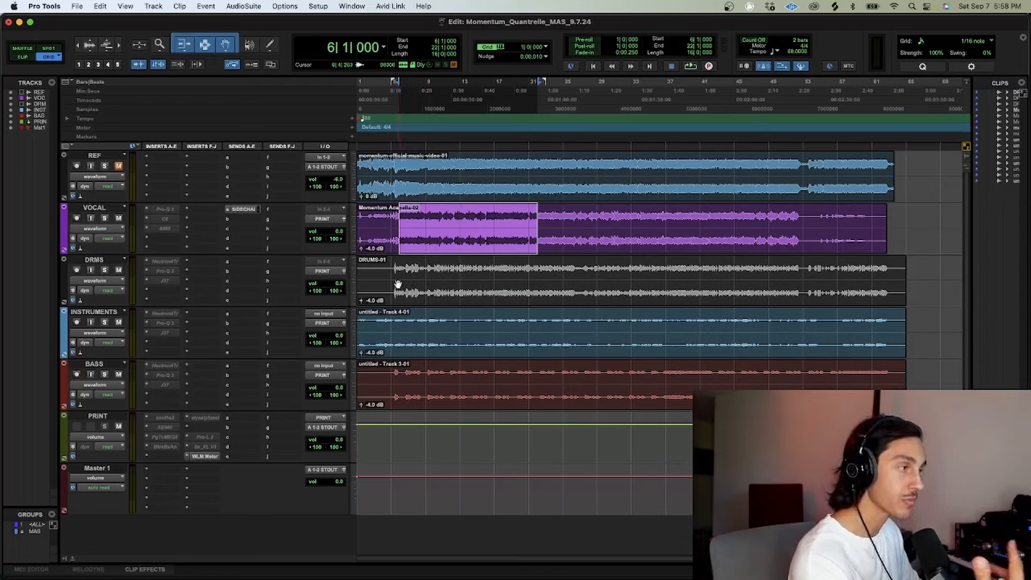
pyautogui.moveTo(398, 285); pyautogui.dragTo(709, 285)
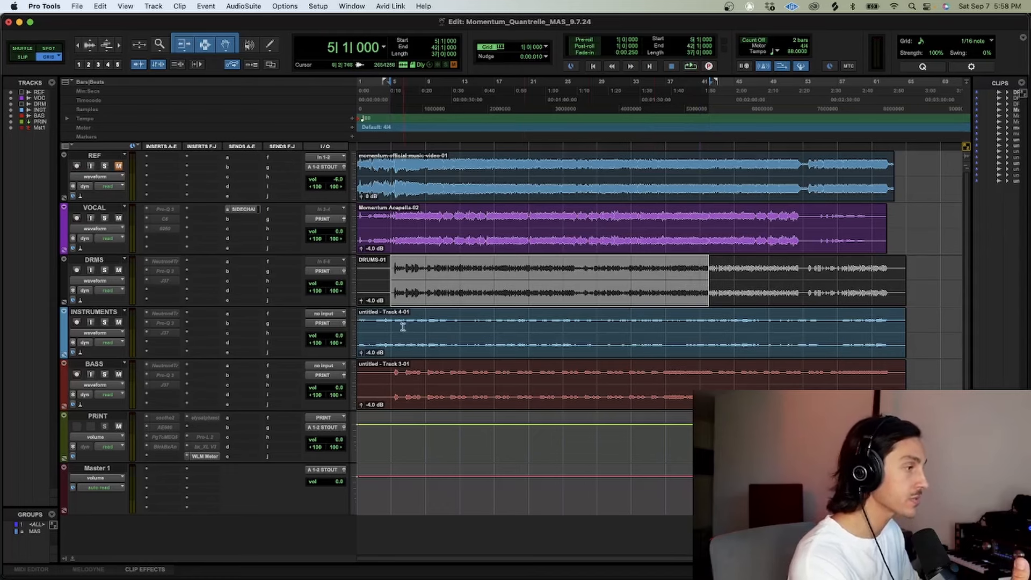
pyautogui.moveTo(403, 327); pyautogui.dragTo(656, 321)
pyautogui.moveTo(380, 325); pyautogui.dragTo(625, 325)
pyautogui.moveTo(392, 377); pyautogui.dragTo(629, 365)
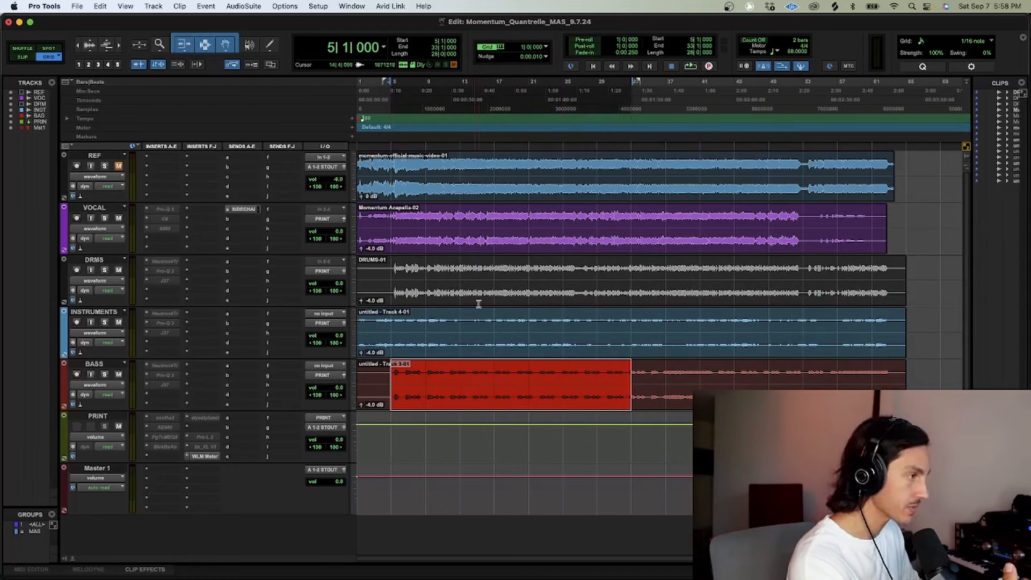
pyautogui.click(477, 333)
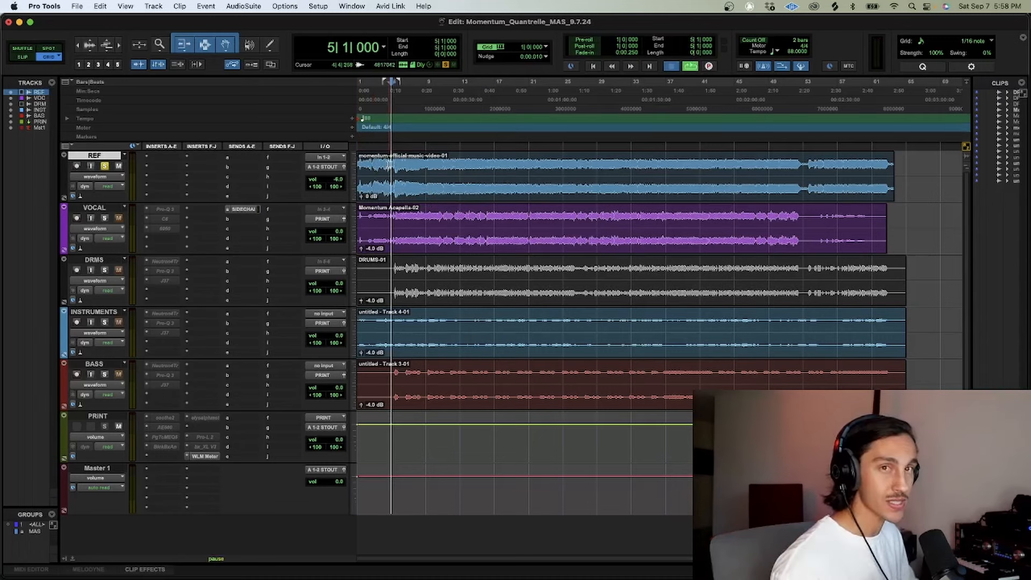
# - Play the soloed REF track, separate its clip at bars 9 and 17, and save the session
pyautogui.press('space')
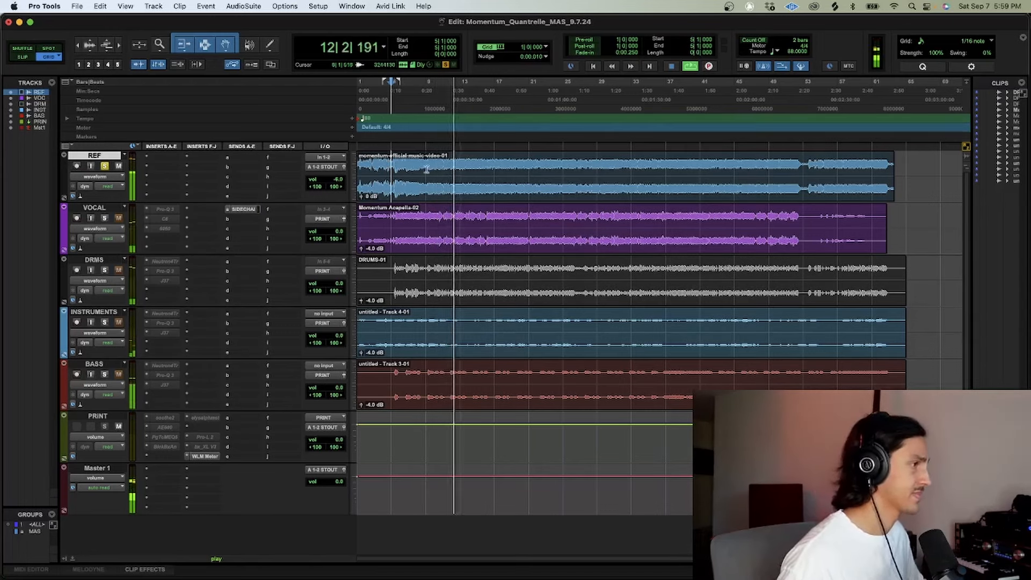
pyautogui.moveTo(426, 186); pyautogui.dragTo(512, 176)
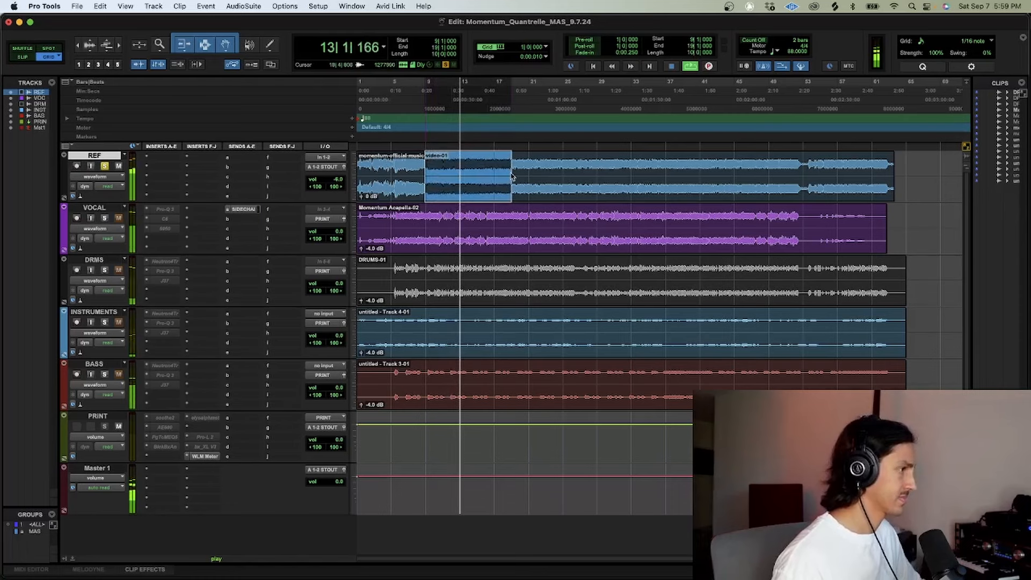
pyautogui.click(495, 168)
pyautogui.press('super+e')
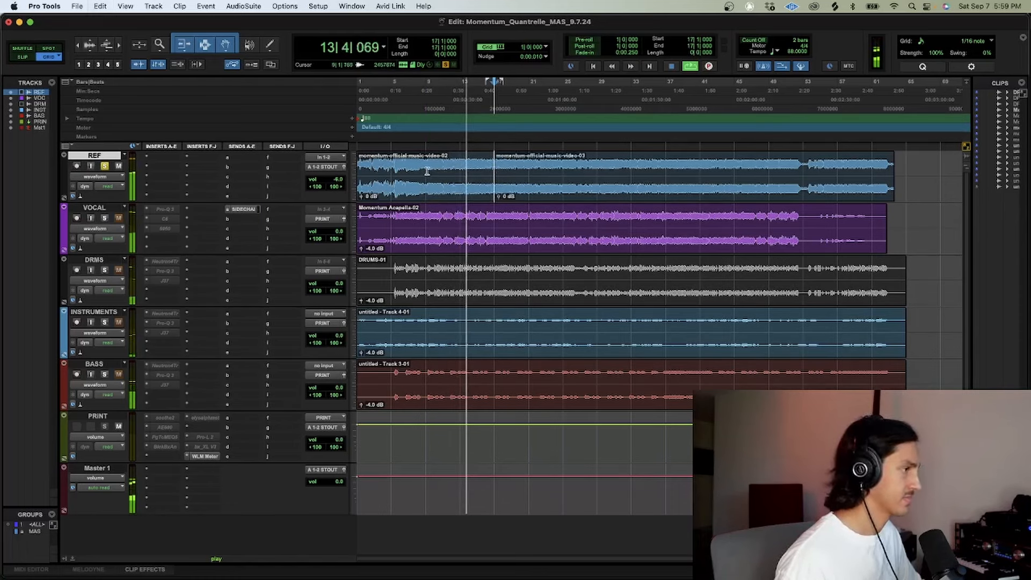
pyautogui.click(426, 171)
pyautogui.press('super+e')
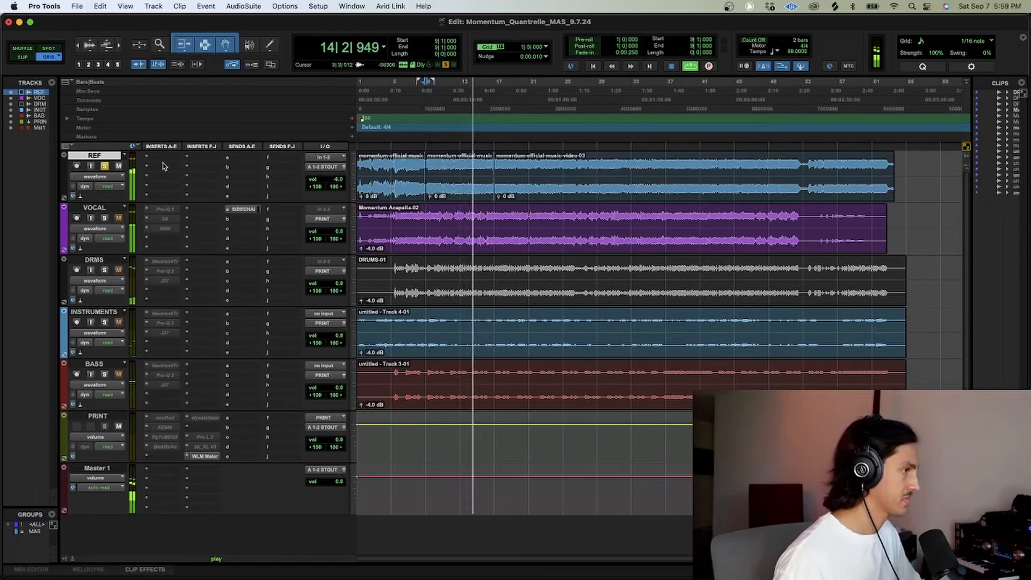
pyautogui.press('super+s')
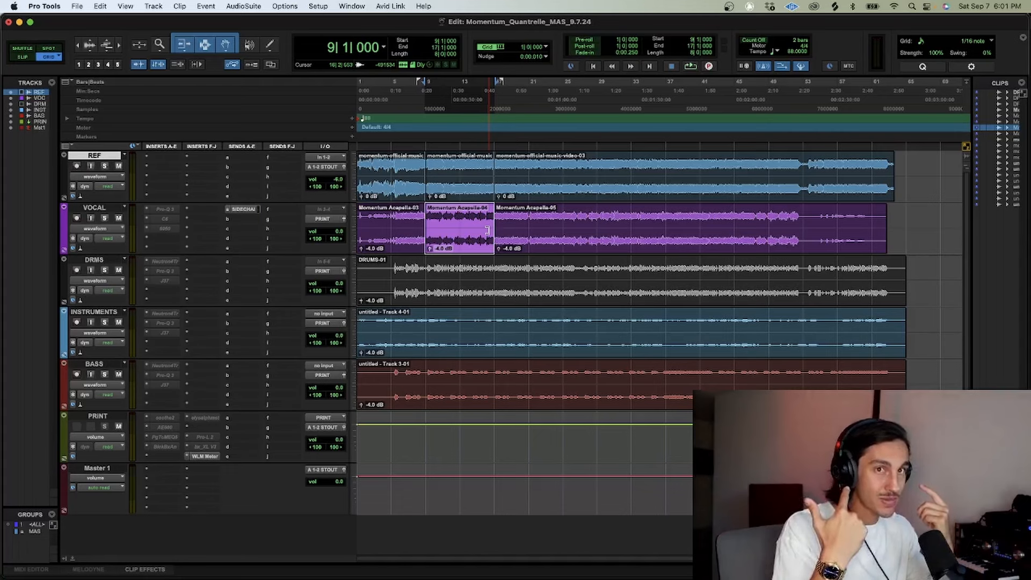
# - Extend the bar 9 to 17 selection down to the DRMS track and separate the drums clip there
pyautogui.press(';')
pyautogui.press('super+e')
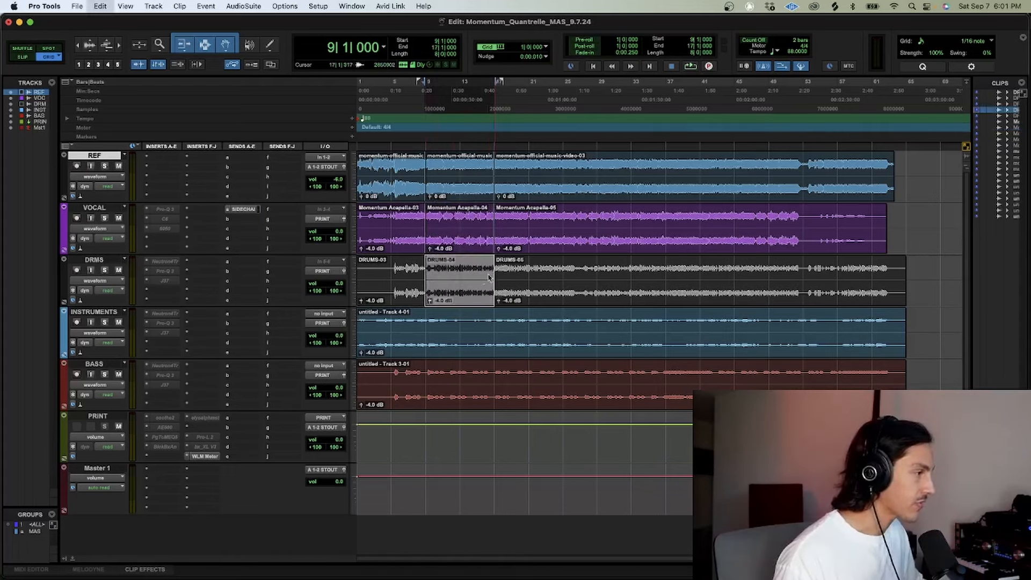
# - Pull the volumes of the DRMS, VOCAL, INSTRUMENTS and BASS tracks down to -∞
pyautogui.moveTo(335, 283); pyautogui.dragTo(336, 324)
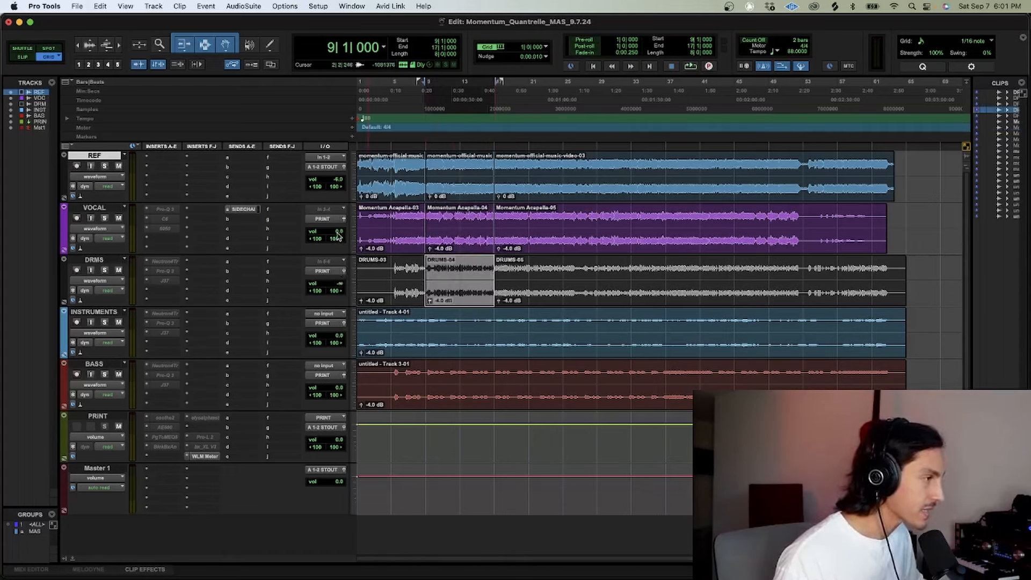
pyautogui.moveTo(338, 235); pyautogui.dragTo(345, 344)
pyautogui.moveTo(340, 390); pyautogui.dragTo(365, 420)
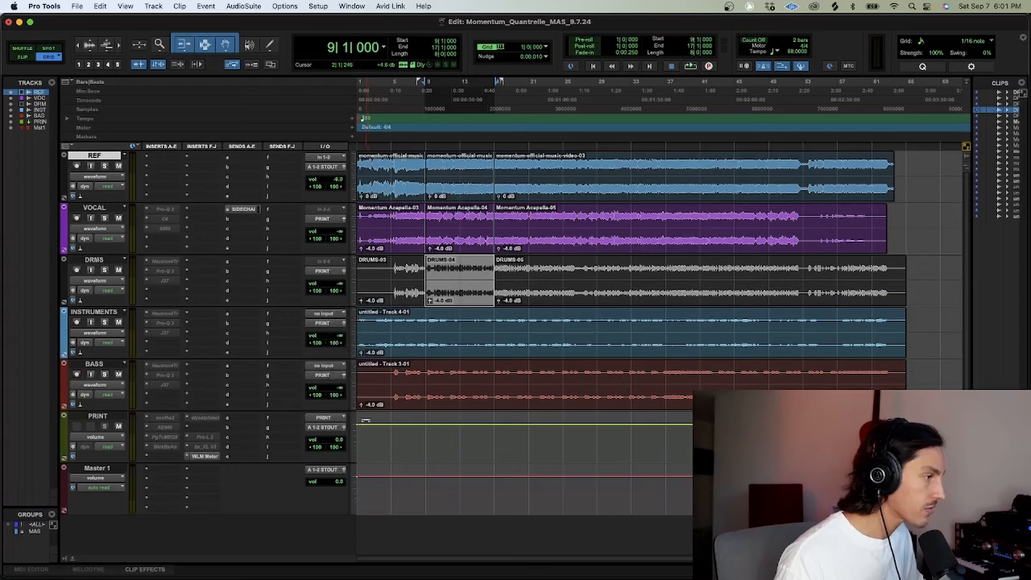
# - Separate the BASS clip at bars 9 and 17 and save the session
pyautogui.moveTo(431, 378)
pyautogui.mouseDown()
pyautogui.moveTo(481, 375)
pyautogui.moveTo(426, 380)
pyautogui.mouseUp()
pyautogui.click(484, 375)
pyautogui.press('super+e')
pyautogui.press('super+s')
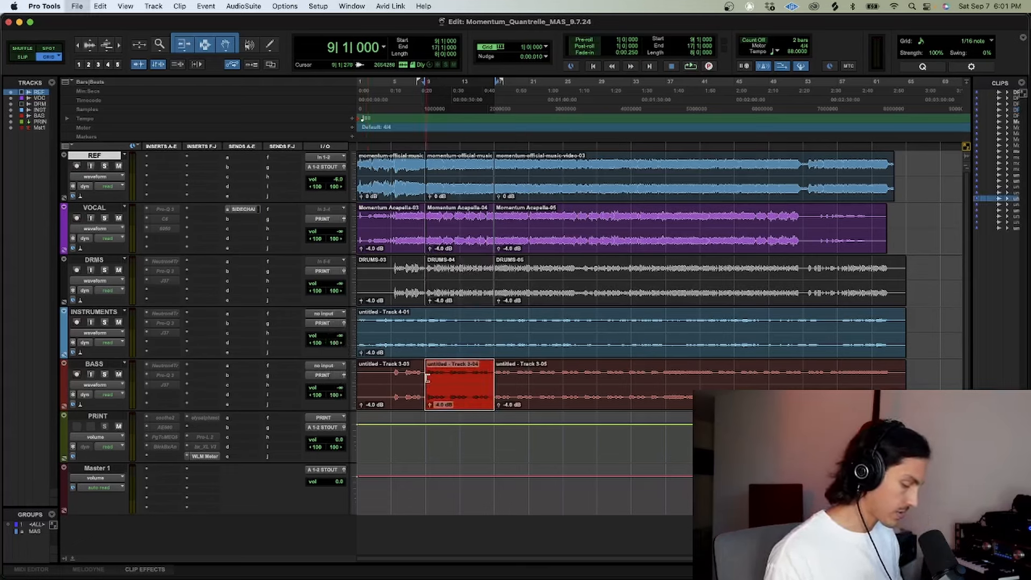
# - Raise the DRMS fader to 0.0 dB in the mixer and play the selected section
pyautogui.press('t')
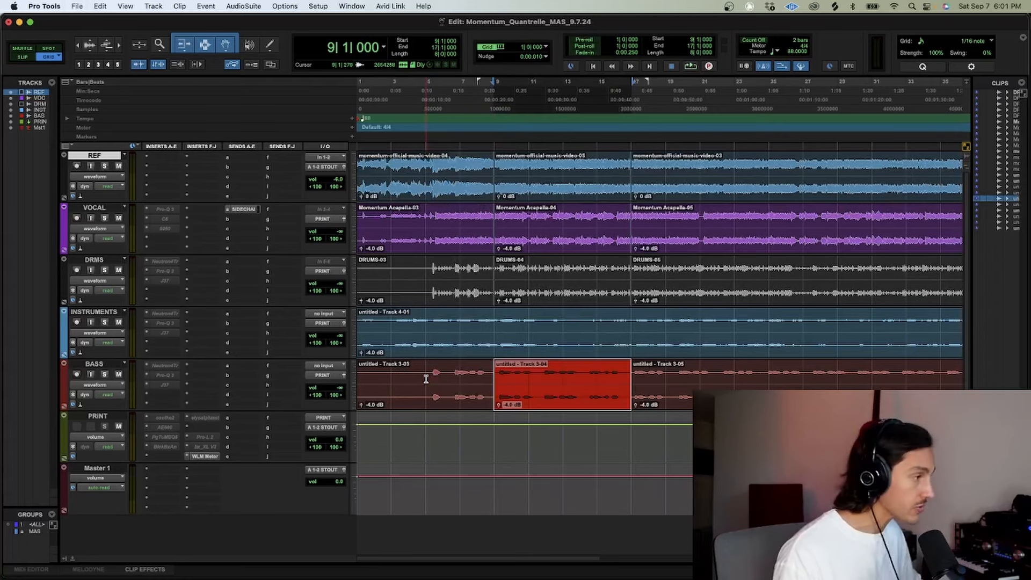
pyautogui.press('super+equal')
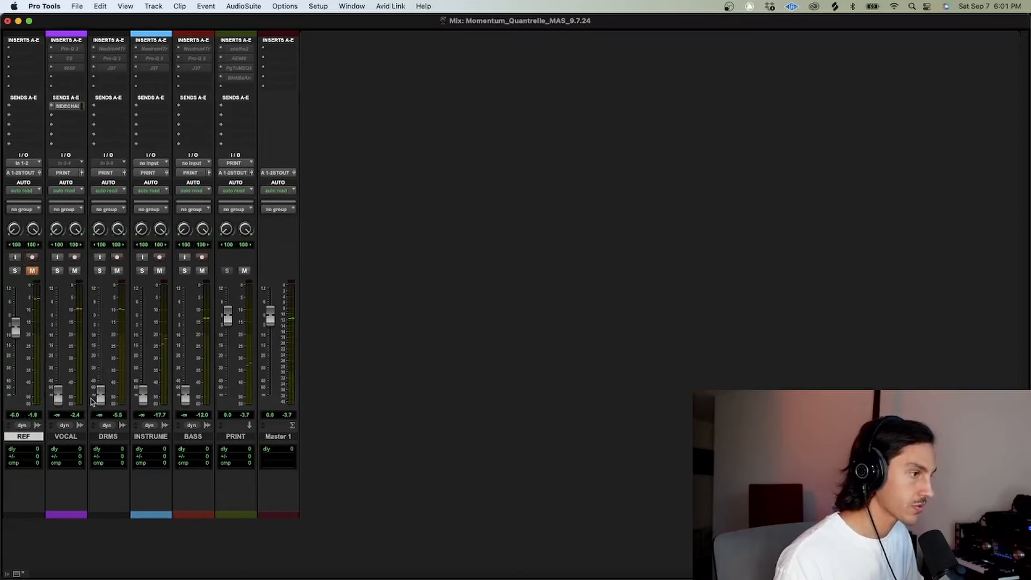
pyautogui.moveTo(97, 400); pyautogui.dragTo(103, 319)
pyautogui.press('space')
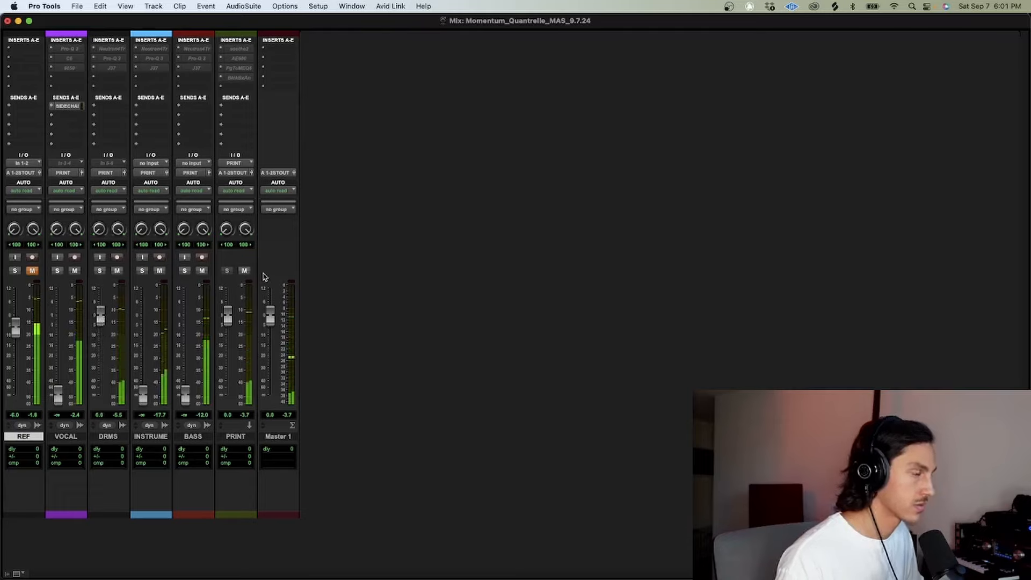
# - Insert the WLM Meter in the first slot of Master 1 and place its window clear of the mixer channels
pyautogui.click(278, 51)
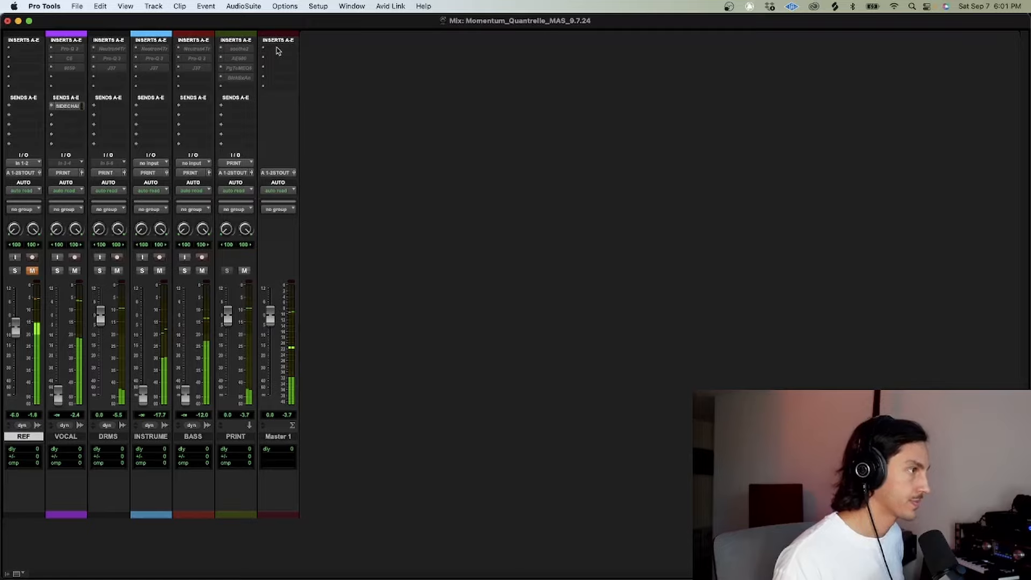
pyautogui.click(278, 51)
pyautogui.write('wlm')
pyautogui.press('Return')
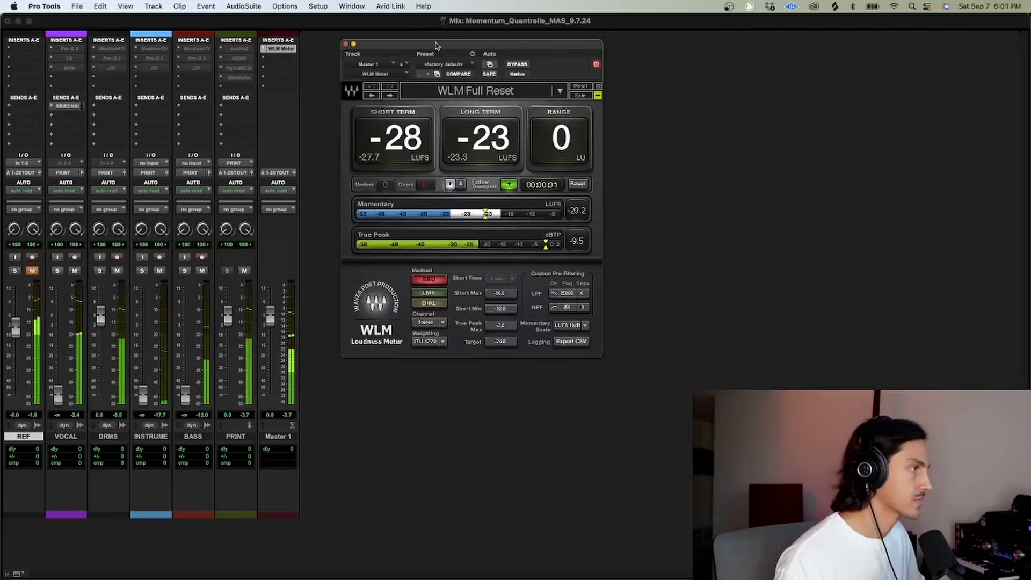
pyautogui.moveTo(435, 49); pyautogui.dragTo(595, 54)
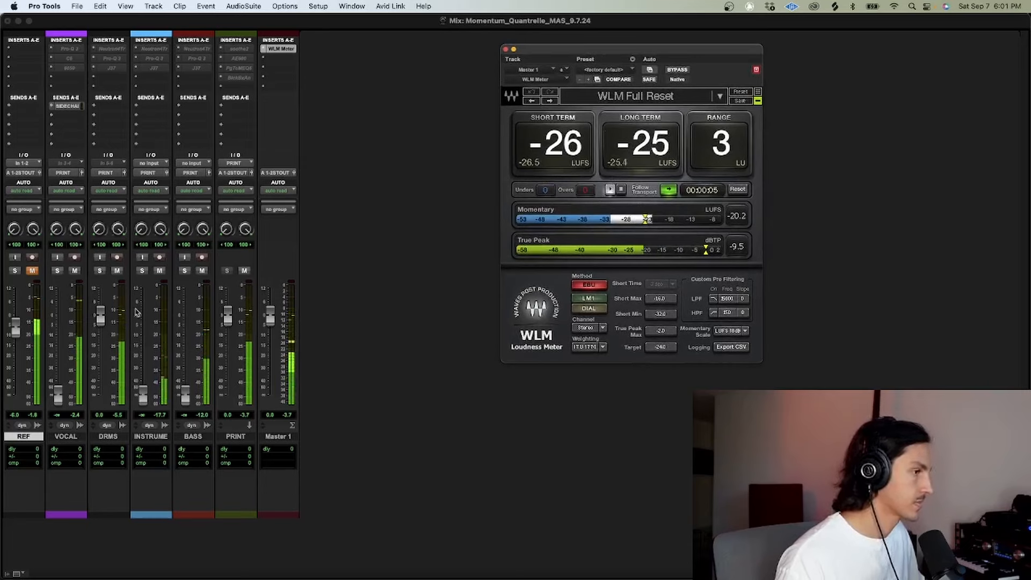
# - Set the DRMS fader to -0.1 dB and bring the VOCAL fader up to -5.4 dB during playback
pyautogui.moveTo(101, 316); pyautogui.dragTo(101, 317)
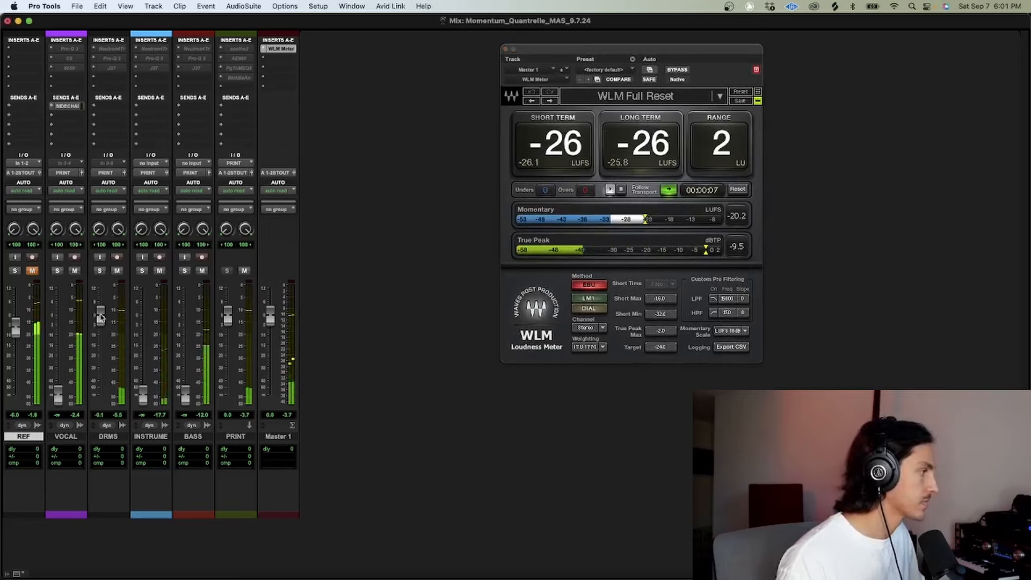
pyautogui.press('space')
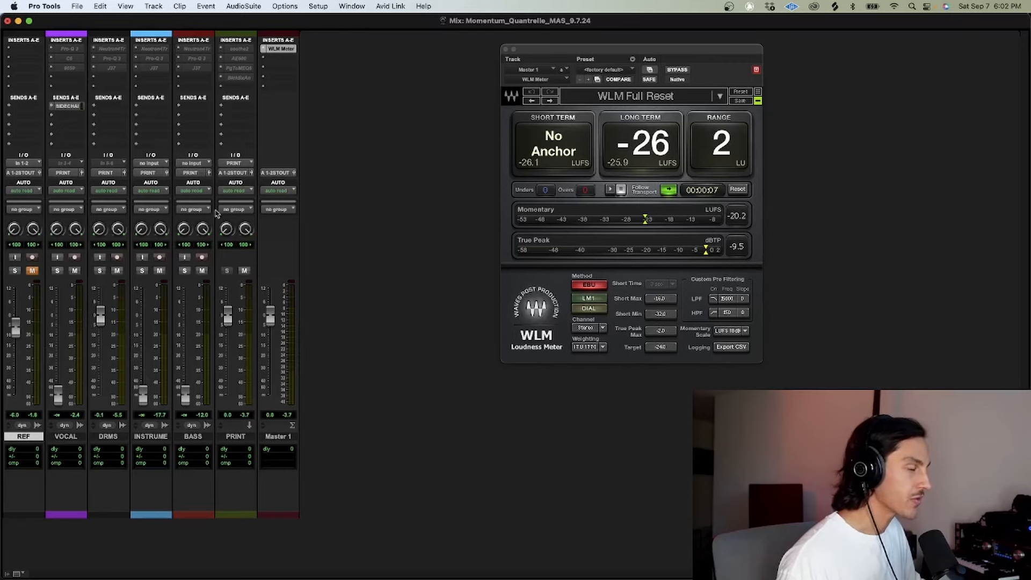
pyautogui.moveTo(574, 48); pyautogui.dragTo(379, 42)
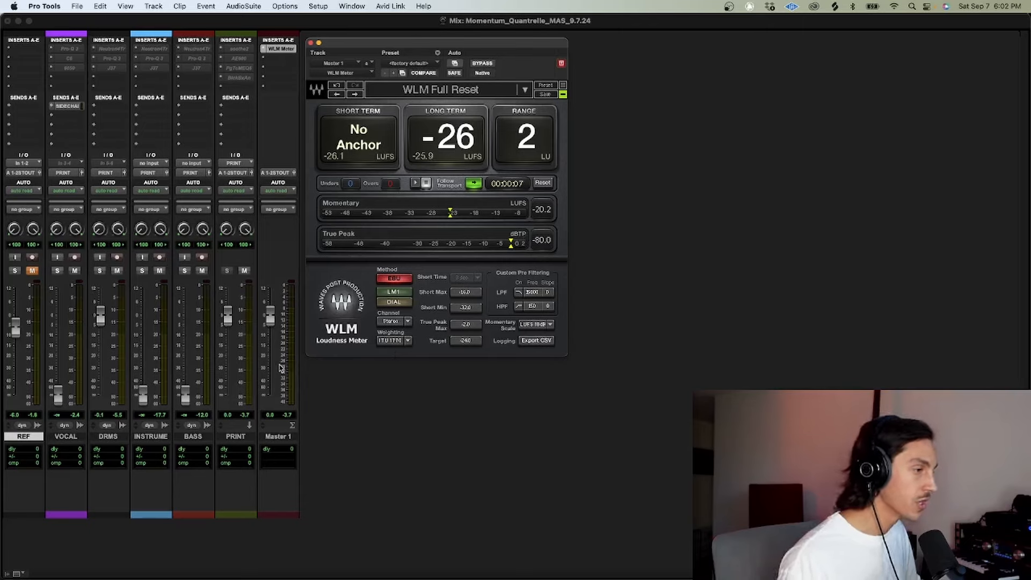
pyautogui.press('space')
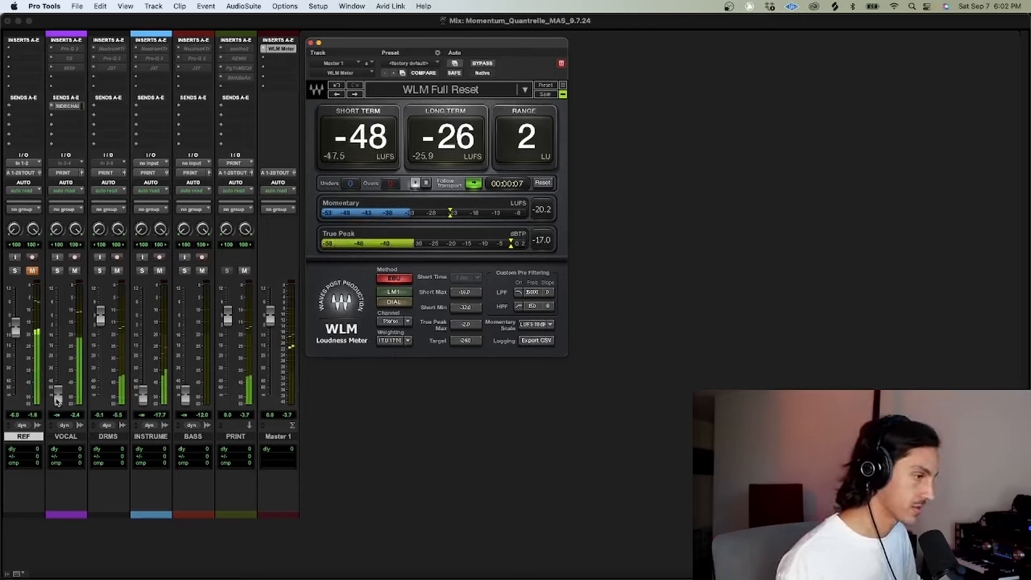
pyautogui.moveTo(57, 401); pyautogui.dragTo(66, 333)
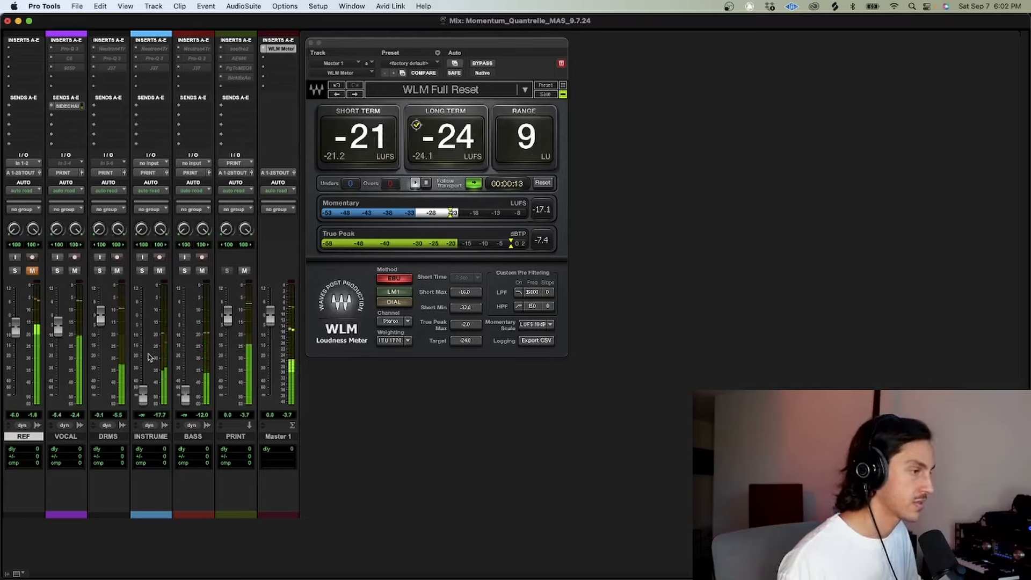
# - Activate Pro-Q 3 on the VOCAL track, moving the mid bell to about 165 Hz at -0.96 dB and the low cut to about 46 Hz
pyautogui.keyDown('ctrl'); pyautogui.keyDown('super'); pyautogui.click(80, 50); pyautogui.keyUp('super'); pyautogui.keyUp('ctrl')
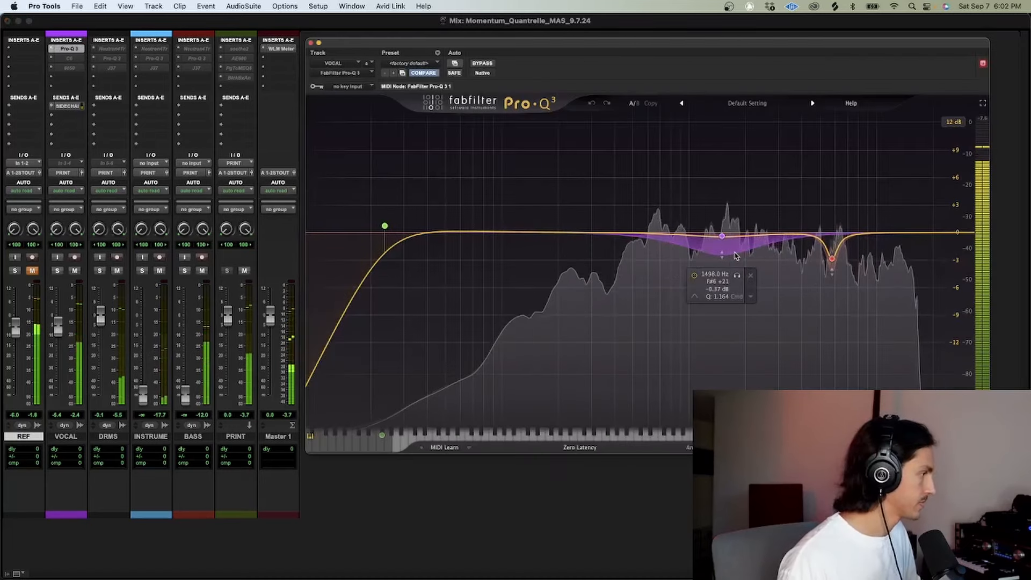
pyautogui.moveTo(723, 235); pyautogui.dragTo(543, 241)
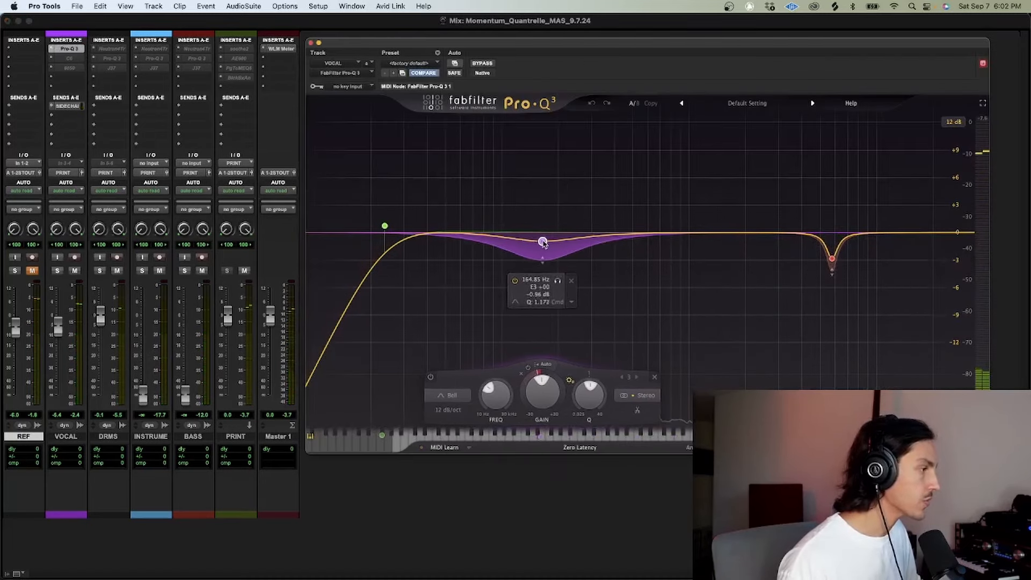
pyautogui.moveTo(384, 226); pyautogui.dragTo(430, 231)
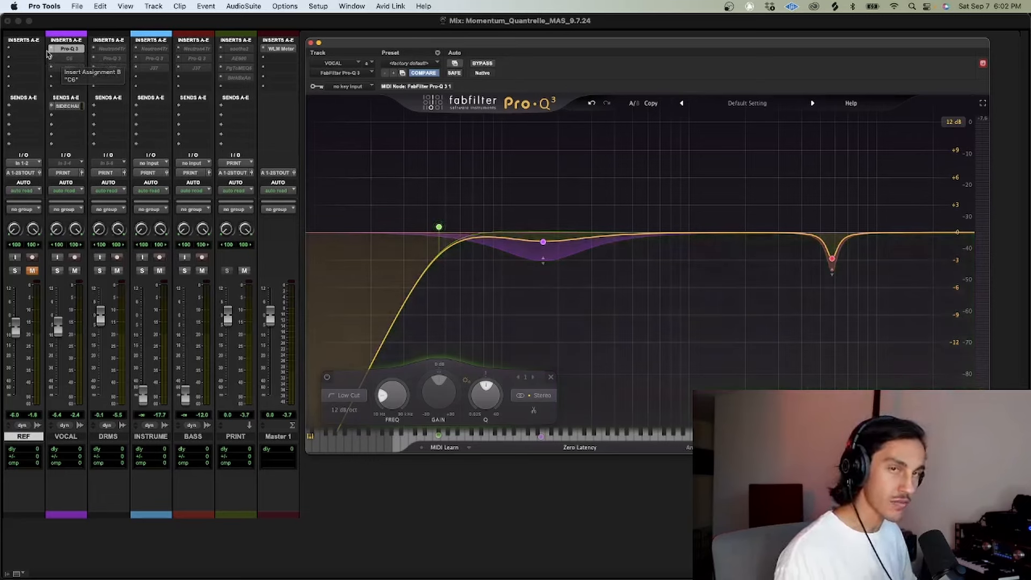
# - Replace the C6 insert on the VOCAL track with Neutron 4 Transient Shaper (stereo) and reposition its window
pyautogui.click(49, 54)
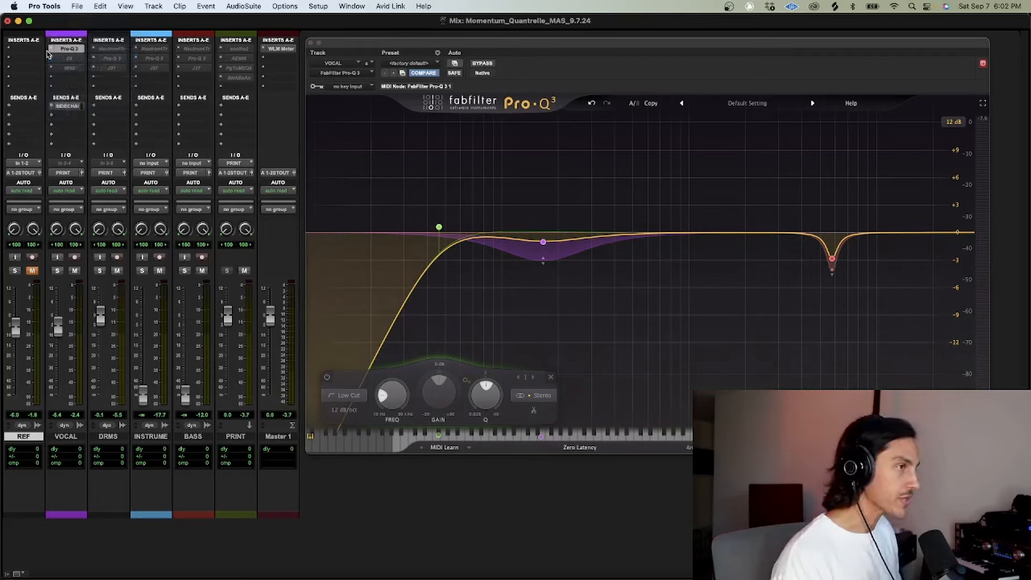
pyautogui.click(49, 54)
pyautogui.write('neutr')
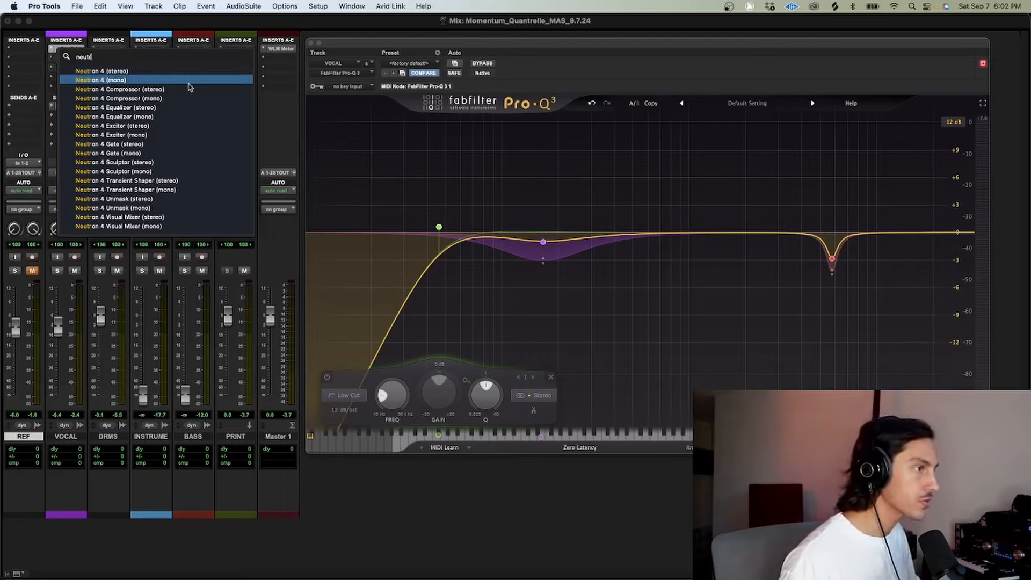
pyautogui.click(207, 180)
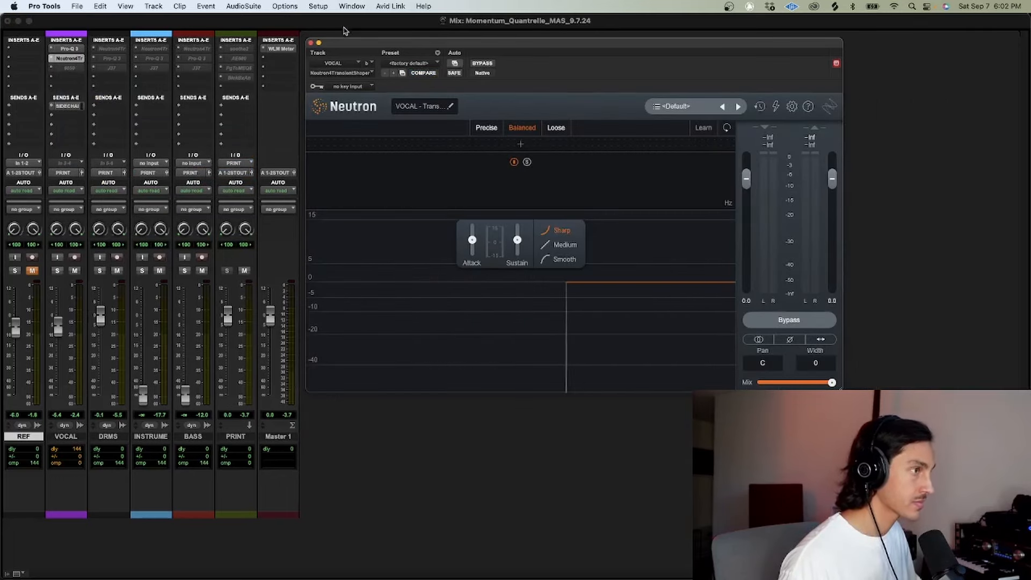
pyautogui.moveTo(369, 44); pyautogui.dragTo(392, 116)
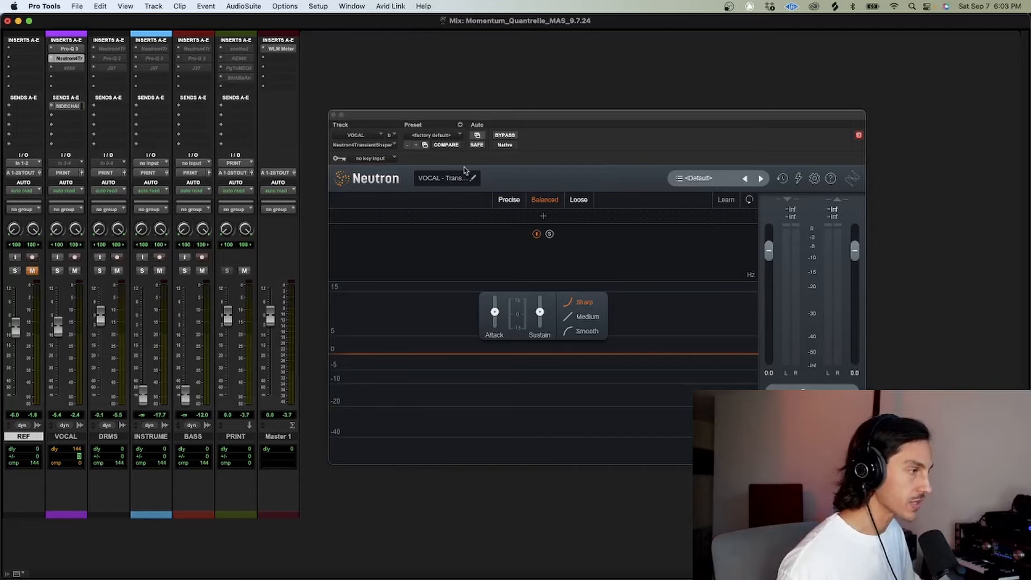
pyautogui.moveTo(451, 117); pyautogui.dragTo(460, 117)
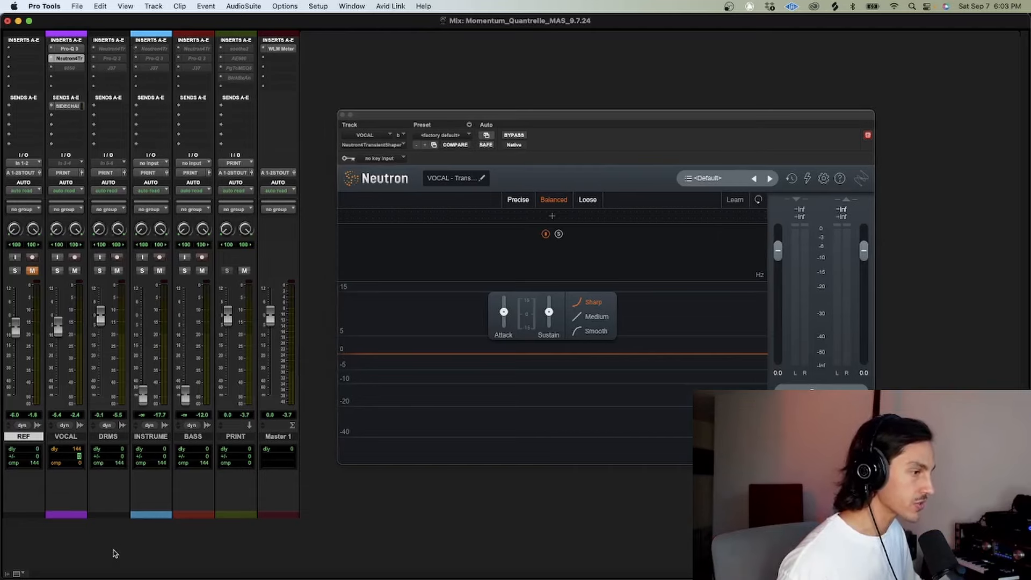
# - Retune the vocal Pro-Q 3, moving the low-mid dip to about 209 Hz at -1.85 dB and the upper dip to about 3956 Hz at -2.79 dB
pyautogui.click(66, 48)
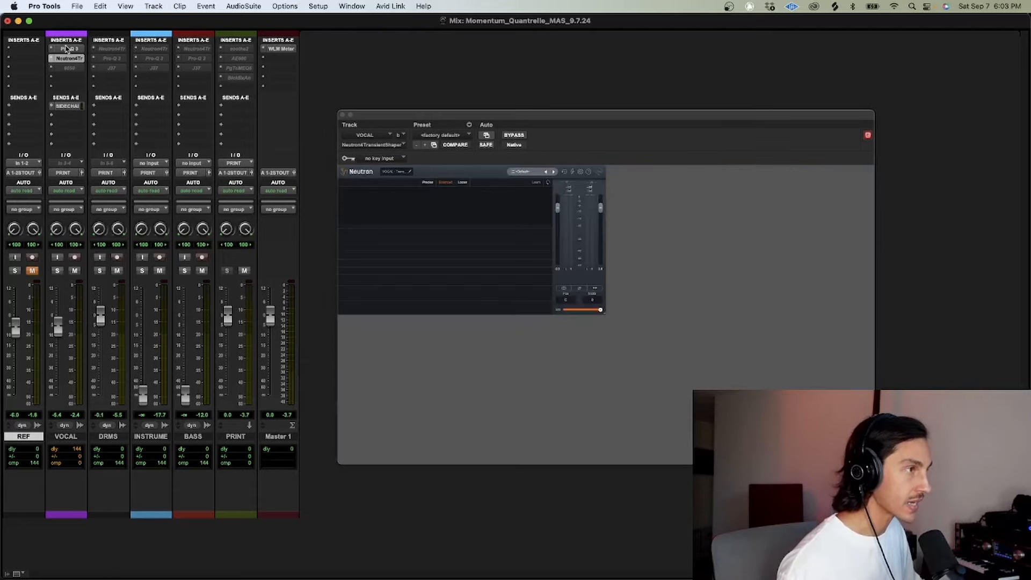
pyautogui.click(78, 50)
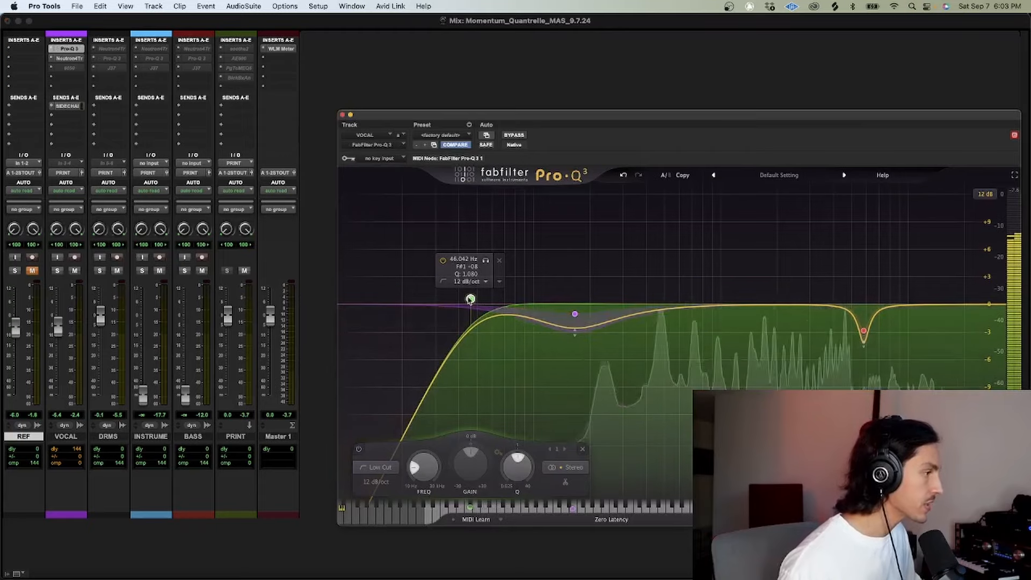
pyautogui.moveTo(575, 314); pyautogui.dragTo(593, 321)
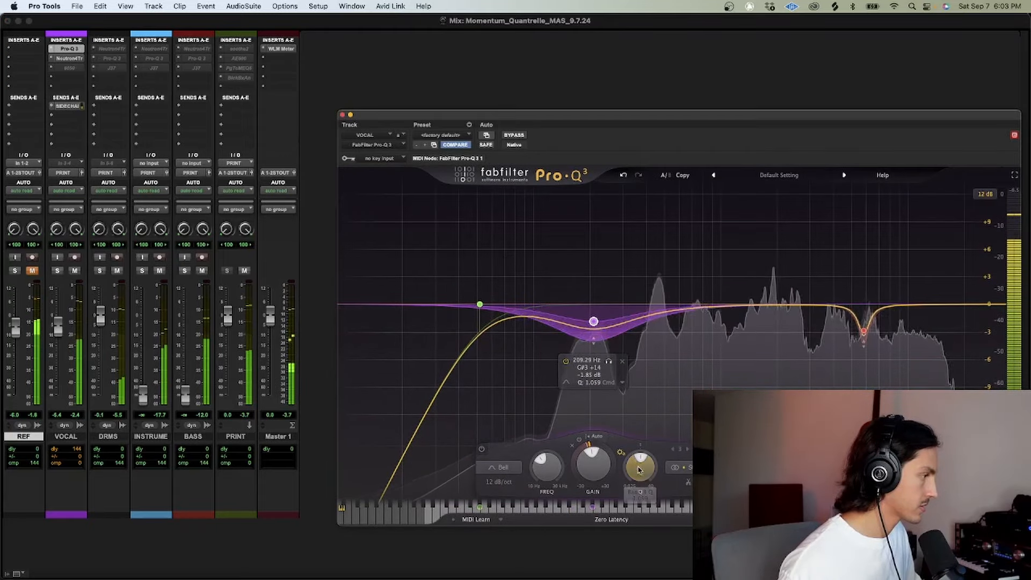
pyautogui.press('space')
pyautogui.moveTo(880, 367); pyautogui.dragTo(848, 365)
pyautogui.moveTo(832, 330); pyautogui.dragTo(833, 329)
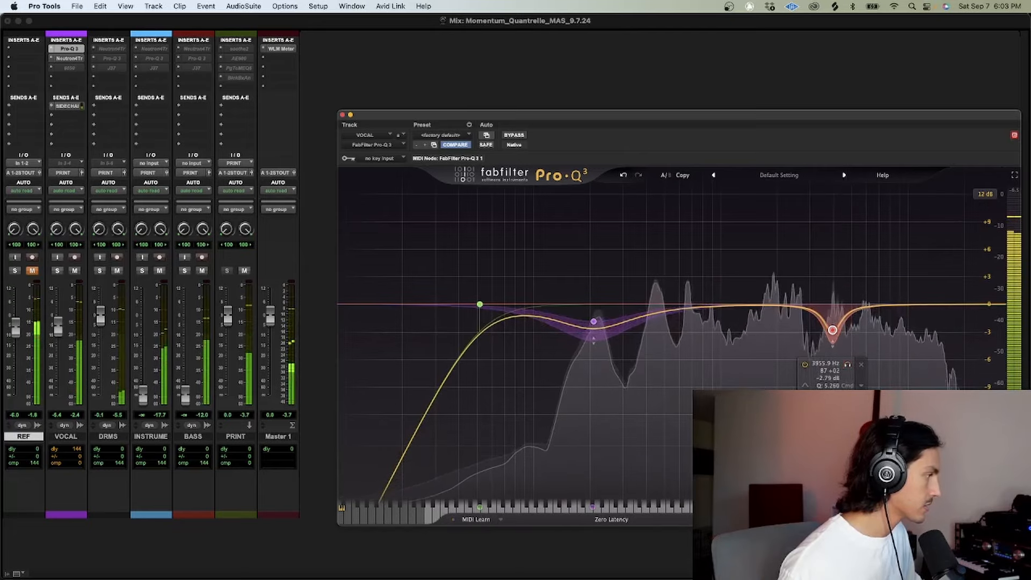
# - Compare the vocal with Pro-Q 3 bypassed and active during playback, and reposition the EQ window
pyautogui.scroll(-3, 834, 331)
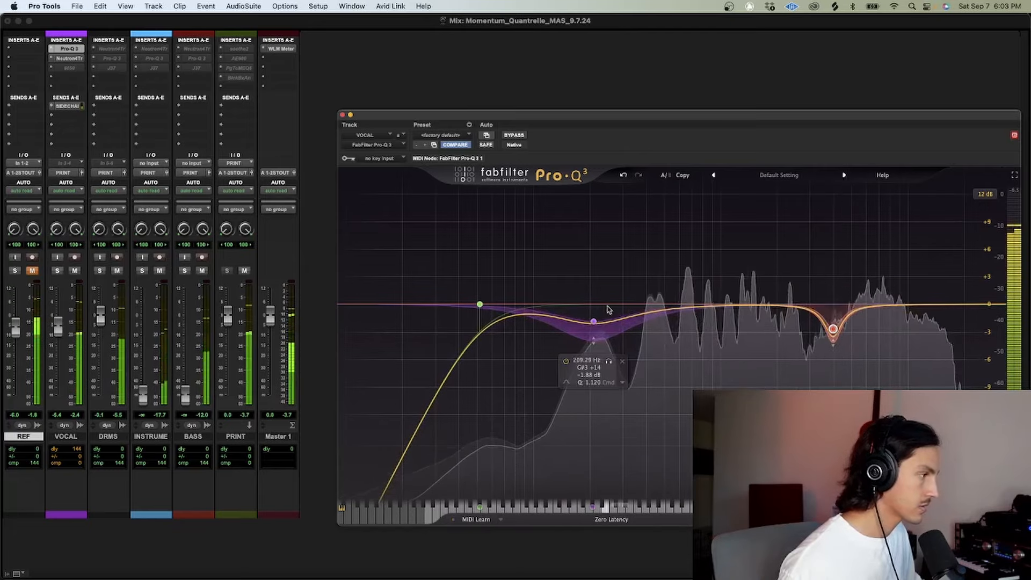
pyautogui.click(512, 136)
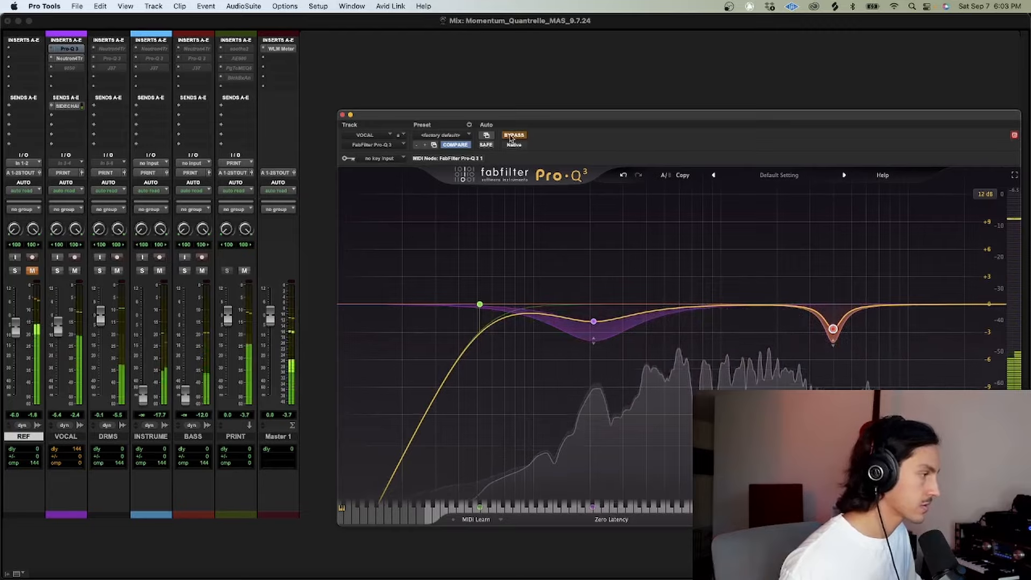
pyautogui.click(512, 135)
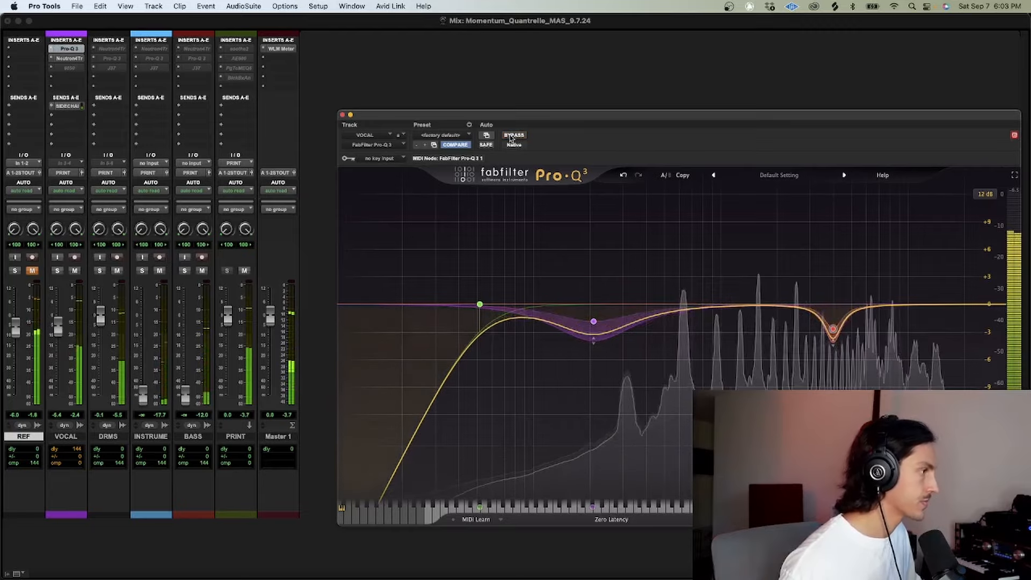
pyautogui.moveTo(524, 121); pyautogui.dragTo(324, 50)
pyautogui.click(314, 64)
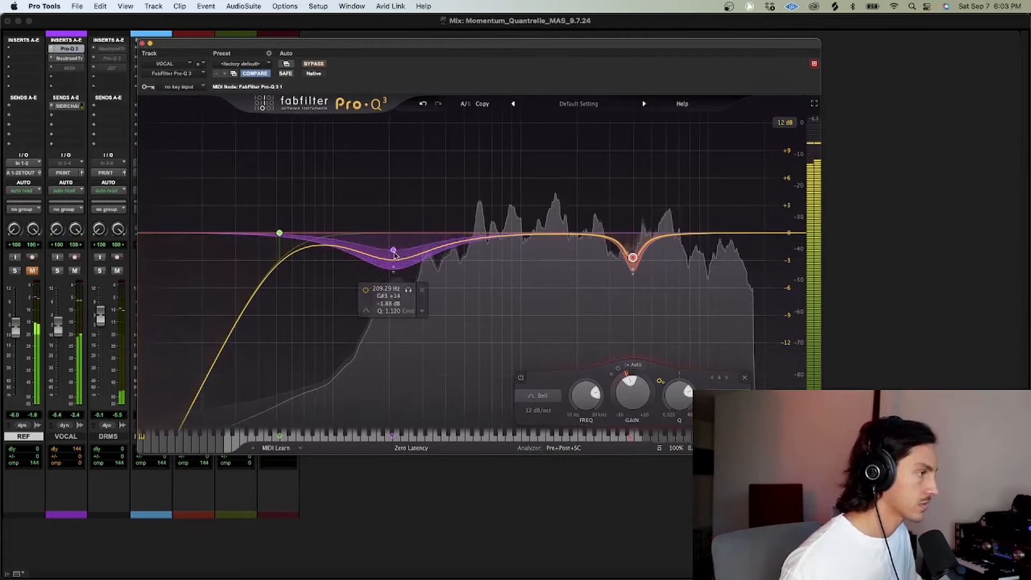
# - Ease the vocal Pro-Q 3 low-mid dip to about -1.2 dB, stop playback and close the EQ window
pyautogui.moveTo(394, 251); pyautogui.dragTo(396, 244)
pyautogui.press('space')
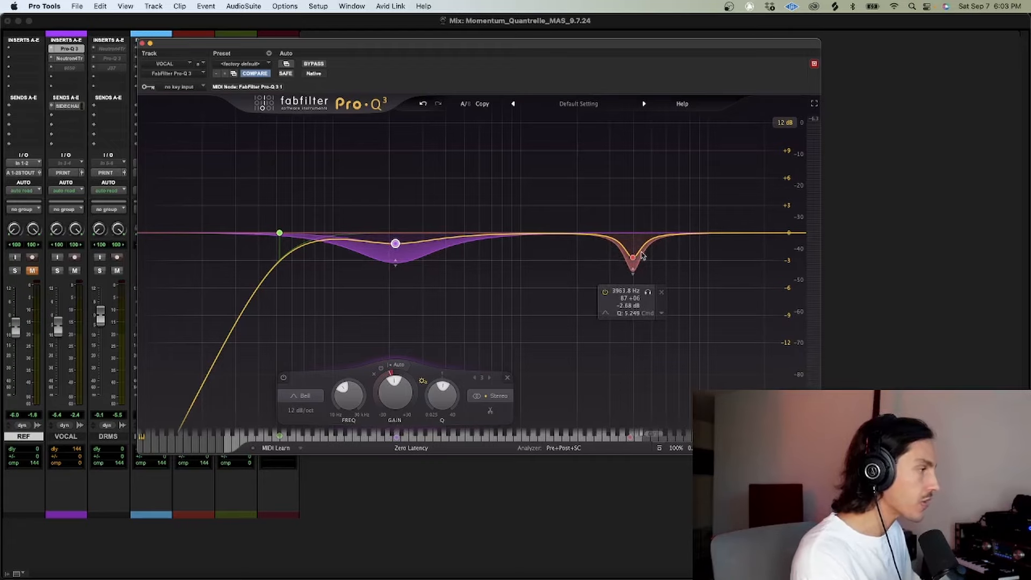
pyautogui.click(142, 43)
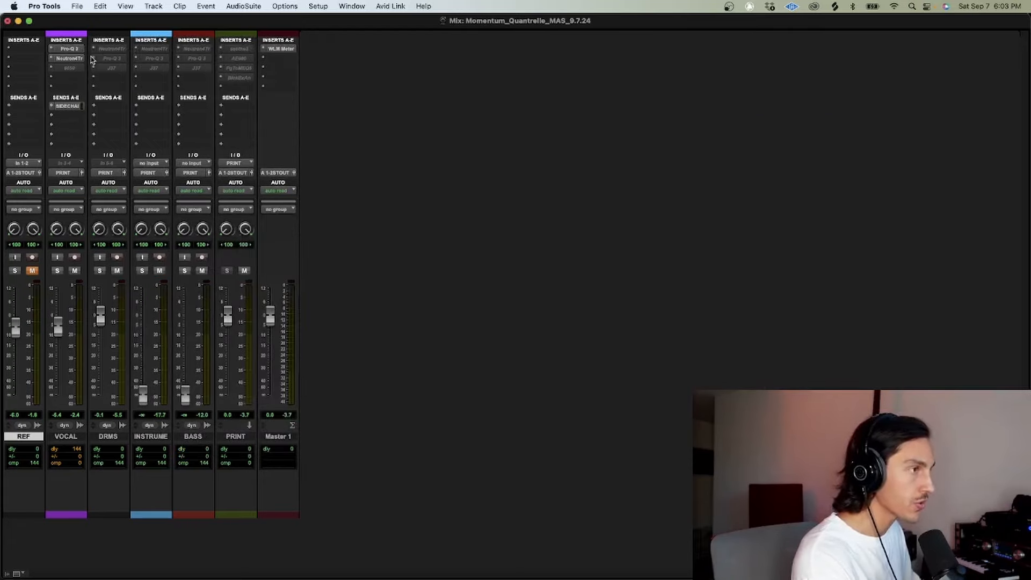
# - Open the vocal Transient Shaper, split it into two bands, and set the low band's envelope to Smooth
pyautogui.click(68, 58)
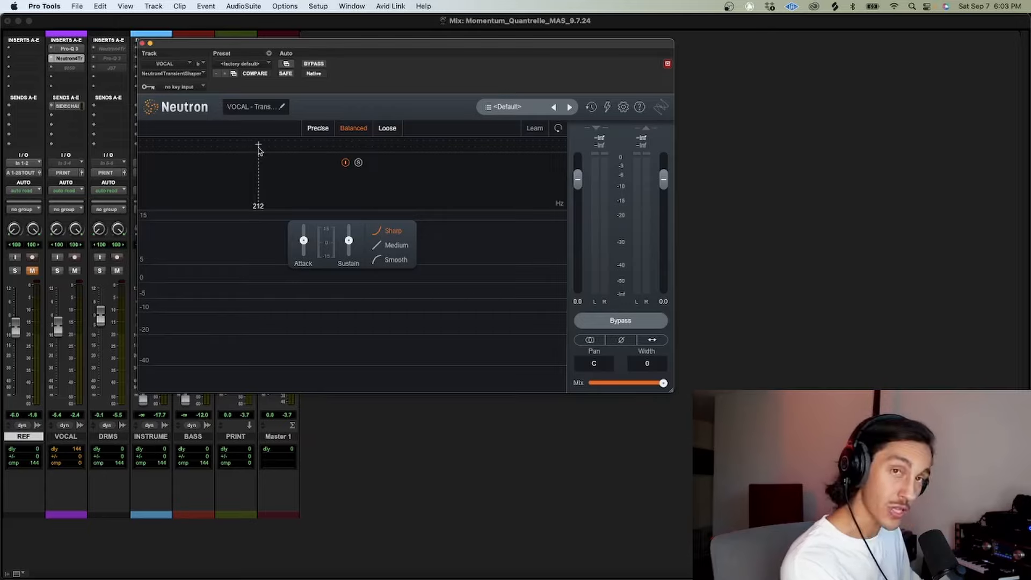
pyautogui.click(291, 144)
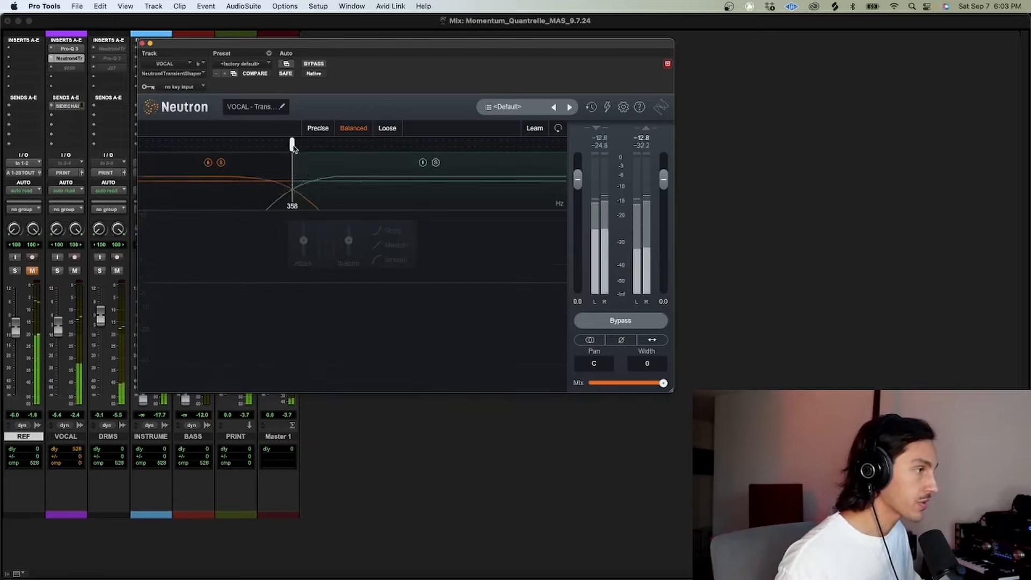
pyautogui.press('space')
pyautogui.moveTo(292, 154); pyautogui.dragTo(343, 156)
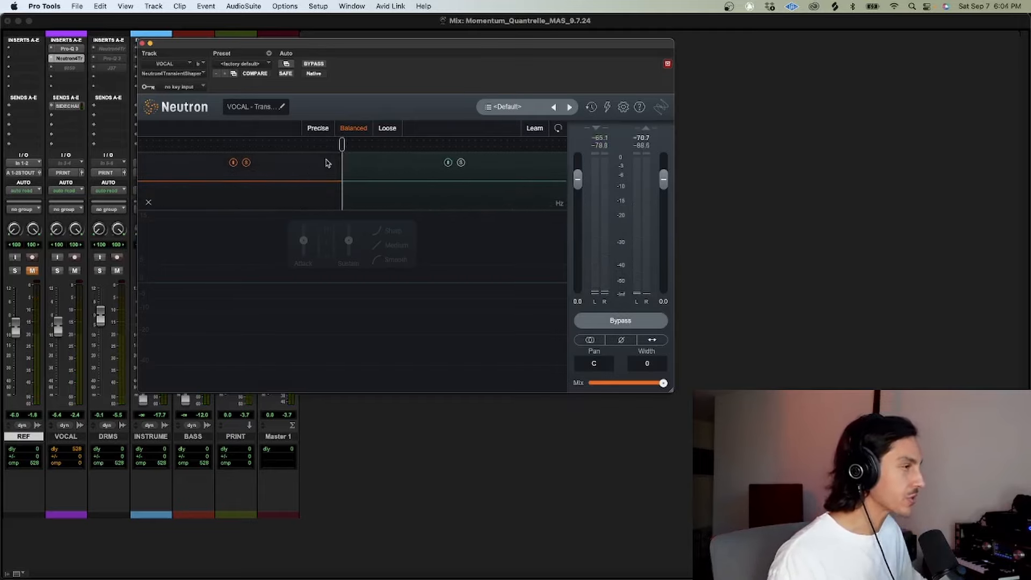
pyautogui.click(326, 163)
pyautogui.click(387, 261)
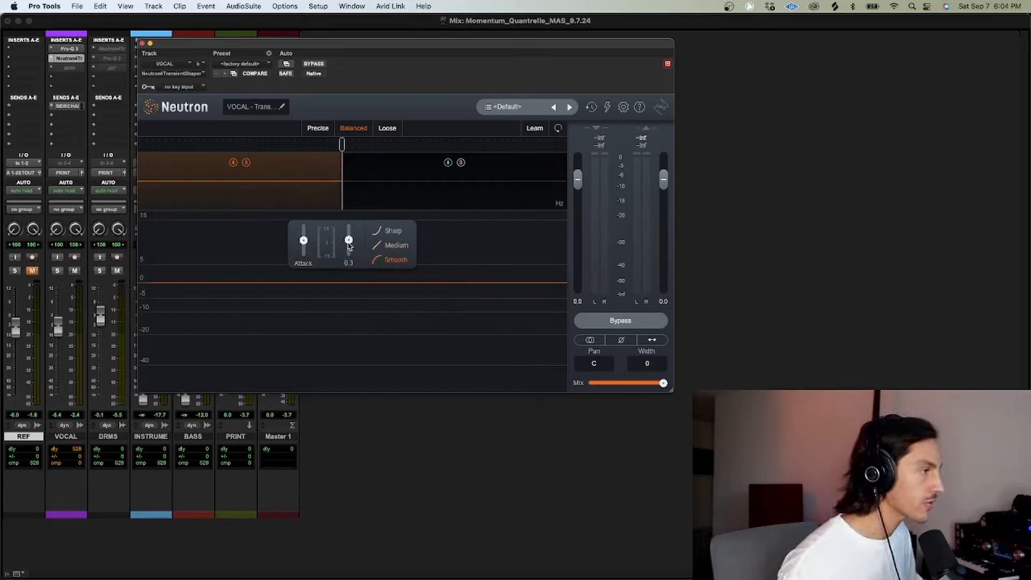
# - Lower the low band's sustain to about -3.3 during playback, comparing it against the band bypassed
pyautogui.moveTo(349, 245); pyautogui.dragTo(354, 284)
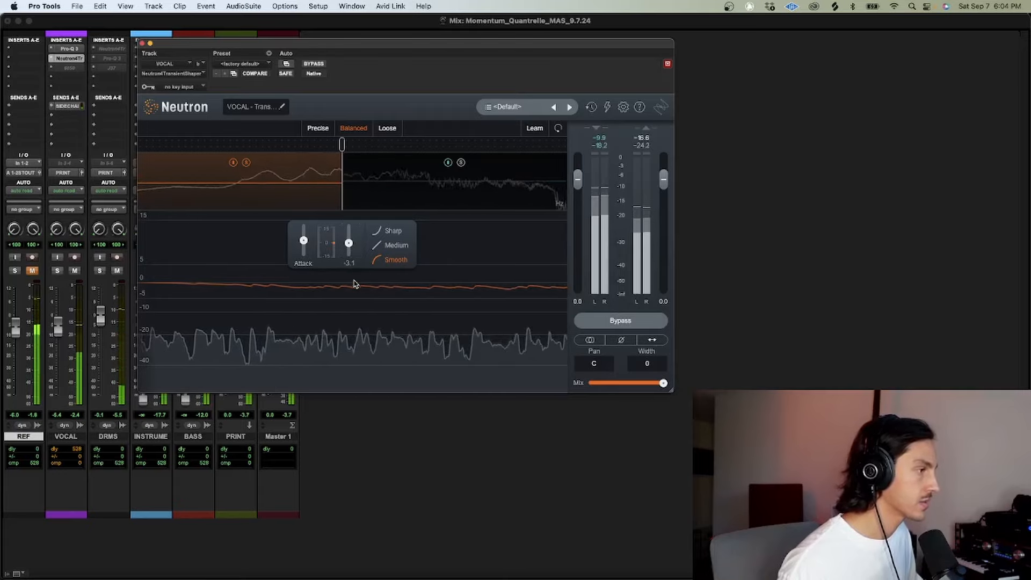
pyautogui.moveTo(349, 246); pyautogui.dragTo(348, 252)
pyautogui.press('space')
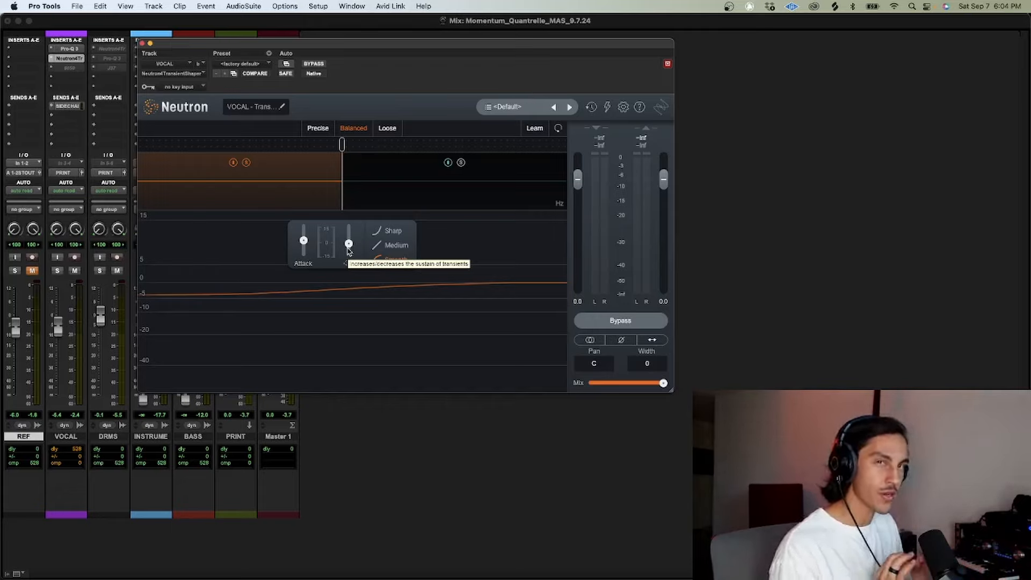
pyautogui.press('space')
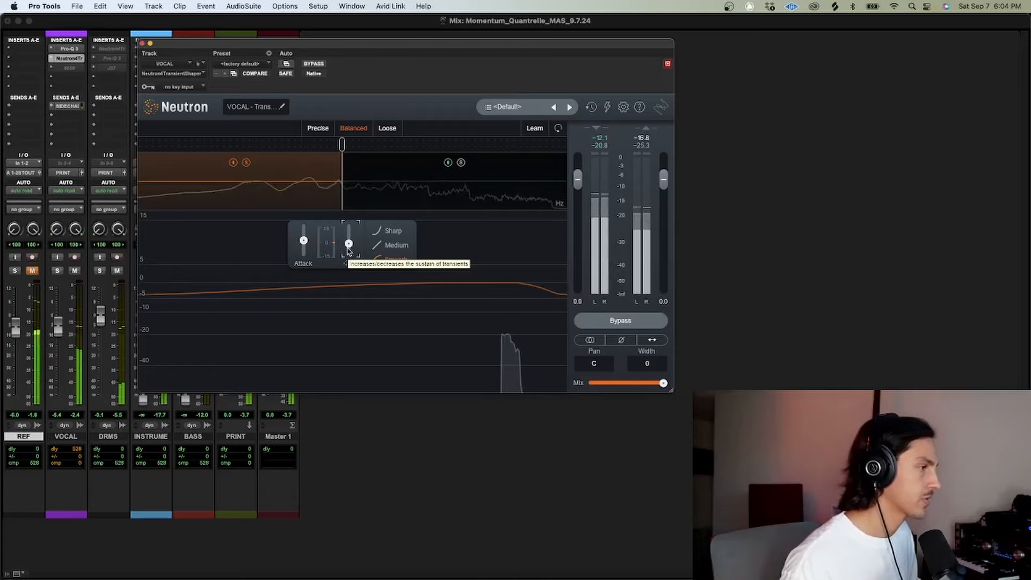
pyautogui.click(233, 162)
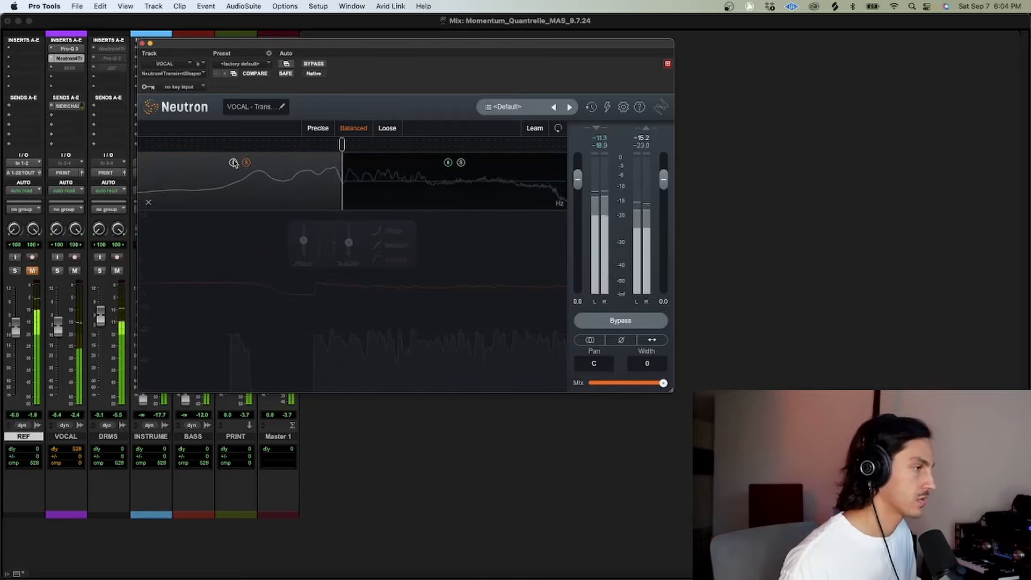
pyautogui.click(233, 162)
pyautogui.moveTo(350, 244); pyautogui.dragTo(354, 259)
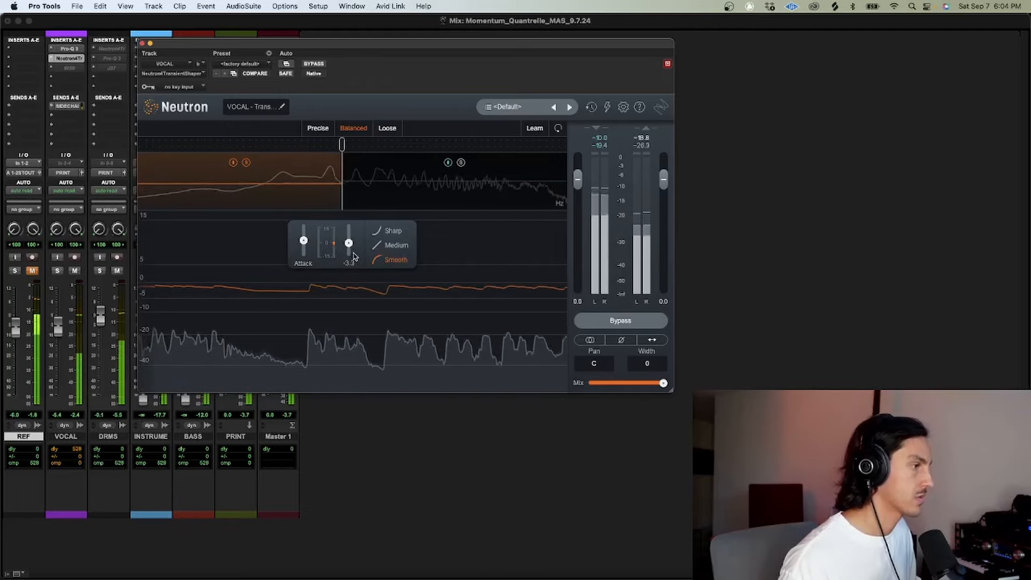
# - Compare the vocal with the low band's transient shaping off and on, check the band in solo, and close the Transient Shaper
pyautogui.click(233, 162)
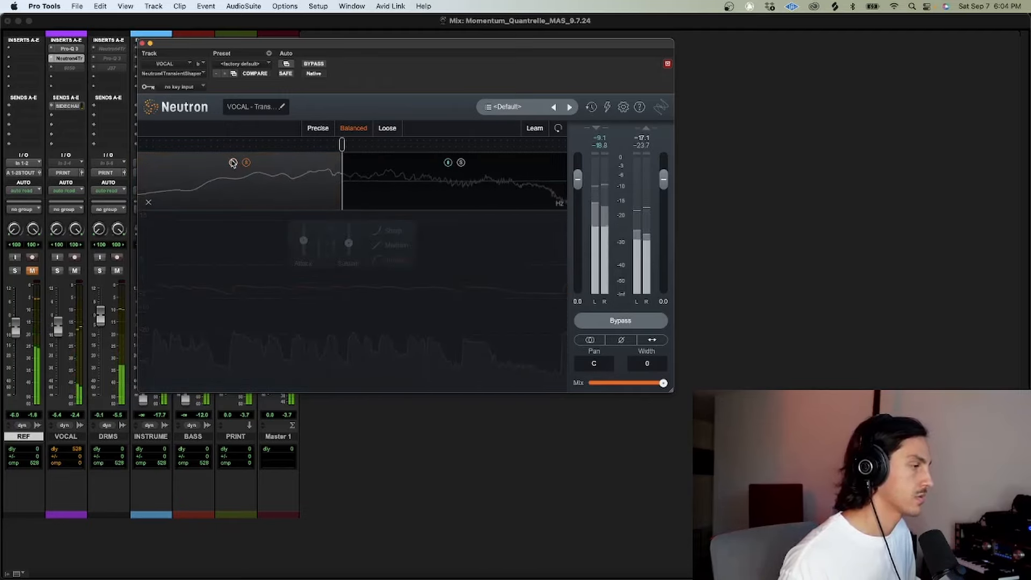
pyautogui.click(233, 162)
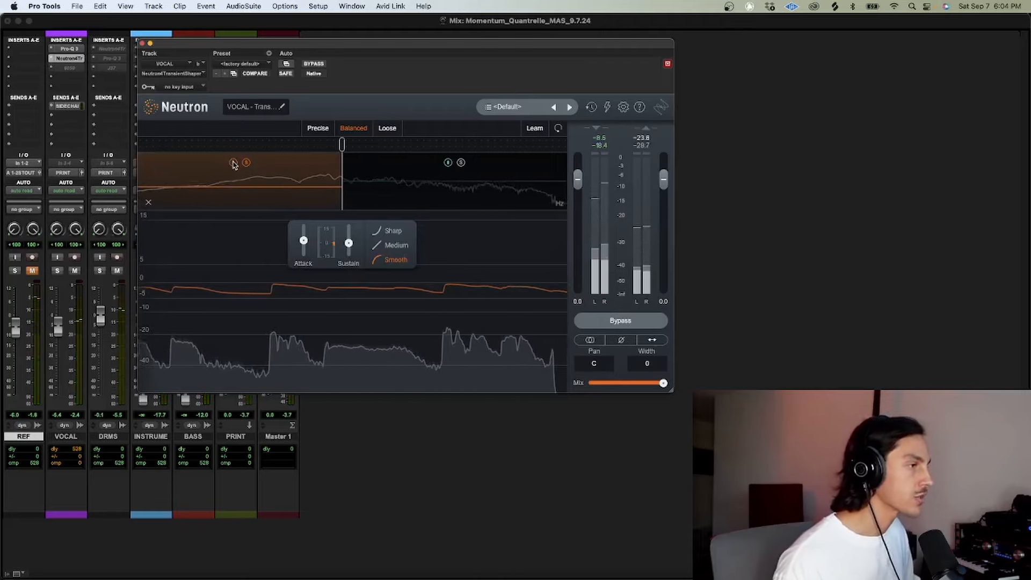
pyautogui.click(233, 162)
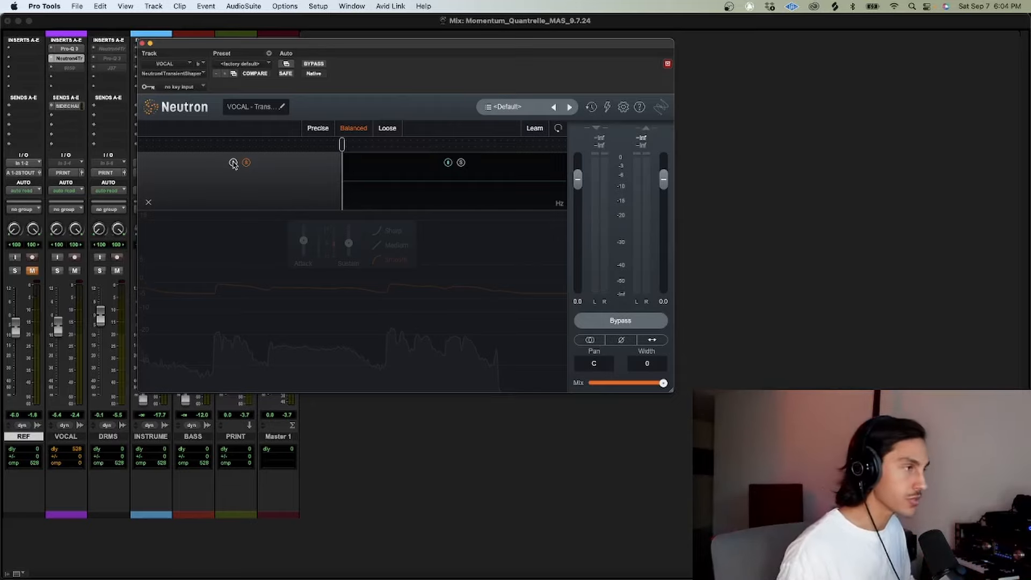
pyautogui.click(233, 162)
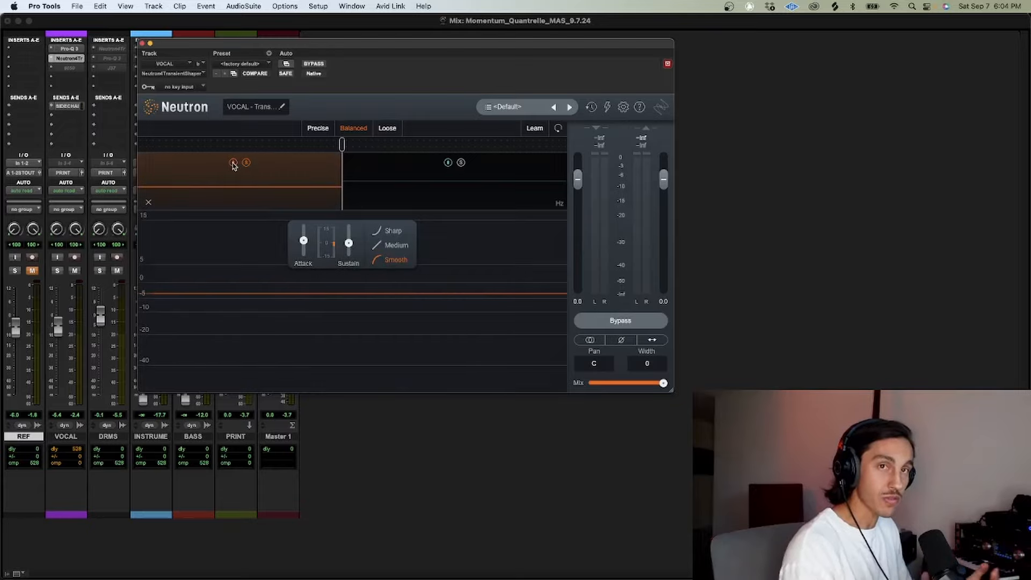
pyautogui.press('space')
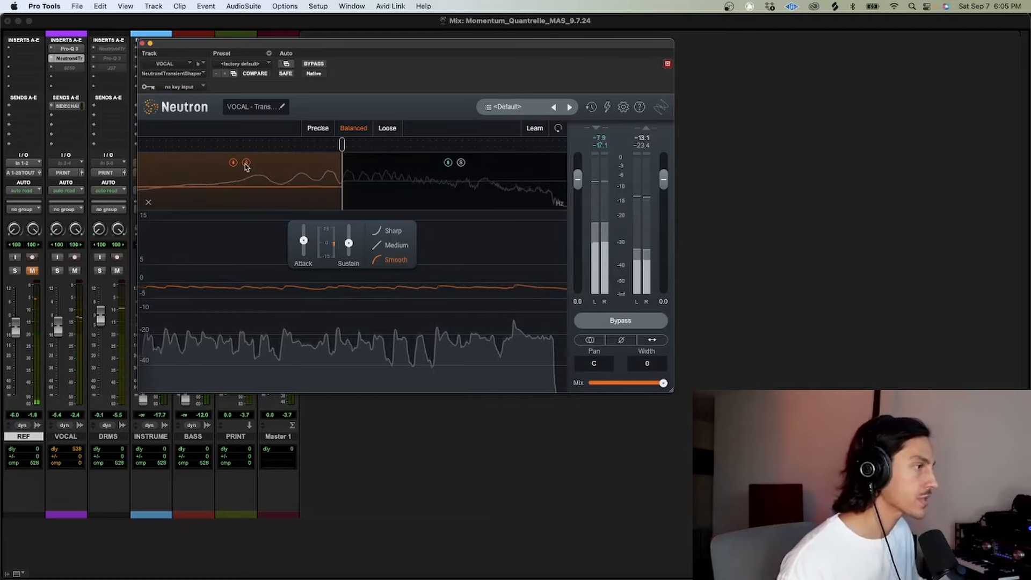
pyautogui.click(246, 163)
pyautogui.click(142, 43)
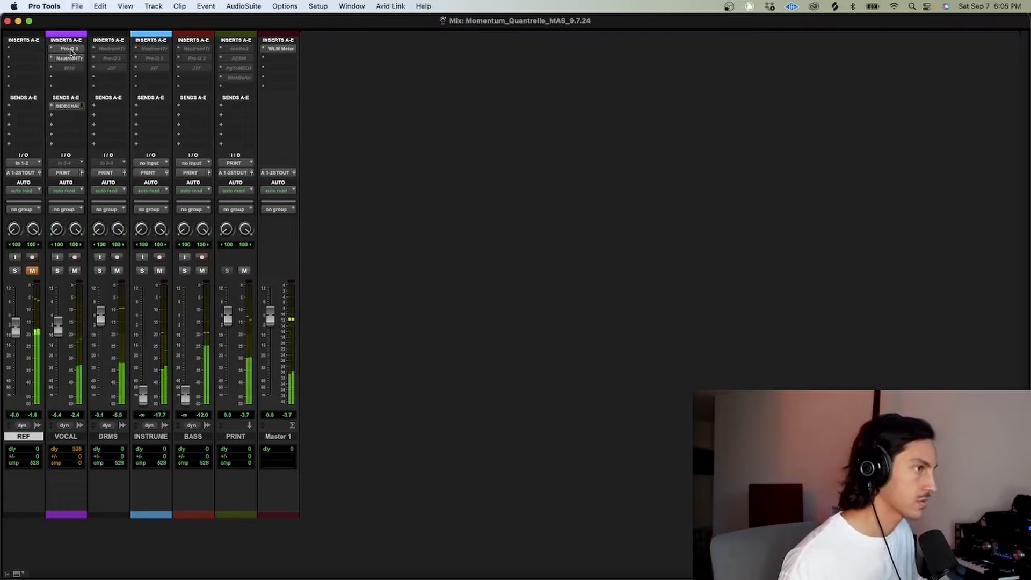
# - Compare the VOCAL track with its inserts bypassed and active, and lower its fader to -7.0 dB
pyautogui.keyDown('shift'); pyautogui.keyDown('super'); pyautogui.click(72, 52); pyautogui.keyUp('super'); pyautogui.keyUp('shift')
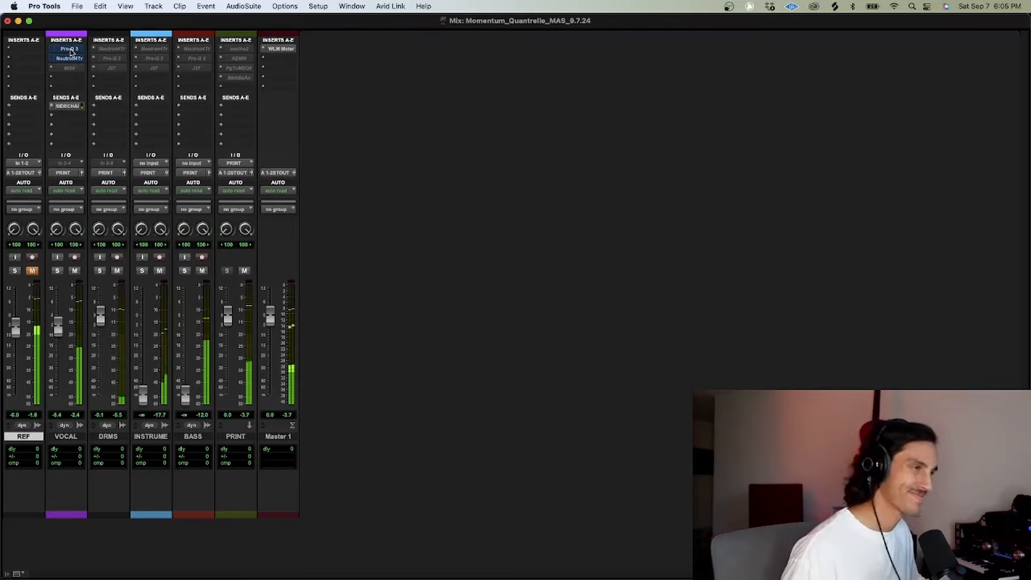
pyautogui.keyDown('shift'); pyautogui.keyDown('super'); pyautogui.click(71, 52); pyautogui.keyUp('super'); pyautogui.keyUp('shift')
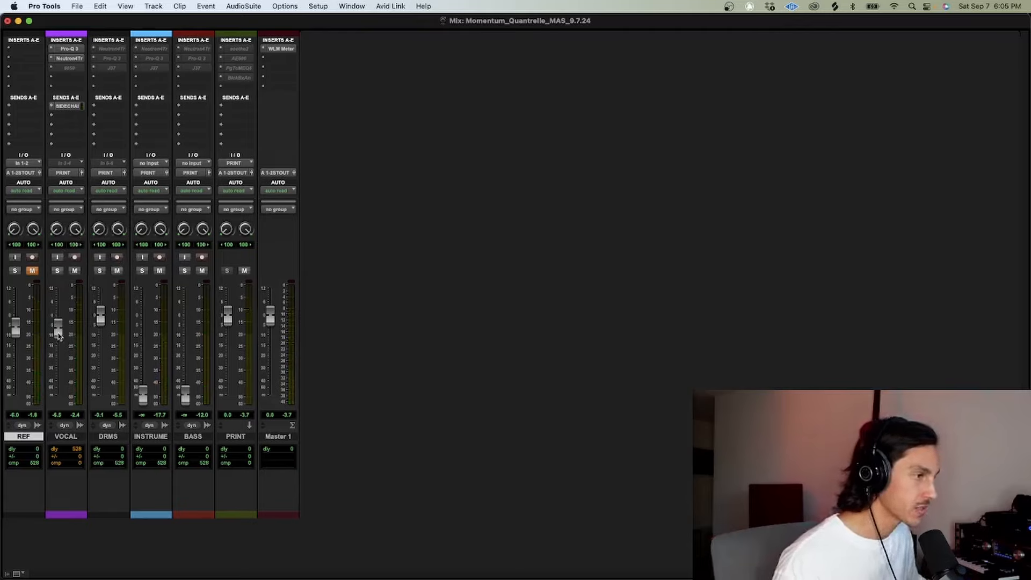
pyautogui.press('space')
pyautogui.moveTo(58, 333); pyautogui.dragTo(57, 334)
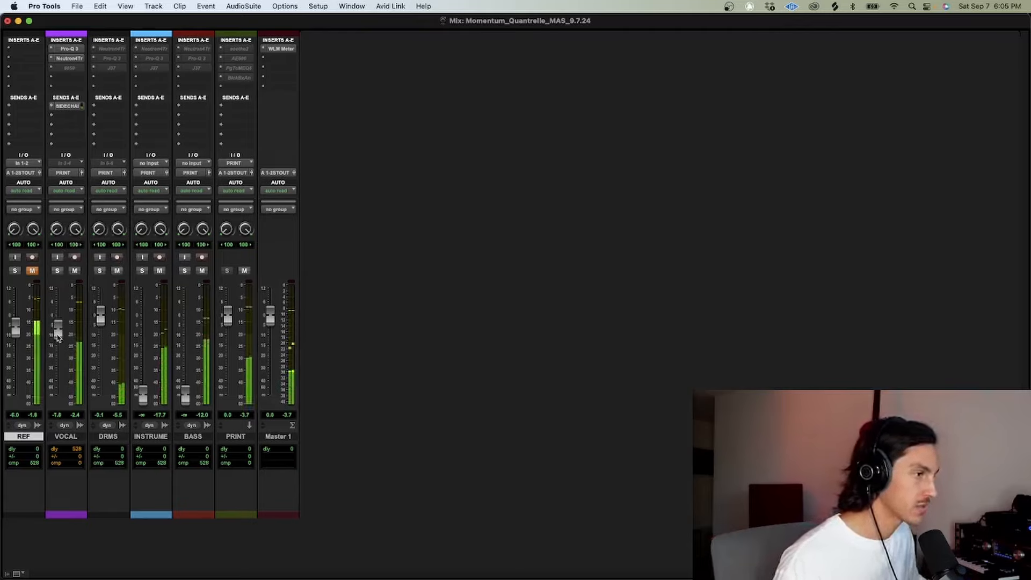
pyautogui.press('space')
# - Replace the inactive third insert on the VOCAL track with PuigTec MEQ5 (stereo)
pyautogui.click(50, 71)
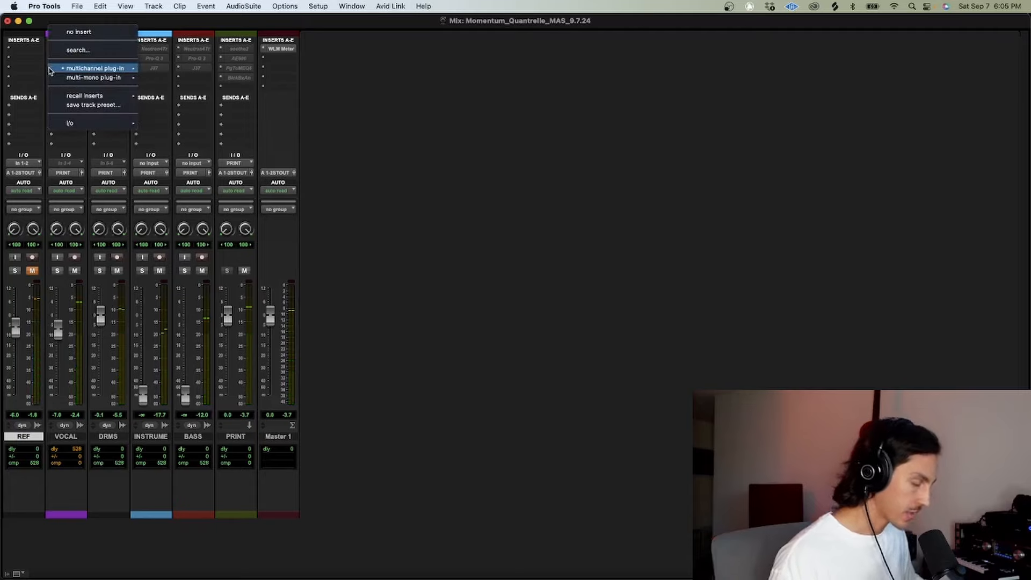
pyautogui.press('Escape')
pyautogui.click(49, 71)
pyautogui.write('puig')
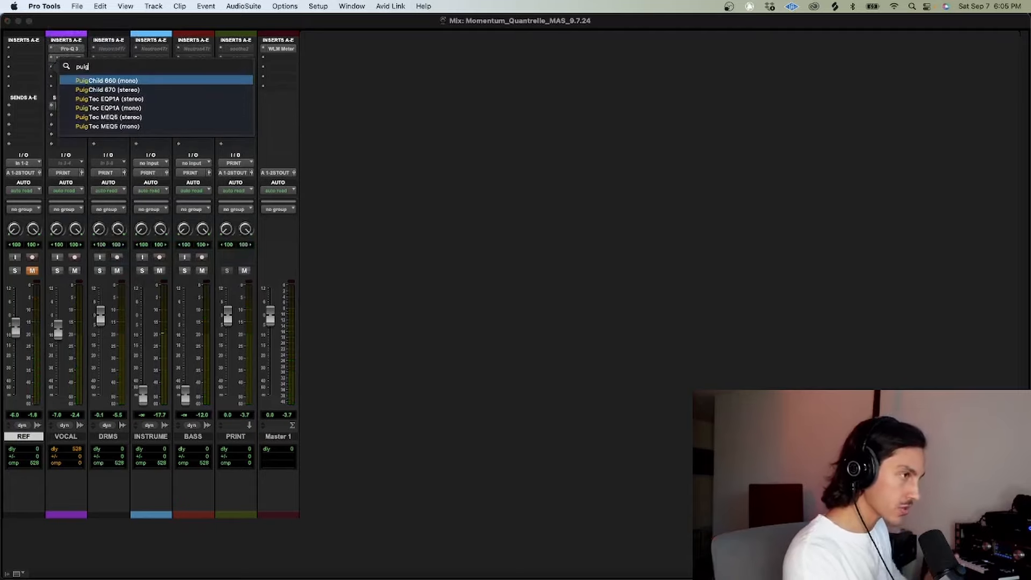
pyautogui.press('Down')
pyautogui.press('Down')
pyautogui.press('Down')
pyautogui.press('Down')
pyautogui.press('Return')
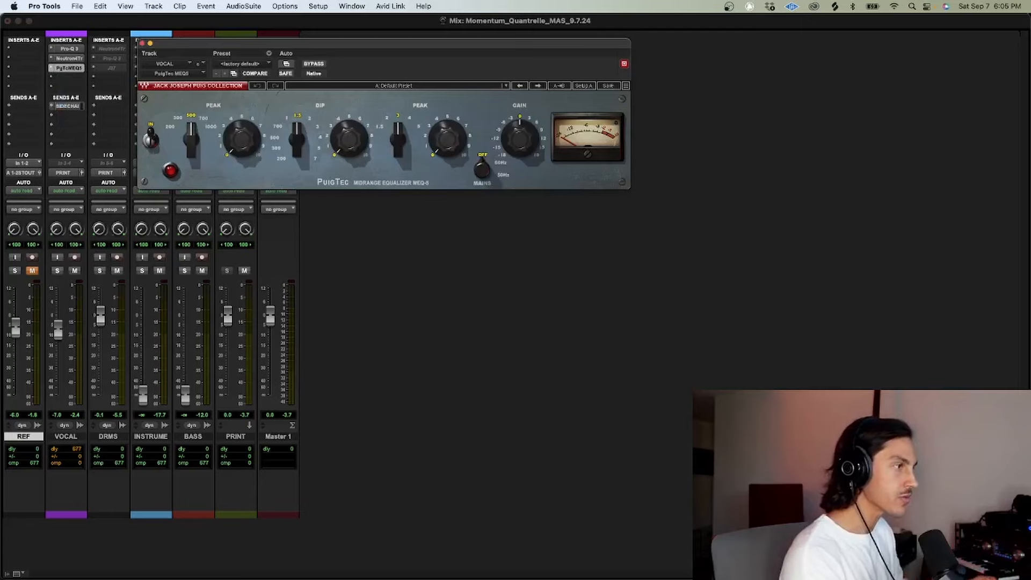
# - Set the vocal PuigTec MEQ5 dip frequency to 2 and the dip amount to about 4, repositioning its window and starting playback
pyautogui.click(310, 122)
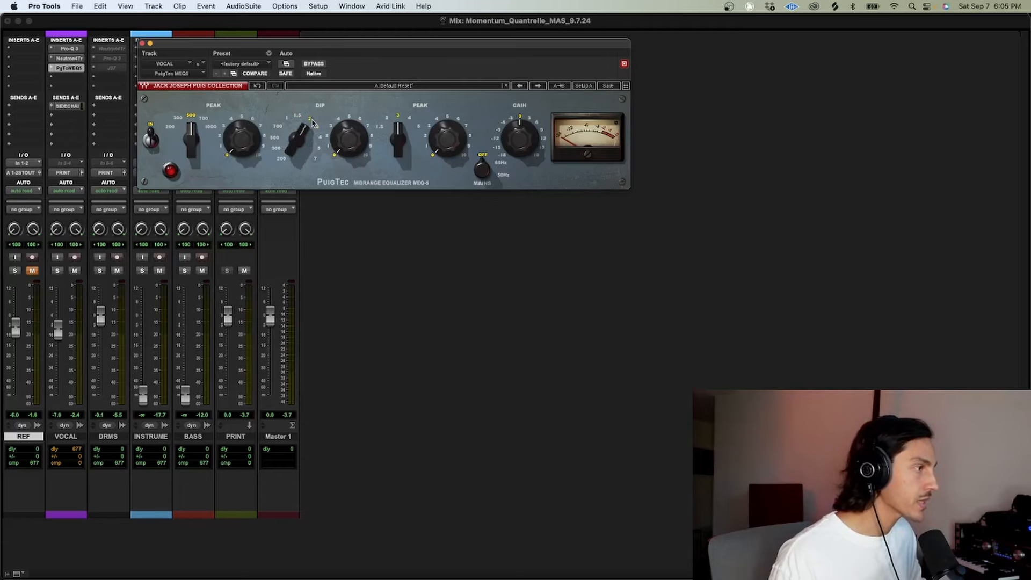
pyautogui.moveTo(328, 45); pyautogui.dragTo(354, 135)
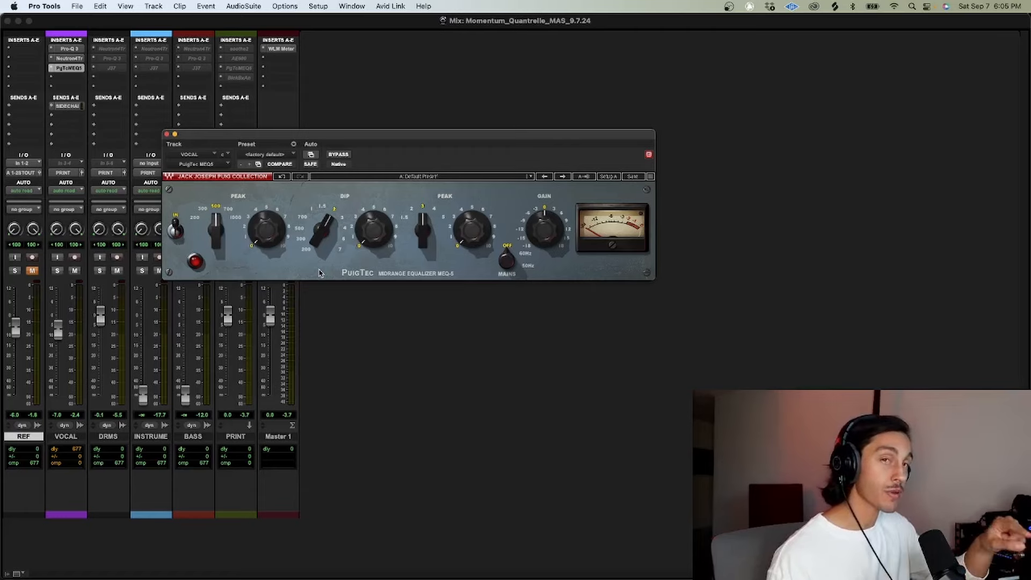
pyautogui.moveTo(344, 138); pyautogui.dragTo(366, 153)
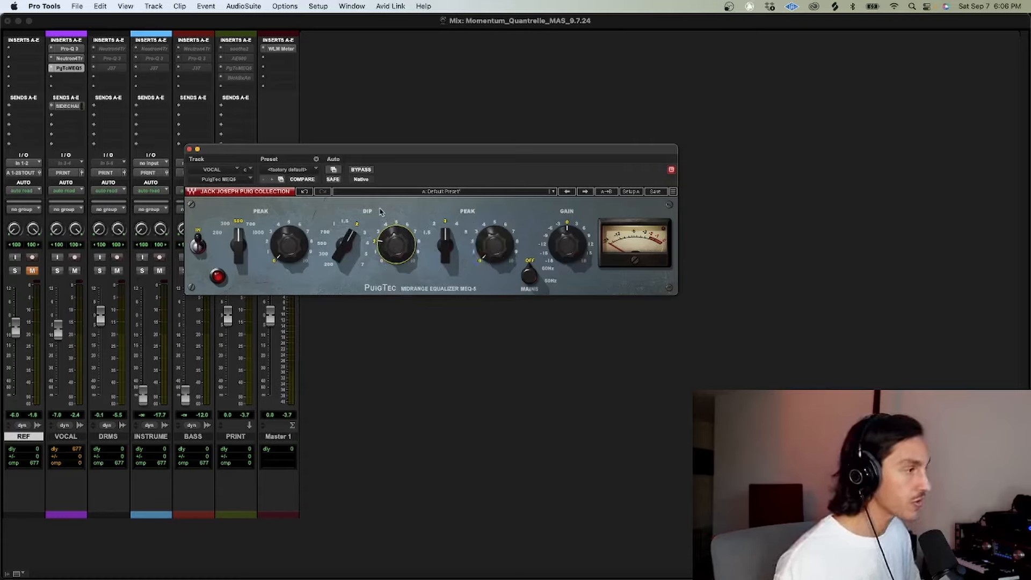
pyautogui.click(397, 245)
pyautogui.press('space')
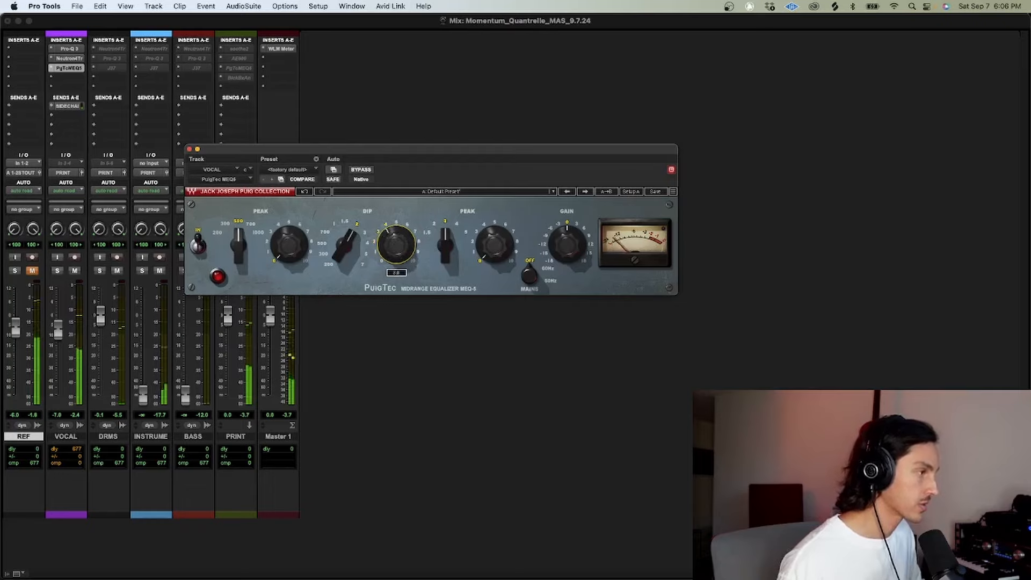
# - Compare the vocal with PuigTec MEQ5 bypassed and active, and close the plug-in window
pyautogui.click(357, 171)
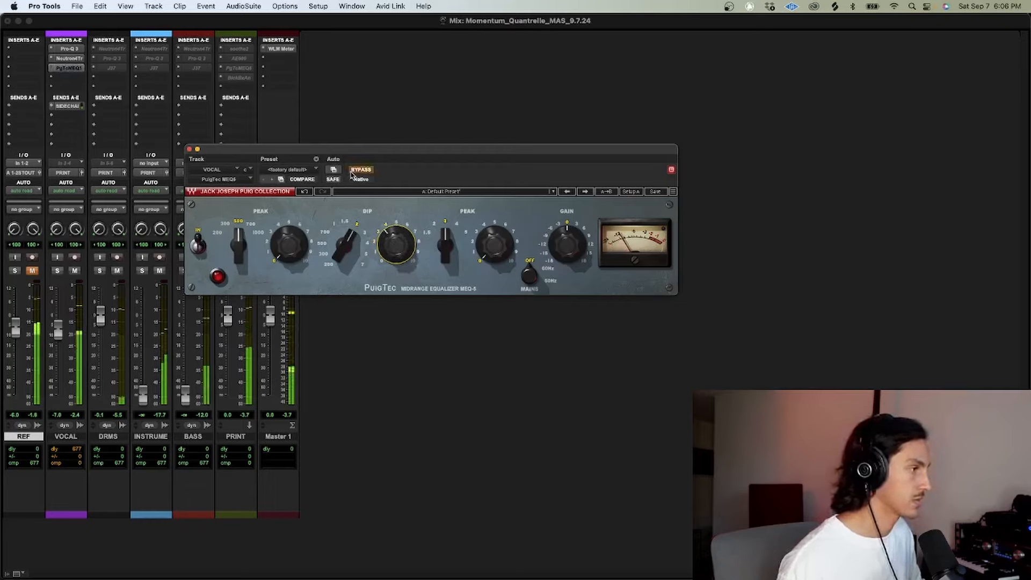
pyautogui.click(352, 170)
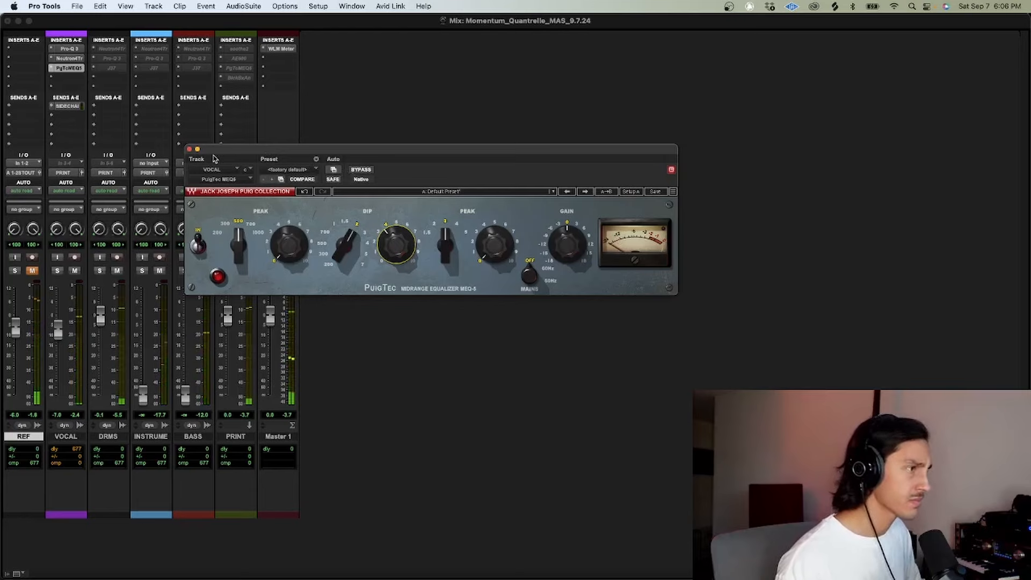
pyautogui.click(189, 150)
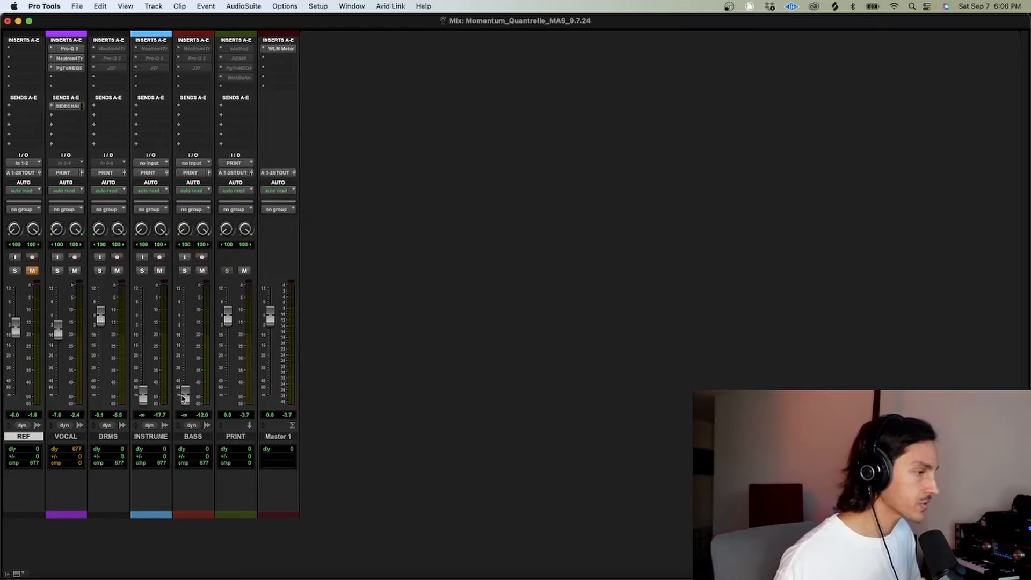
# - Raise the BASS fader to -4.1 dB
pyautogui.moveTo(185, 401); pyautogui.dragTo(190, 332)
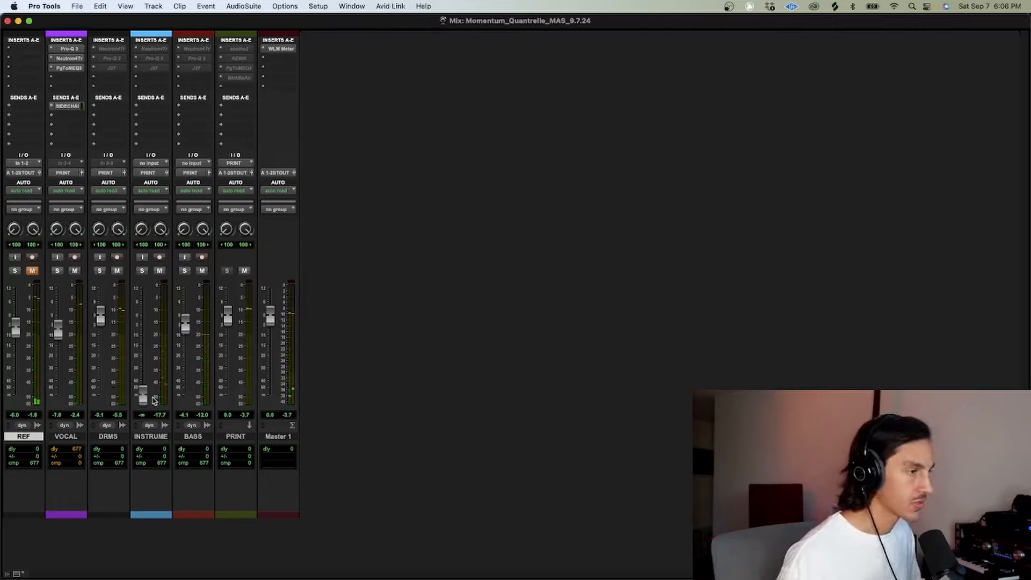
# - Raise the INSTRUMENTS fader to -4.3 dB and the BASS fader to -3.3 dB during playback
pyautogui.moveTo(144, 400); pyautogui.dragTo(148, 333)
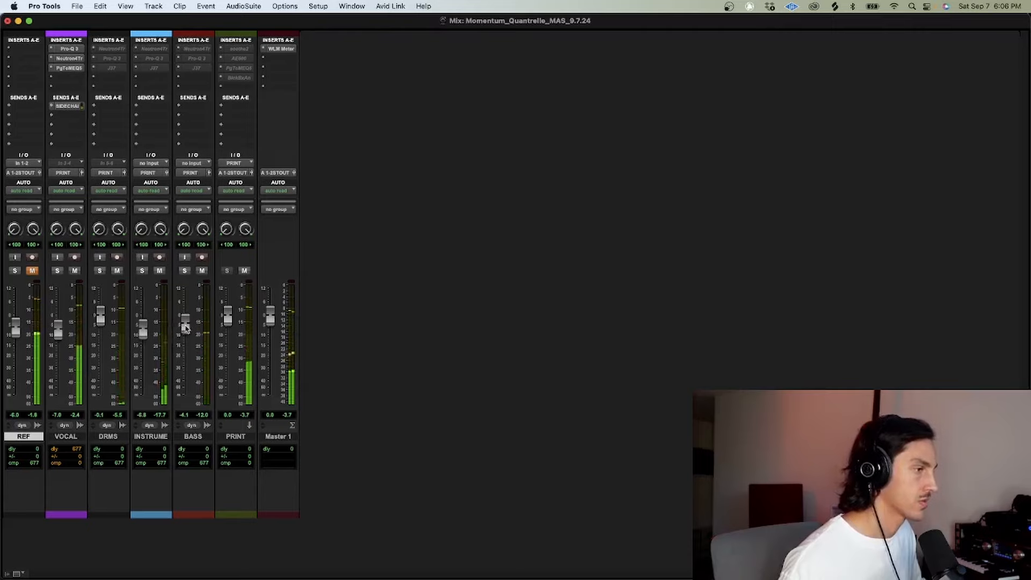
pyautogui.moveTo(185, 327); pyautogui.dragTo(146, 329)
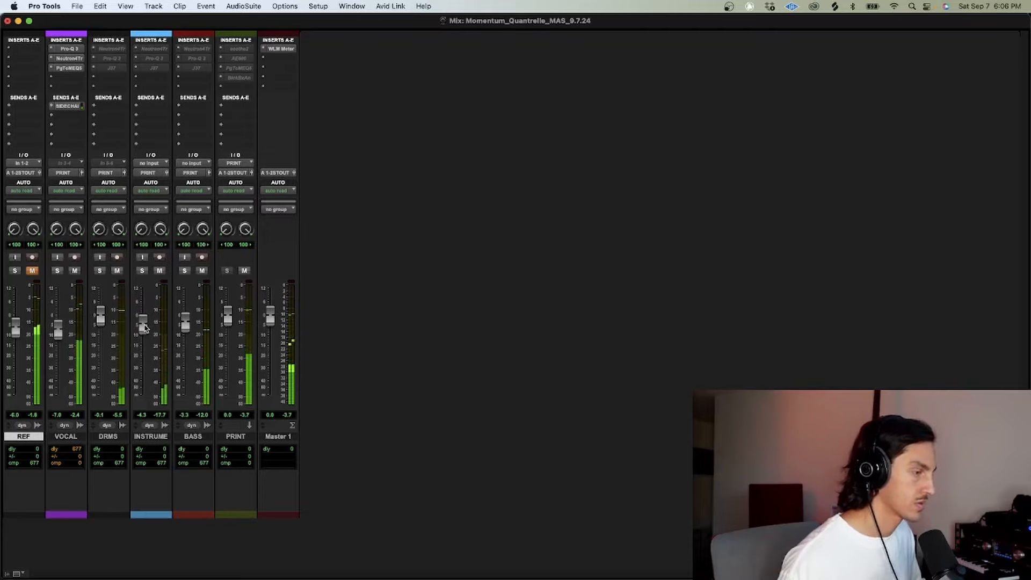
# - Switch to the Edit window, solo the REF track and lower its volume to -6.3 dB while it plays
pyautogui.press('super+equal')
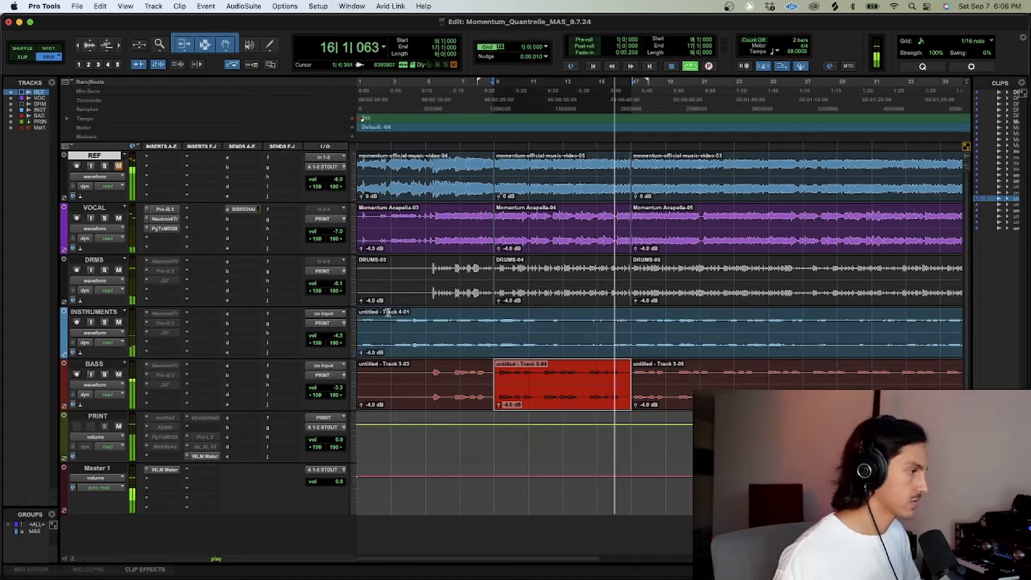
pyautogui.press('space')
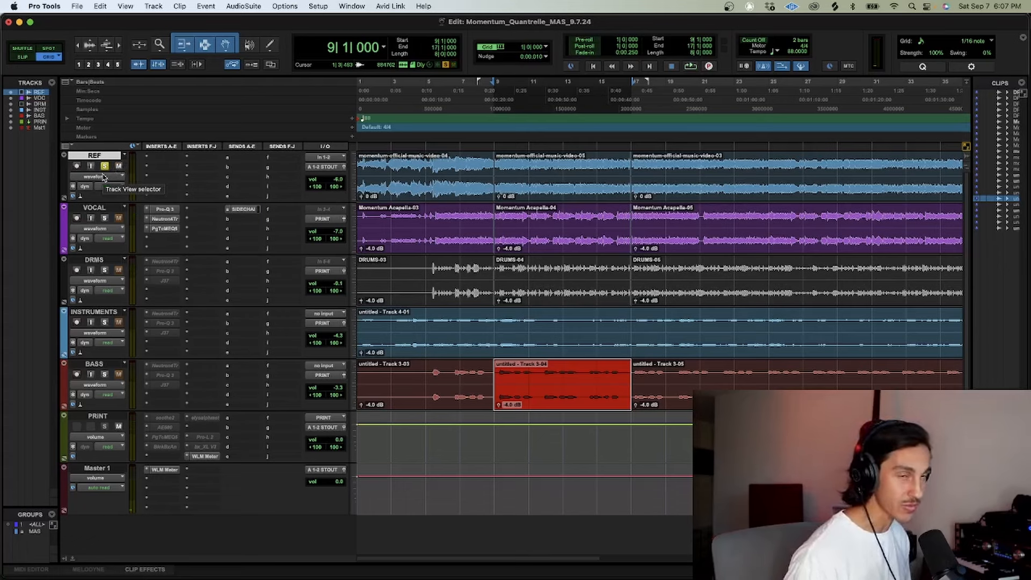
pyautogui.press('space')
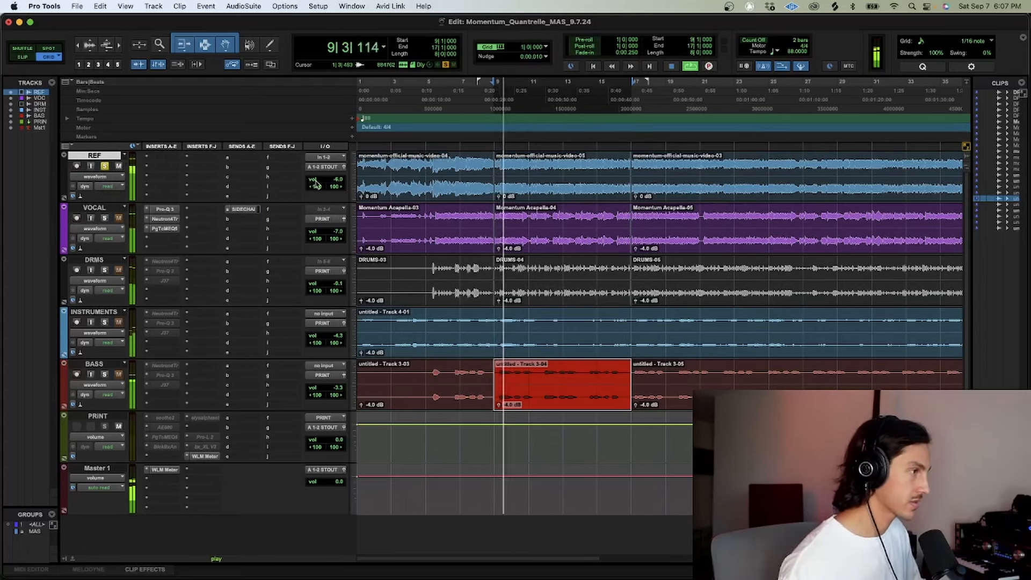
pyautogui.moveTo(341, 180); pyautogui.dragTo(341, 182)
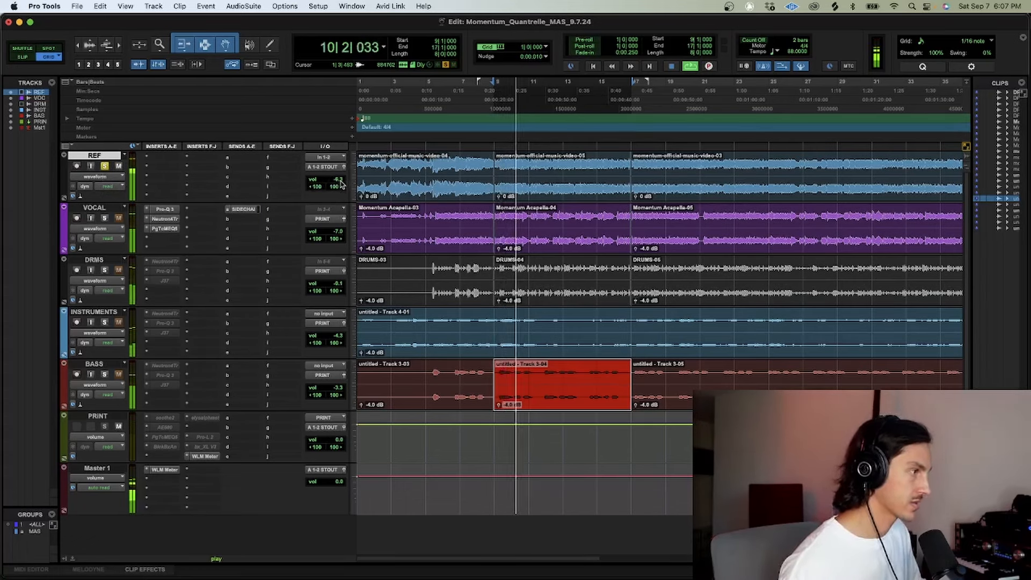
# - Extend the third REF clip back to the session start over the earlier clips, and unsolo the REF track
pyautogui.moveTo(638, 173); pyautogui.dragTo(359, 174)
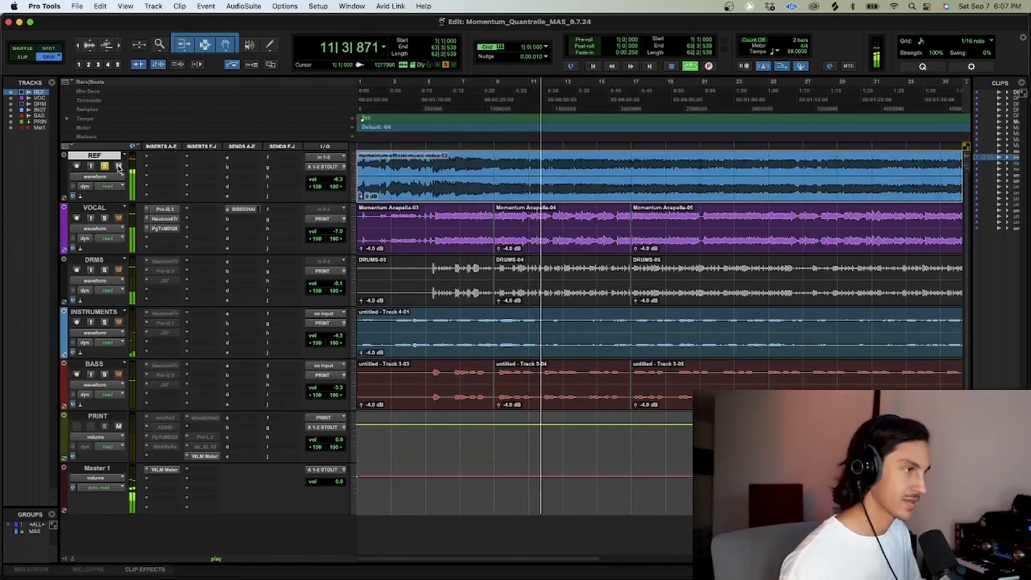
pyautogui.press('space')
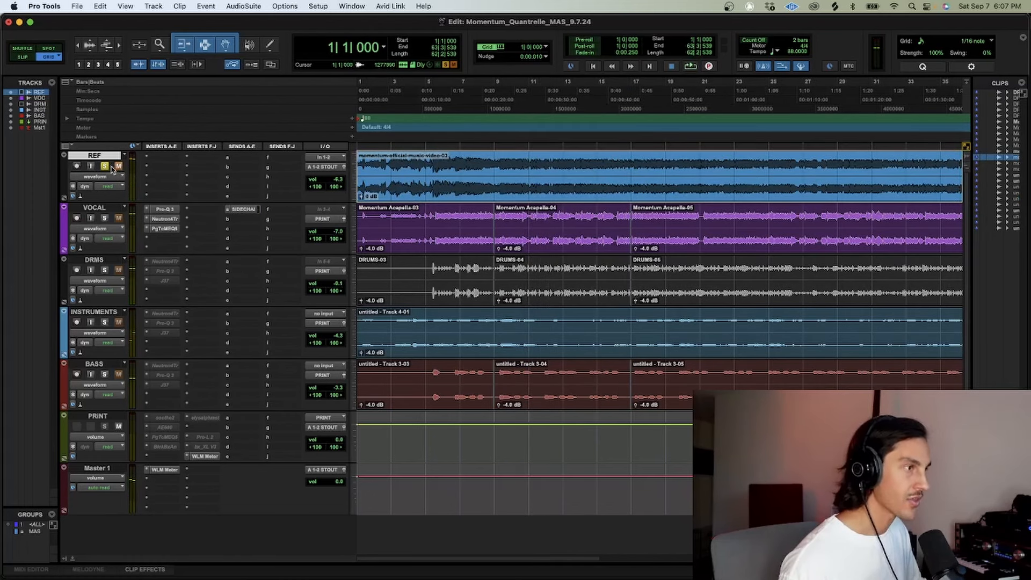
pyautogui.click(105, 167)
pyautogui.press('space')
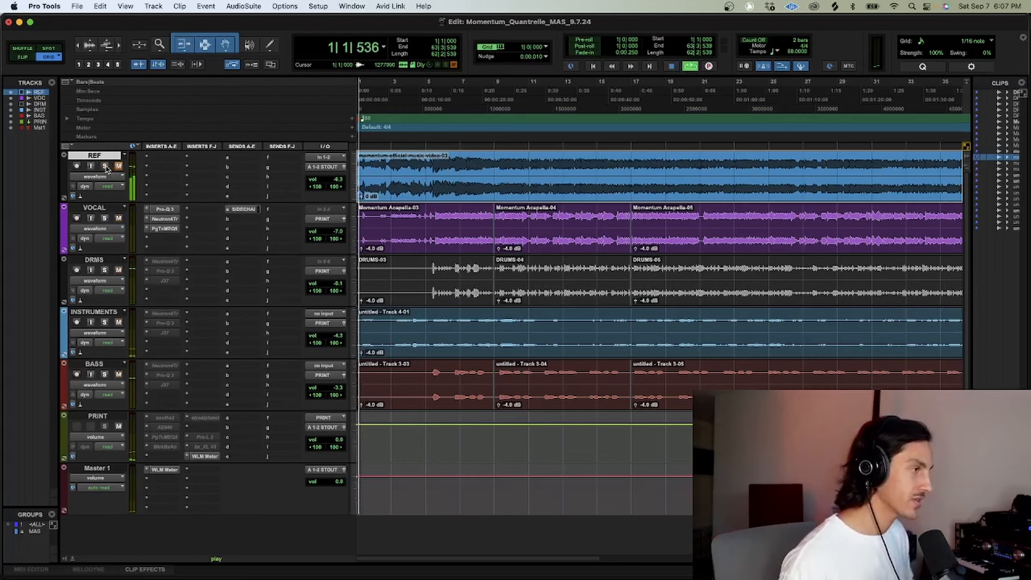
pyautogui.press('space')
# - Play the mix from the DRUMS-04 clip and lower the REF track's volume to -9.2 dB
pyautogui.click(508, 299)
pyautogui.press('space')
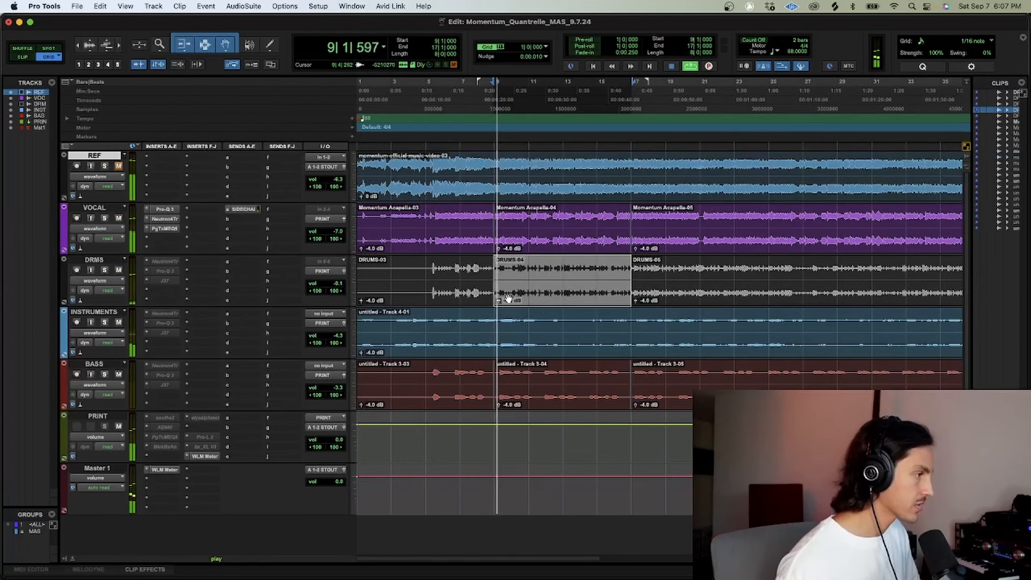
pyautogui.moveTo(340, 185); pyautogui.dragTo(343, 195)
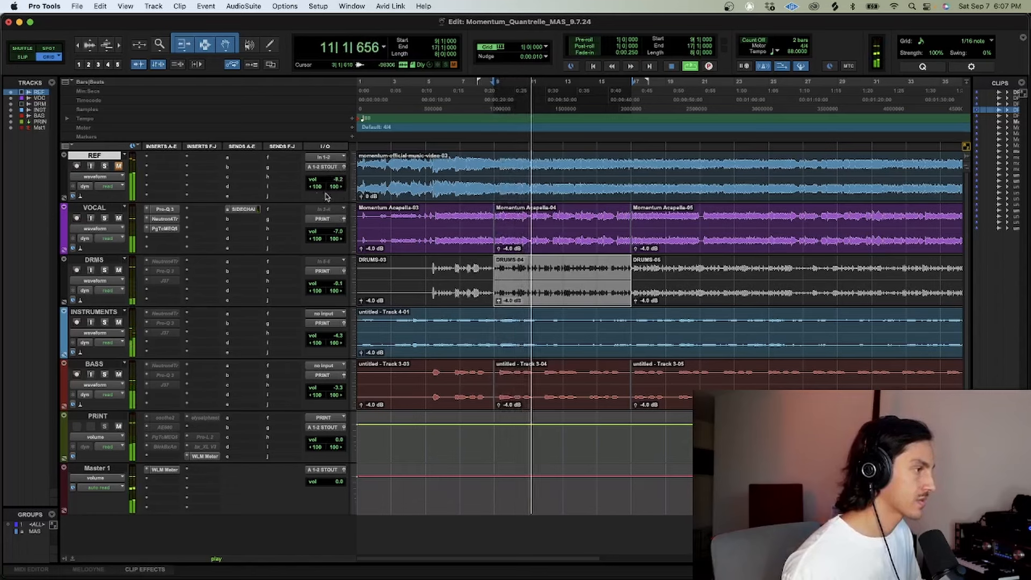
# - Solo the REF track, replay the section, set its volume to -9.5 dB and save the session
pyautogui.click(105, 167)
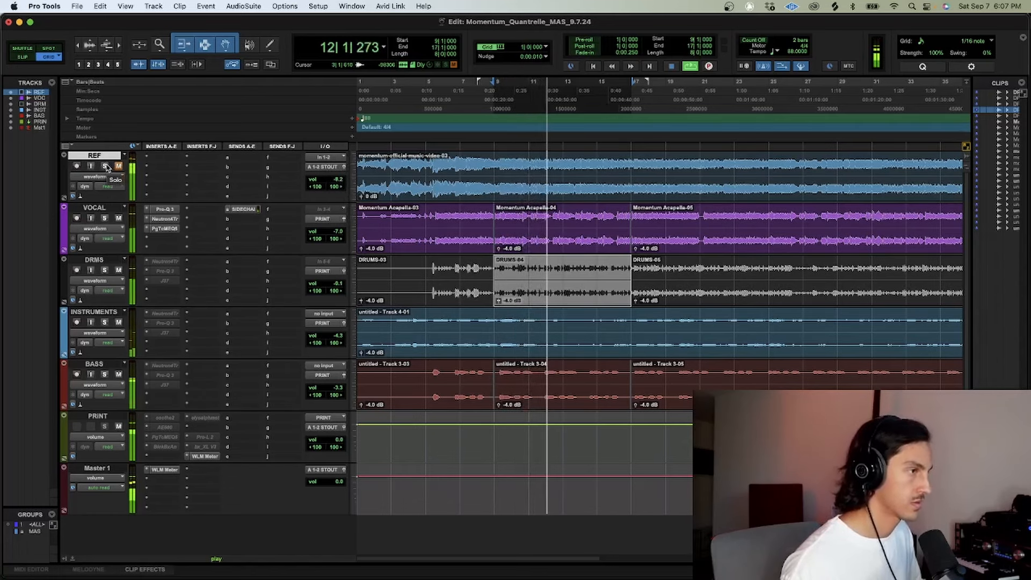
pyautogui.press('space')
pyautogui.press('space')
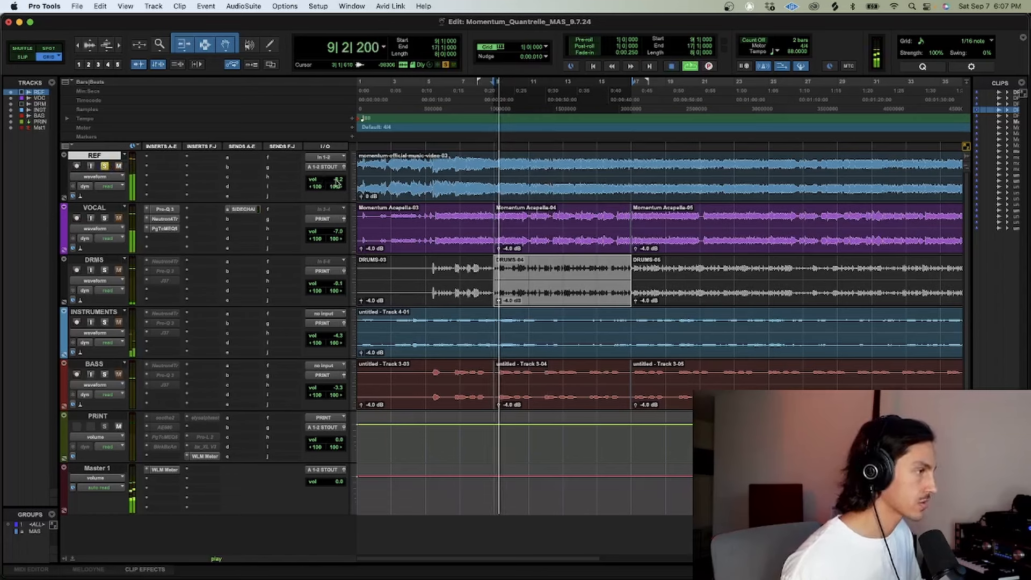
pyautogui.moveTo(337, 179); pyautogui.dragTo(337, 183)
pyautogui.press('super+s')
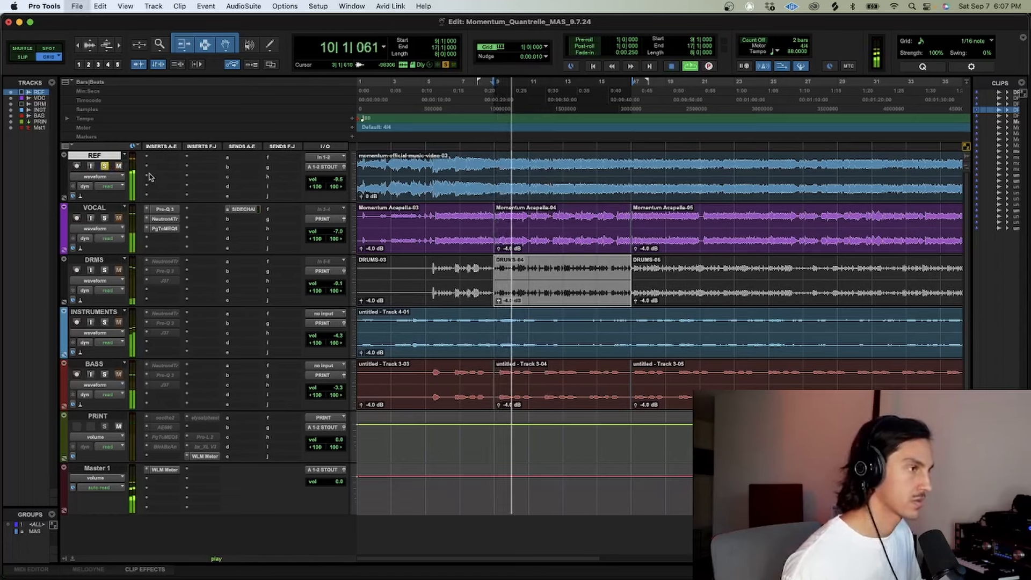
# - Return from the soloed reference to the full mix with REF muted, listen, and stop playback
pyautogui.click(118, 166)
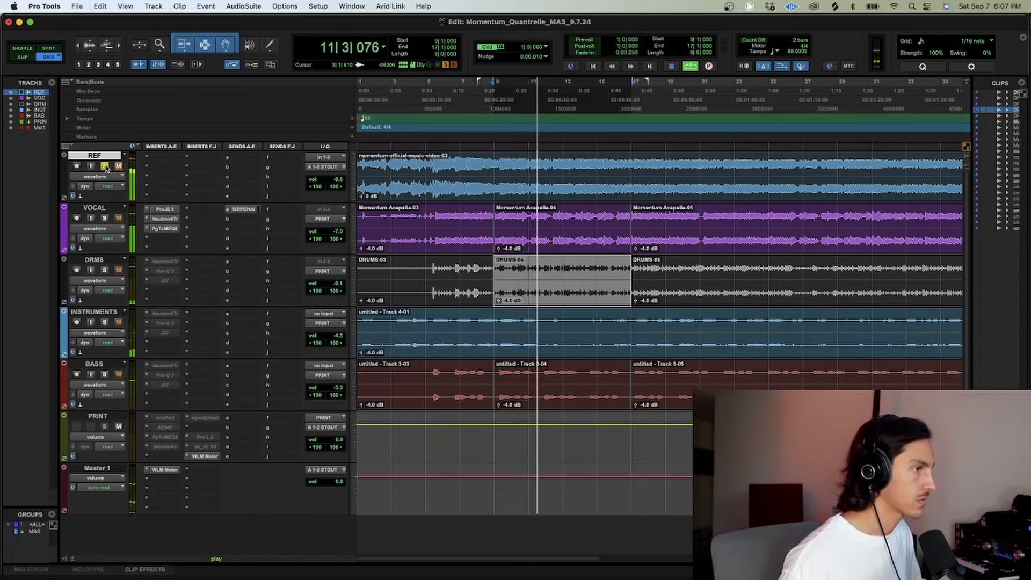
pyautogui.click(104, 166)
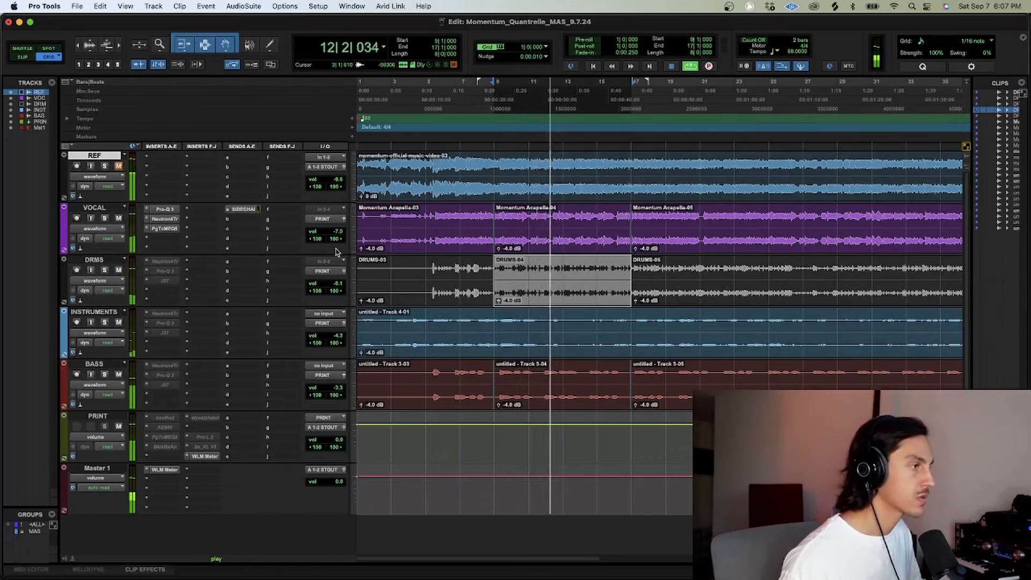
pyautogui.press('space')
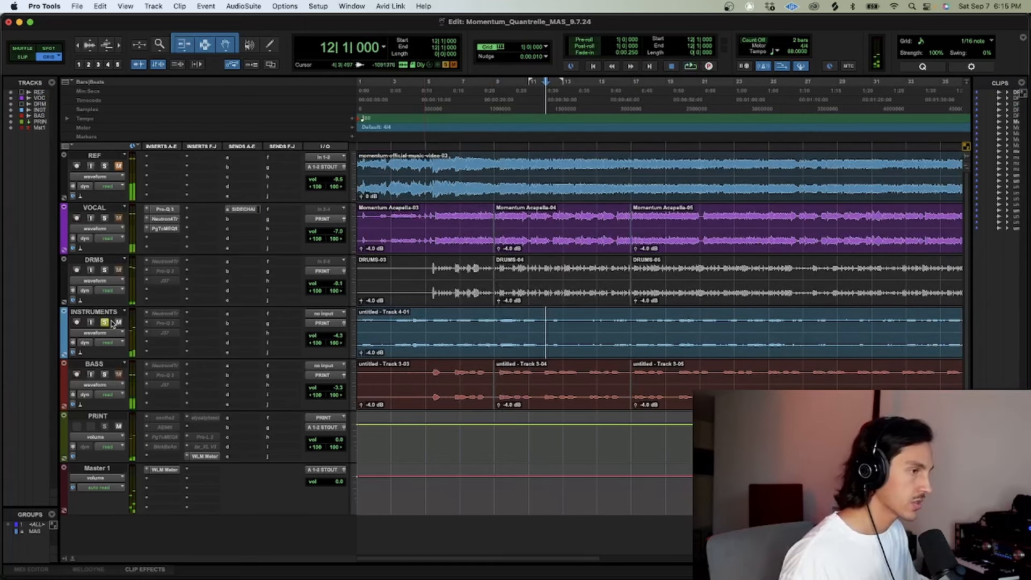
# - Solo the INSTRUMENTS track and duplicate it once with all its playlists, automation, inserts, sends and group assignments
pyautogui.click(105, 323)
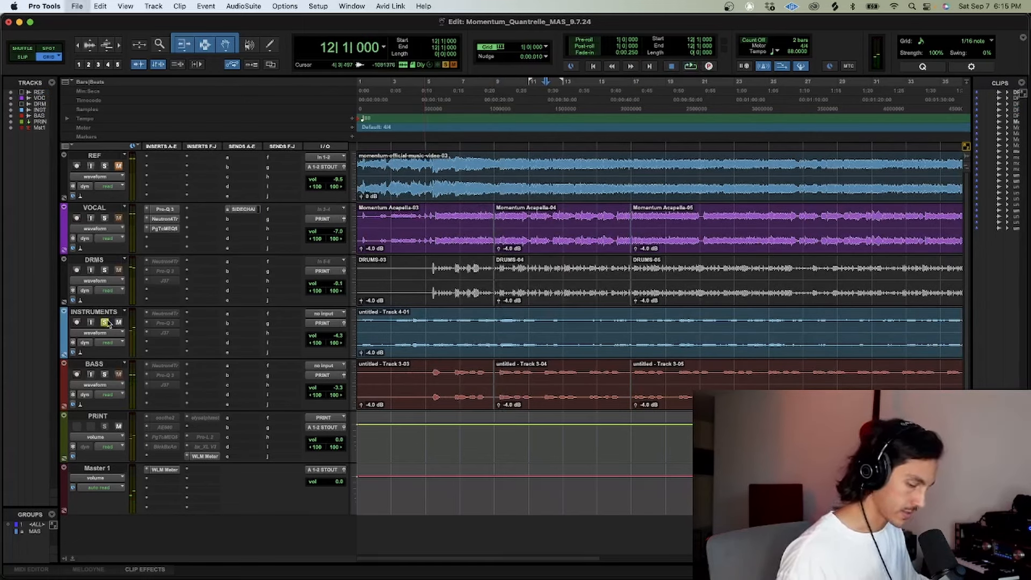
pyautogui.click(95, 312)
pyautogui.hotkey('alt', 'shift', 'd')
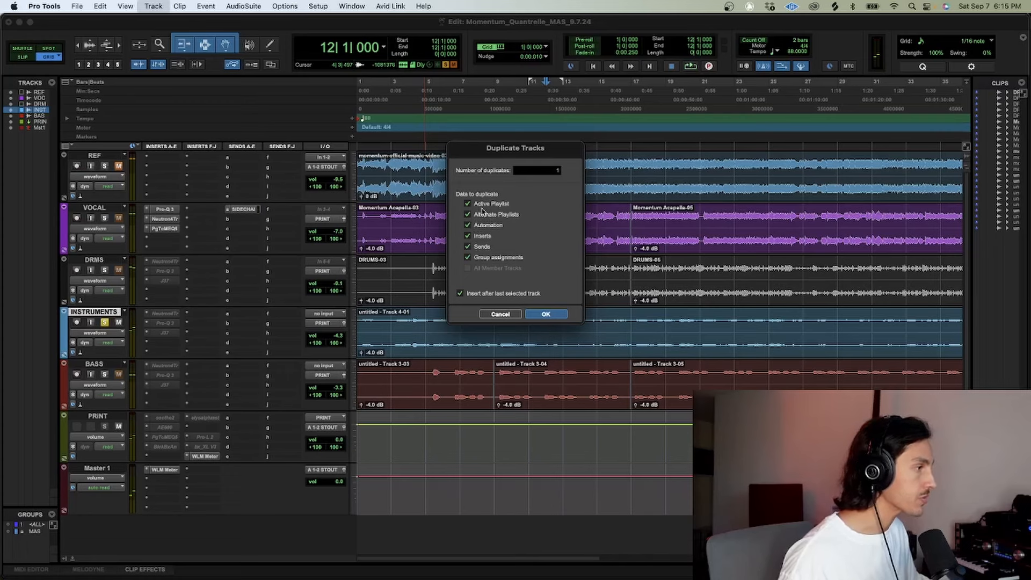
pyautogui.click(546, 315)
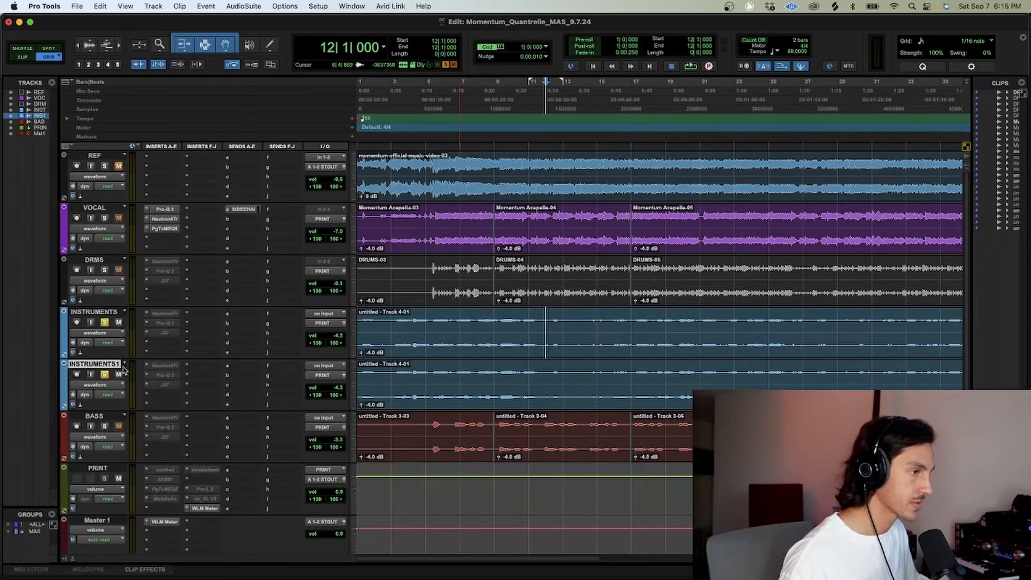
# - Play the duplicated INSTRUMENTS track briefly, and replace its inactive first insert with the CLA-76 compressor
pyautogui.press('space')
pyautogui.click(164, 375)
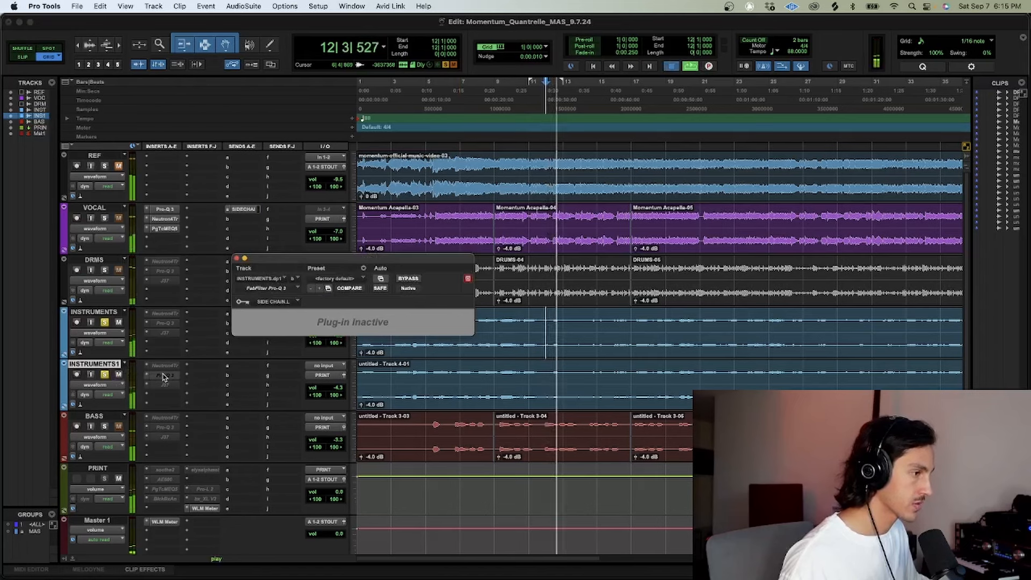
pyautogui.press('space')
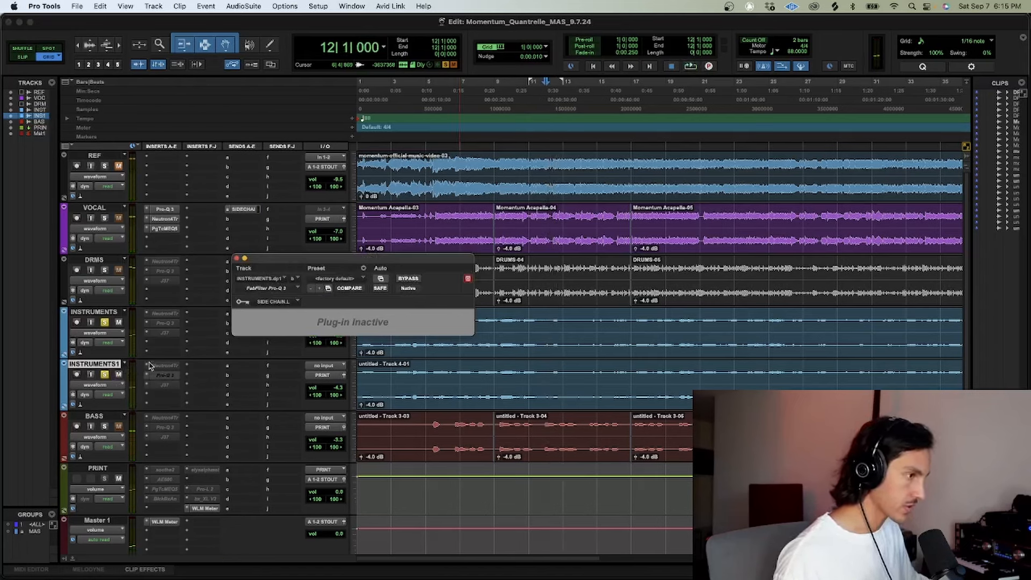
pyautogui.click(147, 367)
pyautogui.press('Escape')
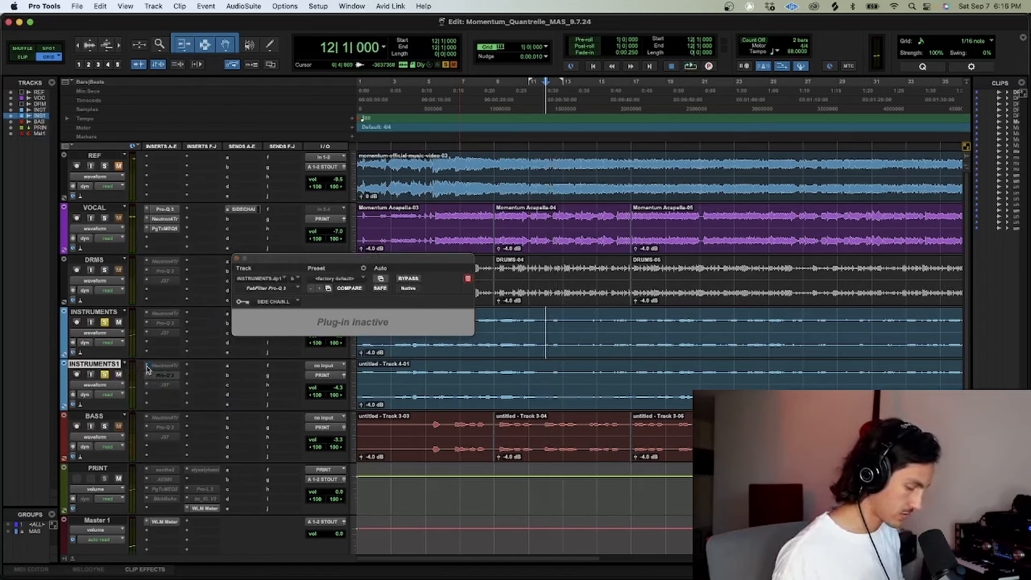
pyautogui.click(147, 368)
pyautogui.write('cla-76')
pyautogui.press('Return')
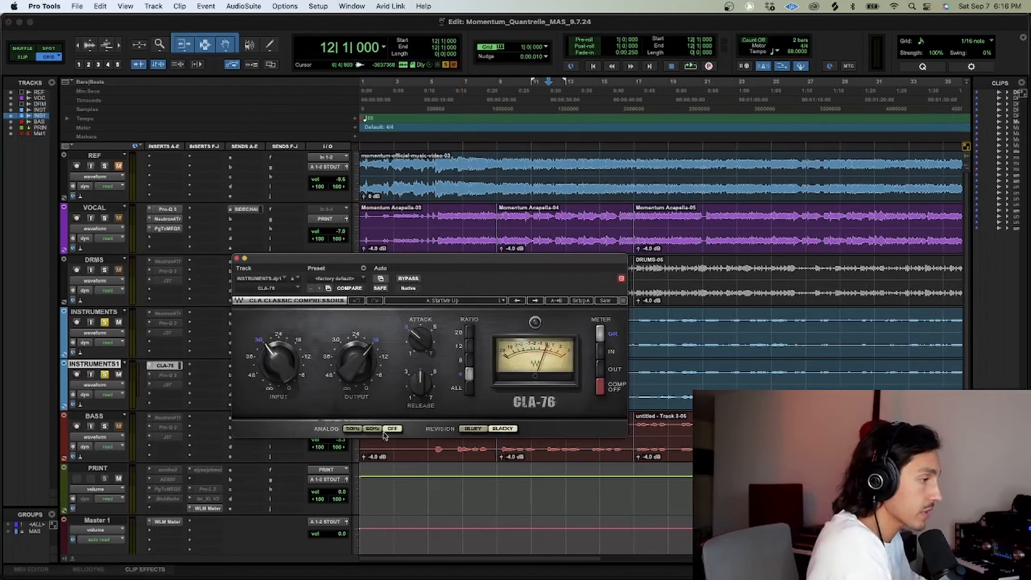
# - Set the CLA-76 to the Bluey revision with a ratio of 20, moving its window clear of the INSTRUMENTS tracks
pyautogui.click(473, 429)
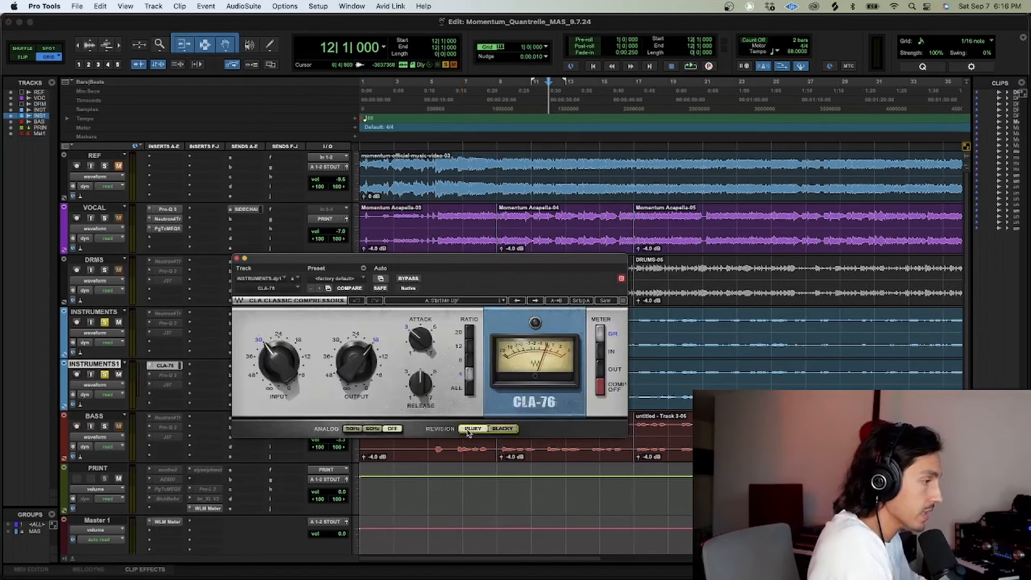
pyautogui.click(471, 332)
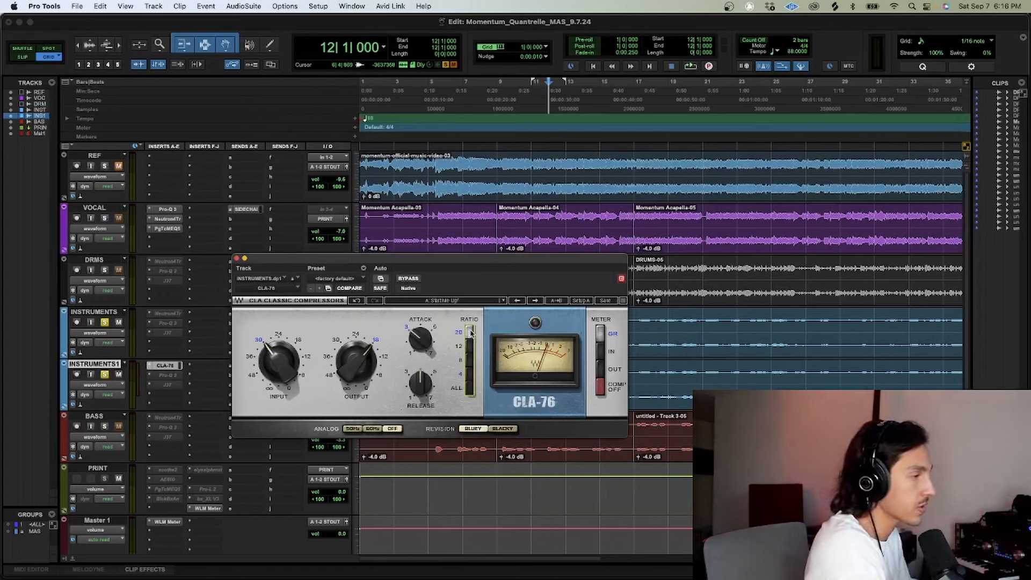
pyautogui.moveTo(437, 270); pyautogui.dragTo(538, 102)
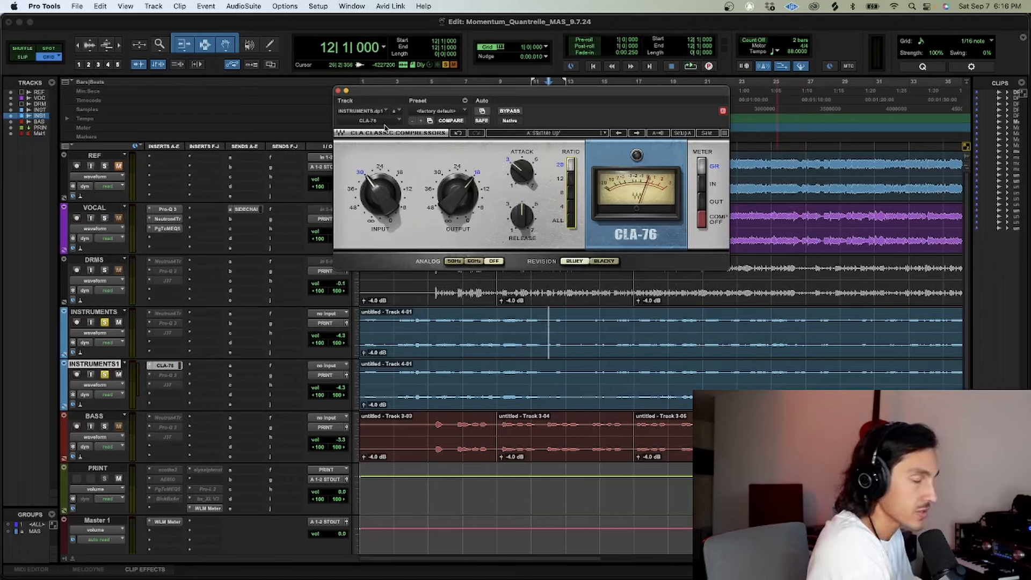
pyautogui.click(575, 262)
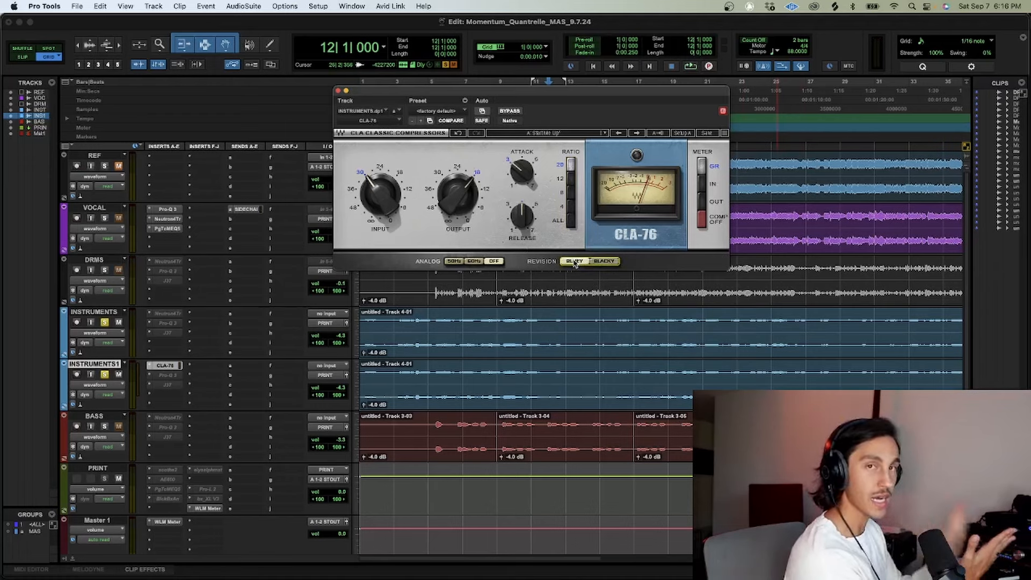
pyautogui.click(572, 223)
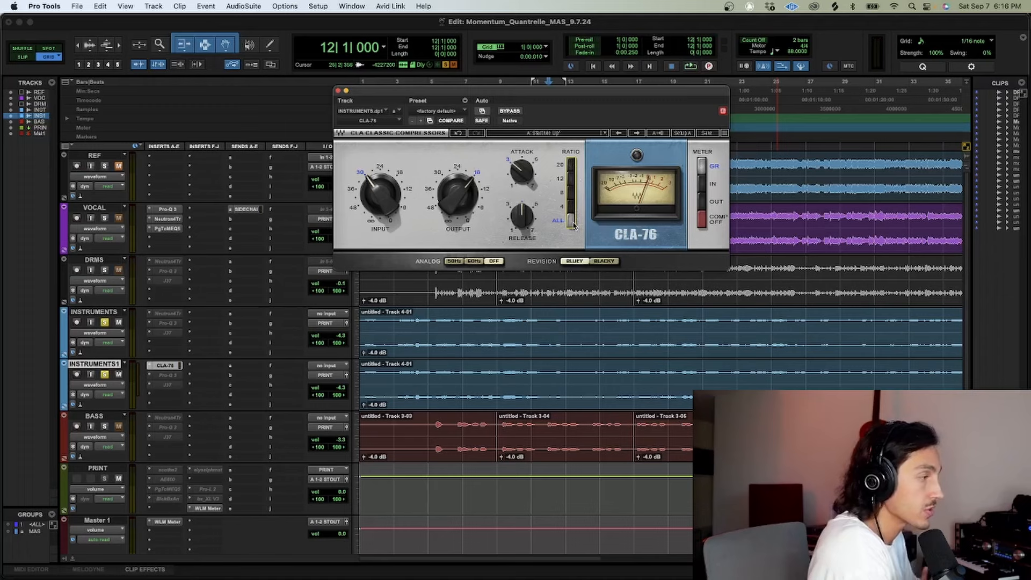
pyautogui.click(572, 166)
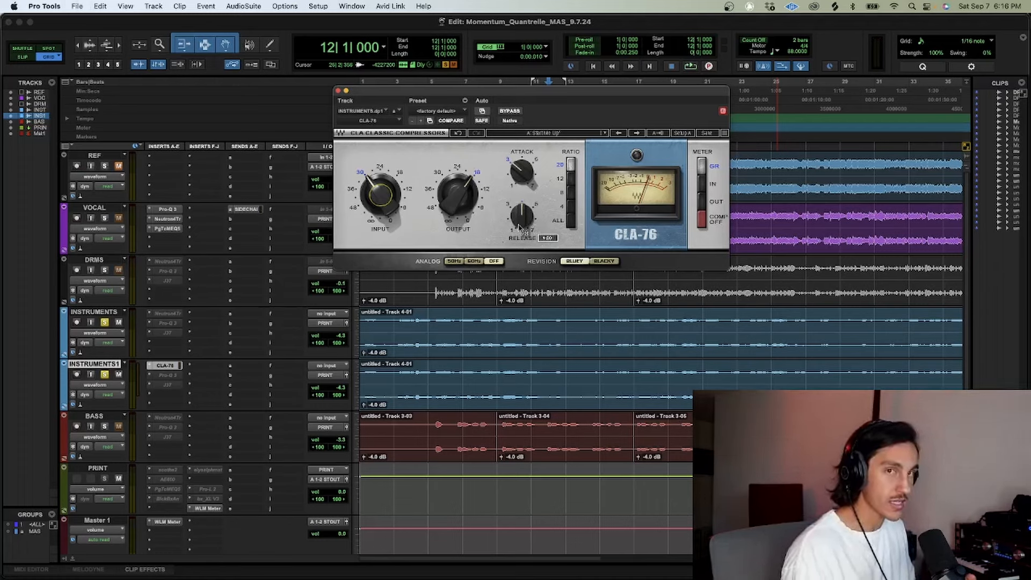
# - During playback, raise the CLA-76 input to about 12 and balance its output between 30 and 36
pyautogui.press('space')
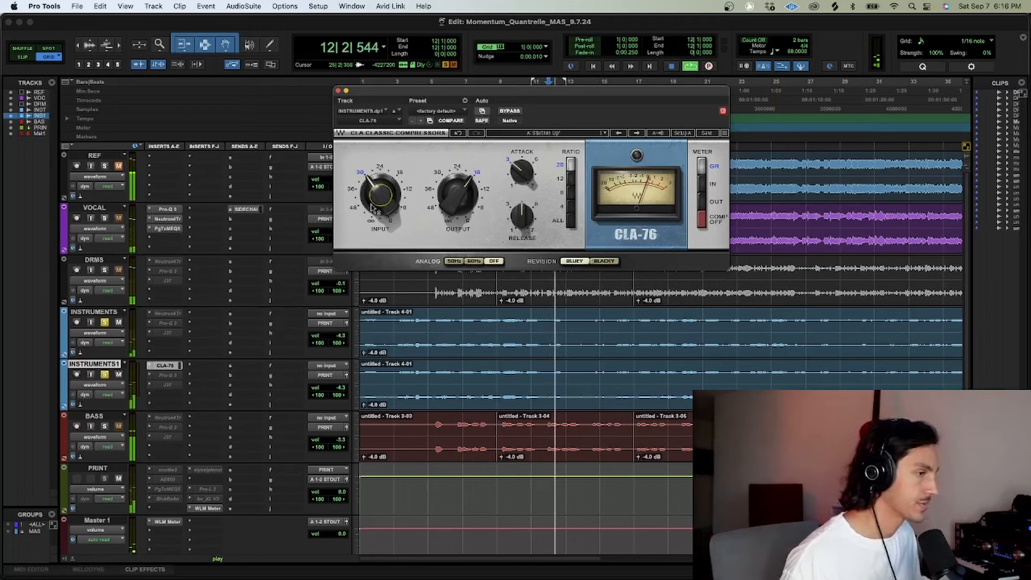
pyautogui.moveTo(380, 194); pyautogui.dragTo(380, 182)
pyautogui.moveTo(458, 194); pyautogui.dragTo(457, 211)
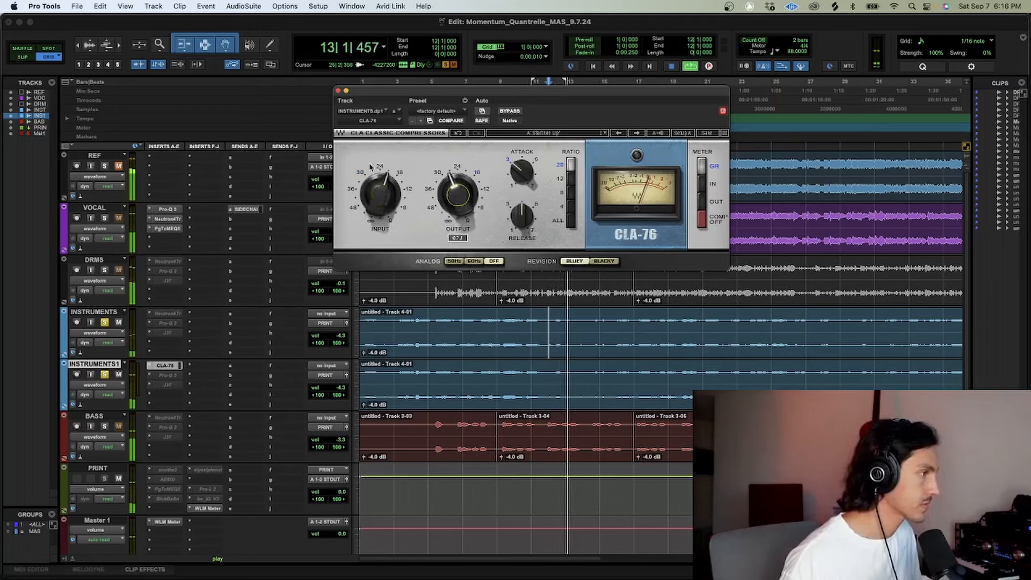
pyautogui.moveTo(381, 194); pyautogui.dragTo(381, 181)
pyautogui.moveTo(458, 195); pyautogui.dragTo(457, 203)
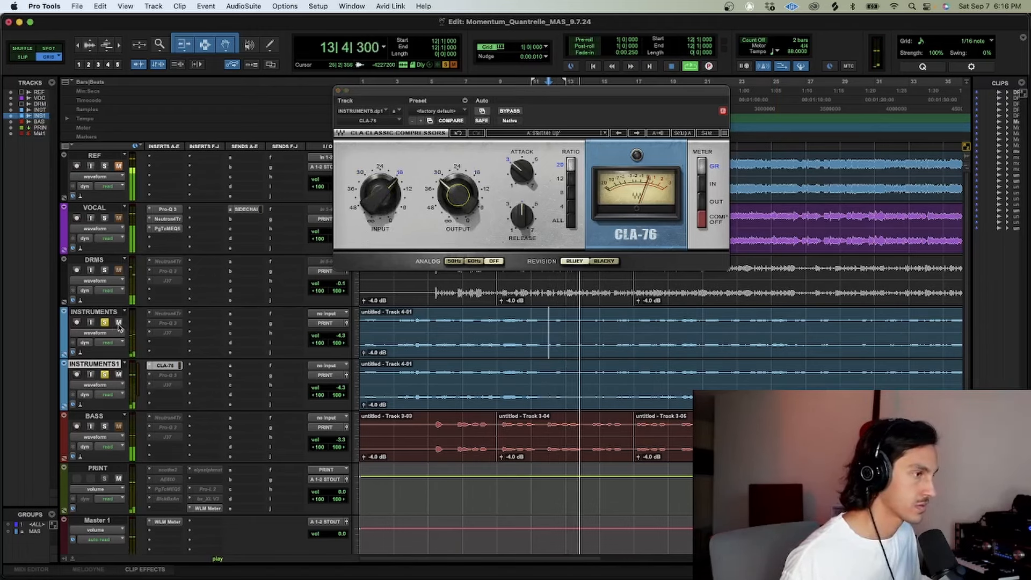
pyautogui.moveTo(383, 210); pyautogui.dragTo(383, 193)
pyautogui.moveTo(457, 195); pyautogui.dragTo(458, 199)
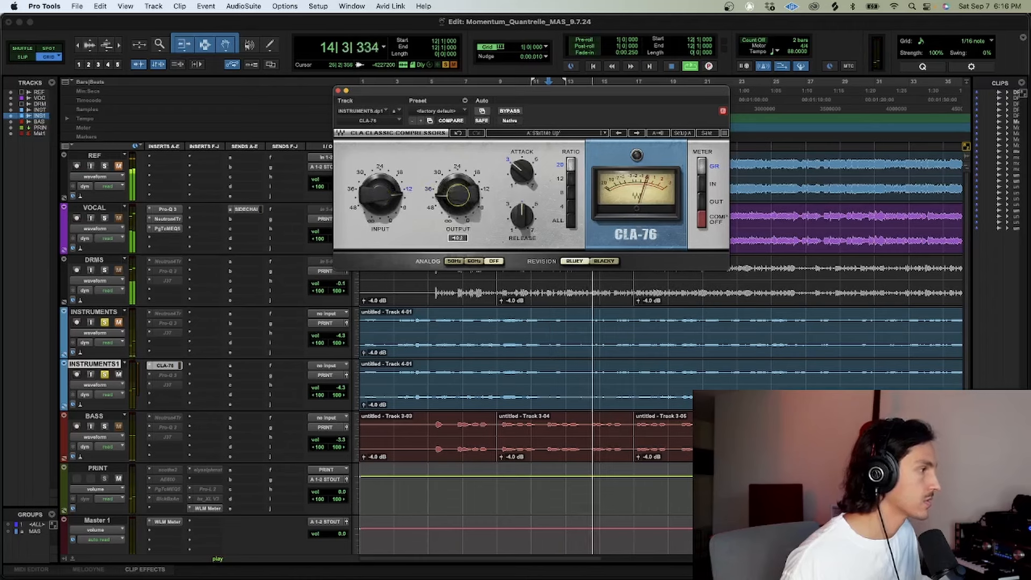
pyautogui.moveTo(380, 195); pyautogui.dragTo(380, 190)
pyautogui.moveTo(458, 195); pyautogui.dragTo(458, 185)
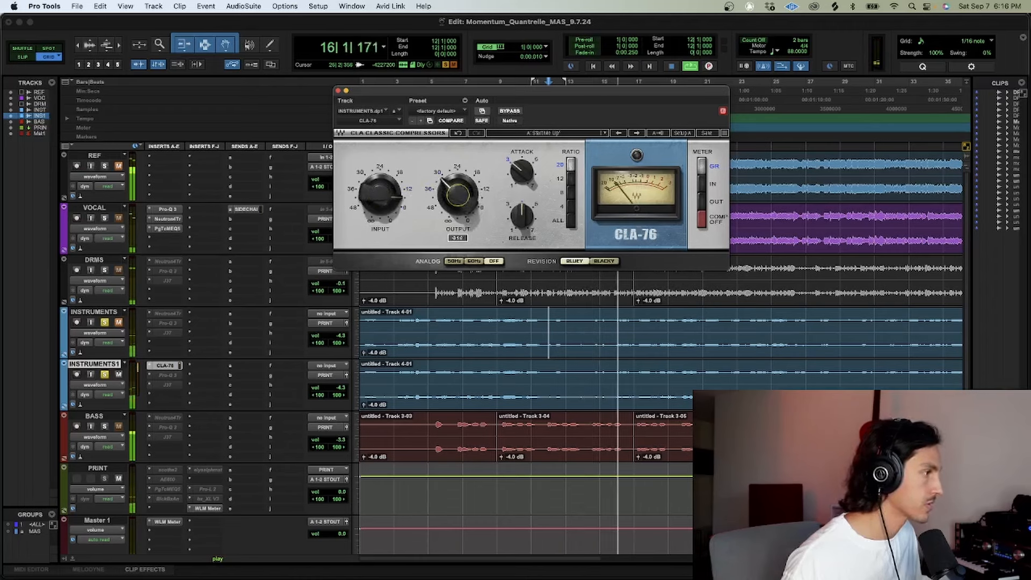
# - Set the CLA-76 attack to 7 and readjust its release, input and output during playback
pyautogui.moveTo(521, 219); pyautogui.dragTo(522, 234)
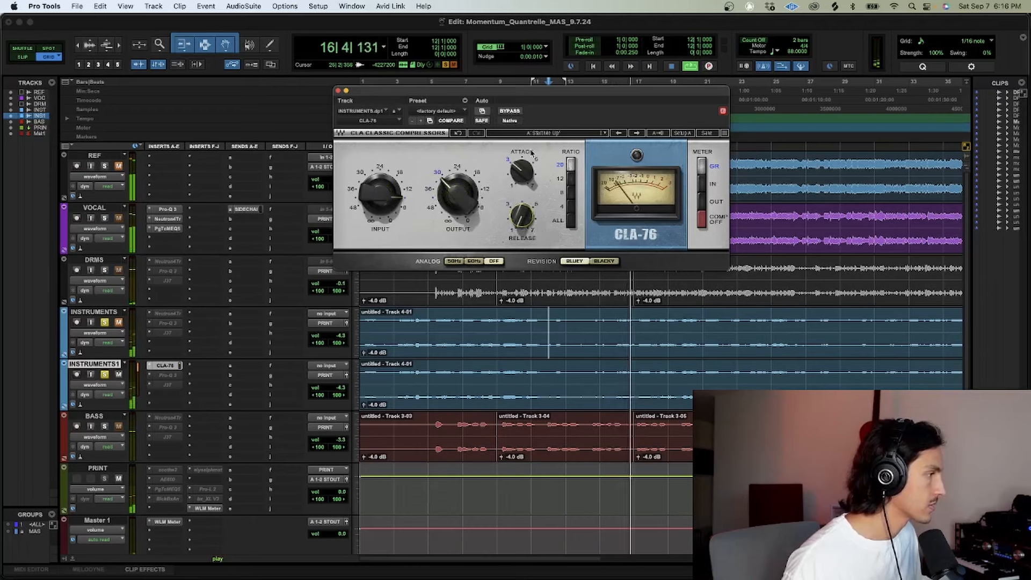
pyautogui.moveTo(524, 173); pyautogui.dragTo(523, 155)
pyautogui.moveTo(381, 195); pyautogui.dragTo(383, 202)
pyautogui.moveTo(445, 209); pyautogui.dragTo(445, 206)
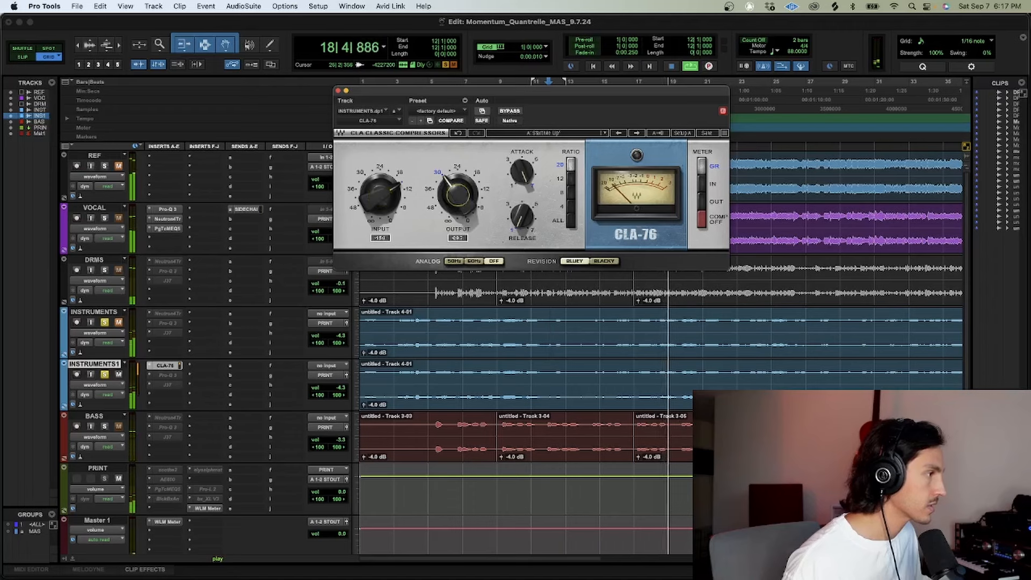
# - Replace the second insert on the duplicated INSTRUMENTS track with the Black Box Analog Design HG-2
pyautogui.click(150, 376)
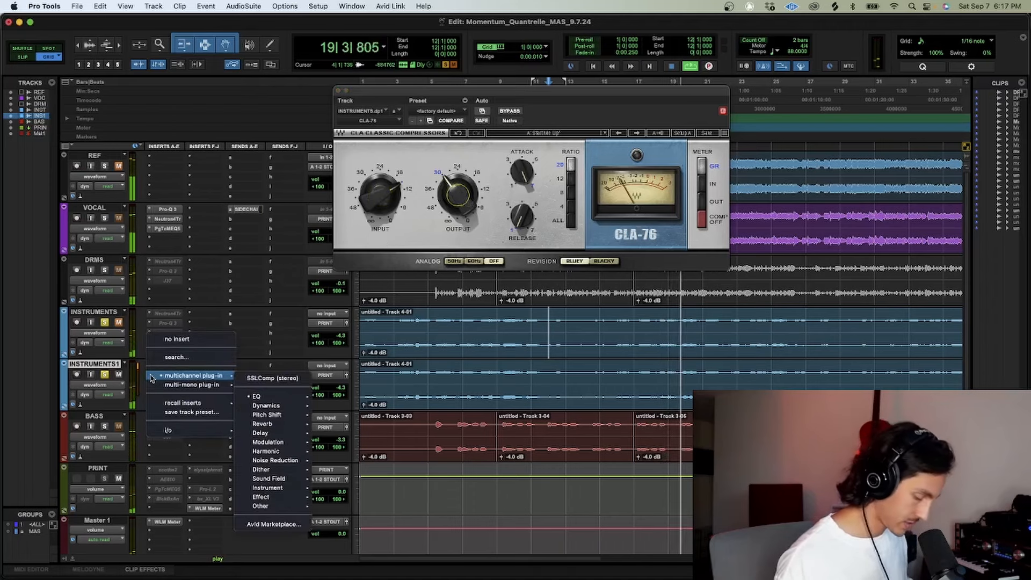
pyautogui.press('Escape')
pyautogui.click(150, 377)
pyautogui.write('blakc')
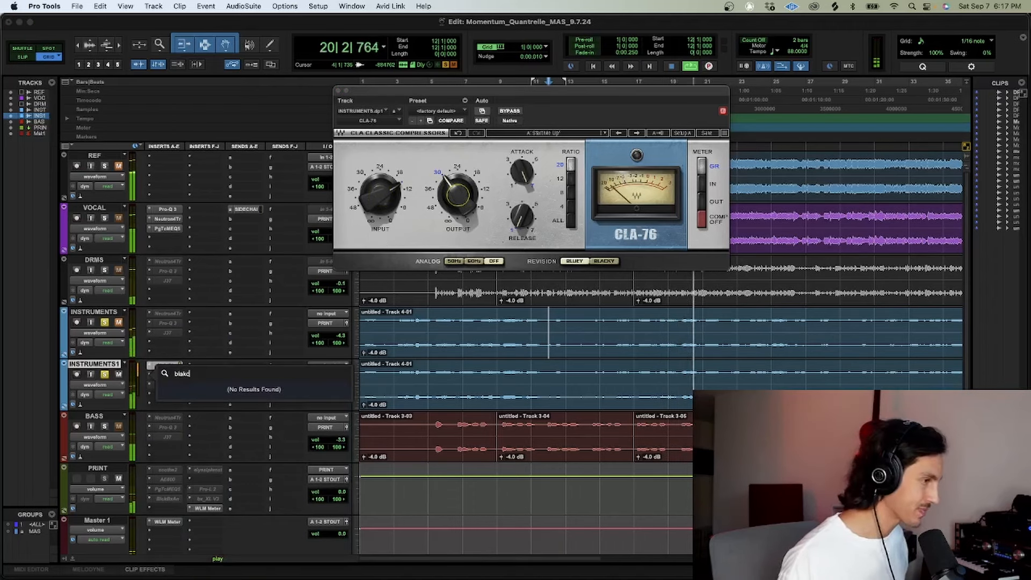
pyautogui.press('BackSpace')
pyautogui.press('Return')
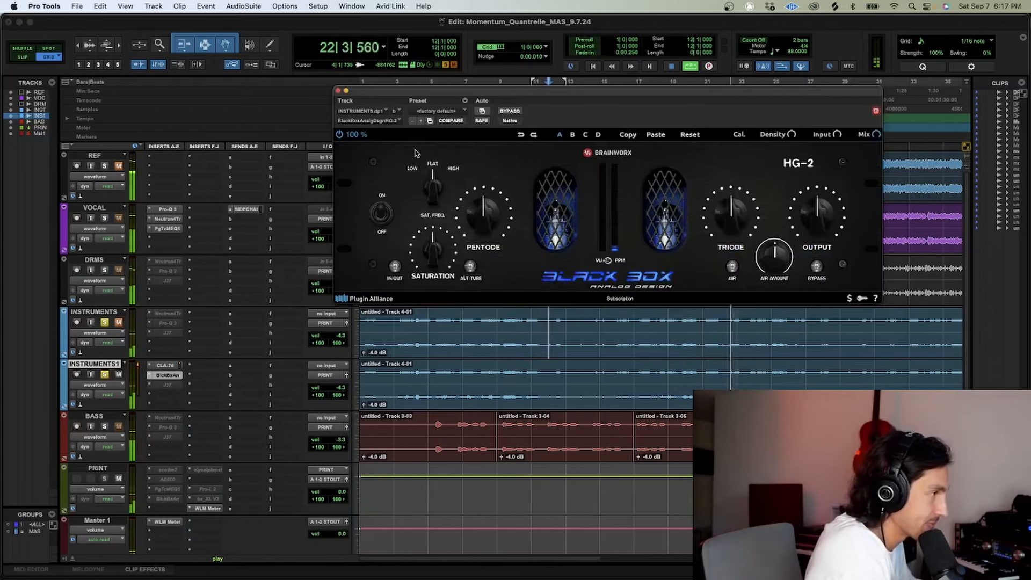
# - Load the Push preset in the HG-2, close the plug-in and stop playback
pyautogui.click(440, 111)
pyautogui.click(446, 102)
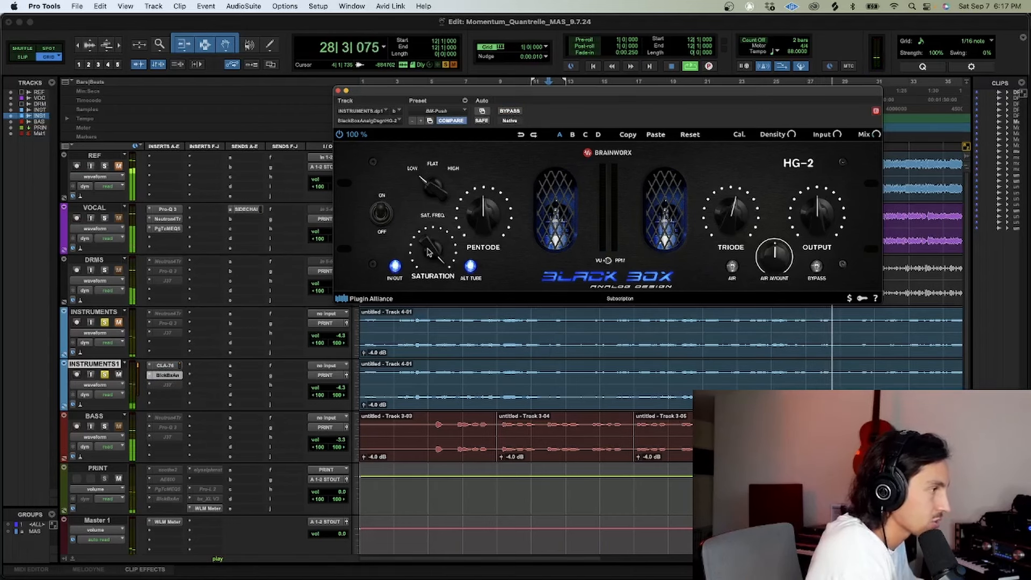
pyautogui.click(339, 90)
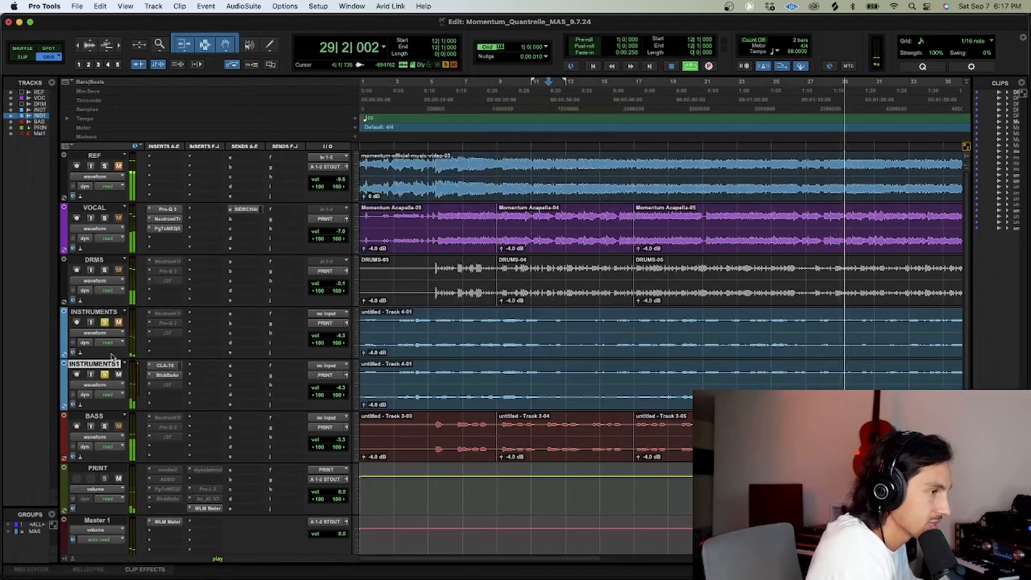
pyautogui.press('space')
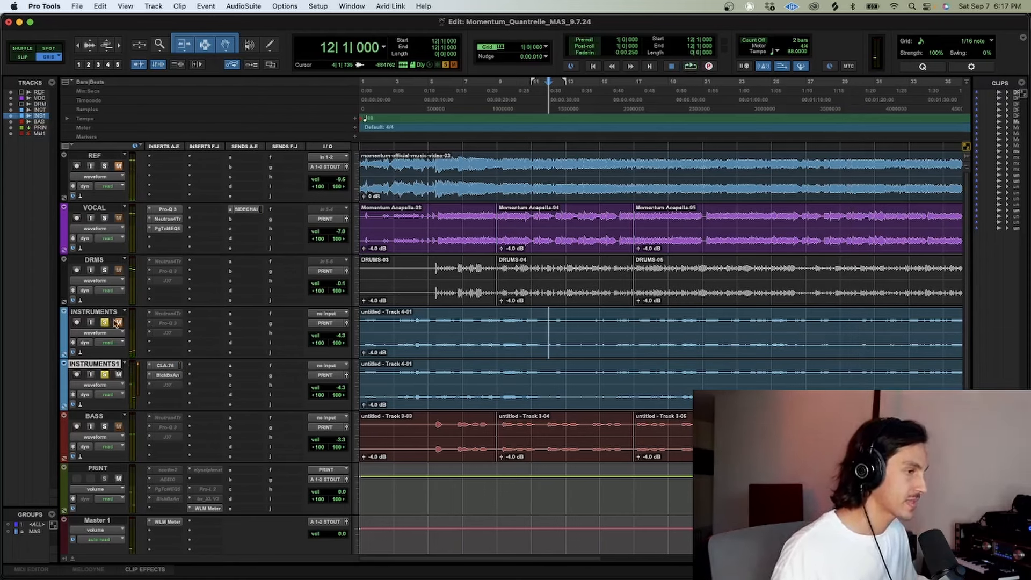
# - Rename the duplicated track PARALLEL - INST and unsolo both instrument tracks
pyautogui.doubleClick(103, 365)
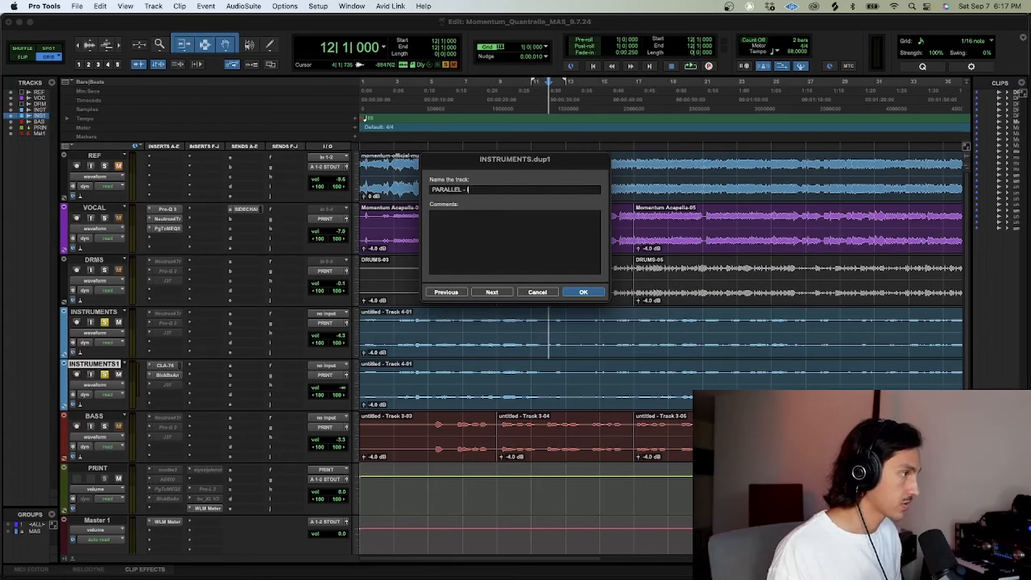
pyautogui.press('Return')
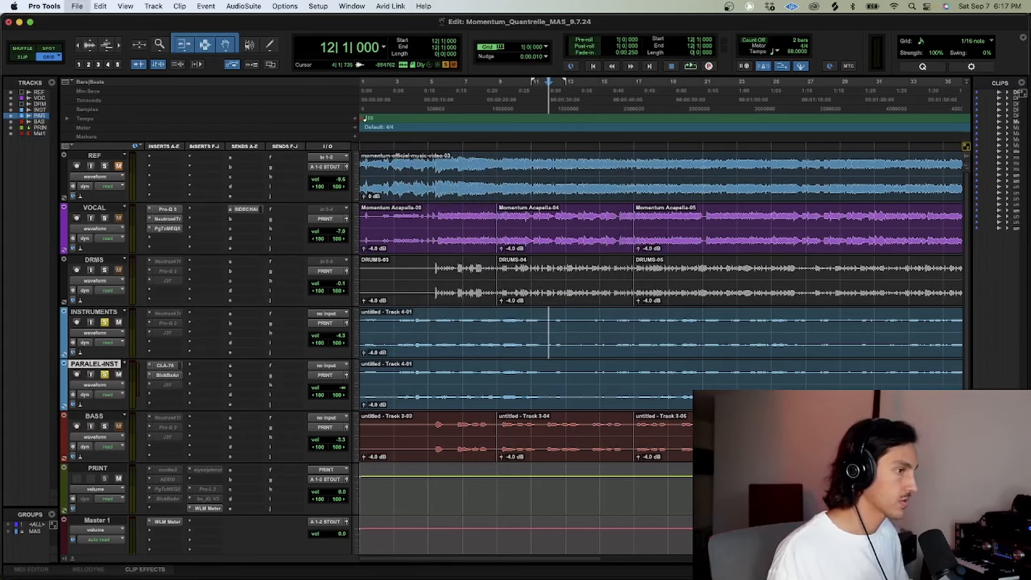
pyautogui.click(105, 375)
# - Blend the parallel instrument track into the full mix during playback, settling its volume at -11.1 dB
pyautogui.press('space')
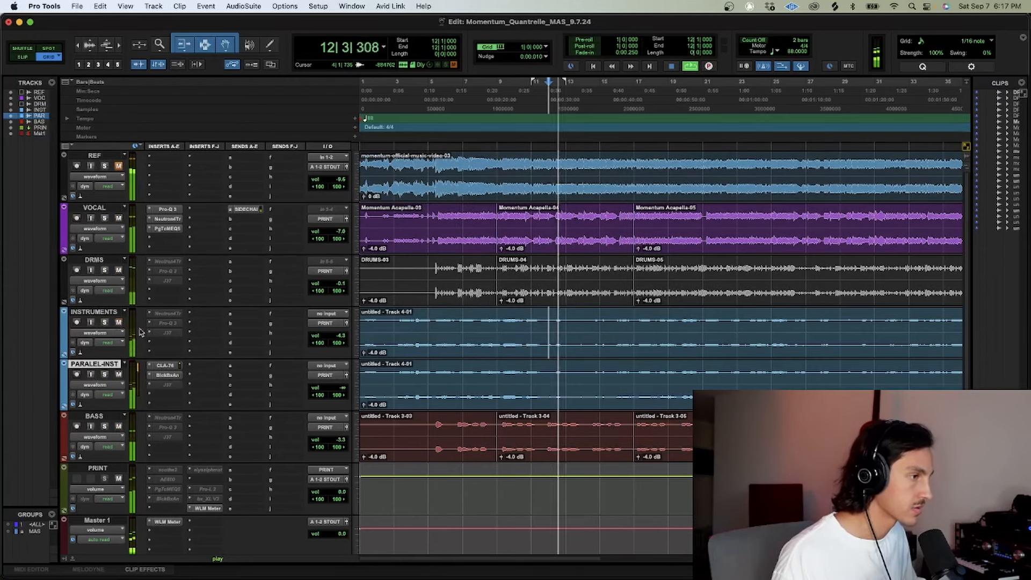
pyautogui.moveTo(339, 387); pyautogui.dragTo(344, 357)
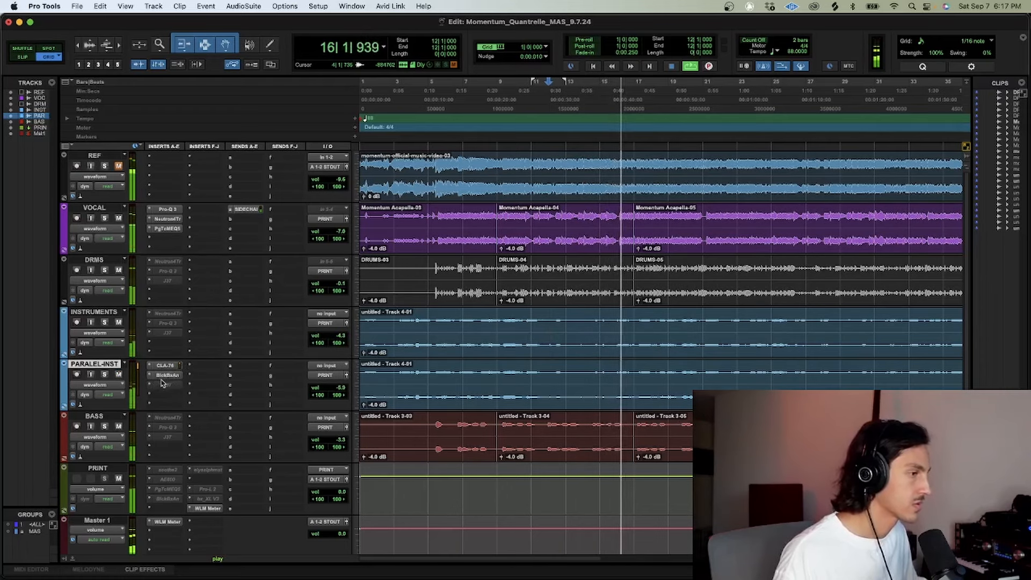
pyautogui.moveTo(342, 387)
pyautogui.mouseDown()
pyautogui.moveTo(350, 415)
pyautogui.moveTo(350, 399)
pyautogui.mouseUp()
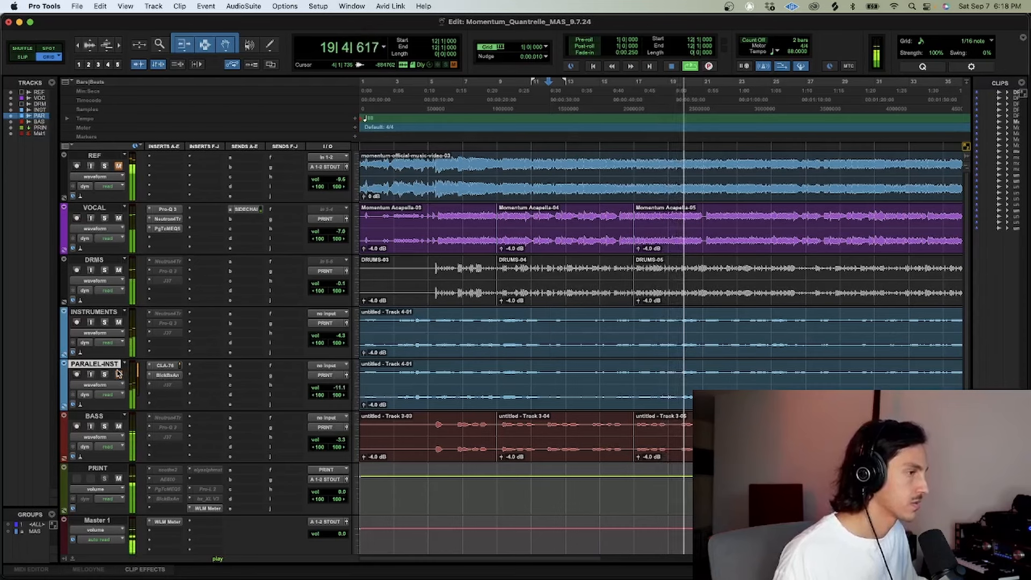
pyautogui.press('space')
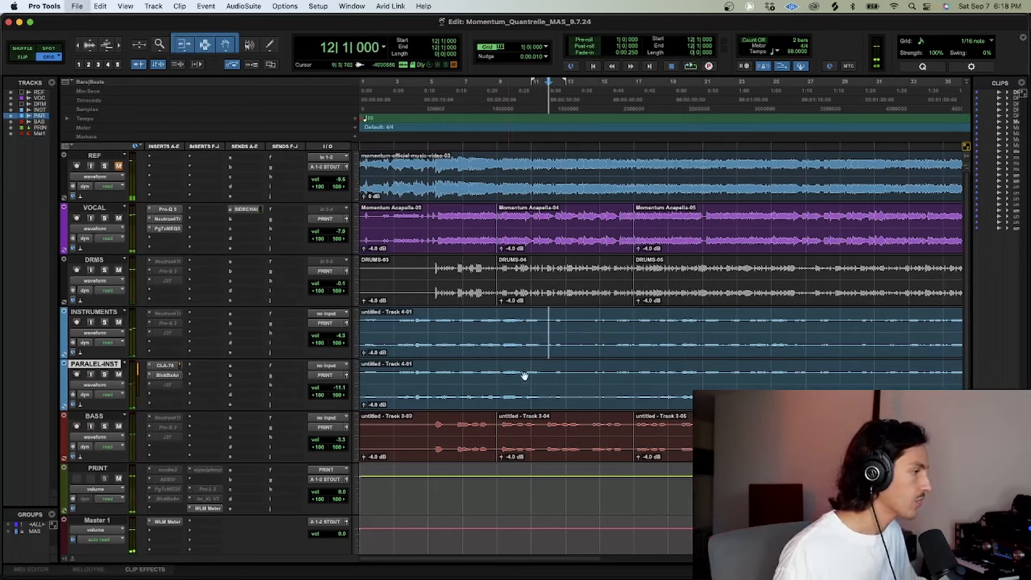
# - Separate bars 9 to 13 of the parallel instrument clip and compare playback with that track muted and unmuted
pyautogui.moveTo(501, 376); pyautogui.dragTo(561, 379)
pyautogui.press('cmd+e')
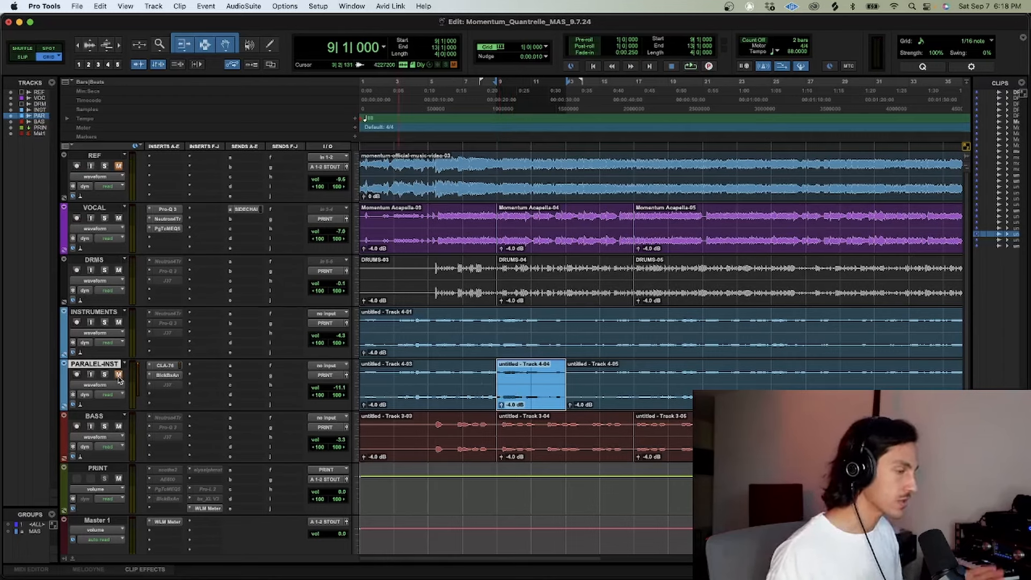
pyautogui.press('space')
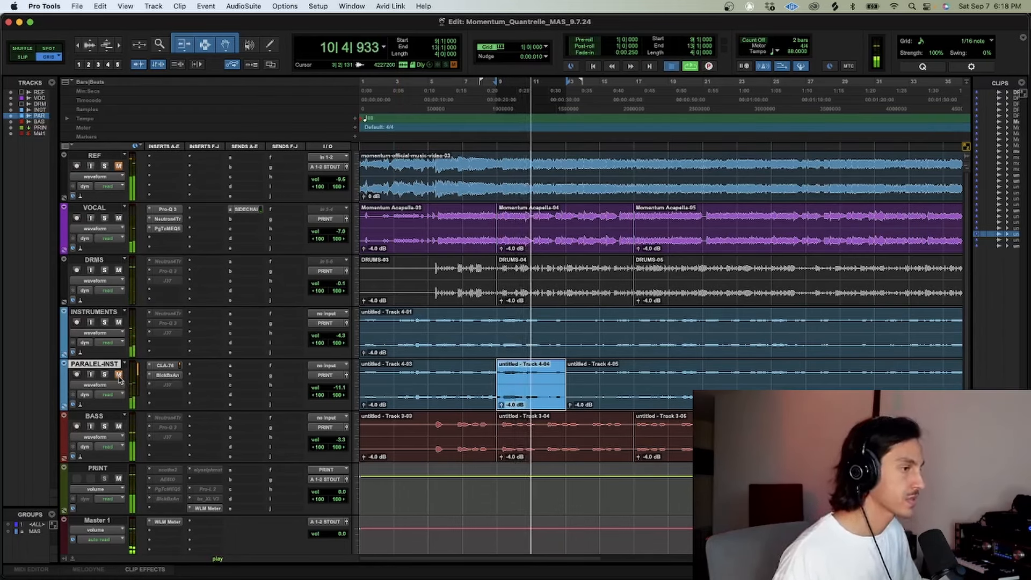
pyautogui.click(119, 375)
pyautogui.press('space')
pyautogui.press('space')
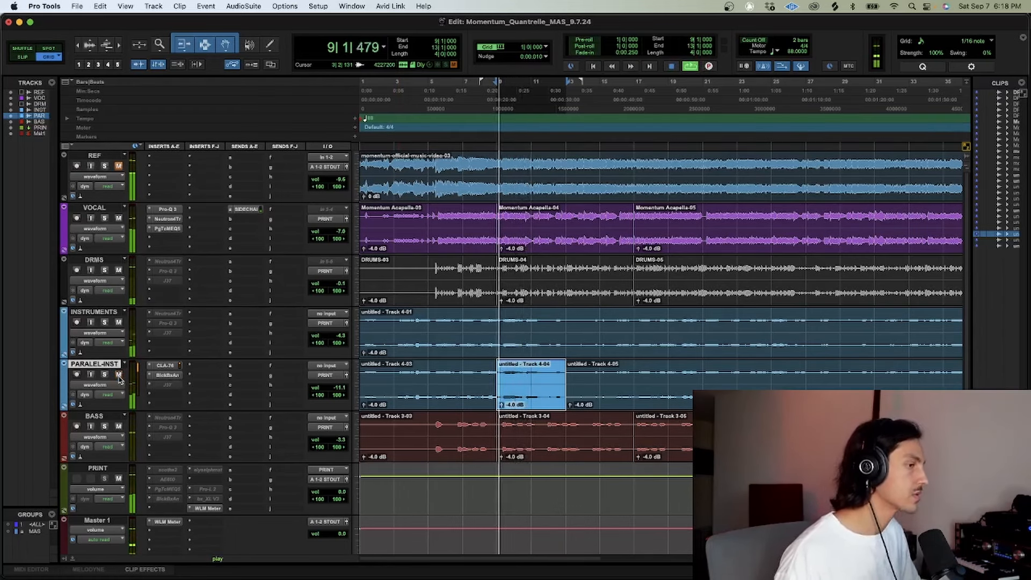
pyautogui.press('space')
# - Replace the third insert on the parallel instrument track with CLA Vocals (stereo)
pyautogui.click(150, 386)
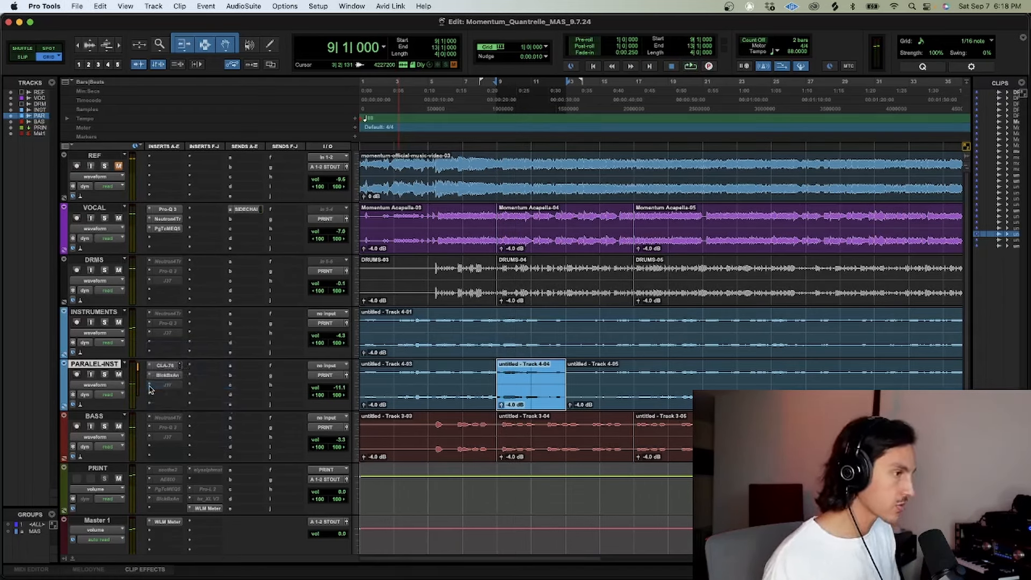
pyautogui.click(150, 388)
pyautogui.write('cla')
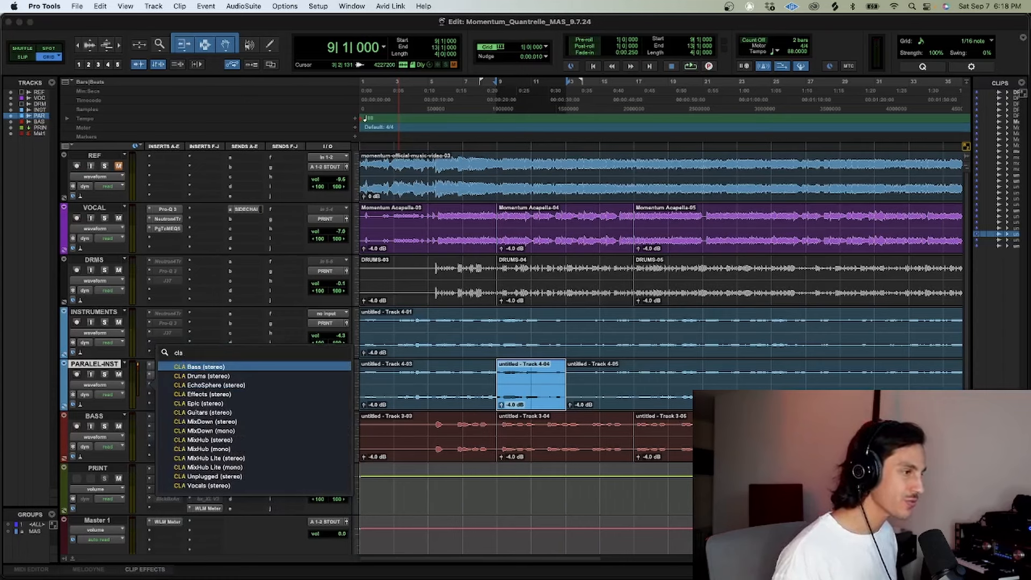
pyautogui.press('Down')
pyautogui.press('Down')
pyautogui.press('Down')
pyautogui.press('Down')
pyautogui.press('Down')
pyautogui.press('Down')
pyautogui.press('Down')
pyautogui.press('Down')
pyautogui.press('Down')
pyautogui.press('Down')
pyautogui.press('Down')
pyautogui.press('Down')
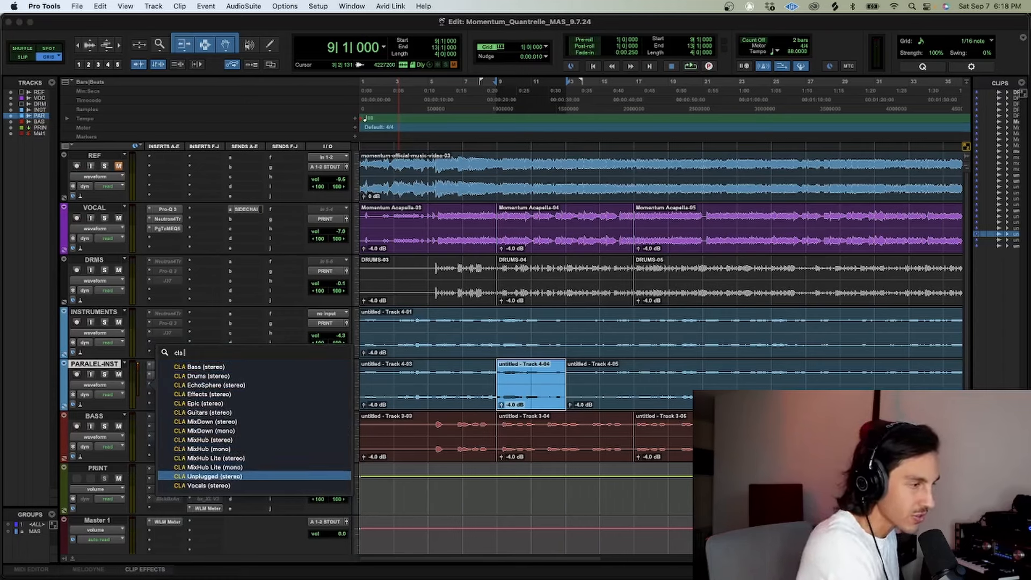
pyautogui.press('Return')
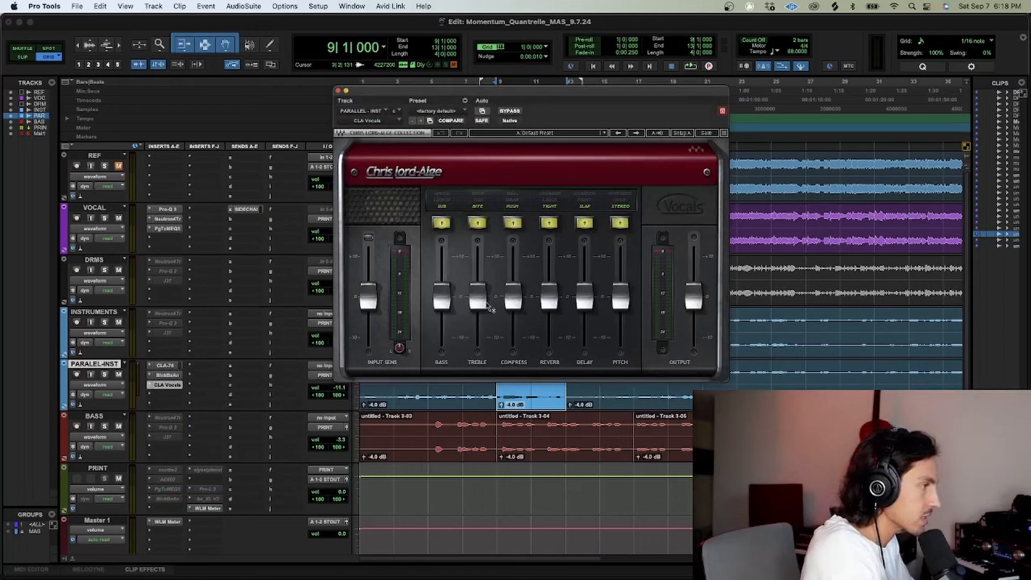
# - Leave only treble and pitch active in CLA Vocals, lowering the treble fader and raising the pitch fader while listening
pyautogui.moveTo(487, 305); pyautogui.dragTo(488, 314)
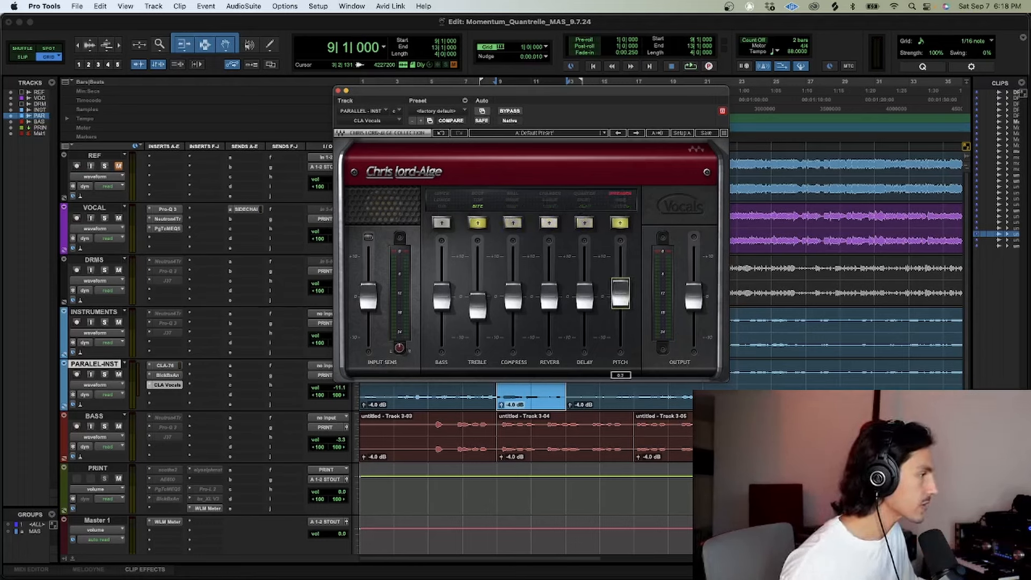
pyautogui.press('space')
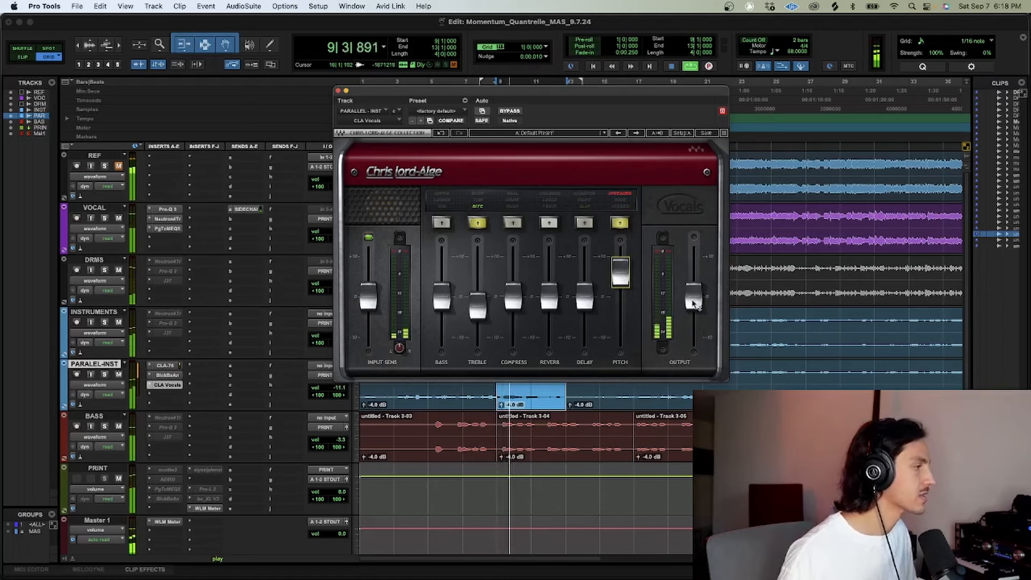
pyautogui.click(478, 305)
pyautogui.moveTo(478, 308); pyautogui.dragTo(478, 309)
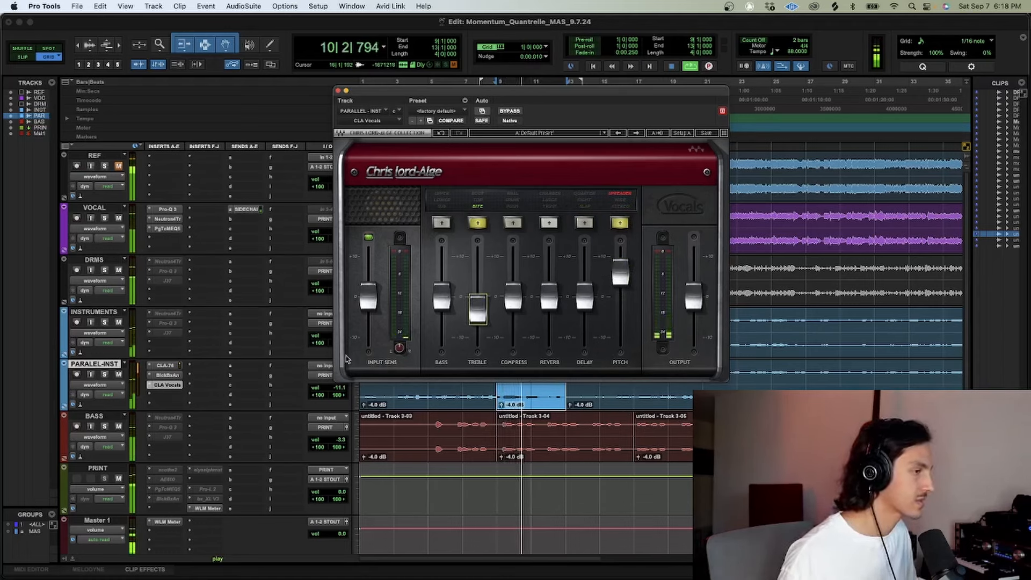
# - Reopen the CLA-76 on the parallel track to check its output setting during playback, then close it
pyautogui.click(166, 367)
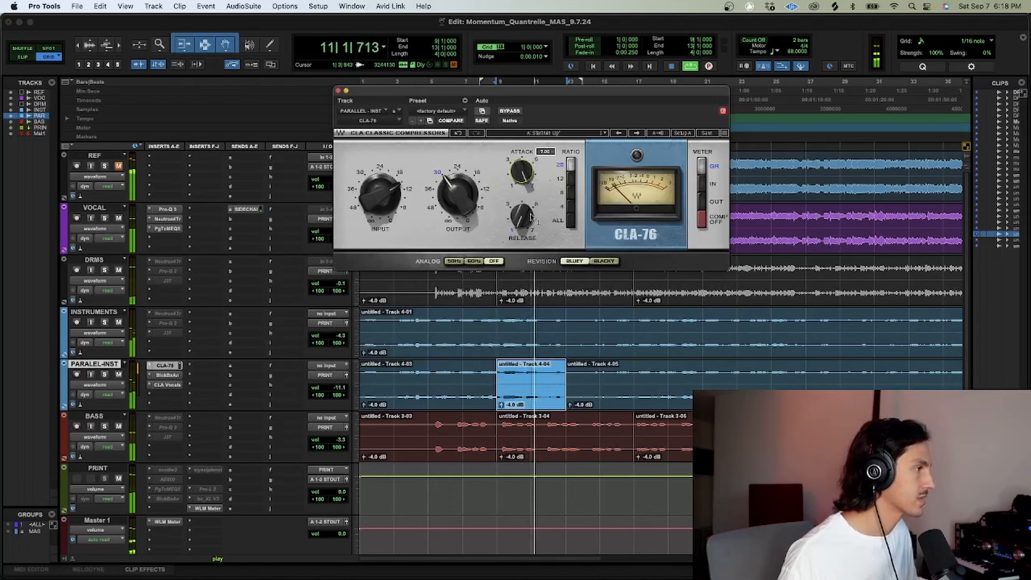
pyautogui.click(458, 195)
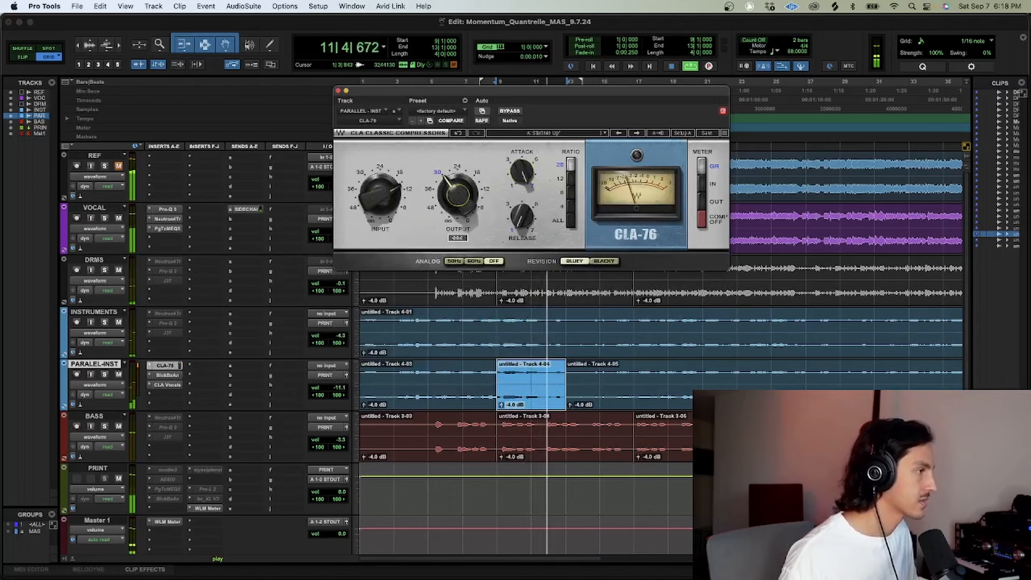
pyautogui.click(166, 365)
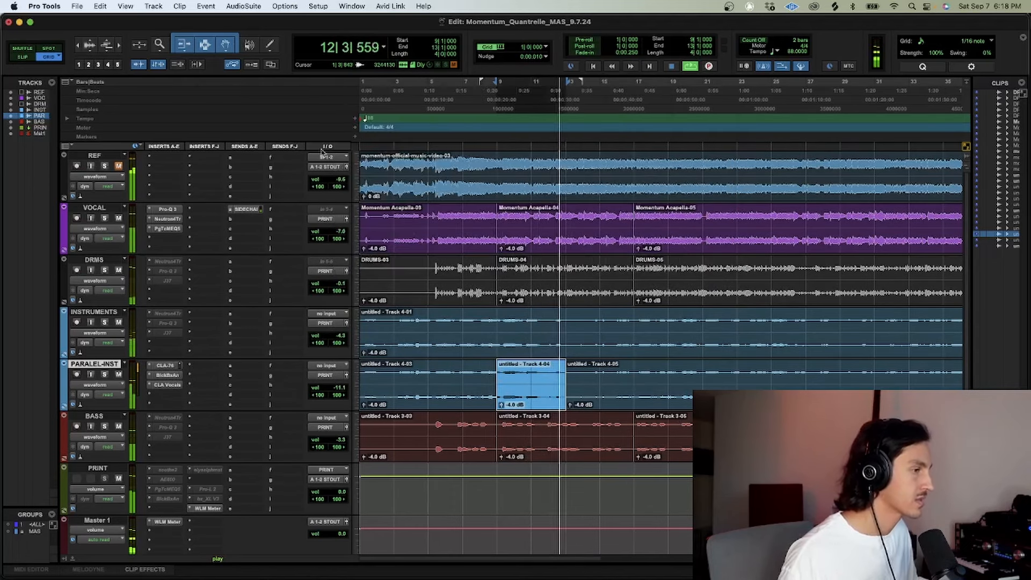
# - Raise the pitch slightly and lower the treble further in CLA Vocals during playback, then close the plug-in
pyautogui.click(167, 385)
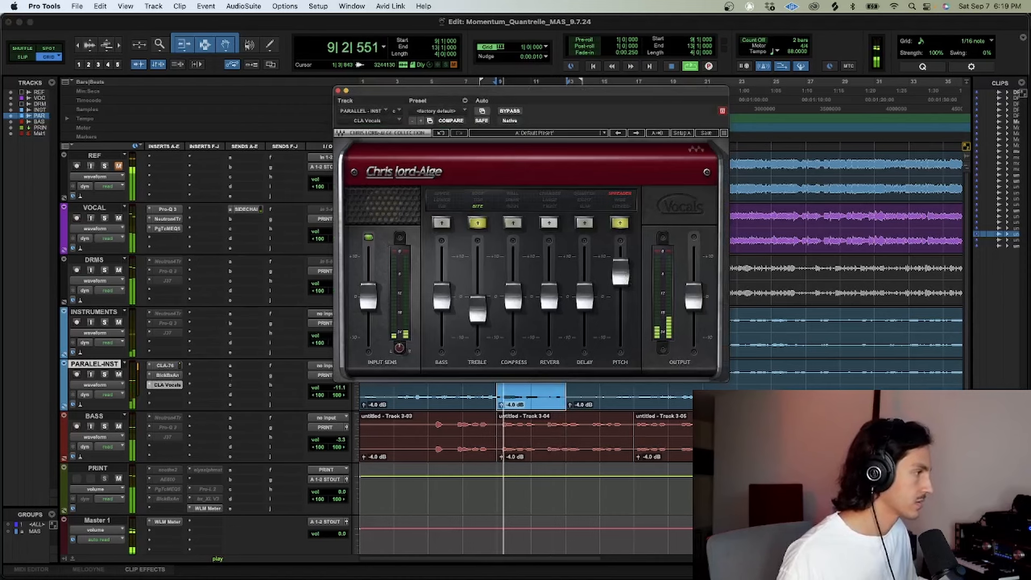
pyautogui.moveTo(622, 297); pyautogui.dragTo(623, 274)
pyautogui.moveTo(477, 315); pyautogui.dragTo(477, 325)
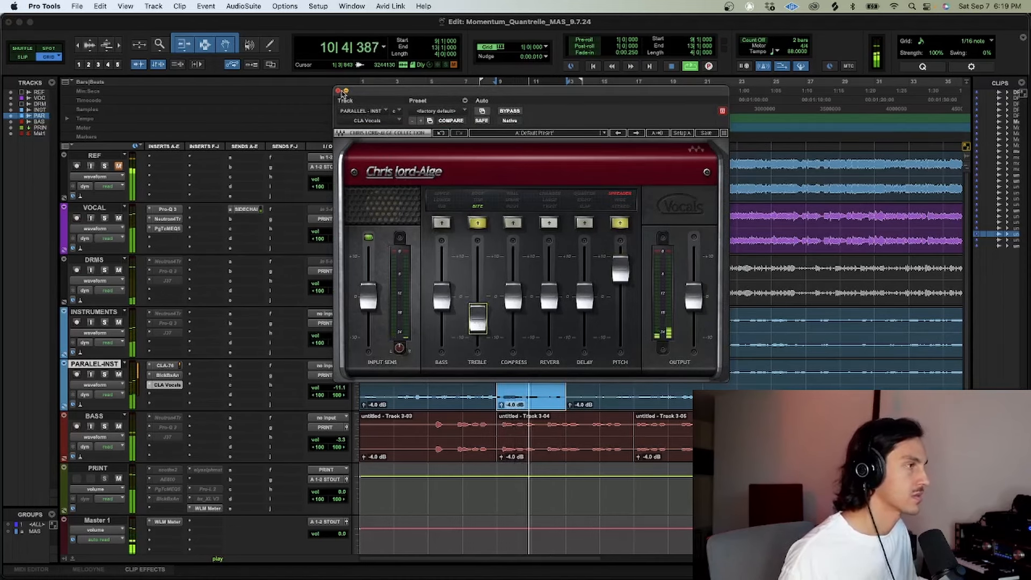
pyautogui.click(168, 384)
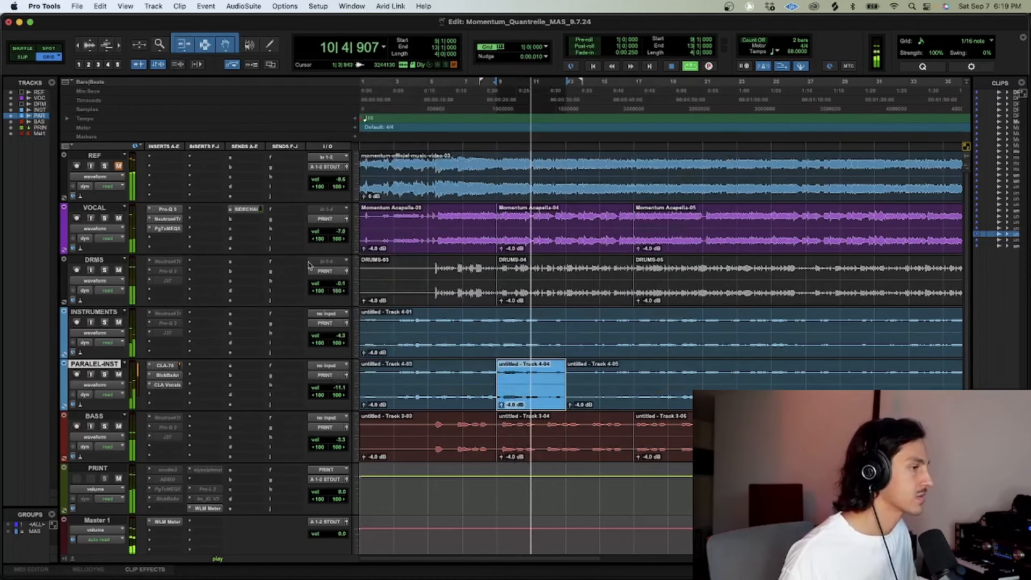
pyautogui.click(170, 396)
pyautogui.press('Escape')
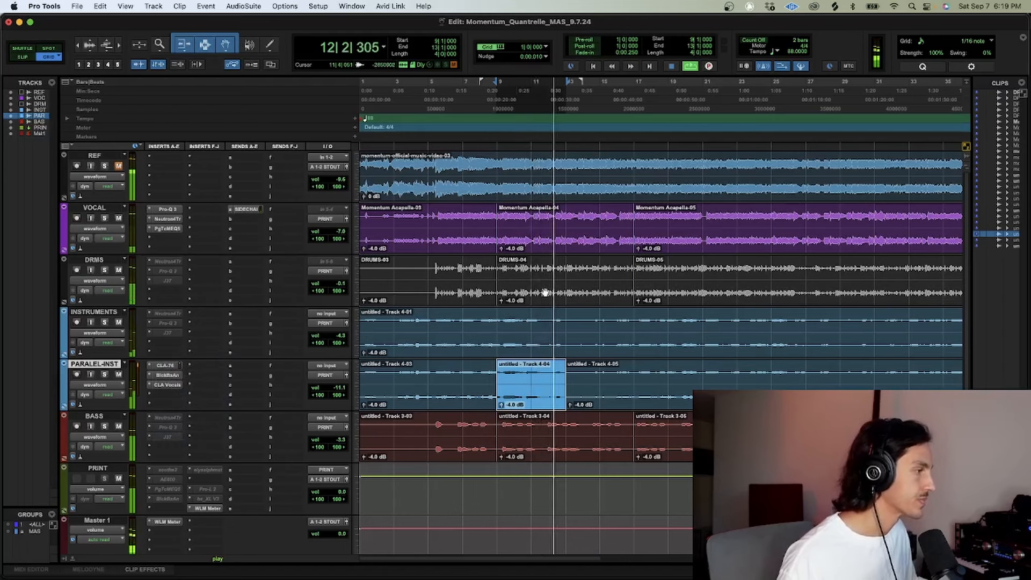
# - Select the DRUMS-04 clip for playback and open the Pro-Q 3 of the DRMS track from the mix window
pyautogui.click(580, 294)
pyautogui.press('space')
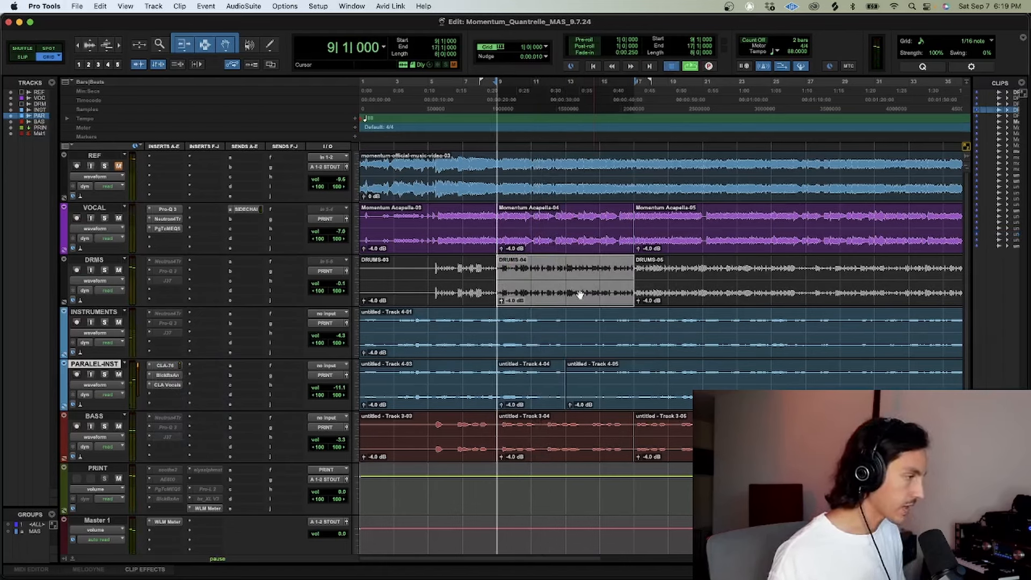
pyautogui.press('space')
pyautogui.press('super+equal')
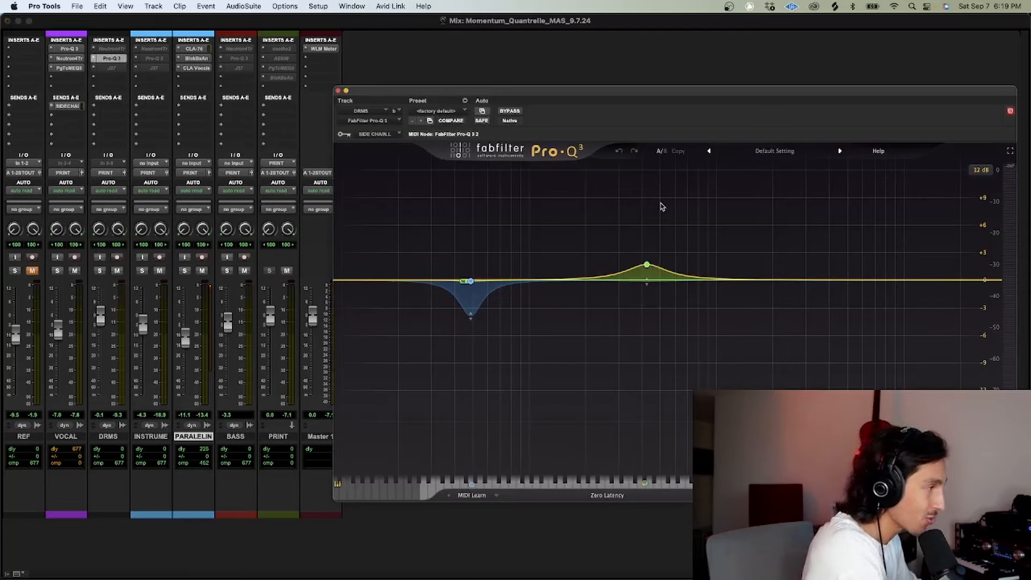
# - Delete all existing bands in the drums Pro-Q 3 and add one at about 5510 Hz with Q about 1.19 during playback
pyautogui.moveTo(387, 257); pyautogui.dragTo(762, 389)
pyautogui.click(671, 425)
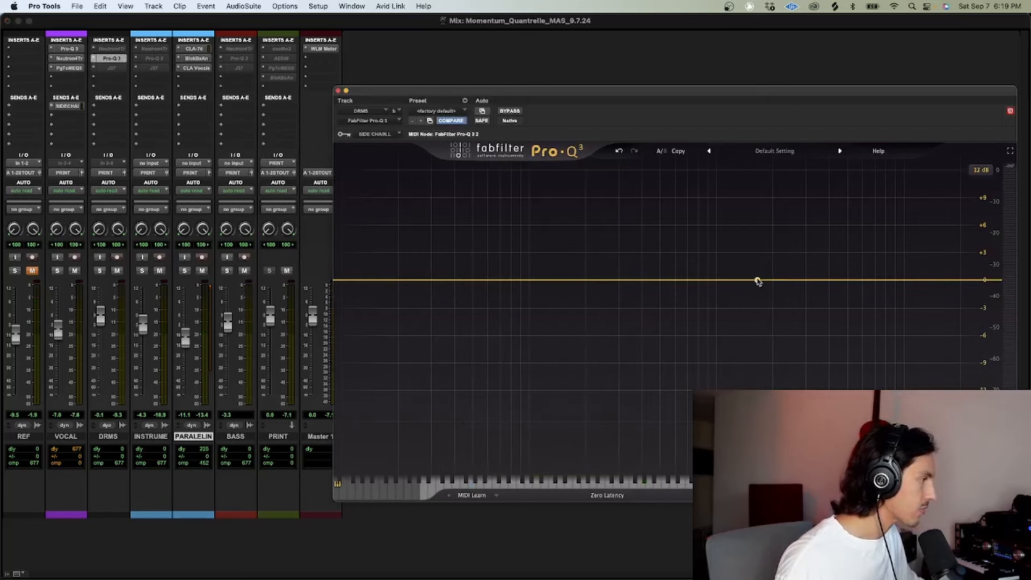
pyautogui.press('space')
pyautogui.moveTo(774, 243); pyautogui.dragTo(875, 252)
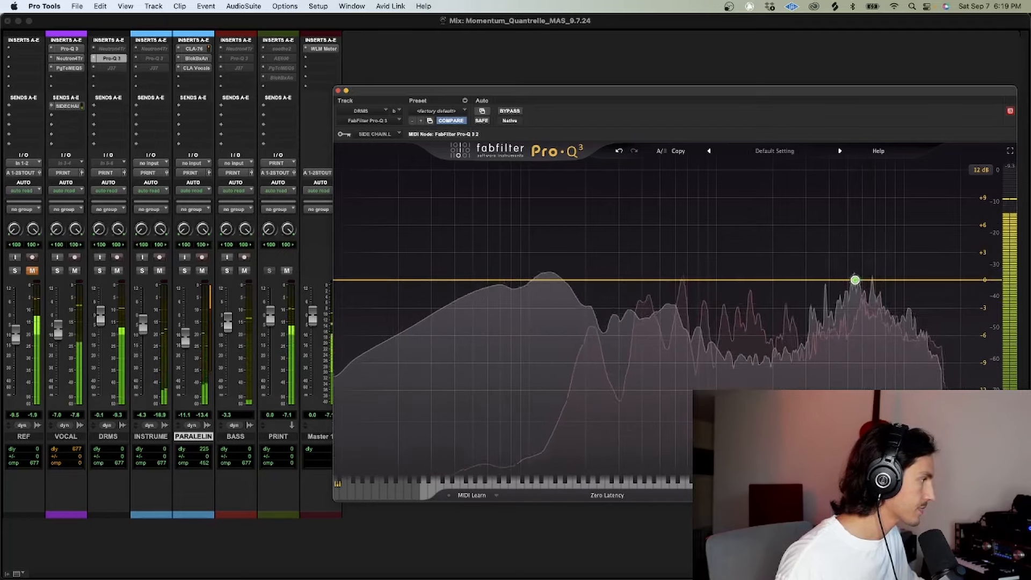
pyautogui.scroll(-10, 855, 280)
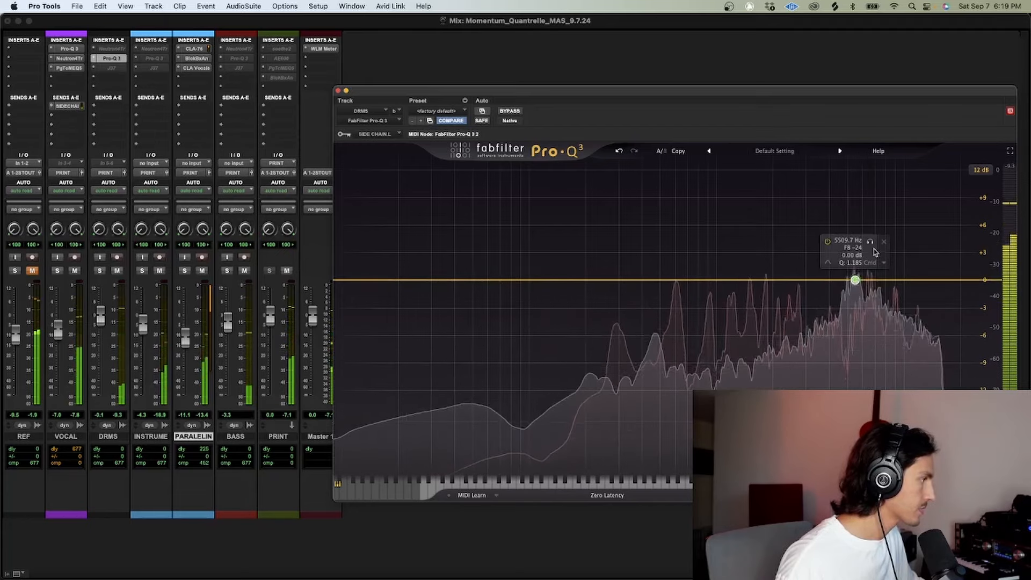
# - Stop playback, set the 5.5 kHz band's stereo placement to Side and cut it by about 2 dB
pyautogui.press('space')
pyautogui.rightClick(856, 279)
pyautogui.moveTo(911, 346)
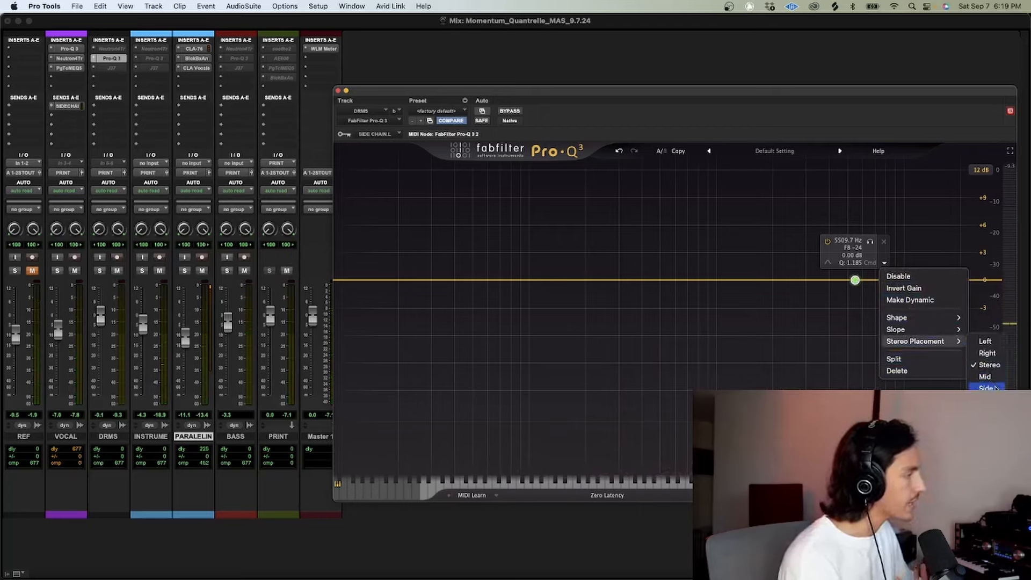
pyautogui.click(988, 387)
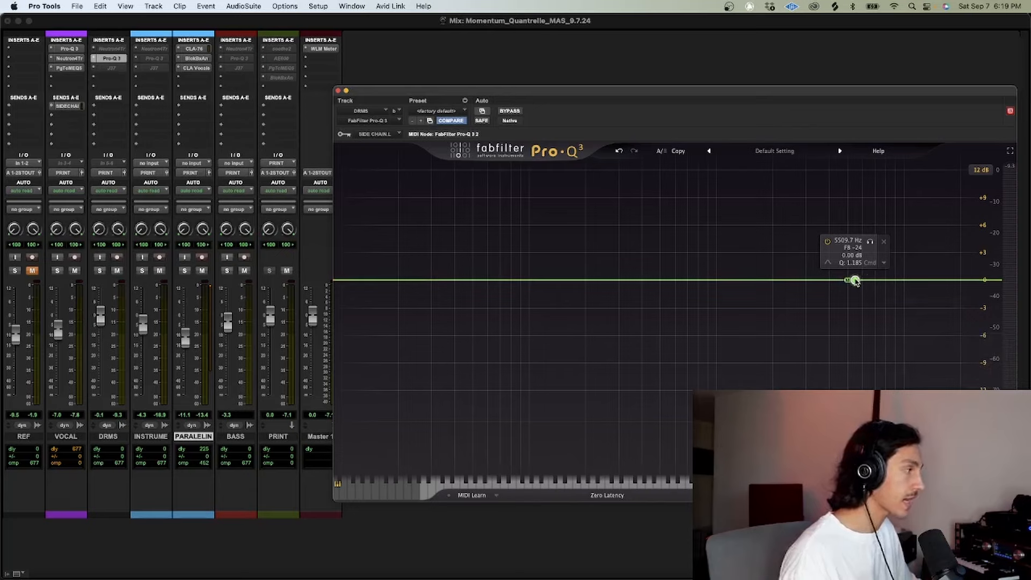
pyautogui.moveTo(855, 280); pyautogui.dragTo(855, 283)
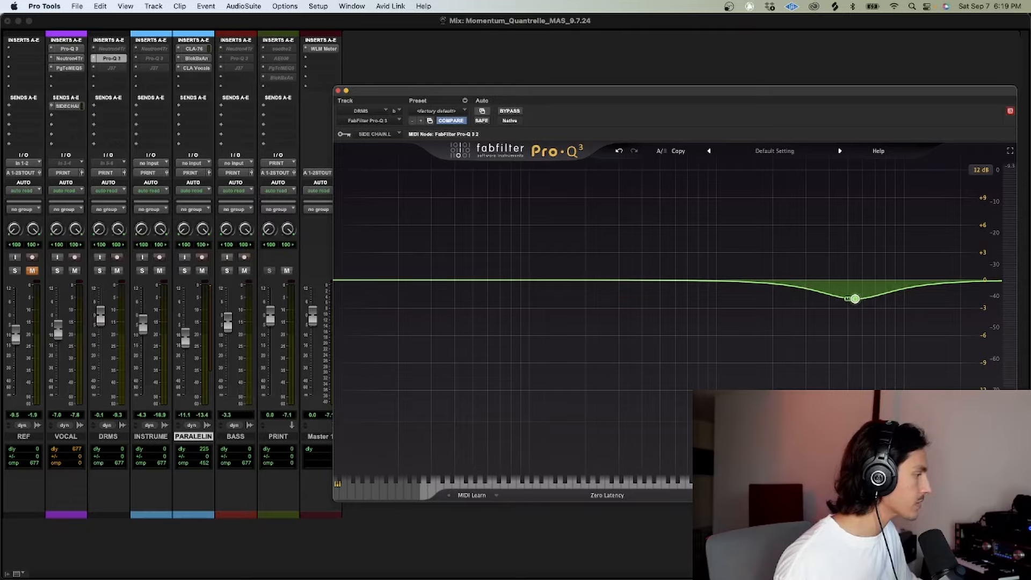
# - Compare the side cut bypassed and active during playback, deepen it slightly, then close the drums EQ and stop
pyautogui.press('space')
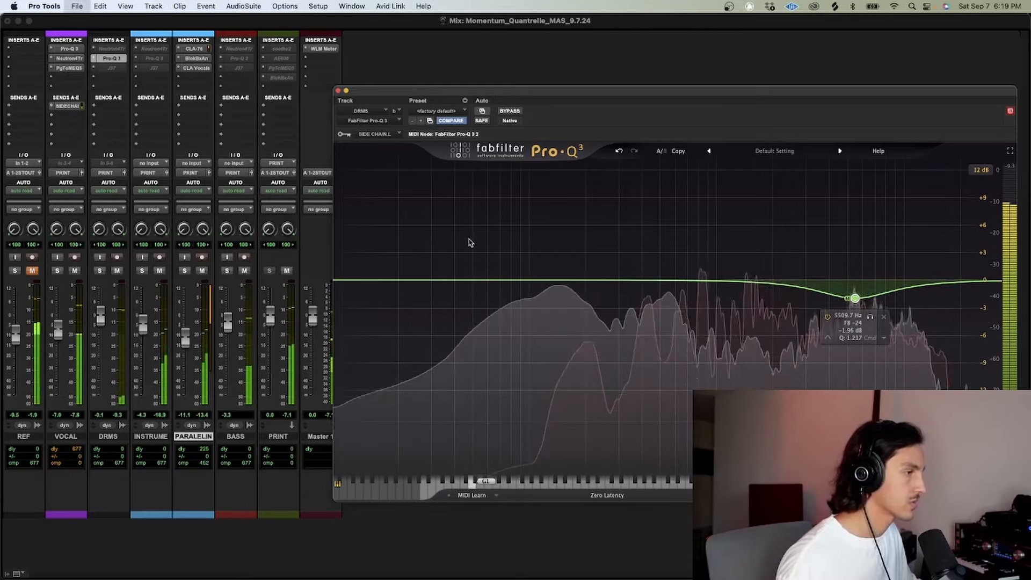
pyautogui.press('super+equal')
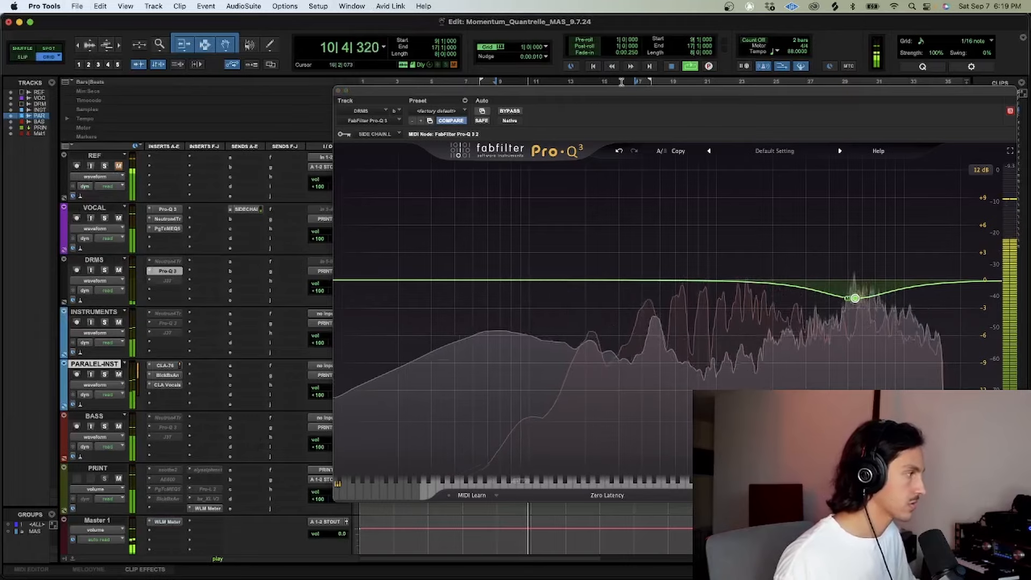
pyautogui.moveTo(621, 90); pyautogui.dragTo(427, 109)
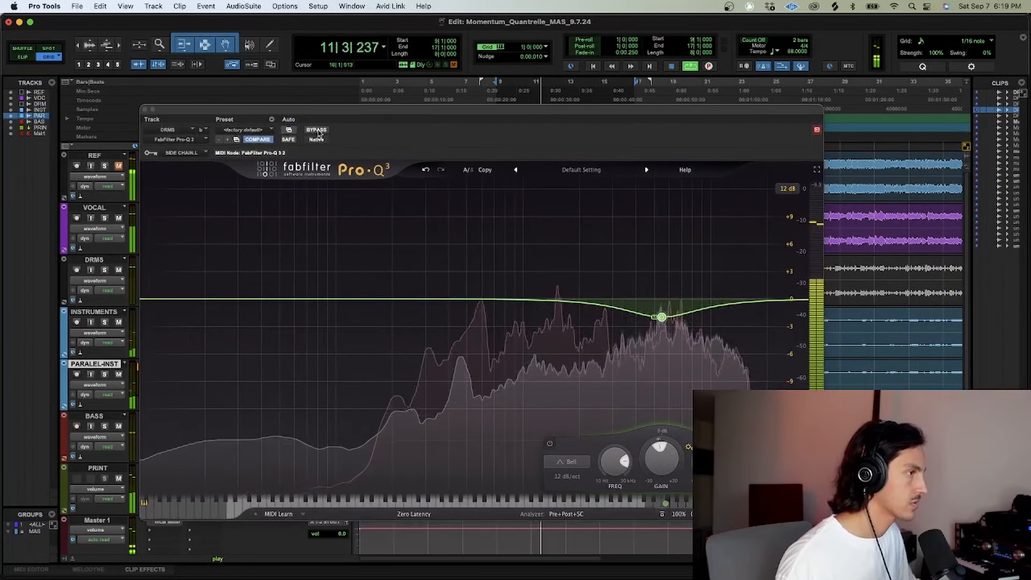
pyautogui.click(319, 132)
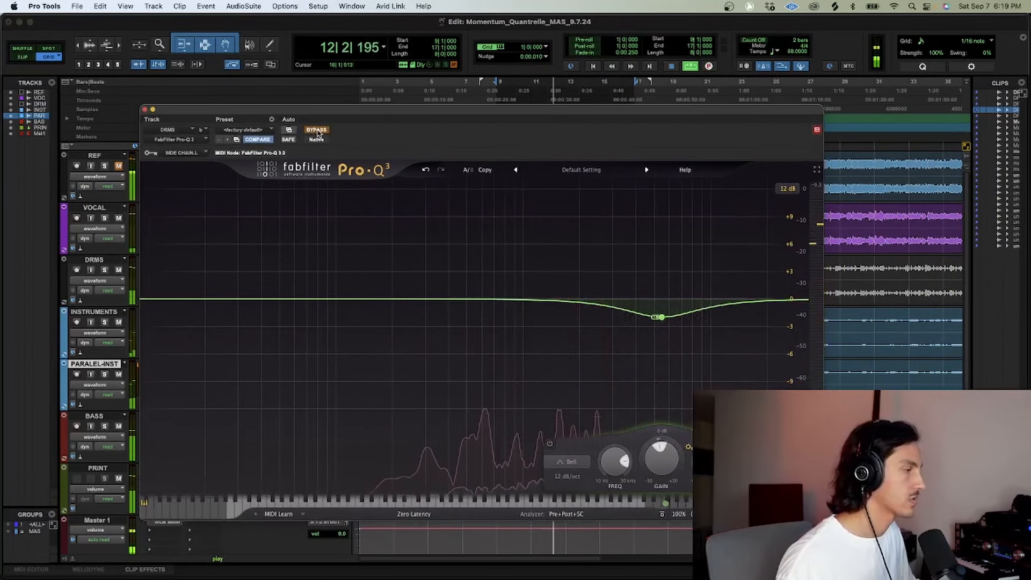
pyautogui.click(319, 132)
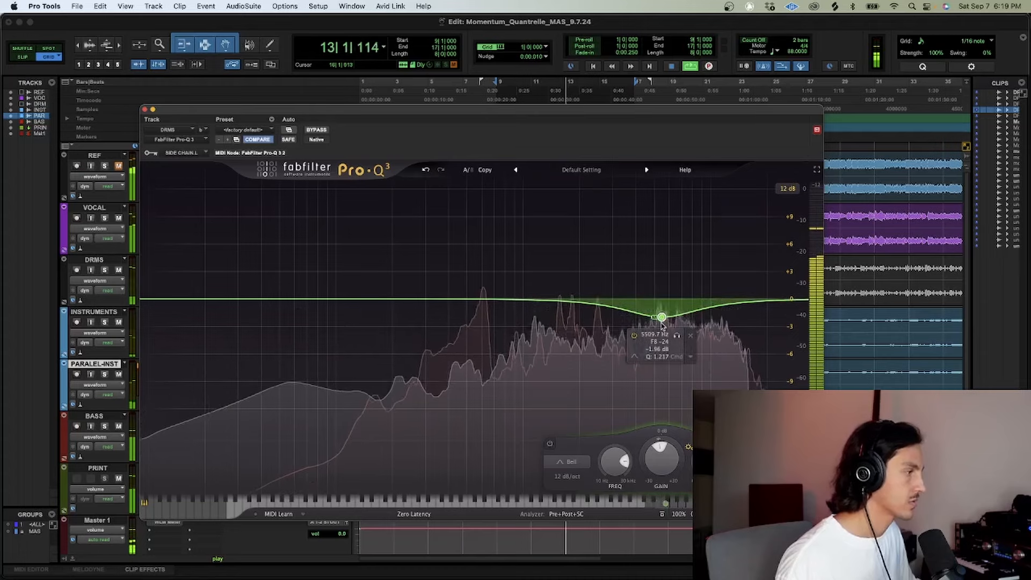
pyautogui.moveTo(662, 322); pyautogui.dragTo(662, 326)
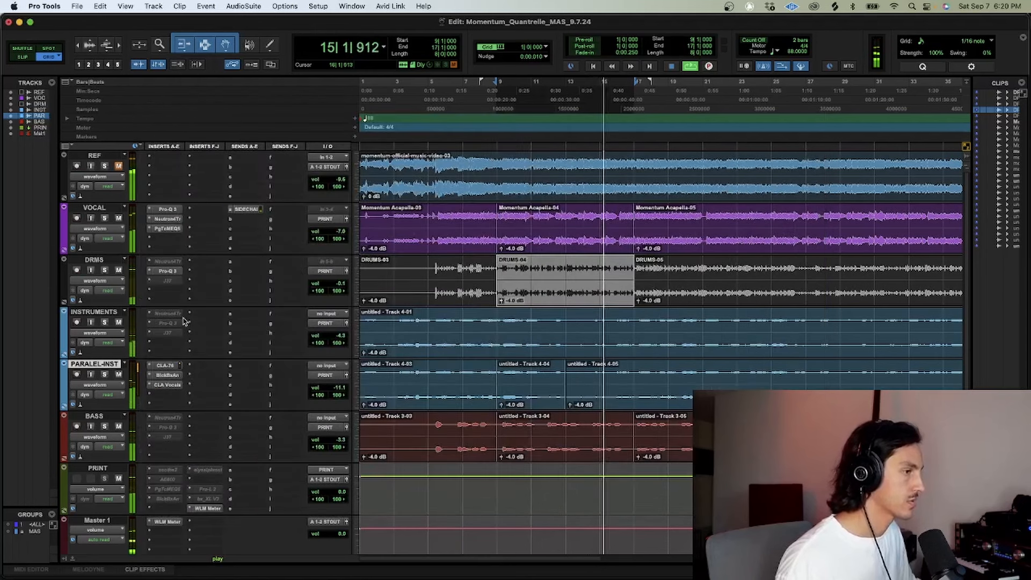
pyautogui.click(144, 111)
pyautogui.press('space')
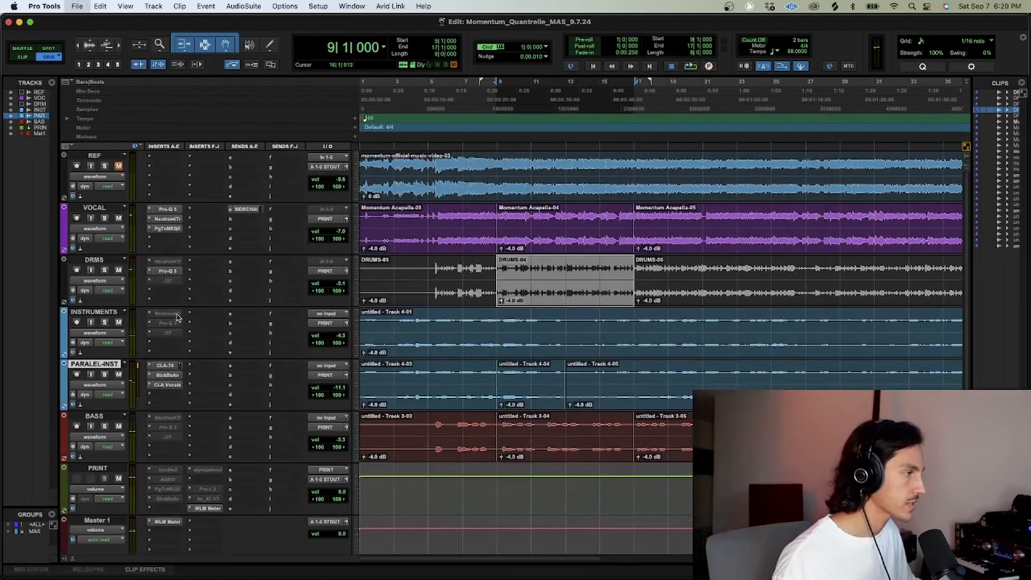
# - Open the inactive Neutron Transient Shaper on the DRMS track and move it to the insert slot below Pro-Q 3
pyautogui.click(169, 263)
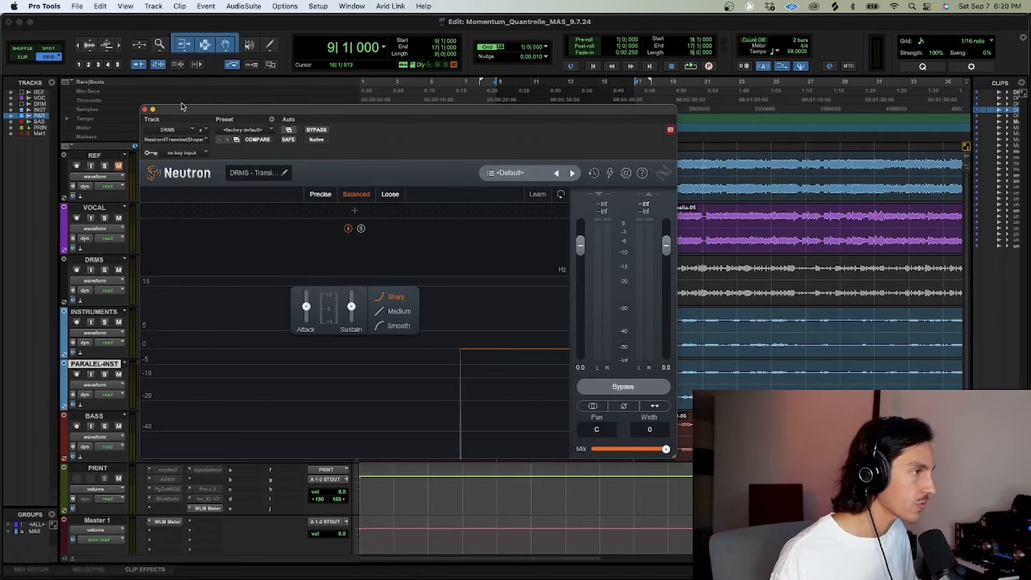
pyautogui.moveTo(367, 103); pyautogui.dragTo(603, 74)
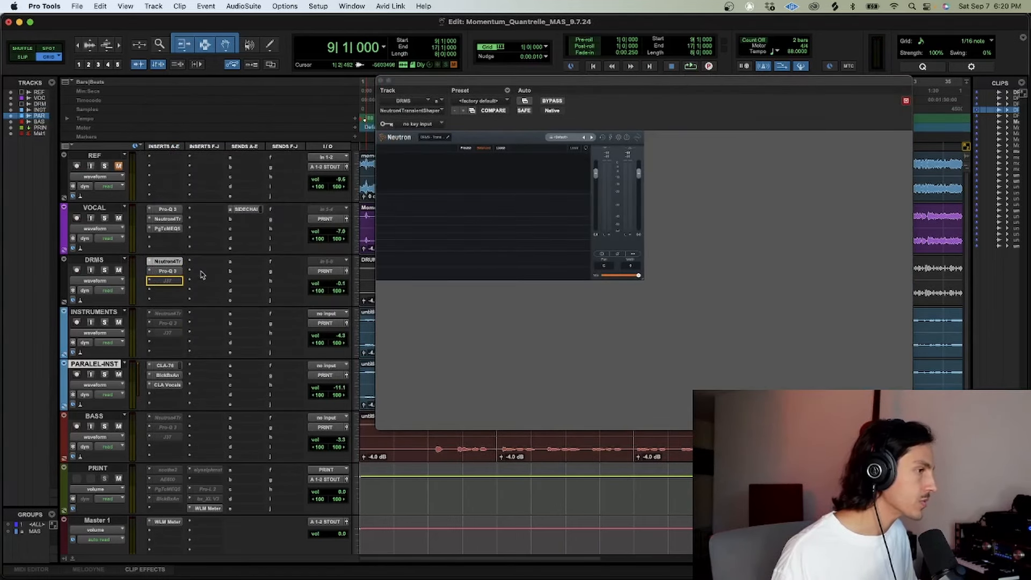
pyautogui.moveTo(162, 283); pyautogui.dragTo(164, 282)
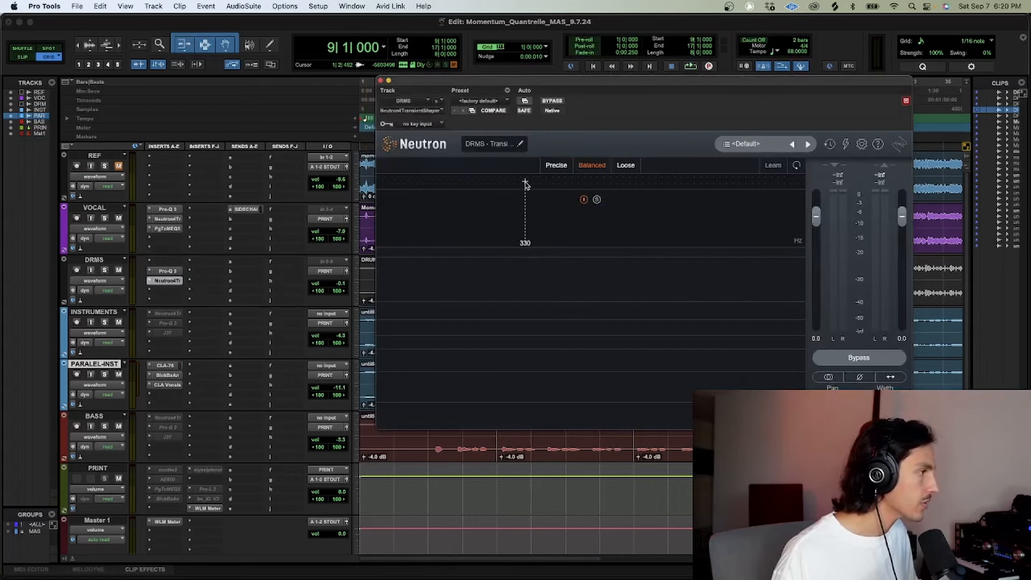
# - Split the transient shaper at about 338 Hz and set the low band to Smooth with an attack slightly above 3.6
pyautogui.click(525, 184)
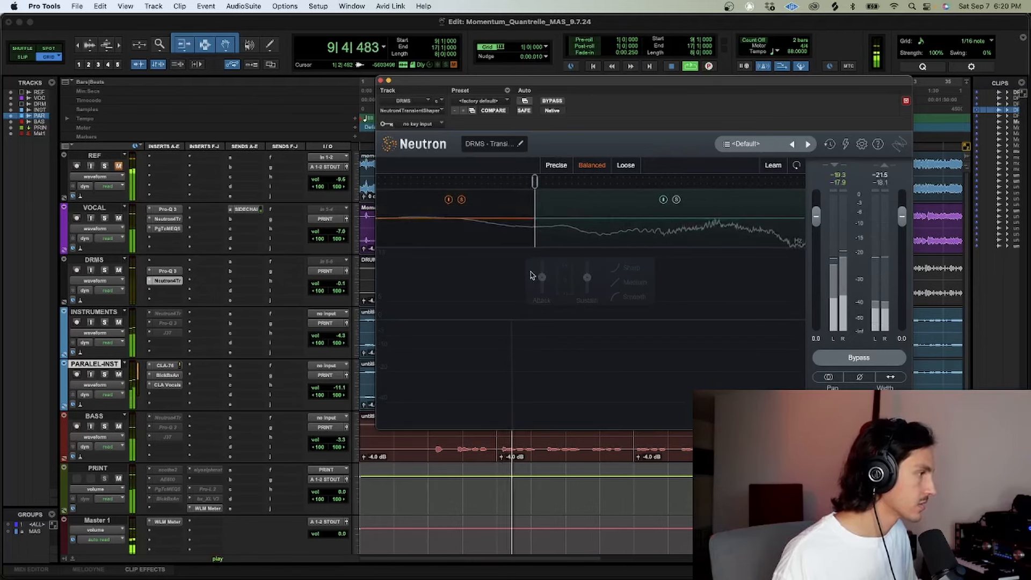
pyautogui.moveTo(540, 276)
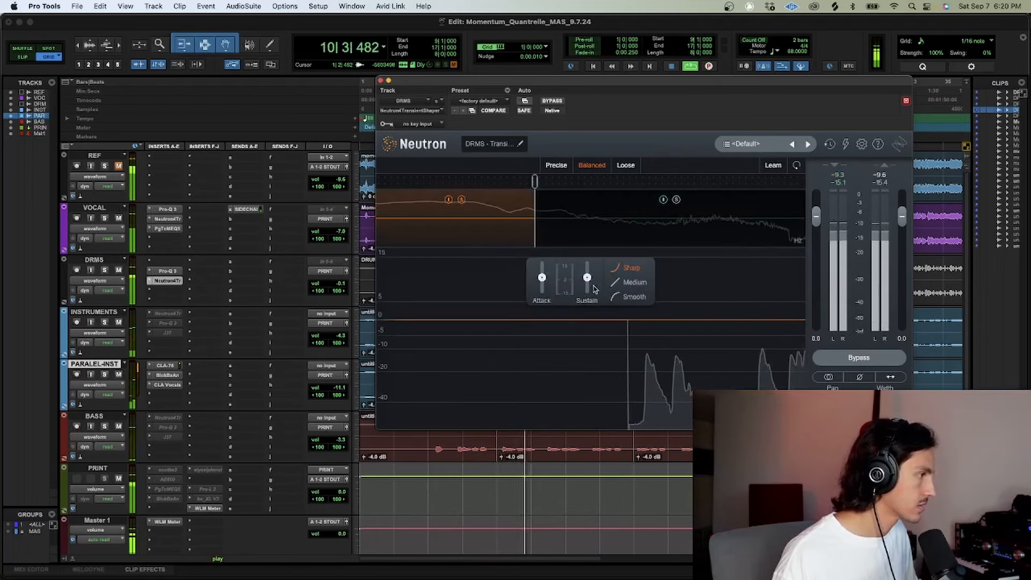
pyautogui.click(633, 297)
pyautogui.moveTo(542, 277); pyautogui.dragTo(546, 245)
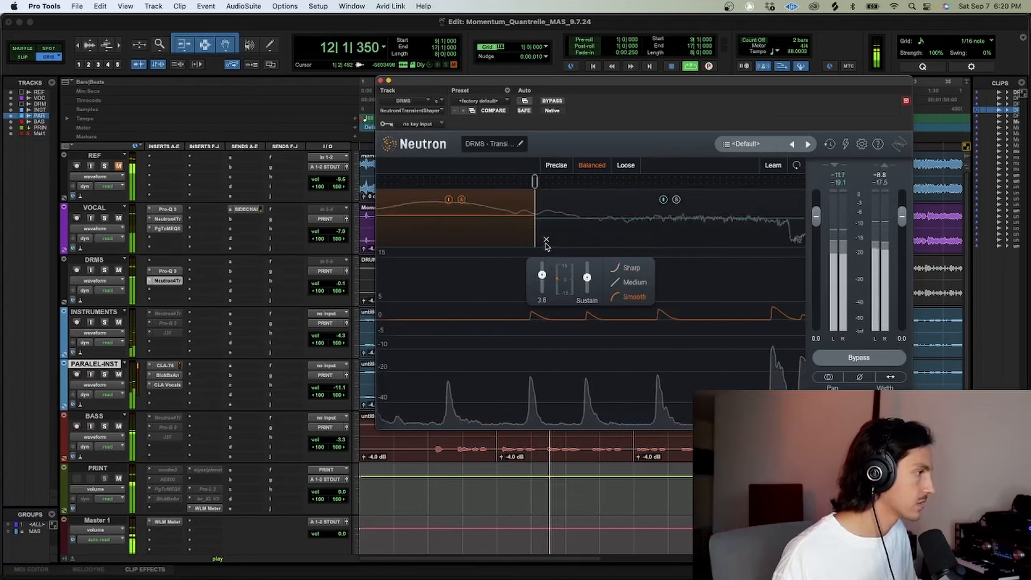
pyautogui.moveTo(535, 181); pyautogui.dragTo(531, 183)
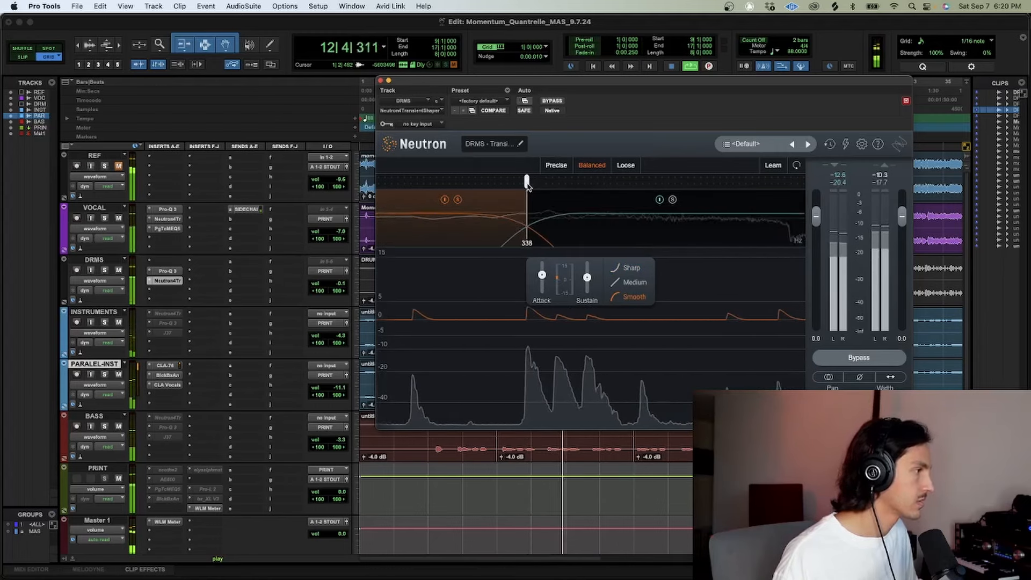
pyautogui.moveTo(541, 275); pyautogui.dragTo(541, 274)
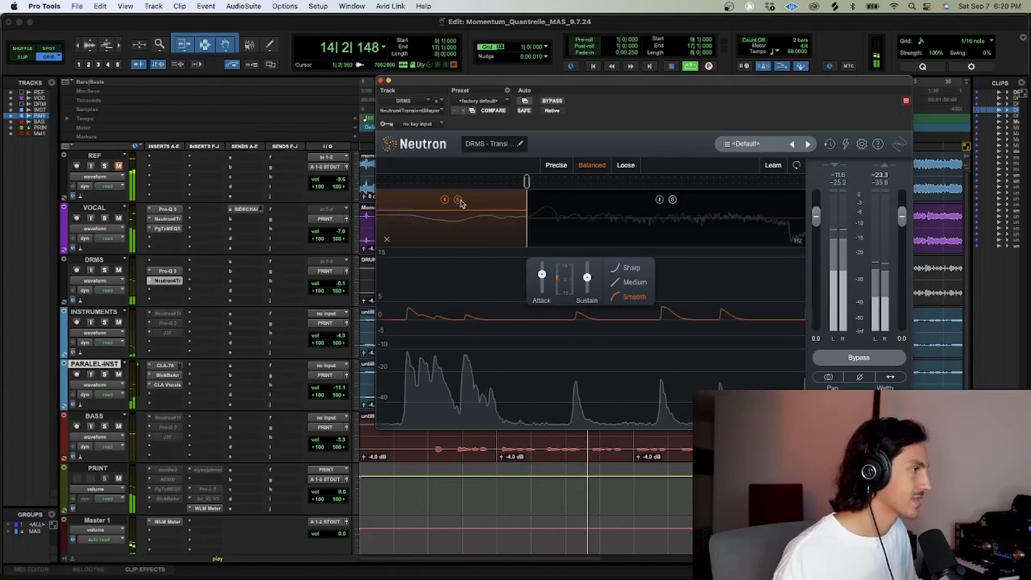
# - Compare the drums with the low-band transient shaping bypassed and active during playback
pyautogui.click(552, 101)
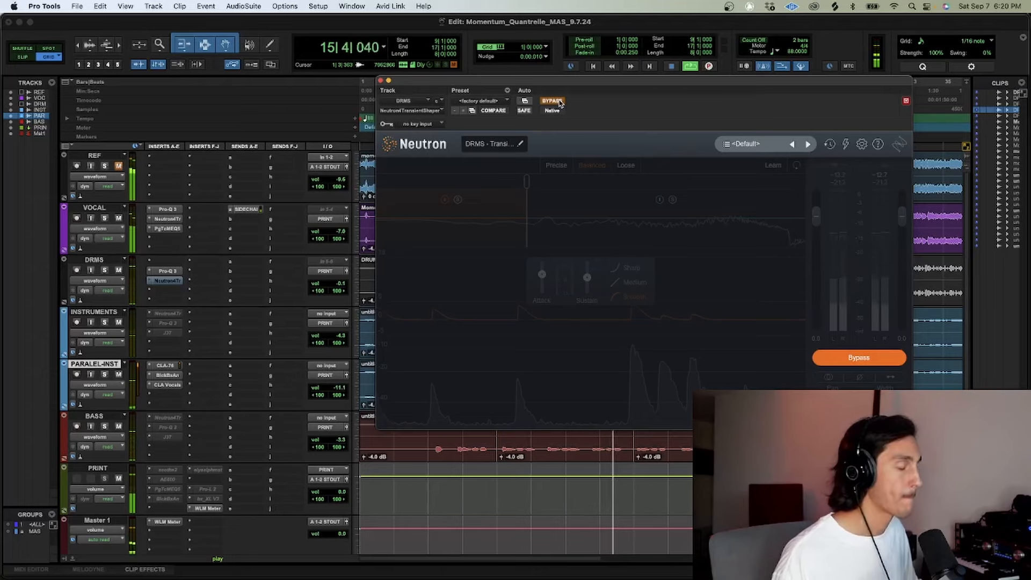
pyautogui.click(556, 101)
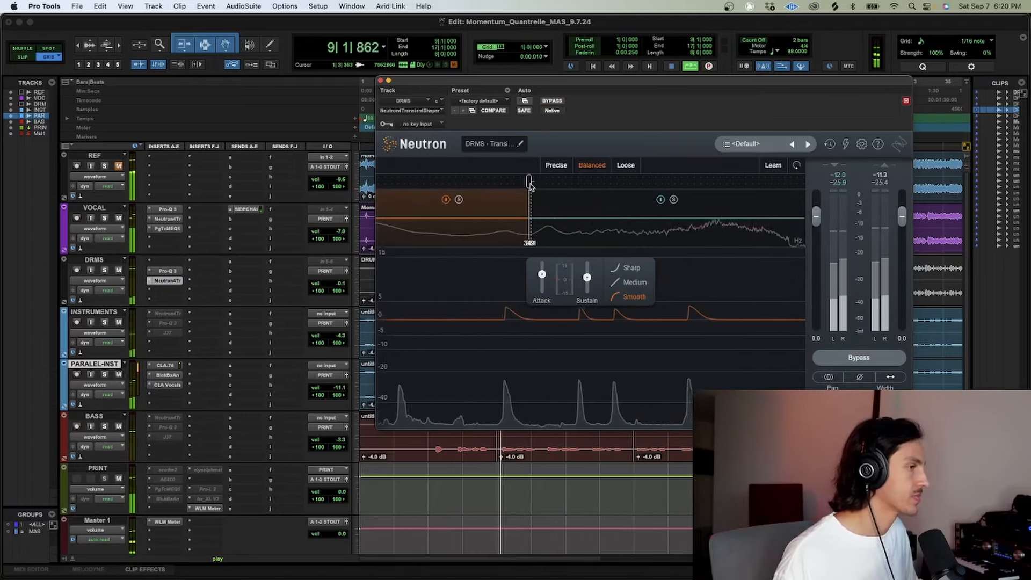
pyautogui.moveTo(553, 82); pyautogui.dragTo(564, 197)
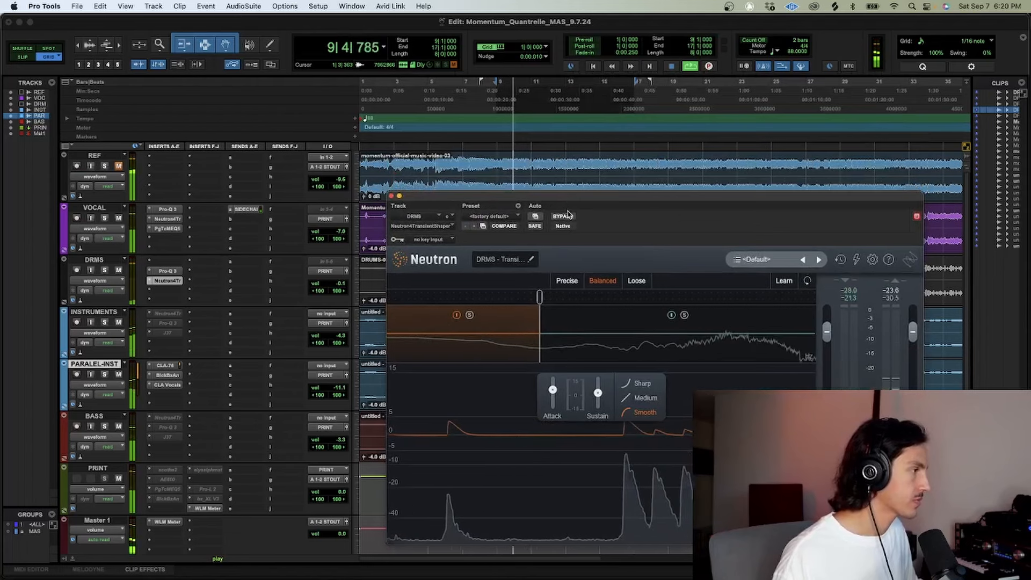
pyautogui.click(568, 216)
pyautogui.click(569, 217)
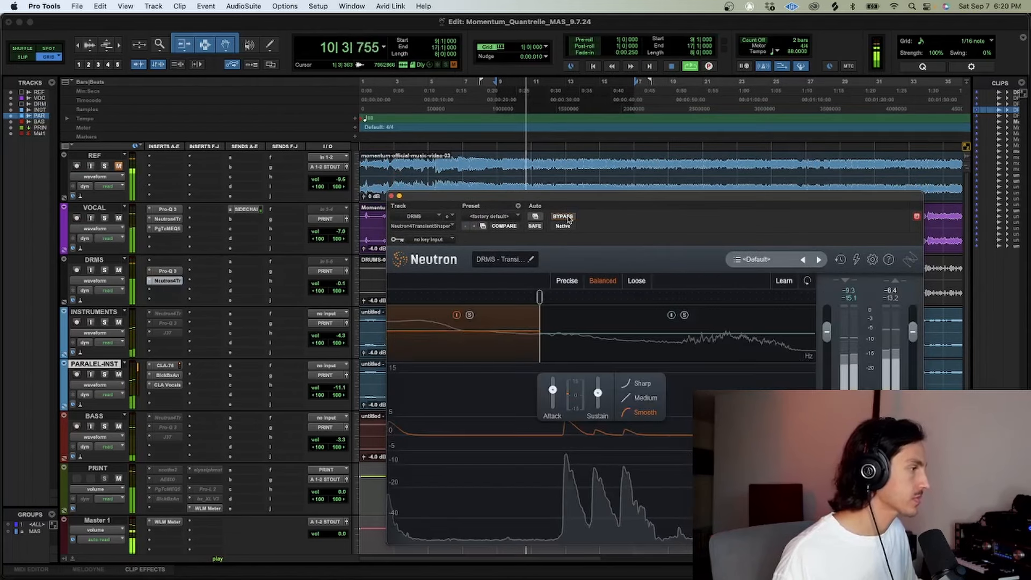
# - Add a second crossover above 4.3 kHz, set the high band to Smooth and raise its attack slightly
pyautogui.click(710, 299)
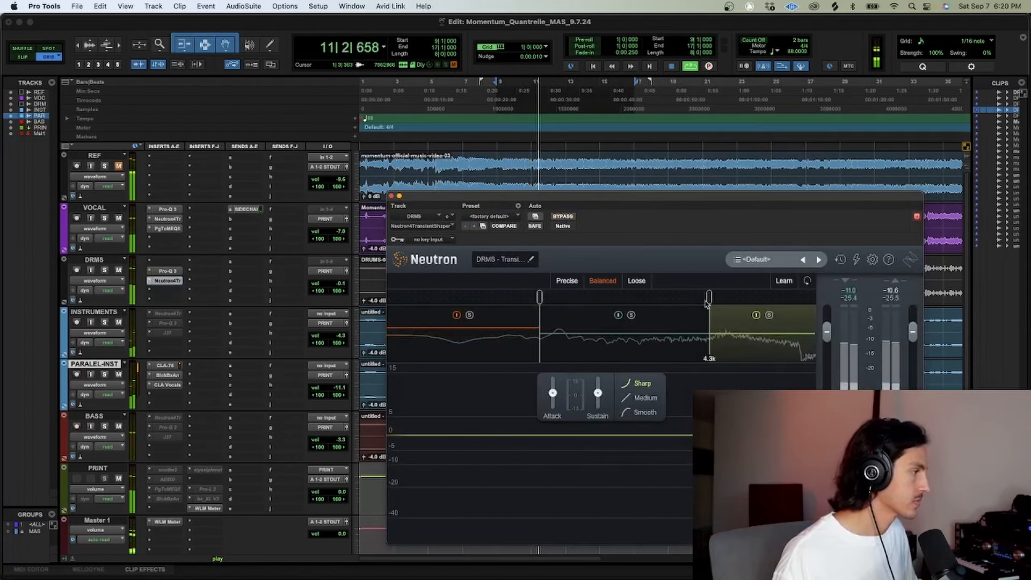
pyautogui.press('space')
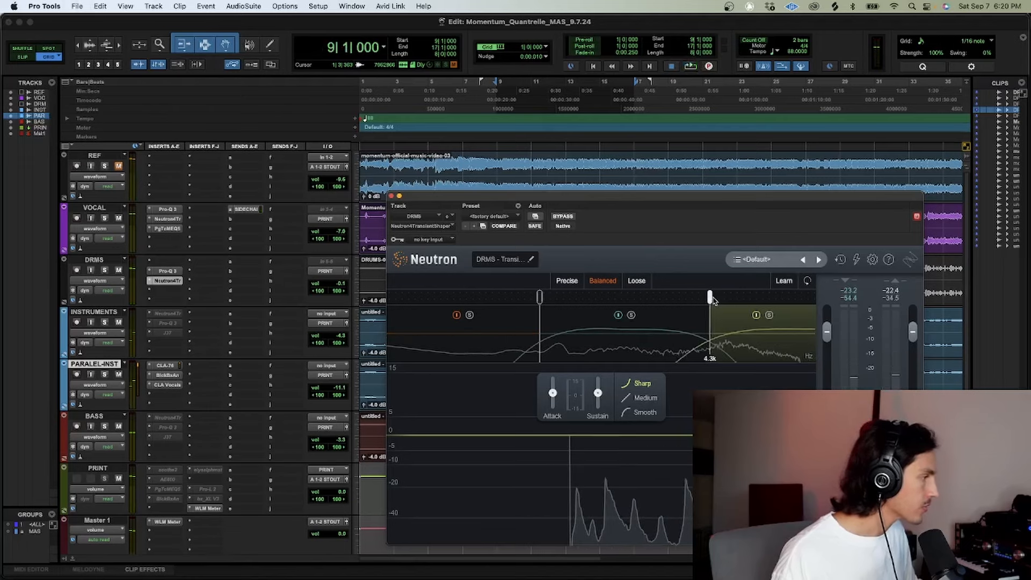
pyautogui.moveTo(710, 299); pyautogui.dragTo(738, 298)
pyautogui.click(644, 412)
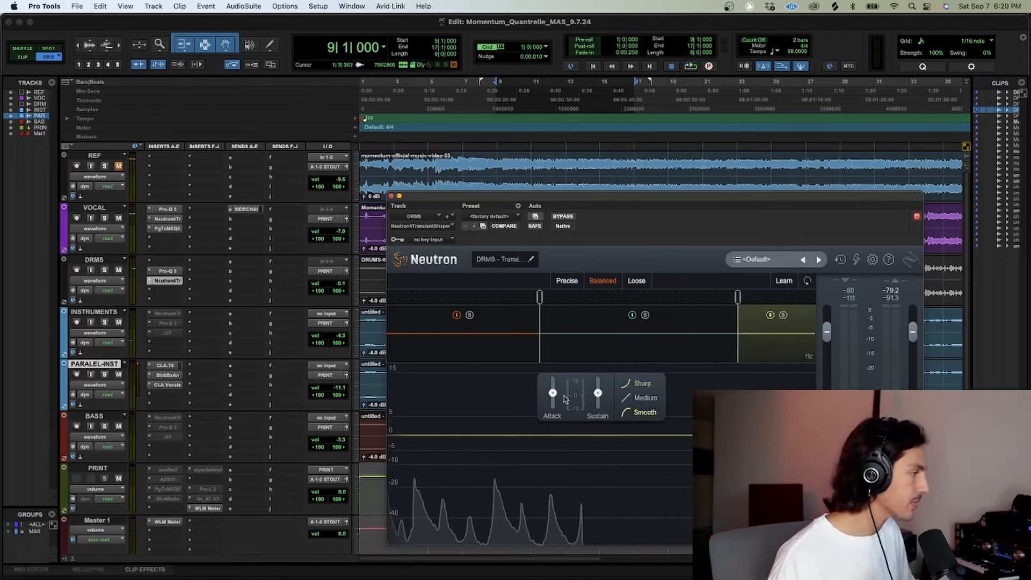
pyautogui.moveTo(554, 381)
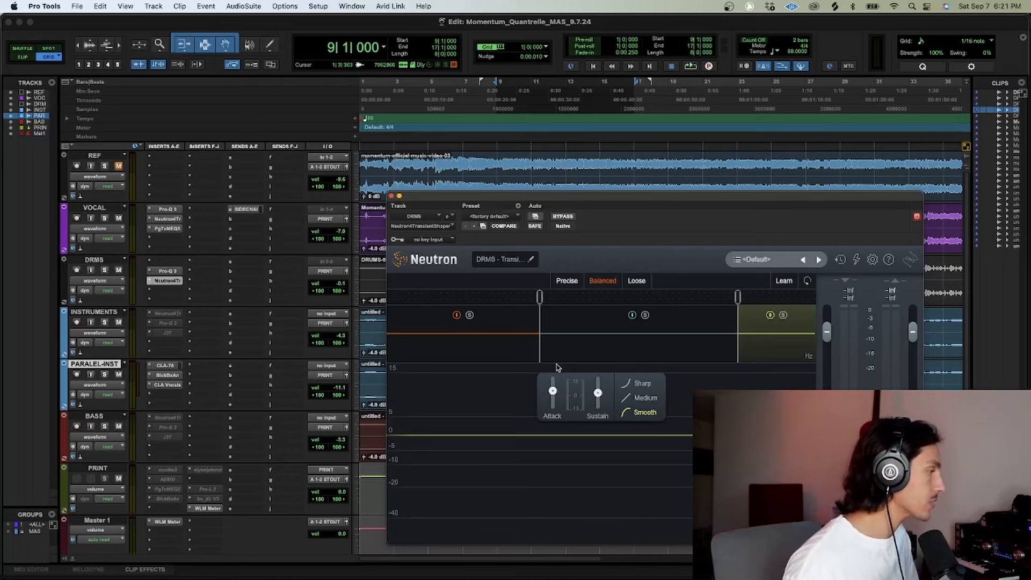
# - Play the drums with the transient shaper bypassed and active to judge the added high-band attack, then stop
pyautogui.press('space')
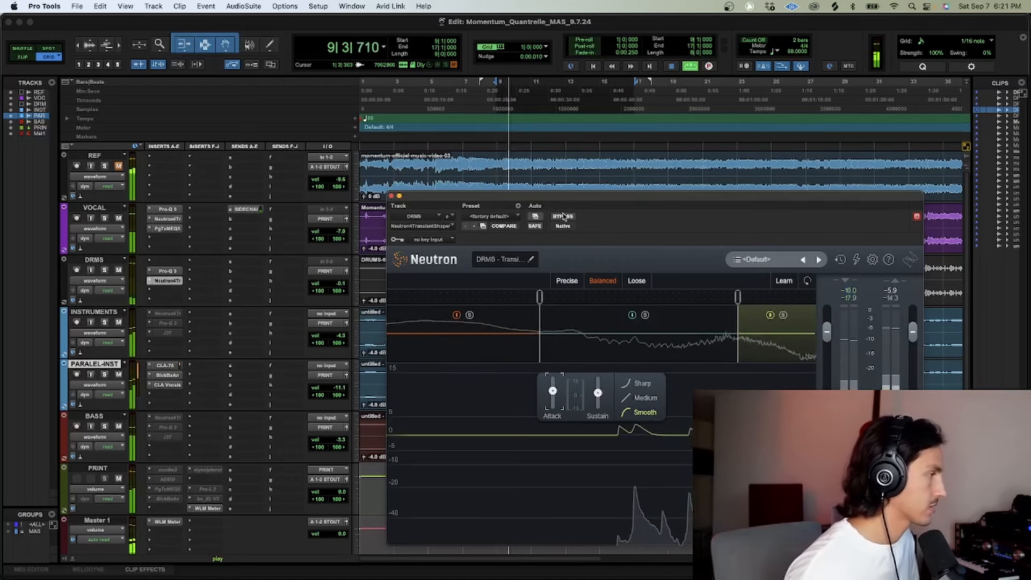
pyautogui.click(563, 216)
pyautogui.click(563, 216)
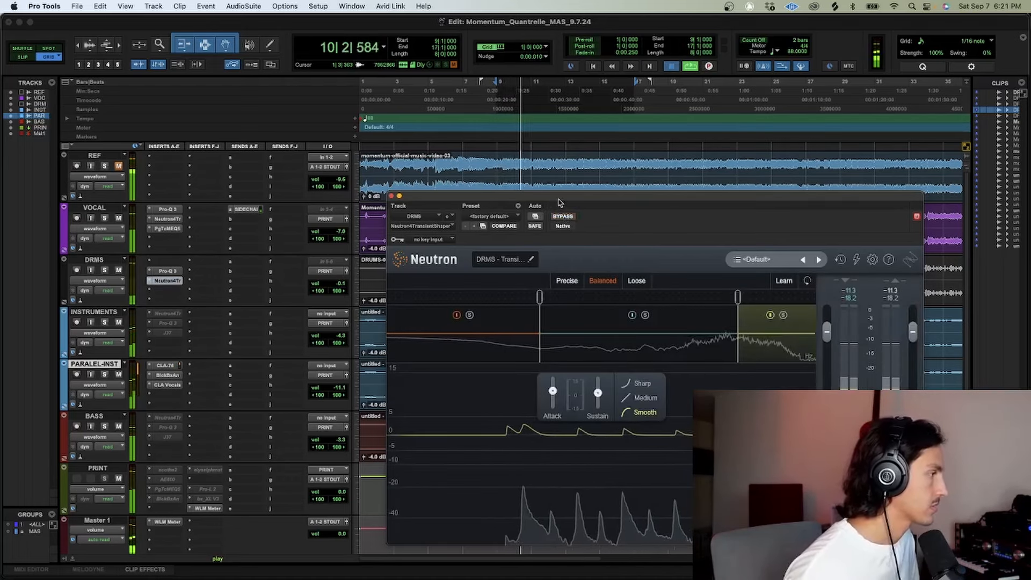
pyautogui.press('space')
# - Move the plug-in window aside, separate bars 11 to 13 of the DRUMS-04 clip and start playback of that section
pyautogui.moveTo(559, 203); pyautogui.dragTo(897, 236)
pyautogui.click(600, 268)
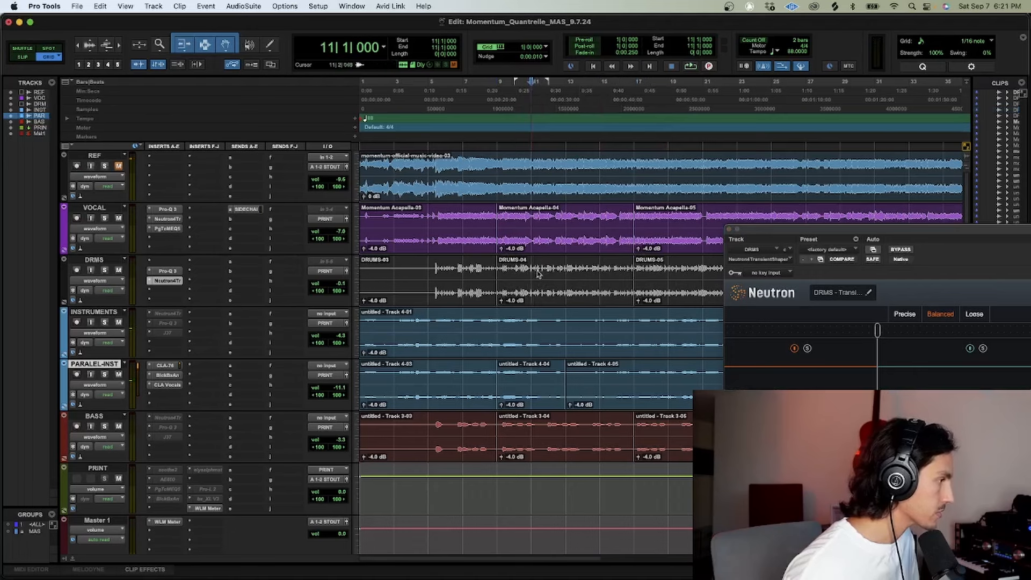
pyautogui.moveTo(538, 274); pyautogui.dragTo(570, 274)
pyautogui.press('space')
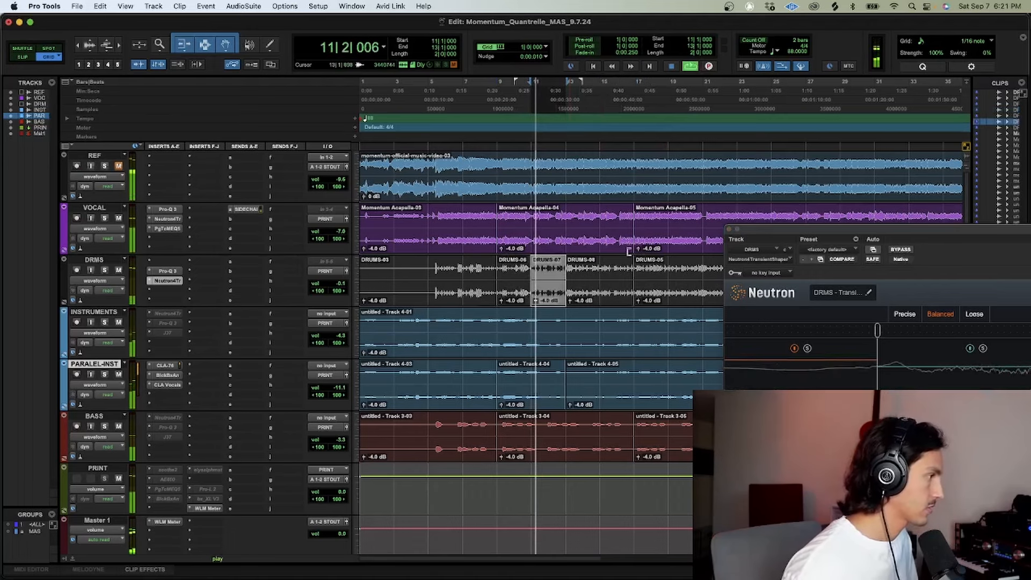
# - Bring the transient shaper back into view and compare it bypassed and active over the bars 11 to 13 section
pyautogui.moveTo(815, 228); pyautogui.dragTo(352, 136)
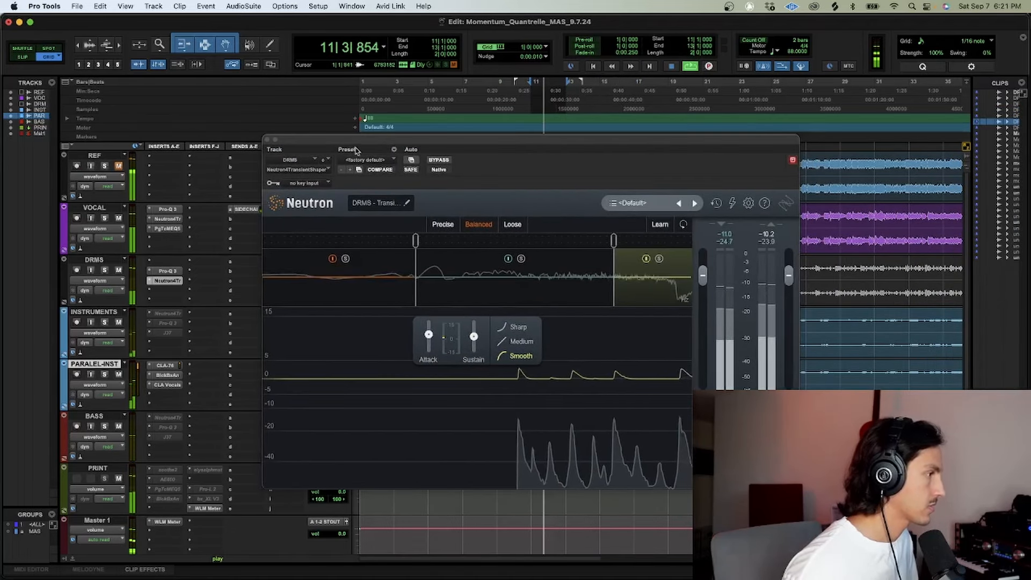
pyautogui.click(439, 160)
pyautogui.click(439, 160)
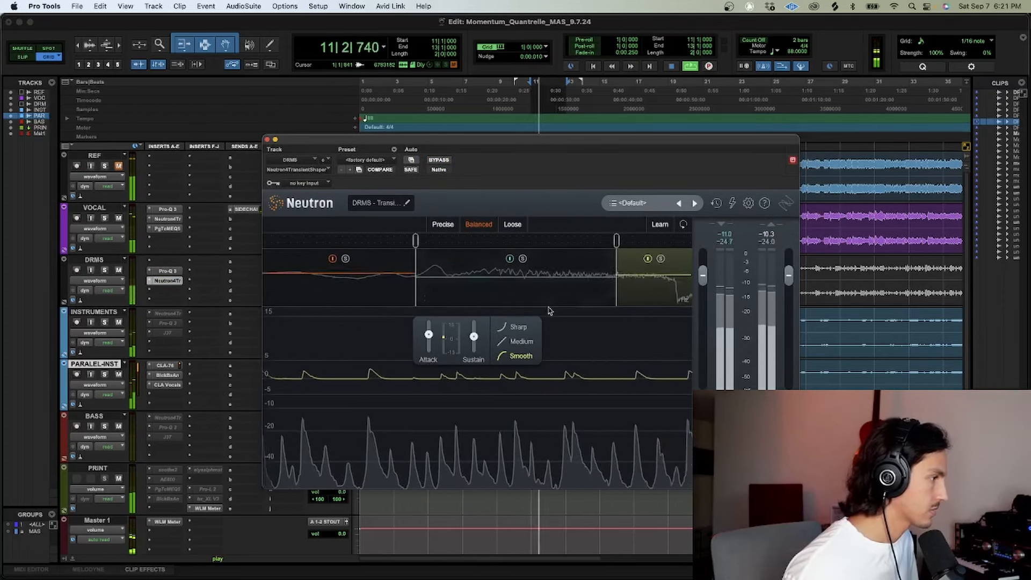
# - Raise the low band's attack slightly in the DRMS transient shaper, close the plug-in window and stop playback
pyautogui.click(400, 290)
pyautogui.moveTo(429, 335); pyautogui.dragTo(430, 314)
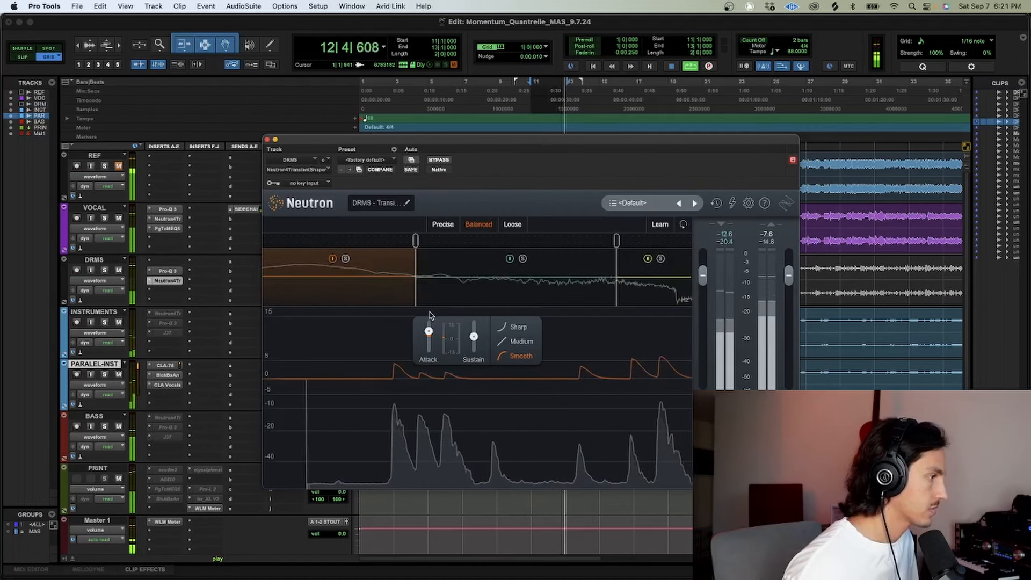
pyautogui.click(267, 140)
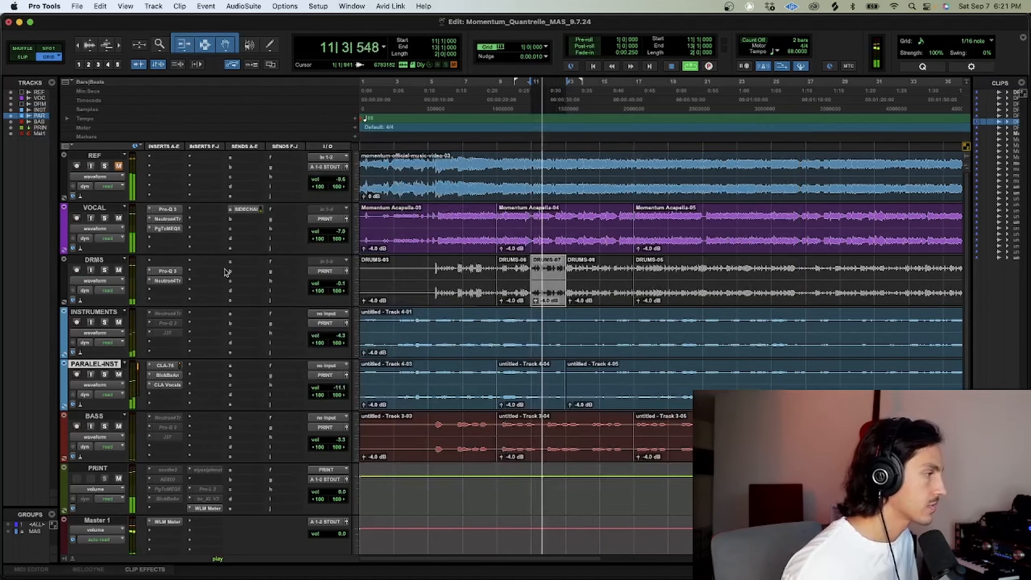
pyautogui.press('space')
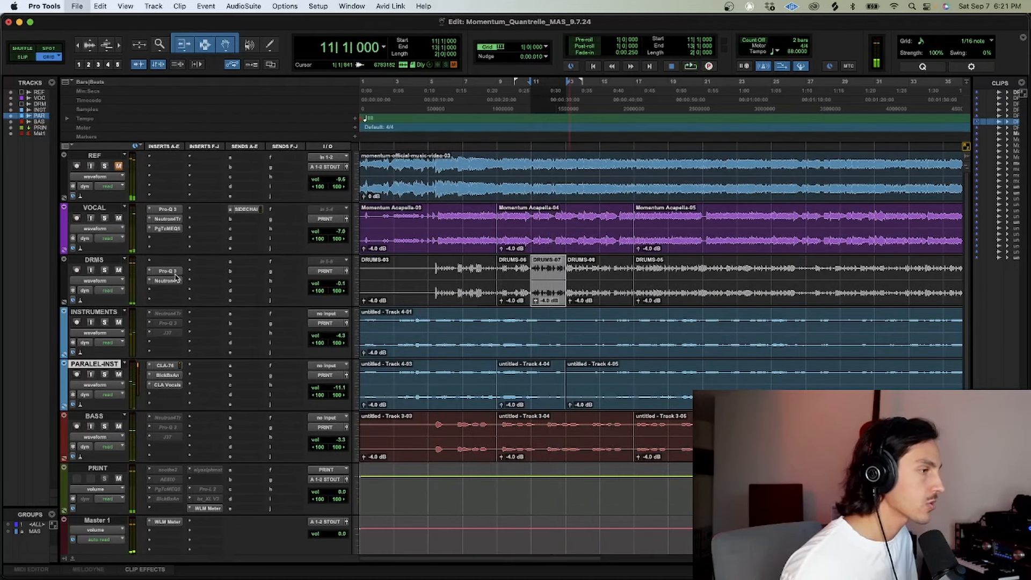
# - Look at the existing DRMS EQ and insert a FabFilter Pro-Q 3 directly after the transient shaper
pyautogui.click(174, 273)
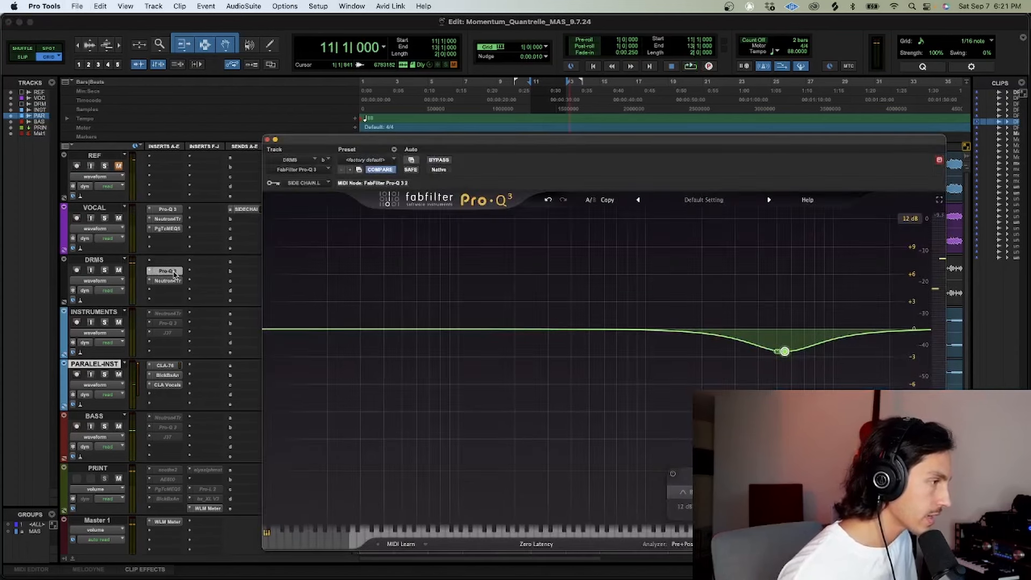
pyautogui.click(174, 273)
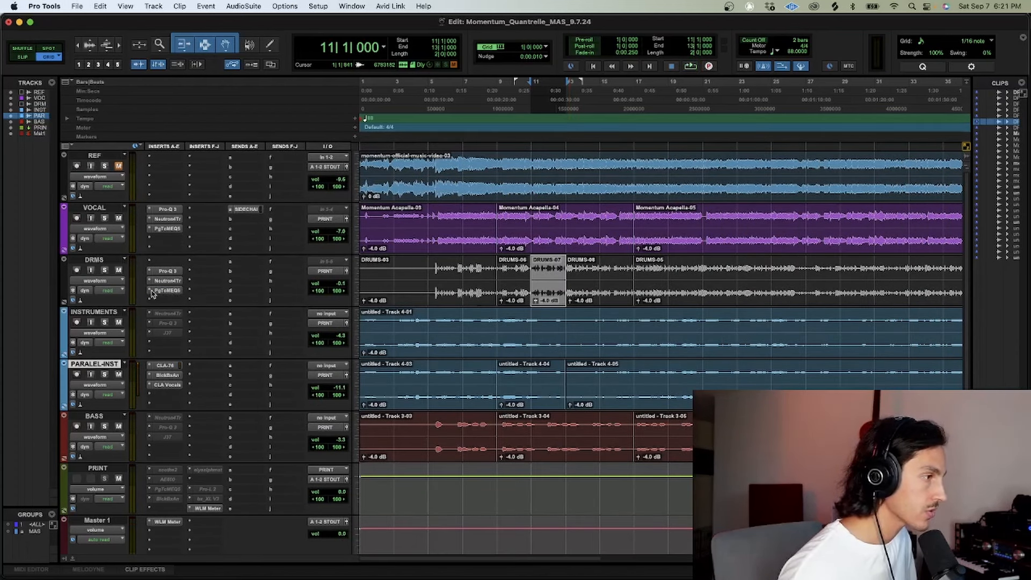
pyautogui.click(149, 293)
pyautogui.press('Escape')
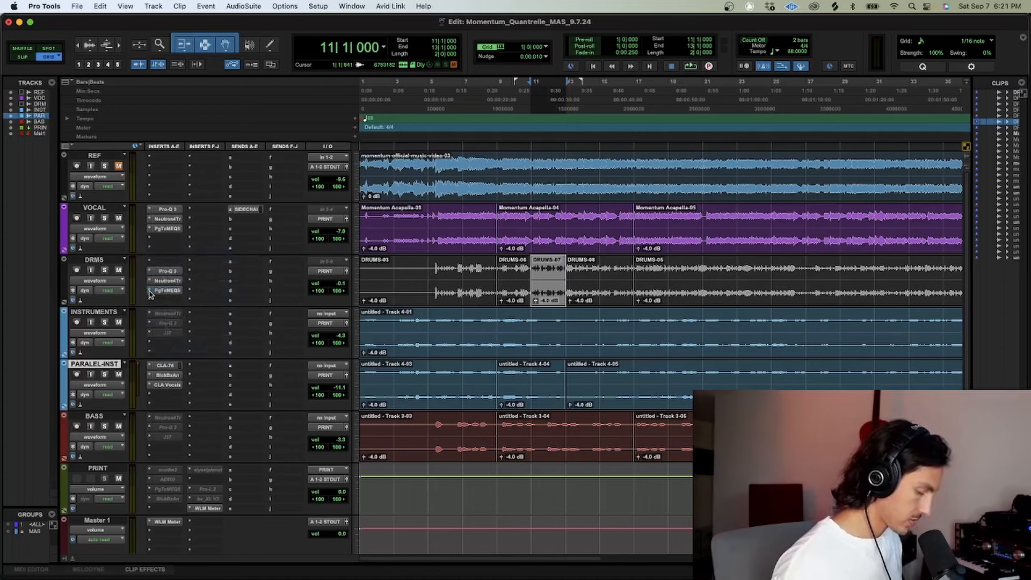
pyautogui.click(150, 293)
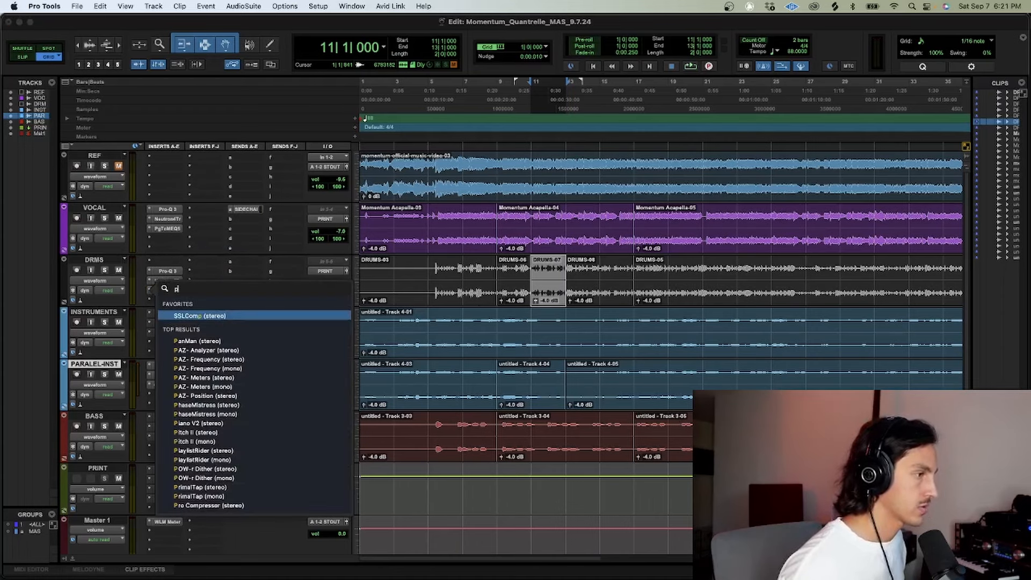
pyautogui.write('pro-q')
pyautogui.press('Return')
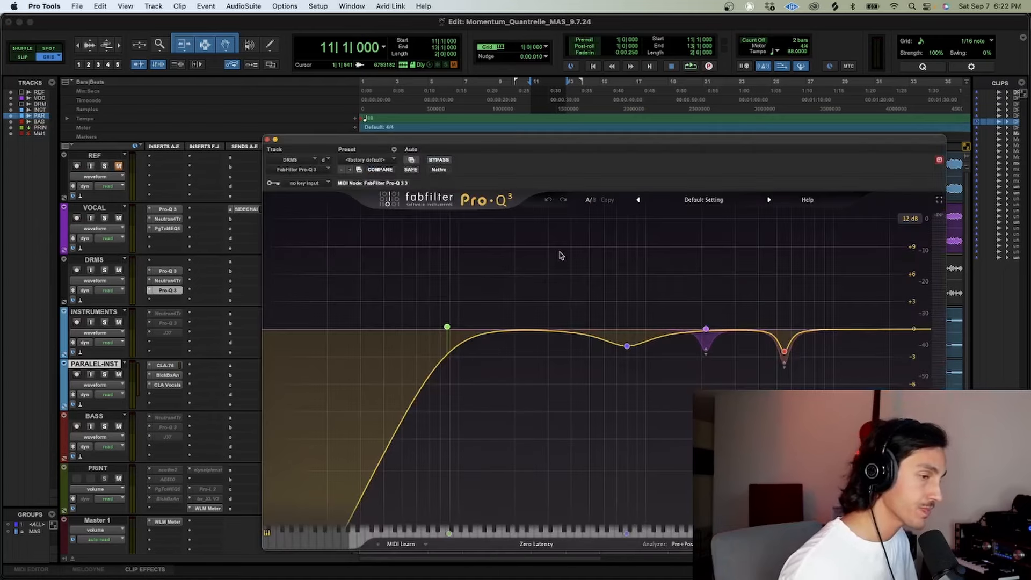
# - Remove the low-cut and low-mid bands and adjust the two dynamic dips to about 2.1 kHz and 6.1 kHz during playback
pyautogui.moveTo(367, 272); pyautogui.dragTo(656, 377)
pyautogui.press('Delete')
pyautogui.moveTo(705, 330); pyautogui.dragTo(706, 339)
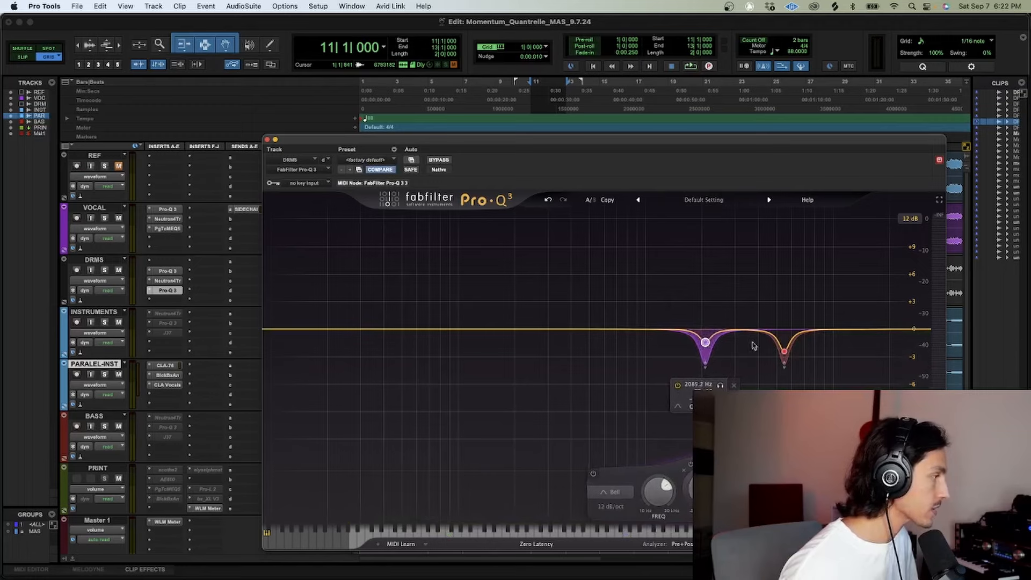
pyautogui.click(784, 350)
pyautogui.press('space')
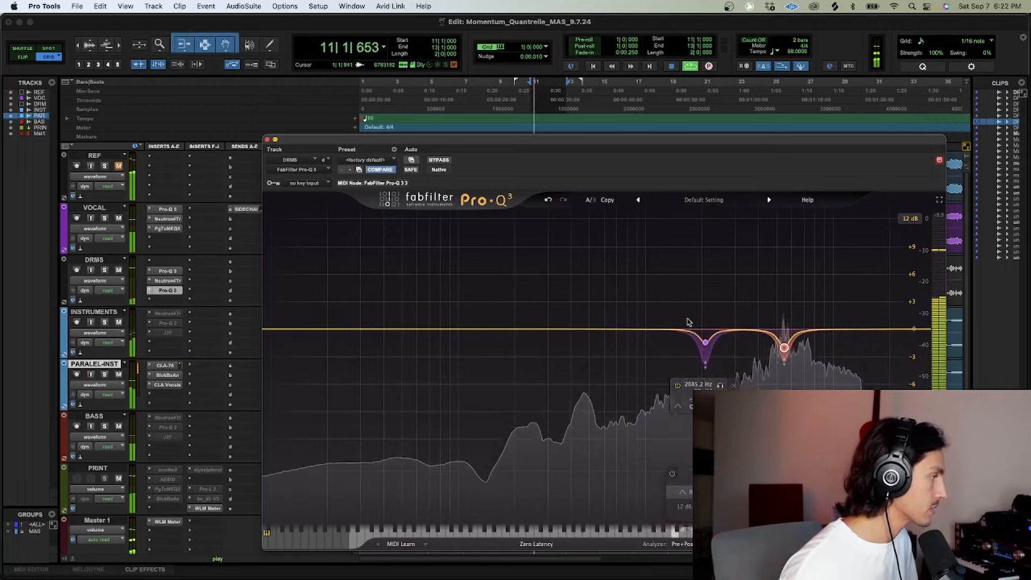
pyautogui.moveTo(705, 343); pyautogui.dragTo(705, 347)
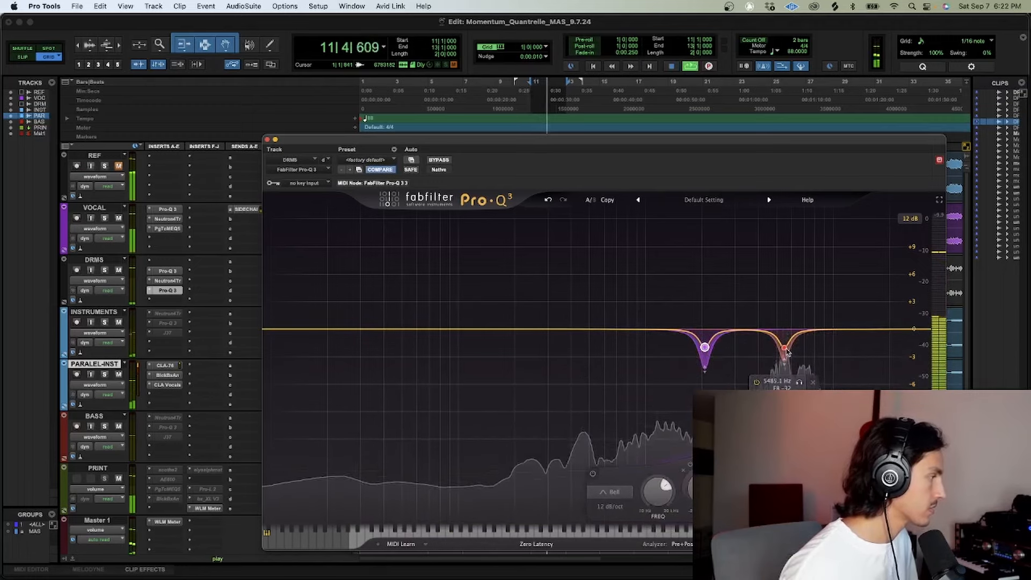
pyautogui.moveTo(785, 350); pyautogui.dragTo(793, 342)
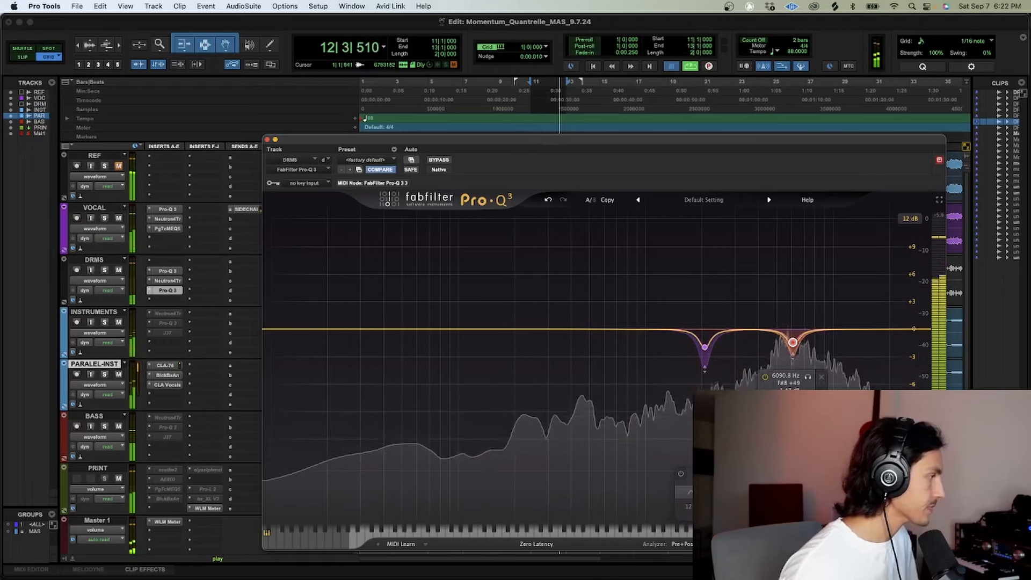
pyautogui.press('space')
# - Try a 48 dB/oct slope and a very wide Q on the dynamic dips, checking the other band's slope options
pyautogui.click(698, 507)
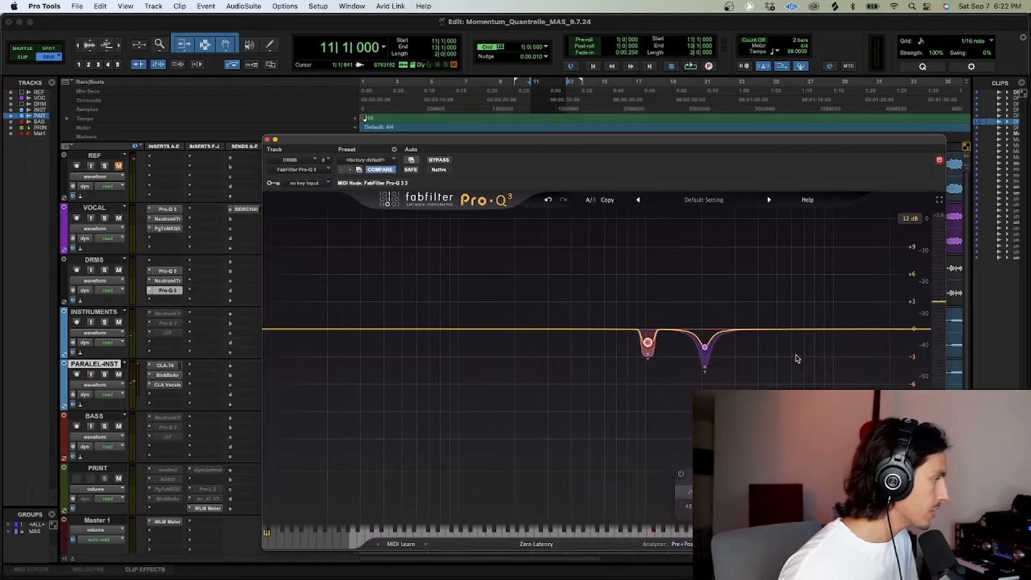
pyautogui.scroll(-10, 647, 342)
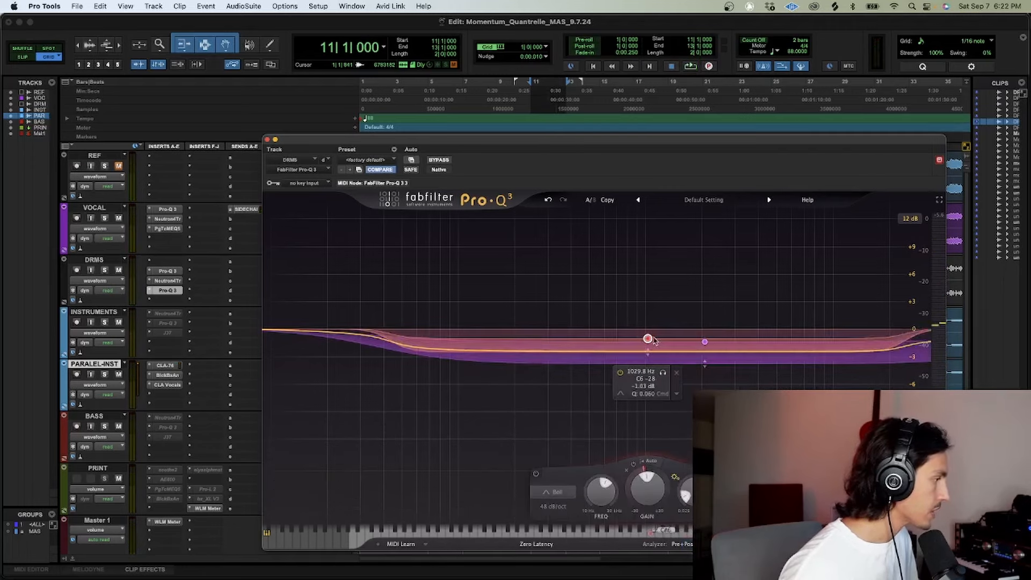
pyautogui.click(630, 326)
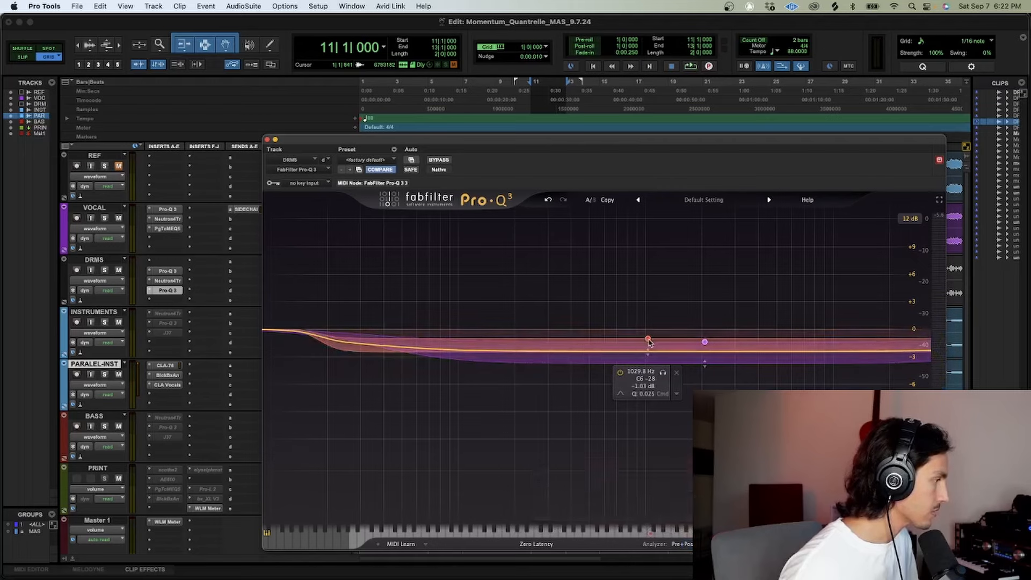
pyautogui.click(648, 340)
pyautogui.moveTo(683, 493); pyautogui.dragTo(683, 432)
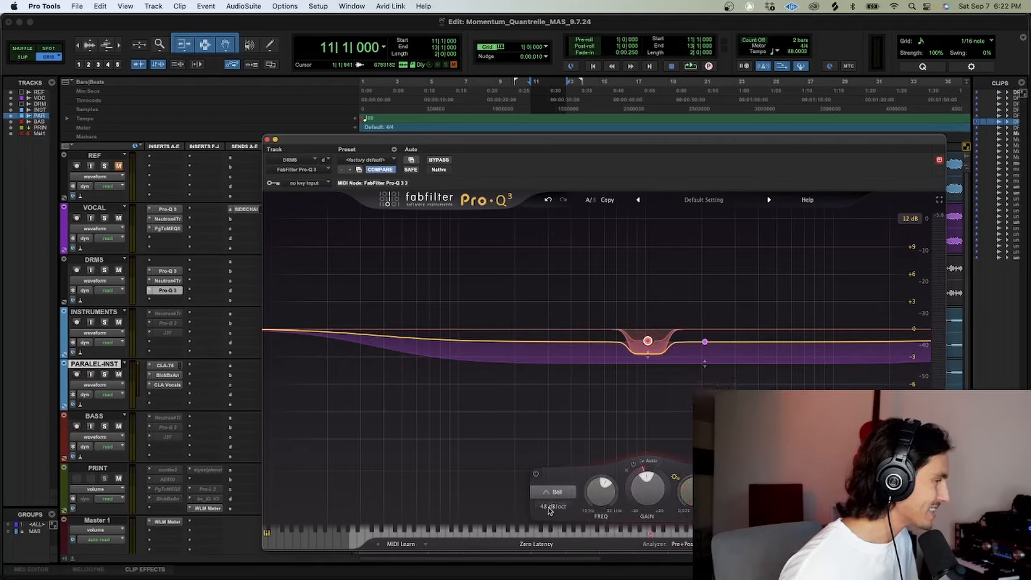
pyautogui.click(704, 342)
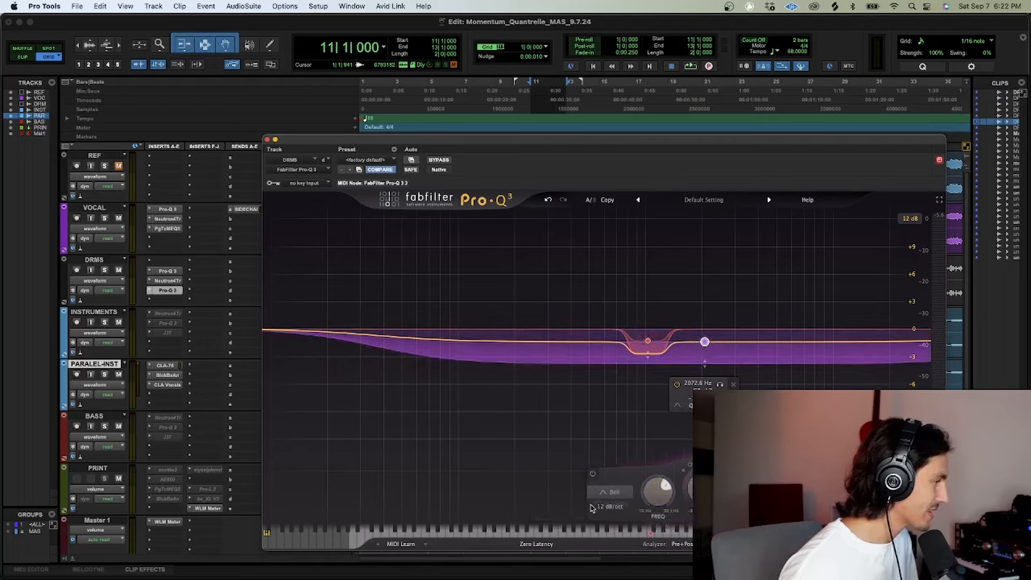
pyautogui.click(607, 507)
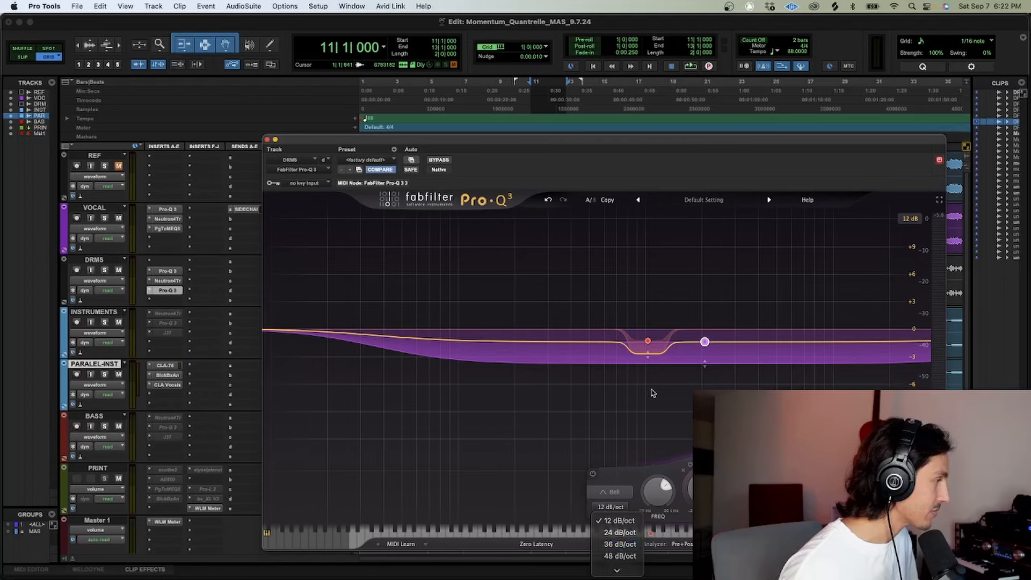
pyautogui.click(654, 394)
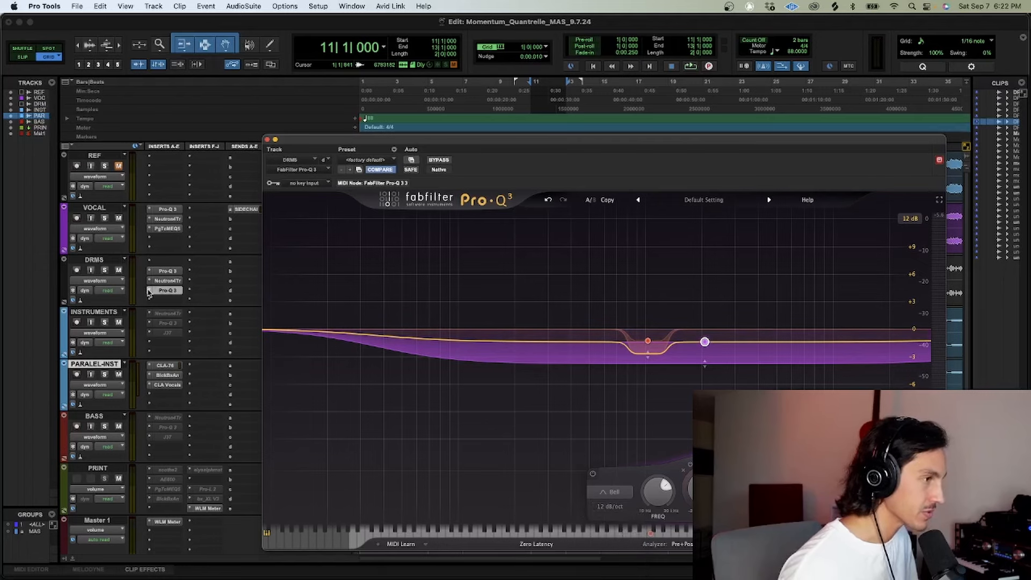
# - Reload a fresh Pro-Q 3 in the DRMS slot after the transient shaper and open it
pyautogui.click(149, 292)
pyautogui.click(150, 292)
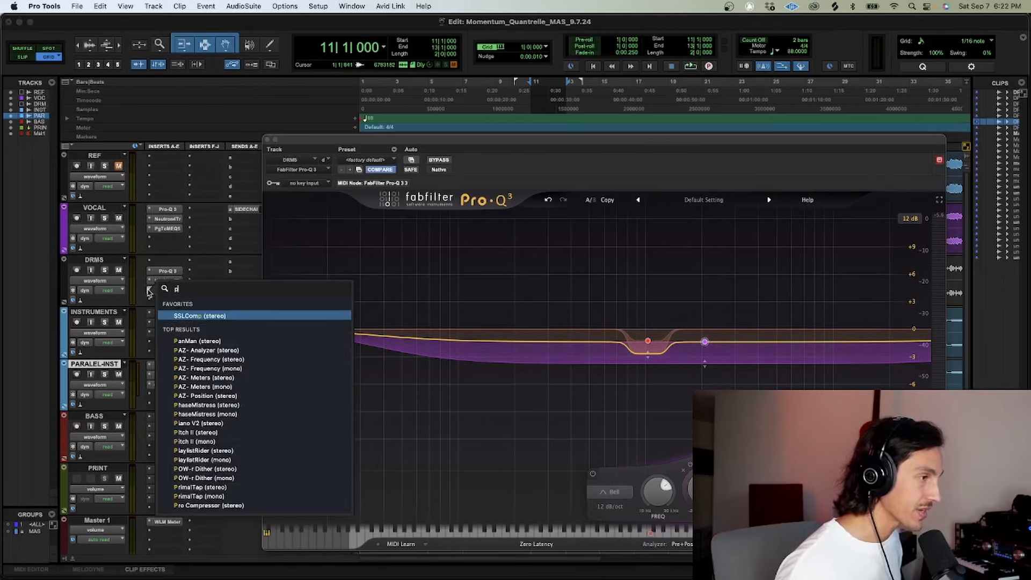
pyautogui.click(168, 315)
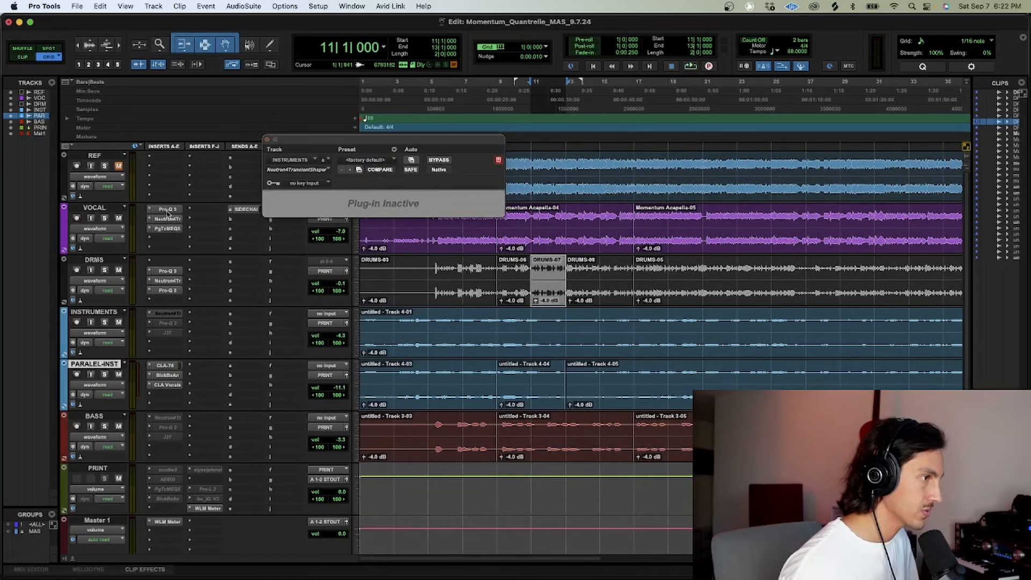
pyautogui.click(168, 292)
# - Delete the low cut and the wide low-mid dip, and set the remaining dynamic bell's slope to 48 dB/oct
pyautogui.moveTo(388, 307); pyautogui.dragTo(576, 401)
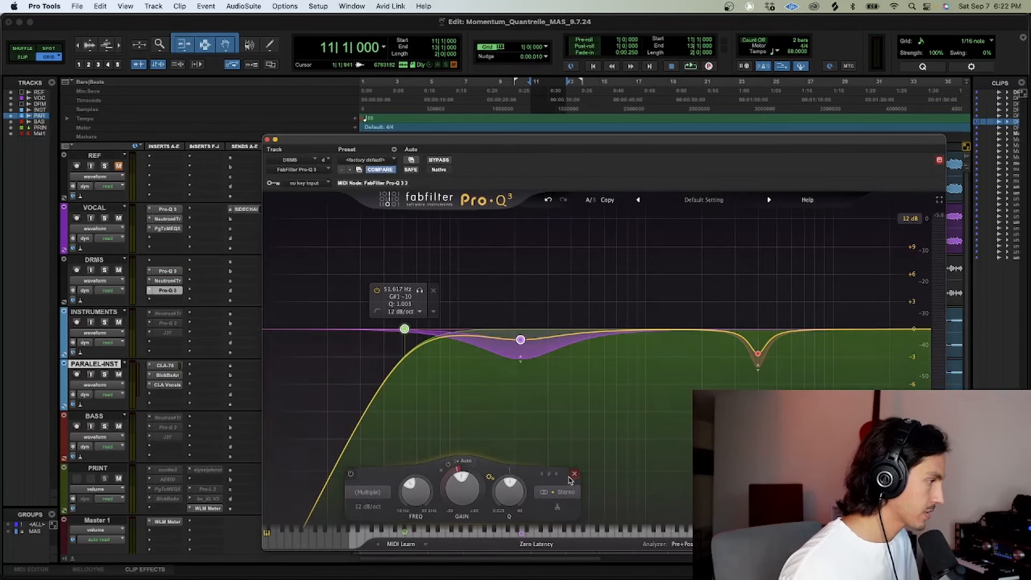
pyautogui.click(574, 474)
pyautogui.moveTo(744, 361); pyautogui.dragTo(783, 396)
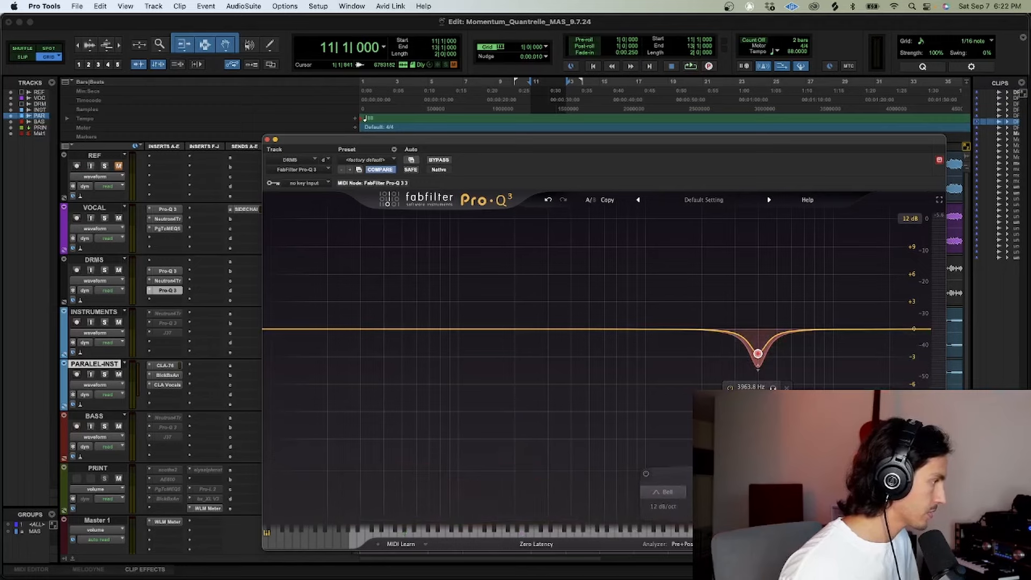
pyautogui.click(670, 508)
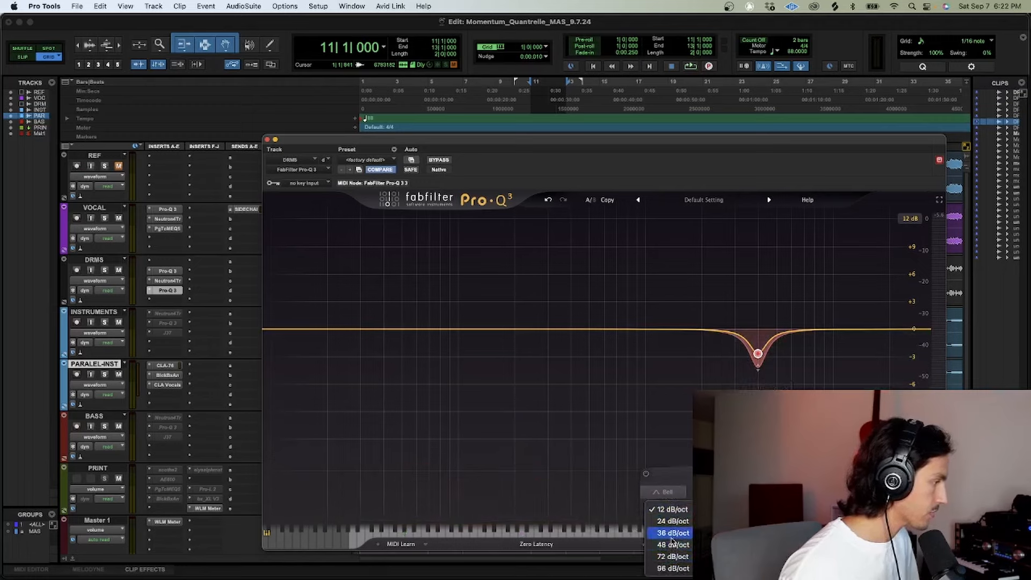
pyautogui.click(672, 535)
pyautogui.click(663, 507)
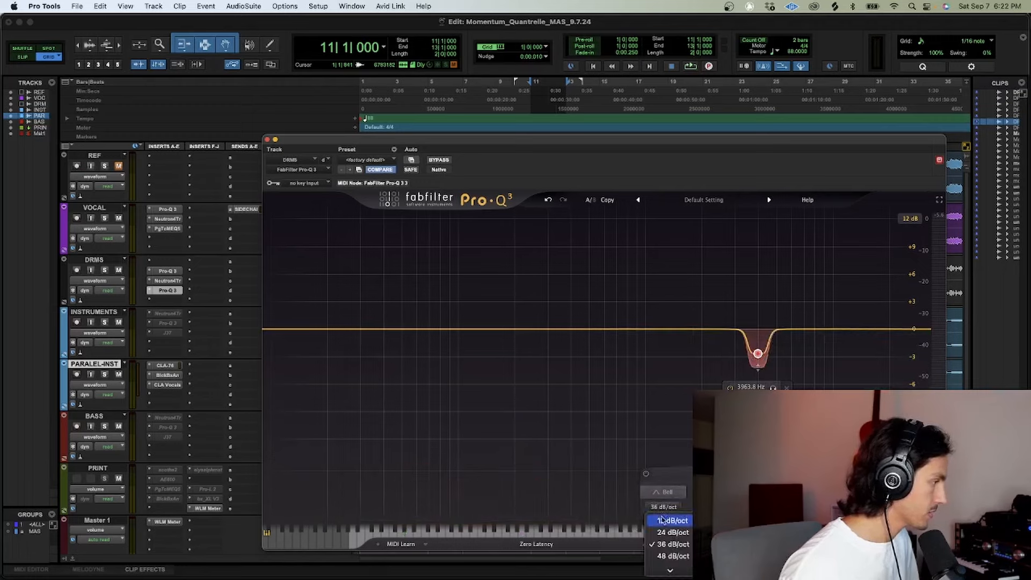
pyautogui.click(670, 556)
# - Play the drums while widening the dynamic dip and moving it to about 7.75 kHz at about -0.4 dB, then stop
pyautogui.press('space')
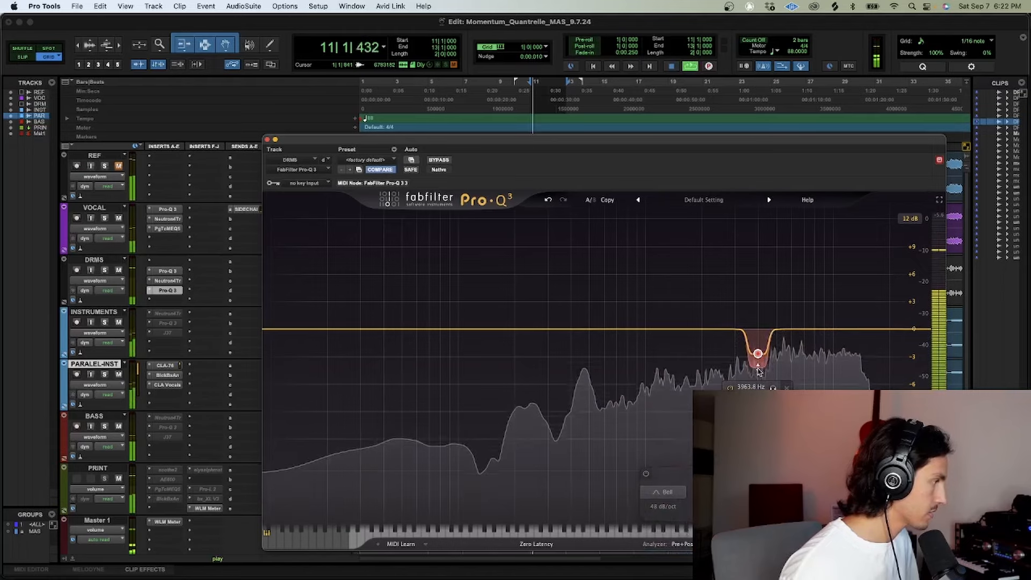
pyautogui.moveTo(760, 359); pyautogui.dragTo(813, 333)
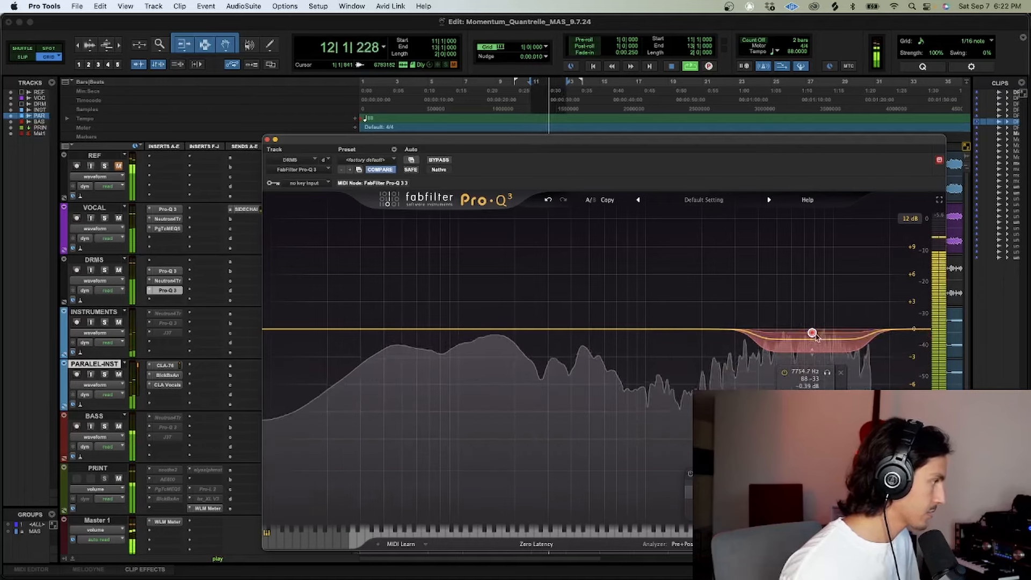
pyautogui.press('space')
# - Add a narrow bell, sweep it soloed during playback from about 1.5 to 2.6 kHz and cut it by about 1.8 dB
pyautogui.click(680, 328)
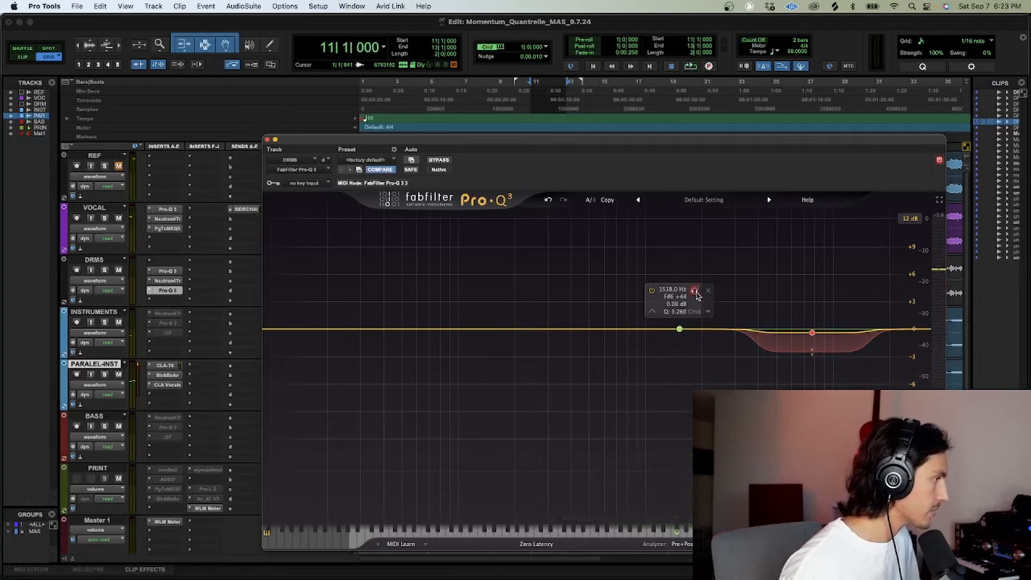
pyautogui.moveTo(697, 297); pyautogui.dragTo(738, 294)
pyautogui.press('space')
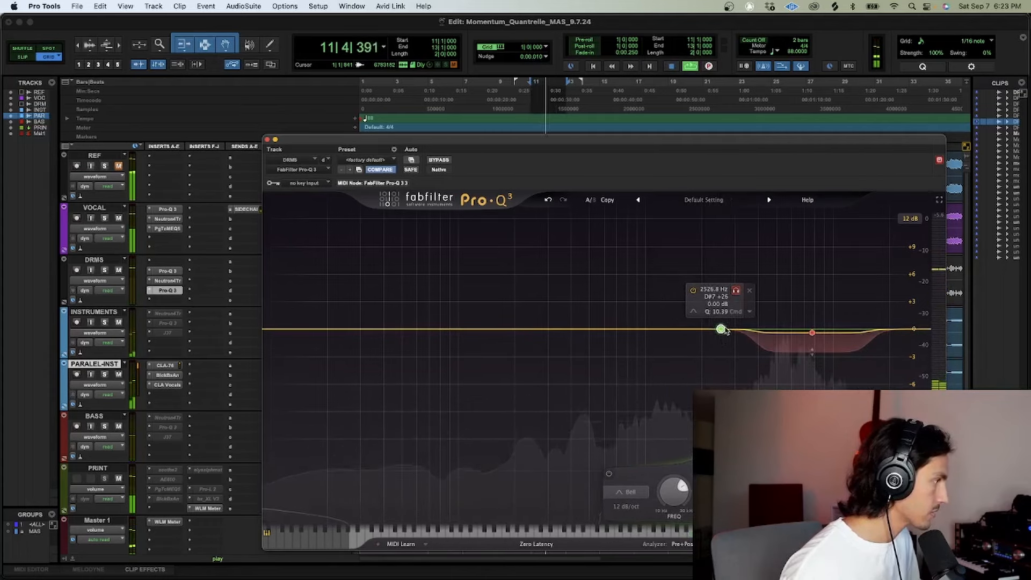
pyautogui.moveTo(722, 329); pyautogui.dragTo(723, 347)
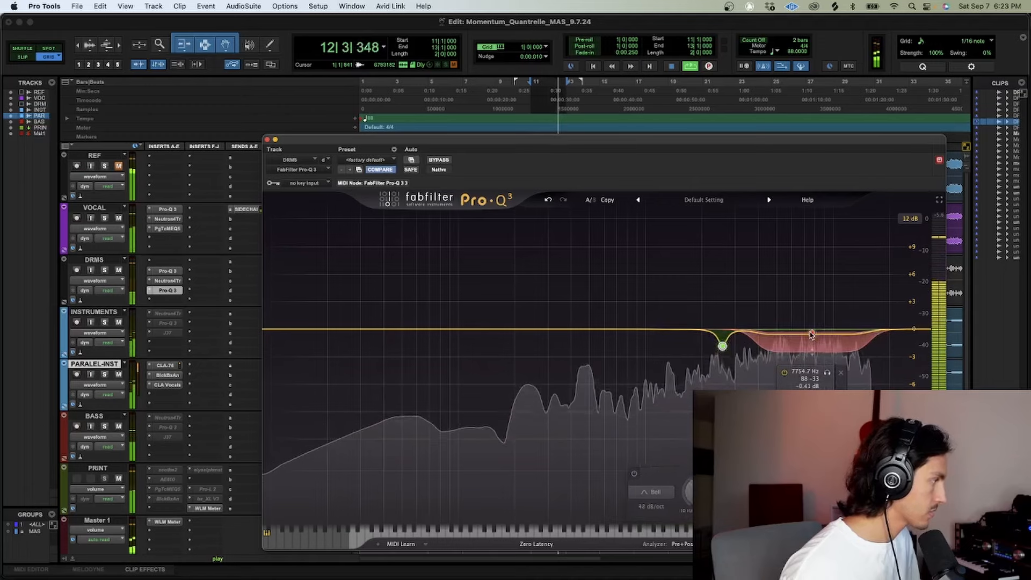
# - Narrow the high dynamic dip, then move the new cut to about 3.1 kHz at -2.5 dB and widen it
pyautogui.click(812, 334)
pyautogui.scroll(5, 812, 334)
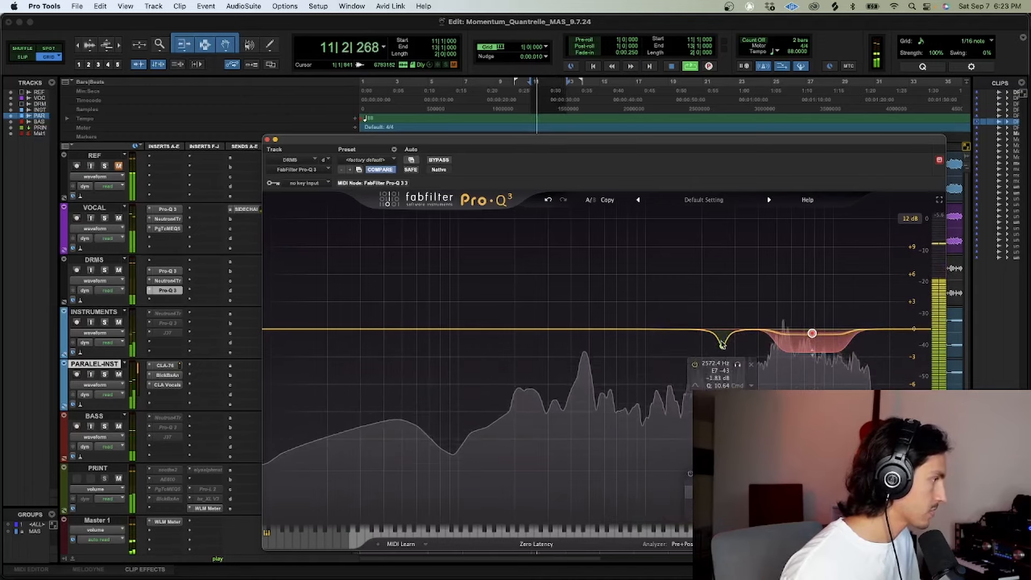
pyautogui.moveTo(722, 347); pyautogui.dragTo(757, 376)
pyautogui.scroll(-4, 737, 352)
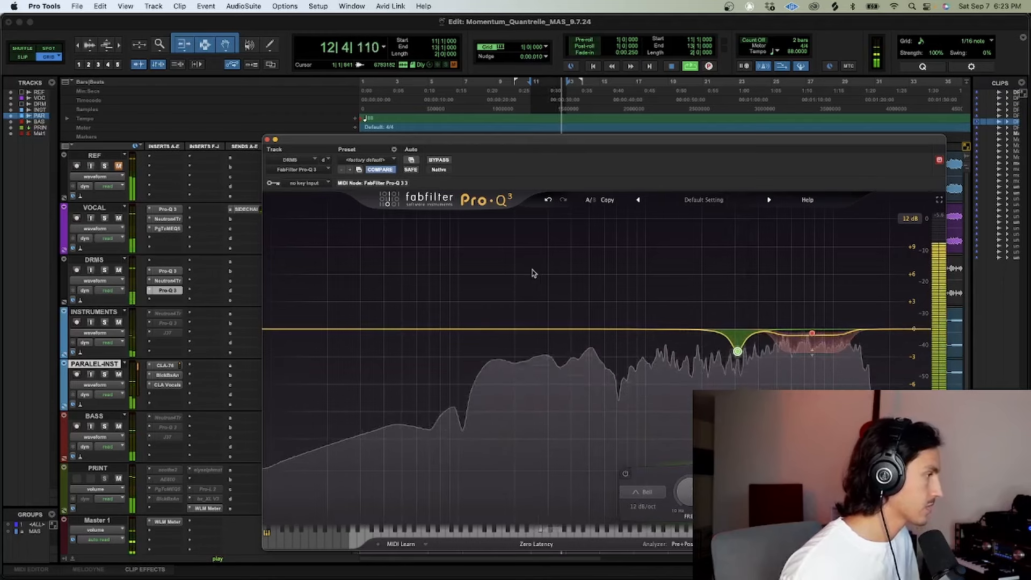
# - Compare the 3.1 kHz cut disabled and enabled during playback, then stop and close the EQ
pyautogui.click(625, 473)
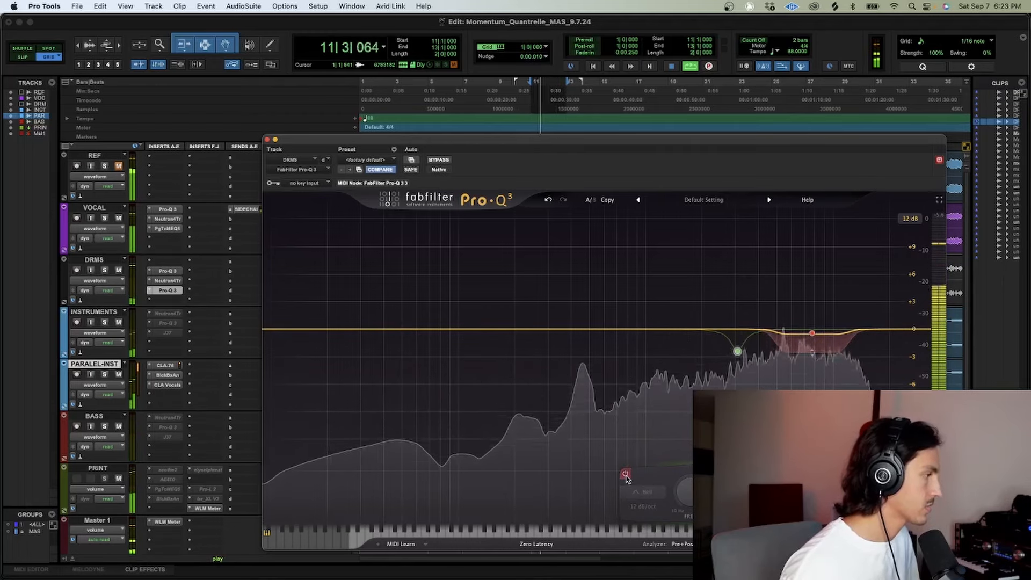
pyautogui.click(625, 474)
pyautogui.press('space')
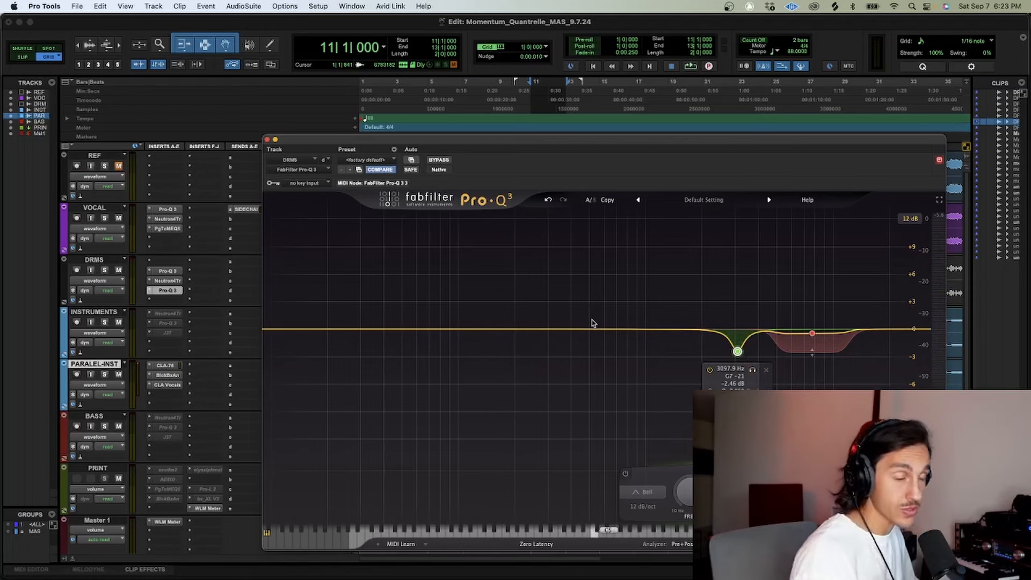
pyautogui.click(267, 140)
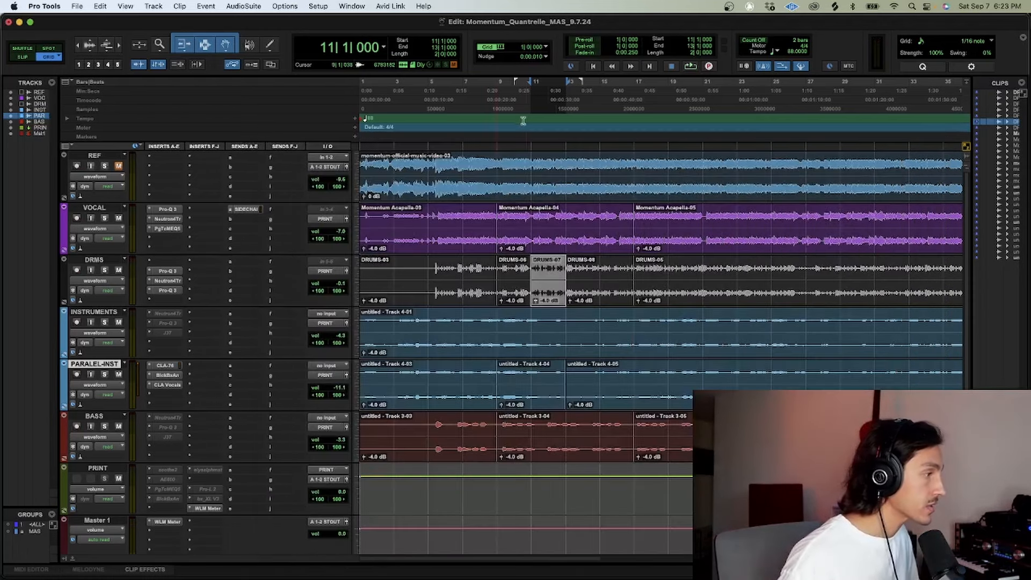
# - Play the full mix from bar 13 to check the drum changes in context, then stop
pyautogui.click(565, 100)
pyautogui.press('space')
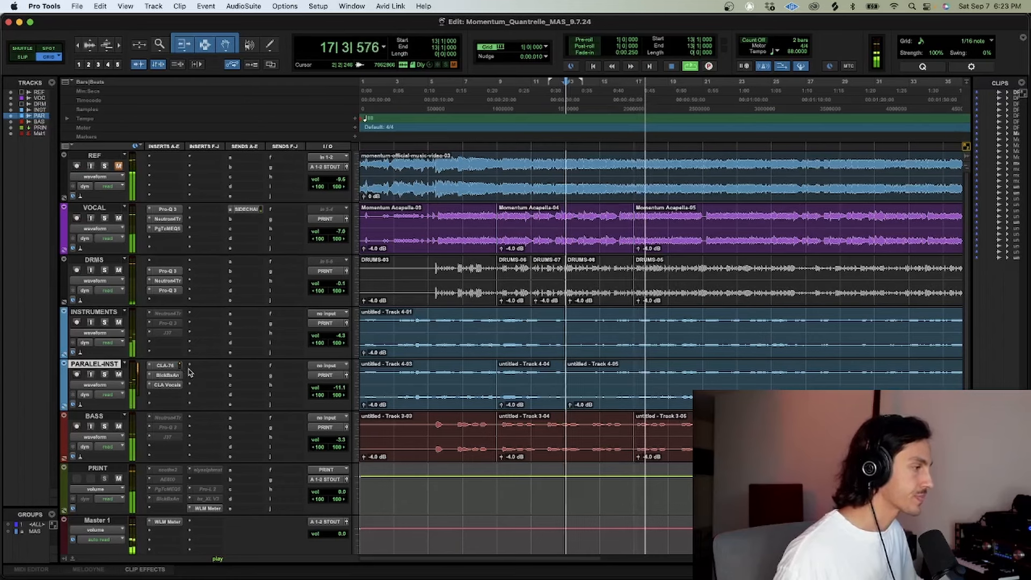
pyautogui.press('space')
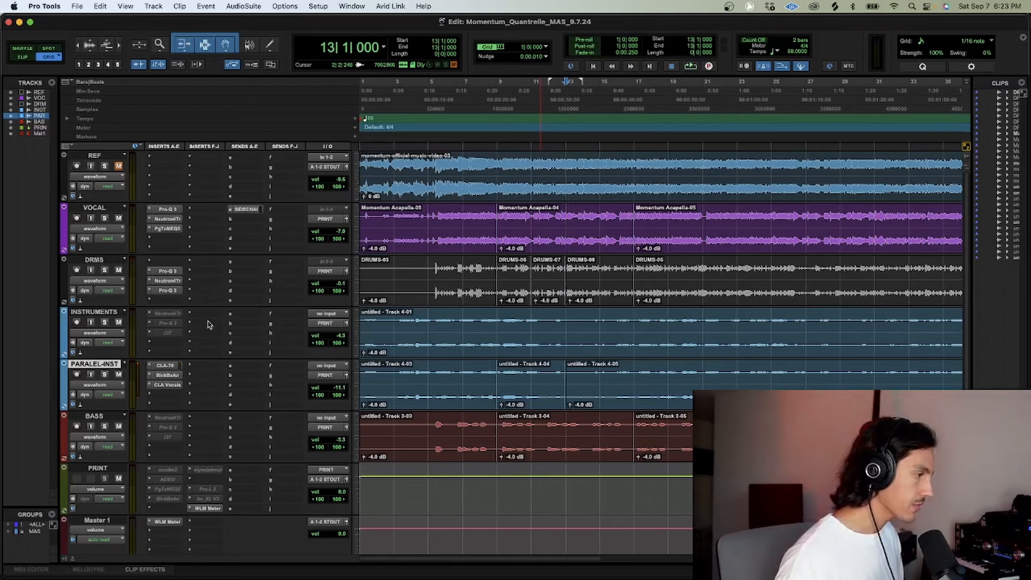
# - Insert the L2 Ultramaximizer limiter in the fourth insert slot of the BASS track
pyautogui.click(175, 453)
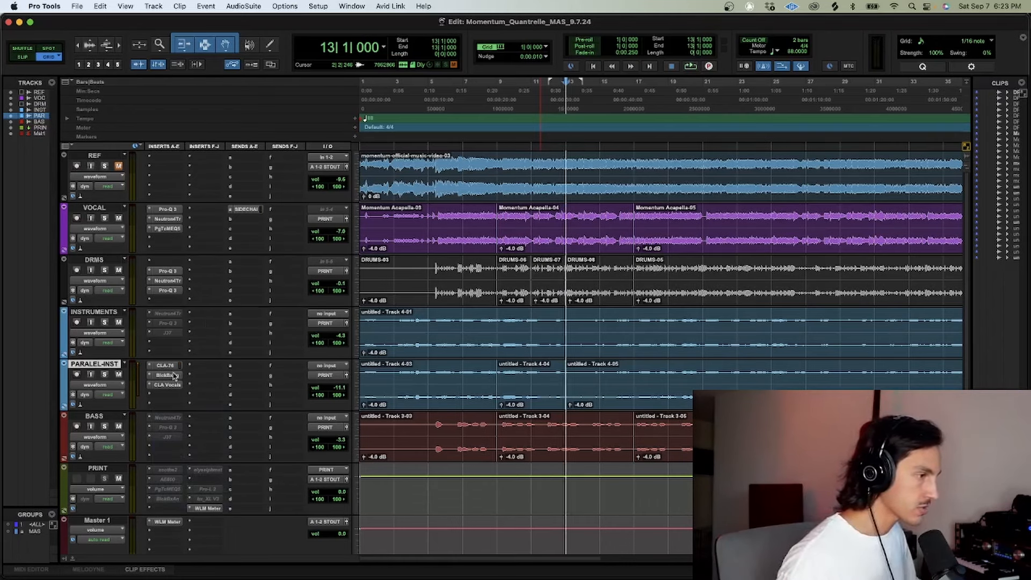
pyautogui.press('Escape')
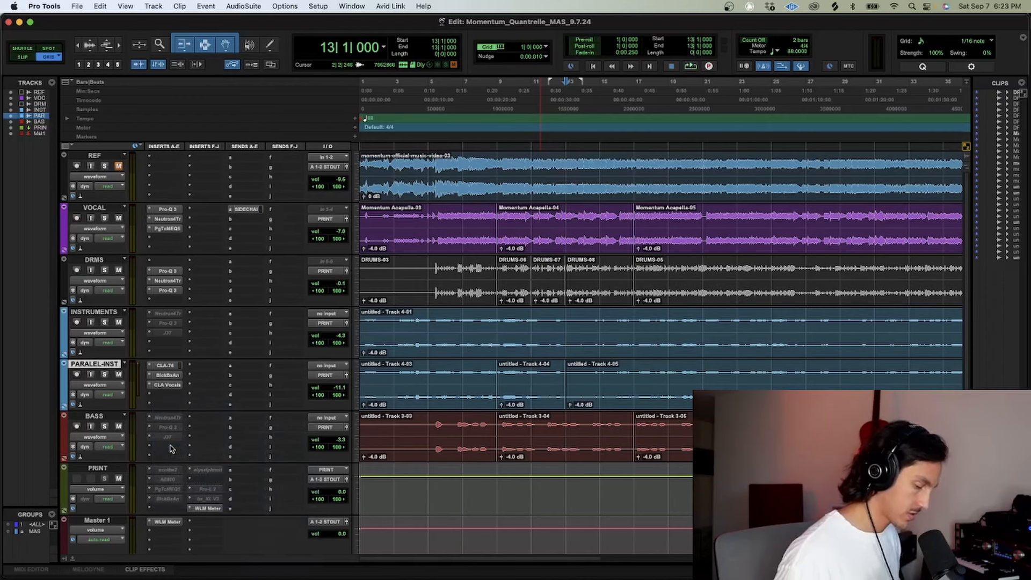
pyautogui.write('l2')
pyautogui.press('Return')
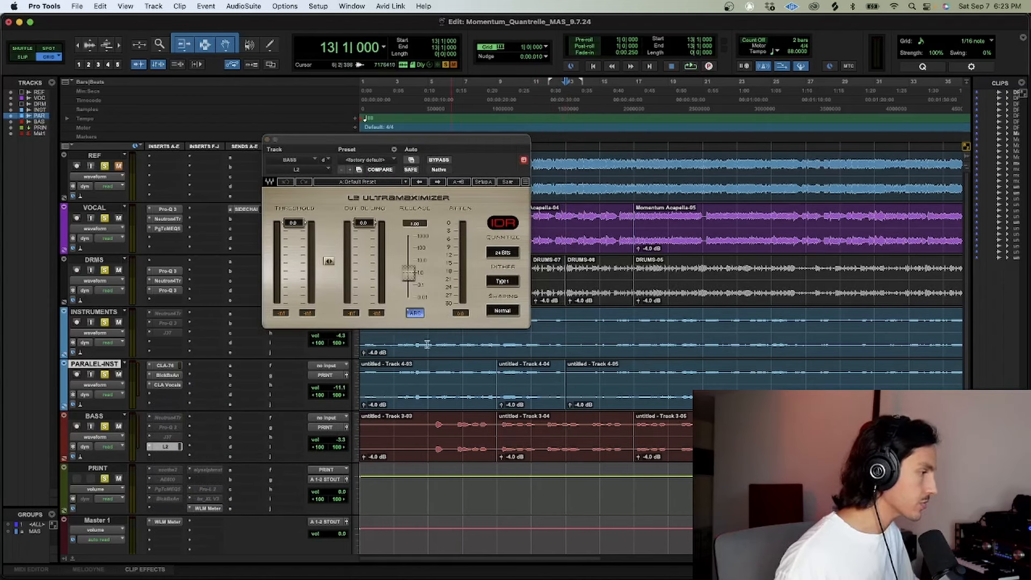
# - Play the soloed bass from bar 13 and lower the L2 threshold to about -24 dB together with its output ceiling
pyautogui.press('space')
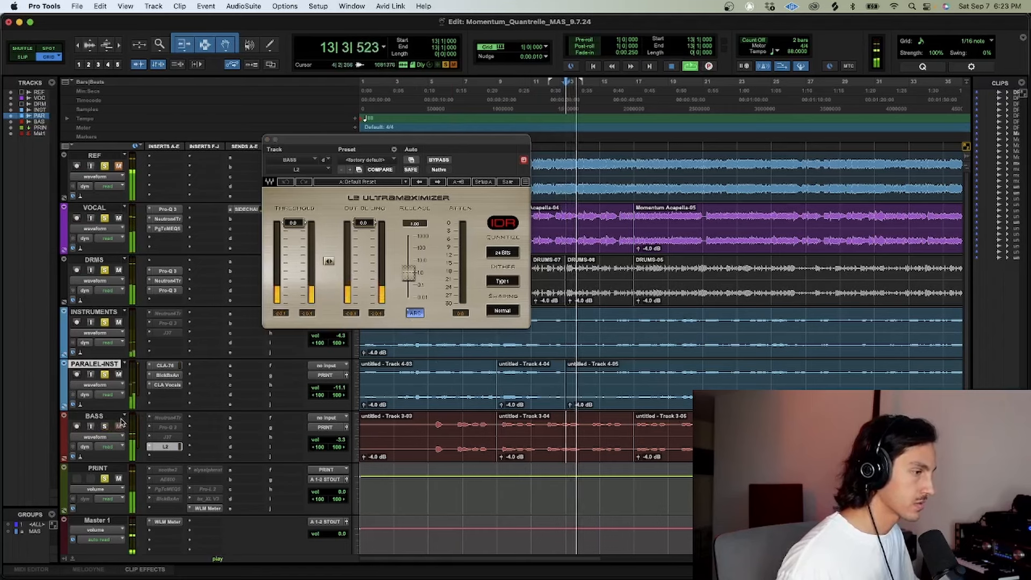
pyautogui.press('space')
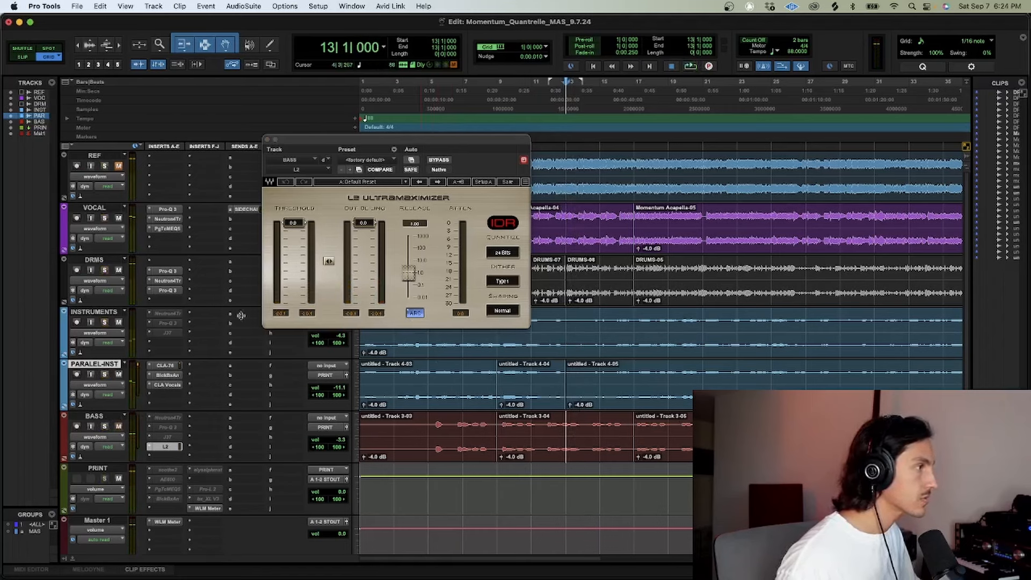
pyautogui.press('space')
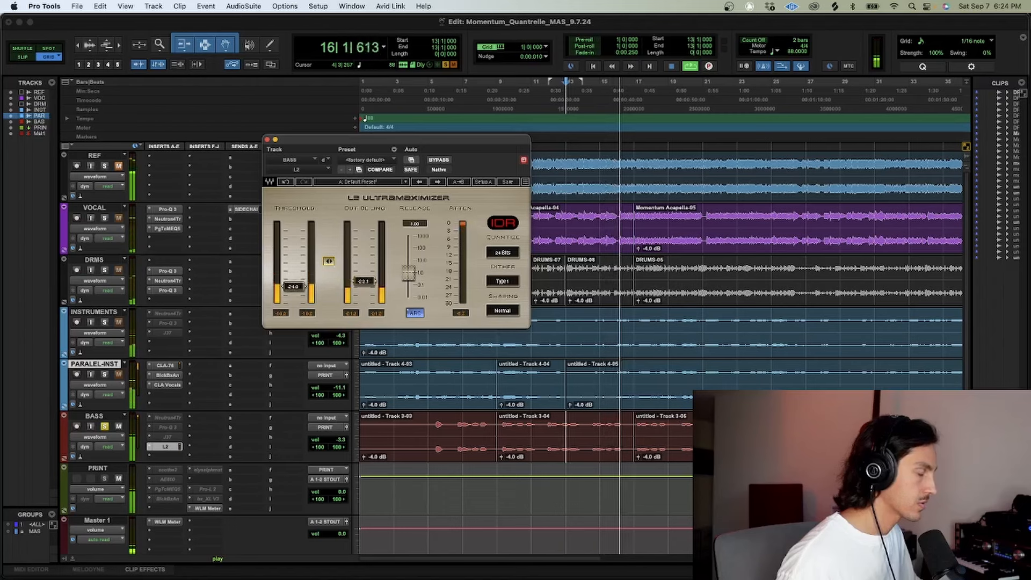
# - Lower the L2 out ceiling on the soloed BASS track to -24.1 while comparing playback with the limiter bypassed and active
pyautogui.press('space')
pyautogui.press('space')
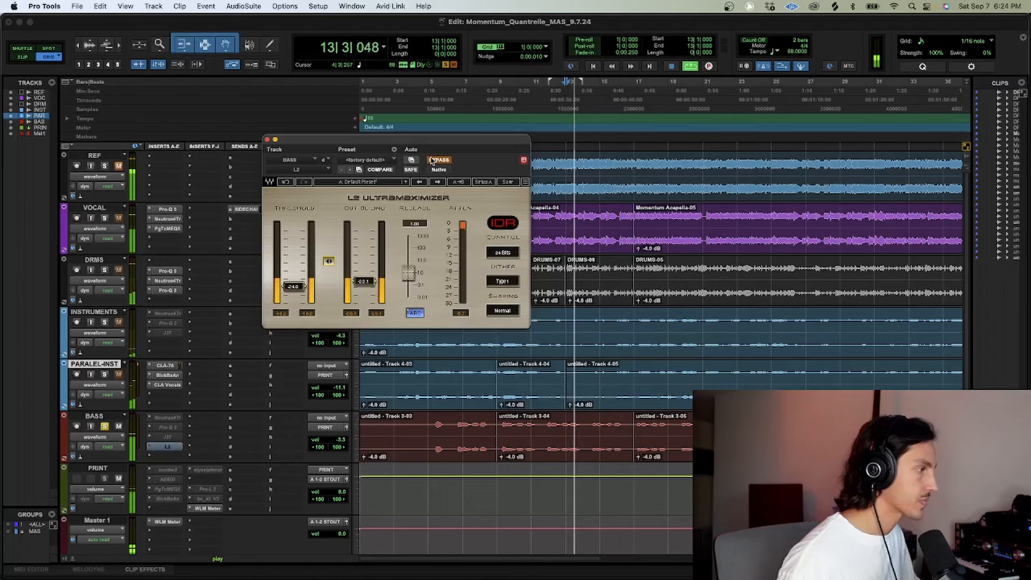
pyautogui.press('space')
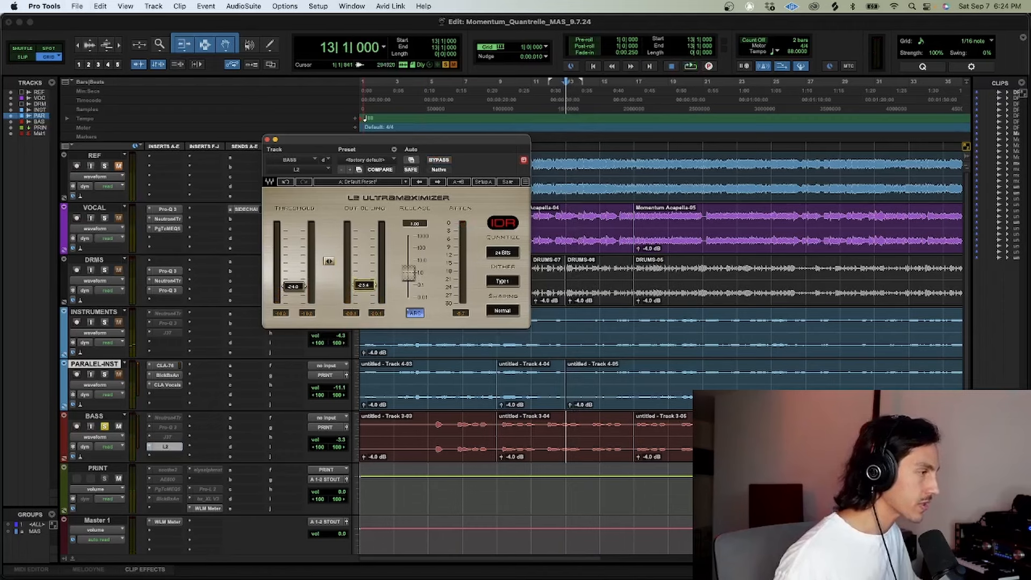
pyautogui.press('space')
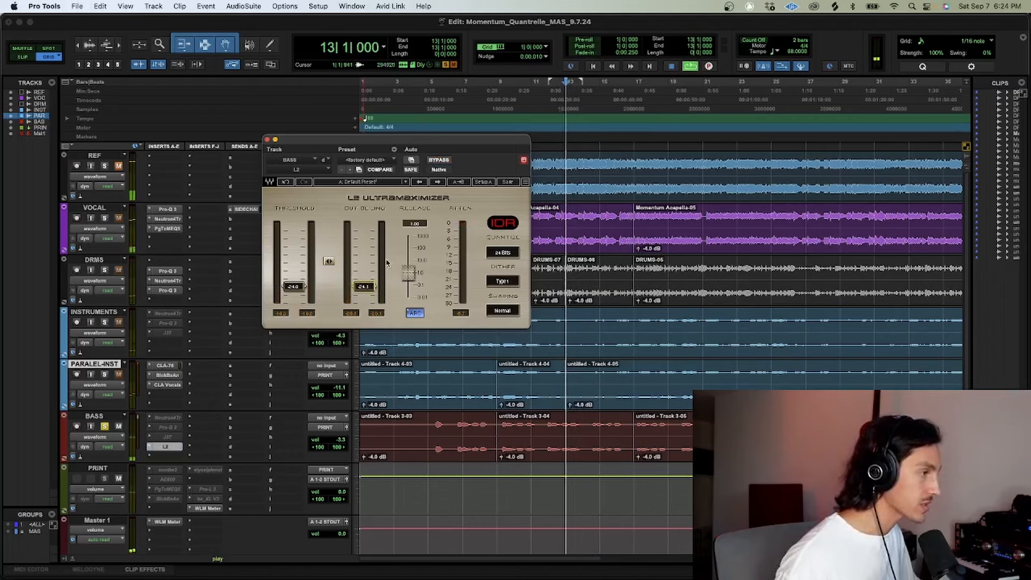
pyautogui.click(438, 160)
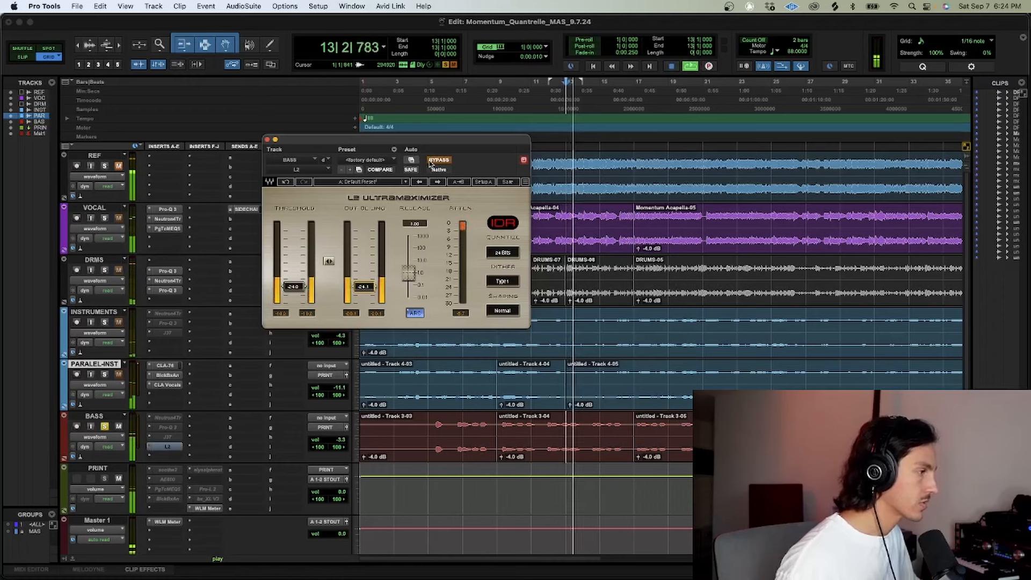
pyautogui.press('space')
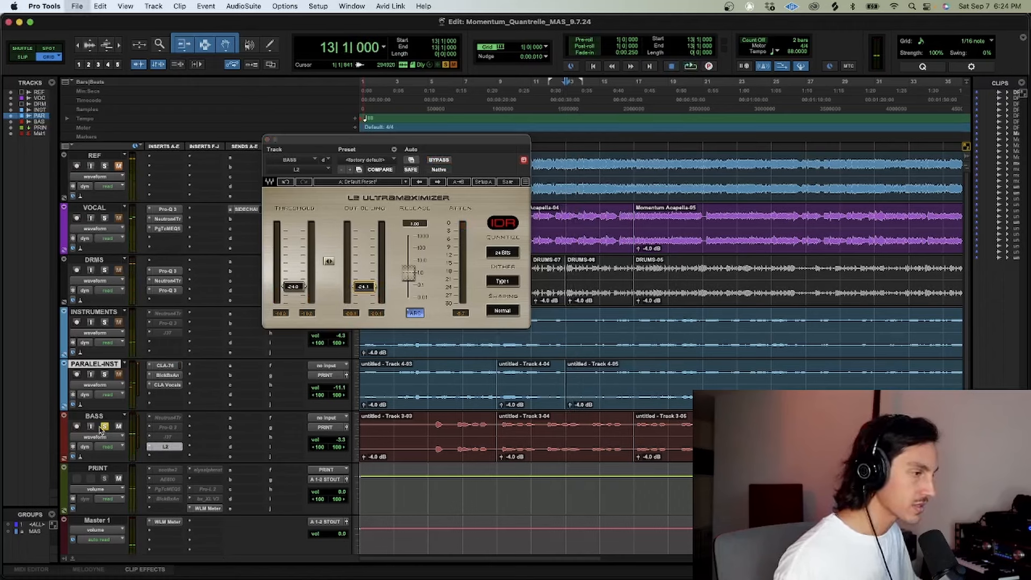
pyautogui.press('space')
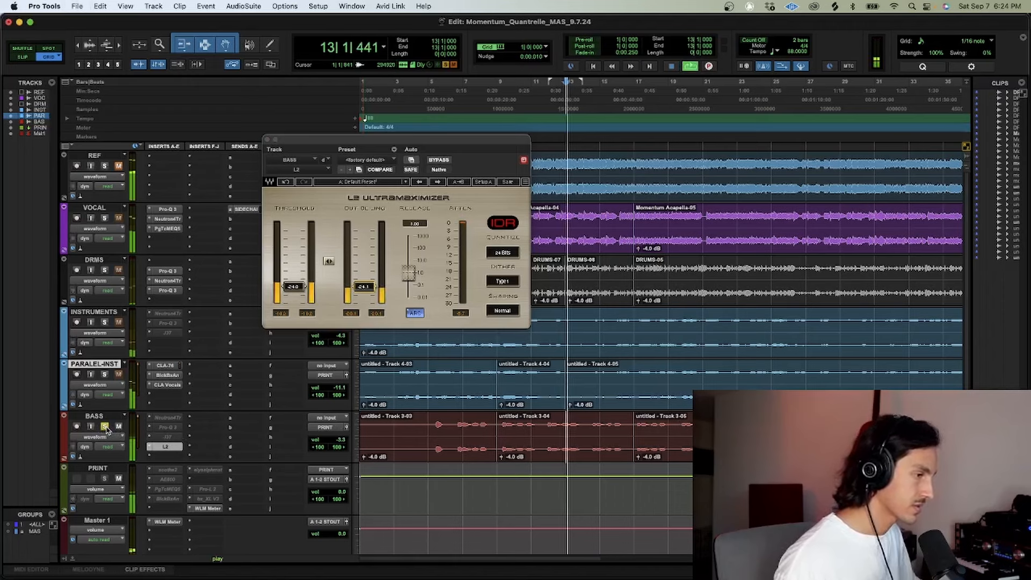
# - Unsolo the BASS track and compare the L2 bypassed and active within the full mix
pyautogui.click(107, 430)
pyautogui.press('space')
pyautogui.press('space')
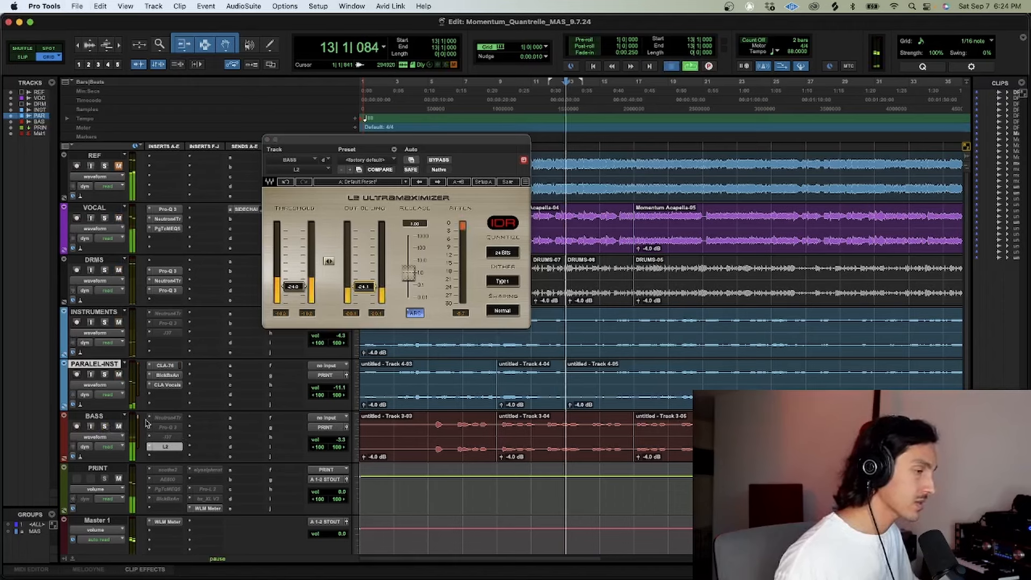
pyautogui.click(446, 159)
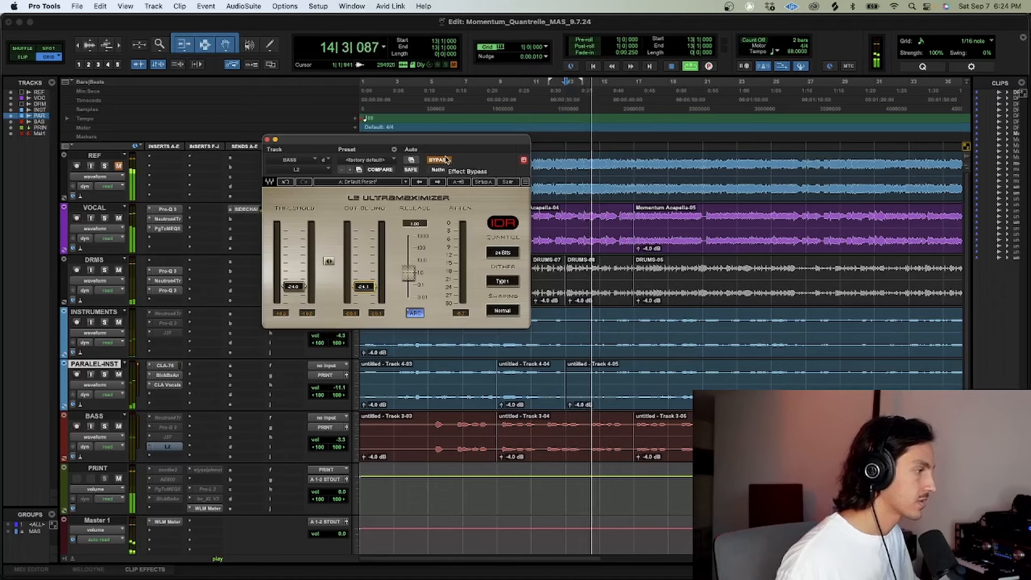
pyautogui.click(446, 160)
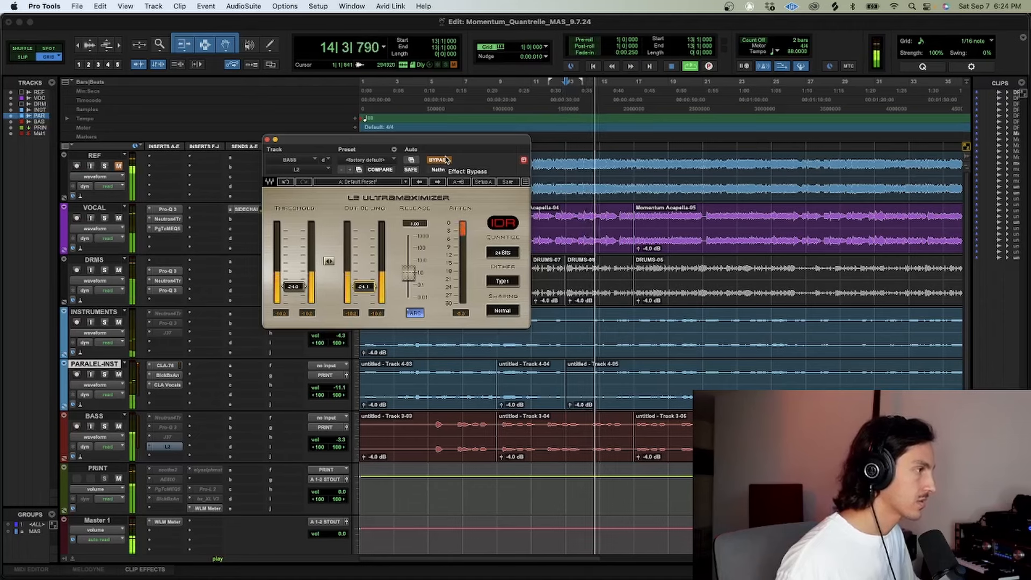
# - Play from bar 11, raise the BASS volume to -0.7, and set the L2 threshold to -25.1 with the ceiling at -24.8
pyautogui.click(548, 429)
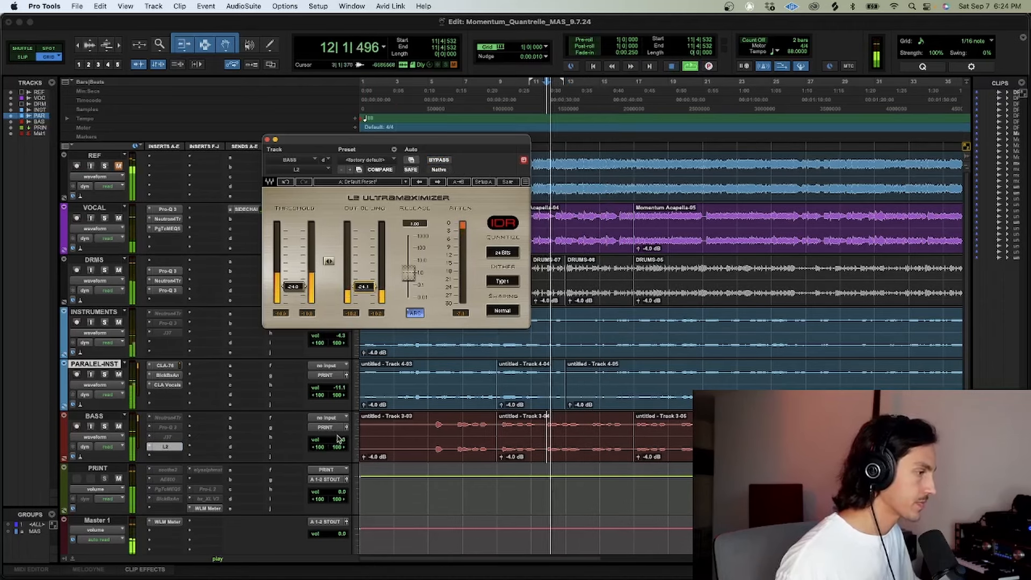
pyautogui.moveTo(340, 439); pyautogui.dragTo(344, 421)
pyautogui.moveTo(329, 261); pyautogui.dragTo(364, 288)
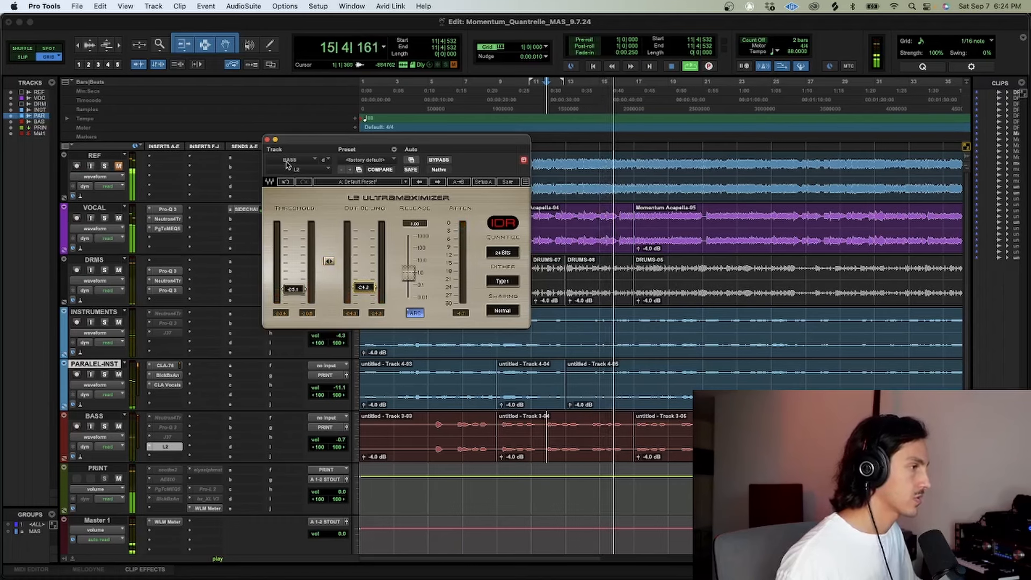
pyautogui.click(268, 140)
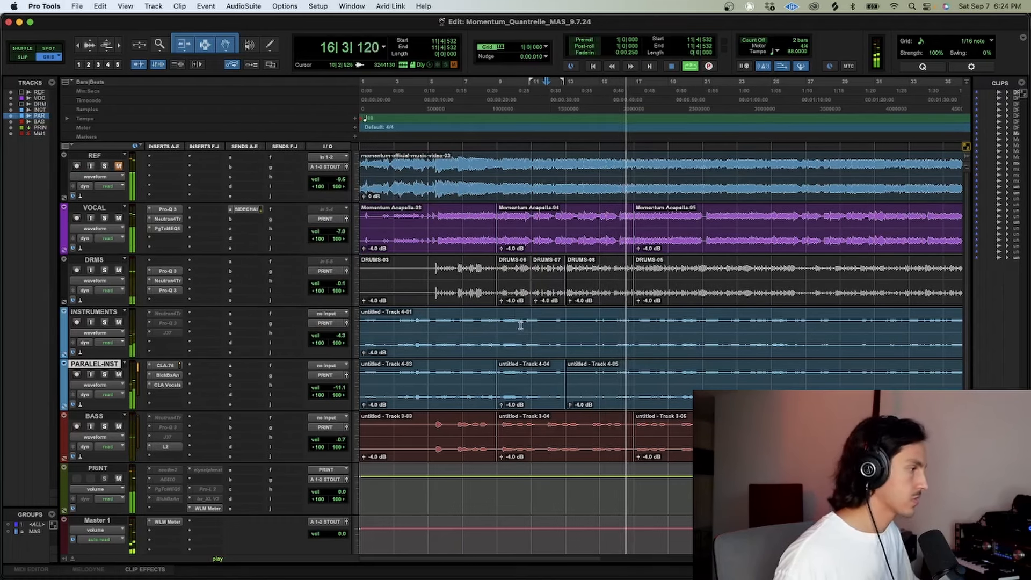
# - Extend the track selection to include INSTRUMENTS along with PARALEL-INST and stop playback
pyautogui.keyDown('shift'); pyautogui.click(100, 315); pyautogui.keyUp('shift')
pyautogui.press('super+bracketleft')
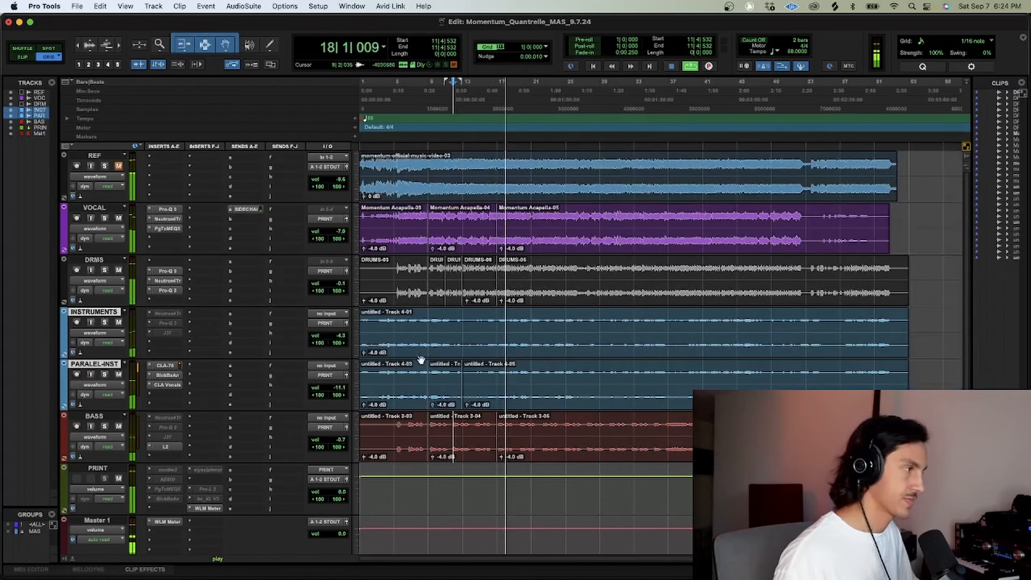
pyautogui.press('space')
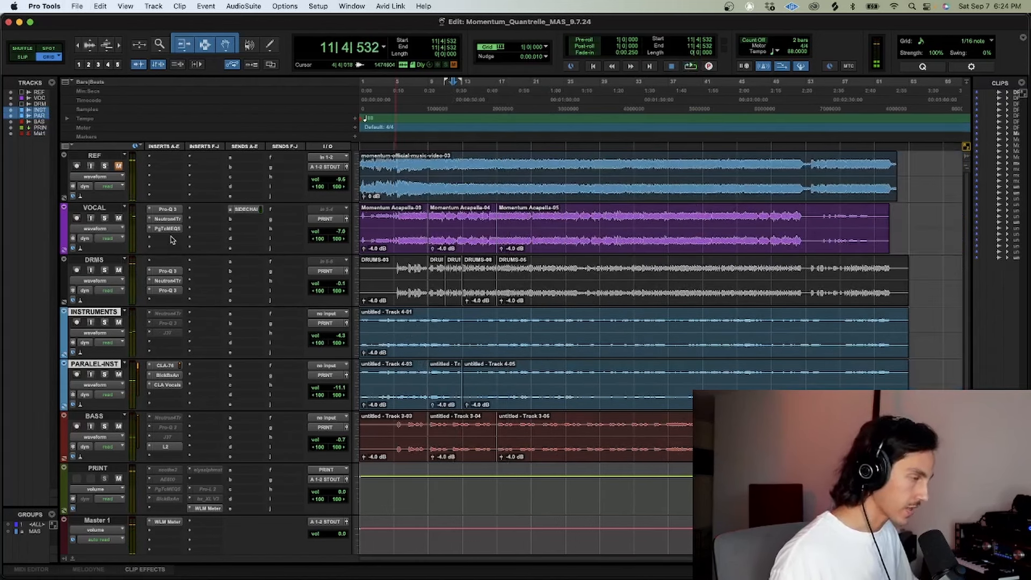
# - Insert the stereo CLA Vocals plug-in in the fourth insert slot of the VOCAL track
pyautogui.click(172, 240)
pyautogui.write('deca')
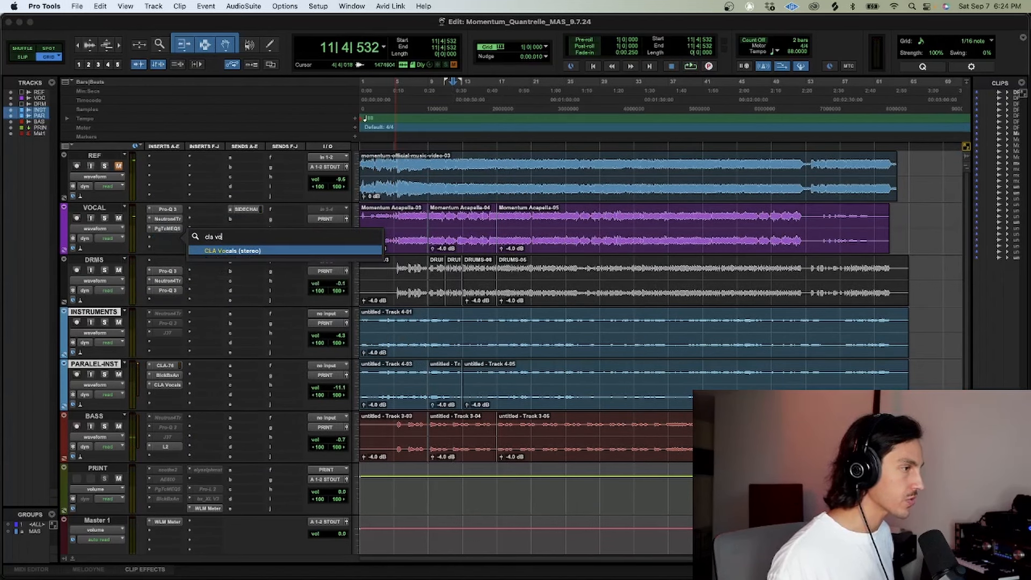
pyautogui.press('Return')
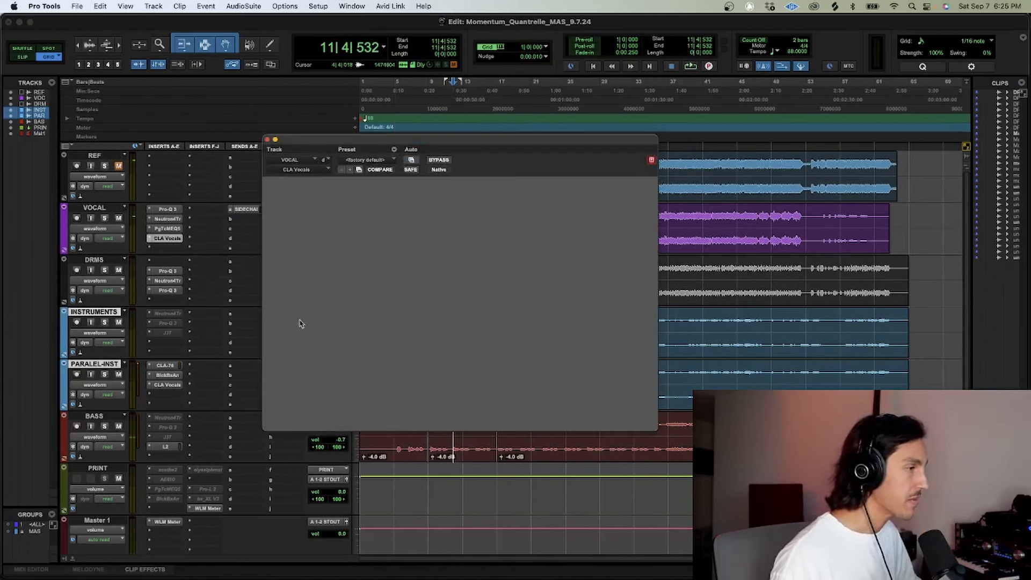
# - Set the CLA Vocals bass to Sub, mute reverb and delay, lower bass and pitch, and slightly raise treble and compress
pyautogui.click(371, 255)
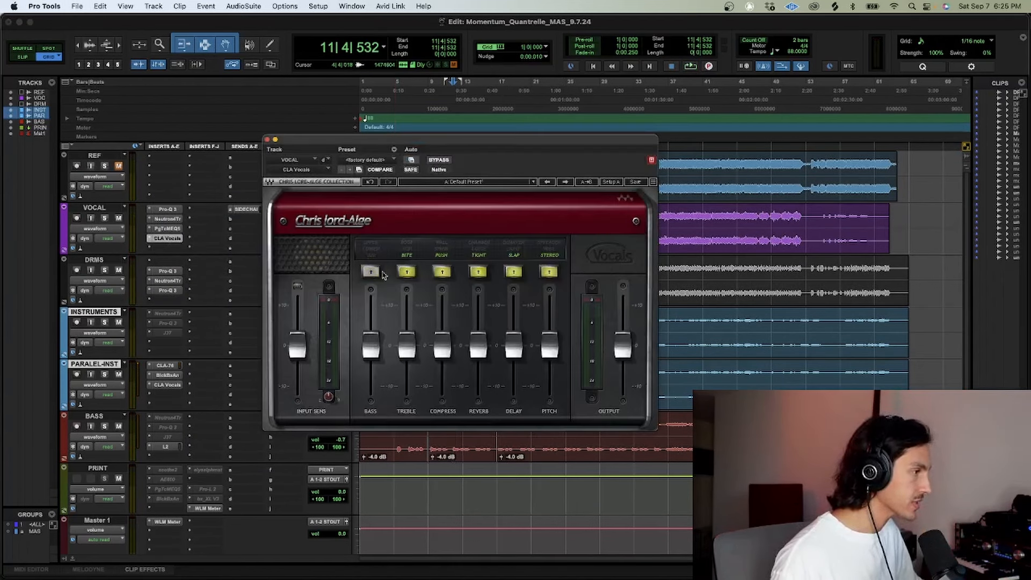
pyautogui.click(370, 272)
pyautogui.moveTo(371, 348); pyautogui.dragTo(479, 344)
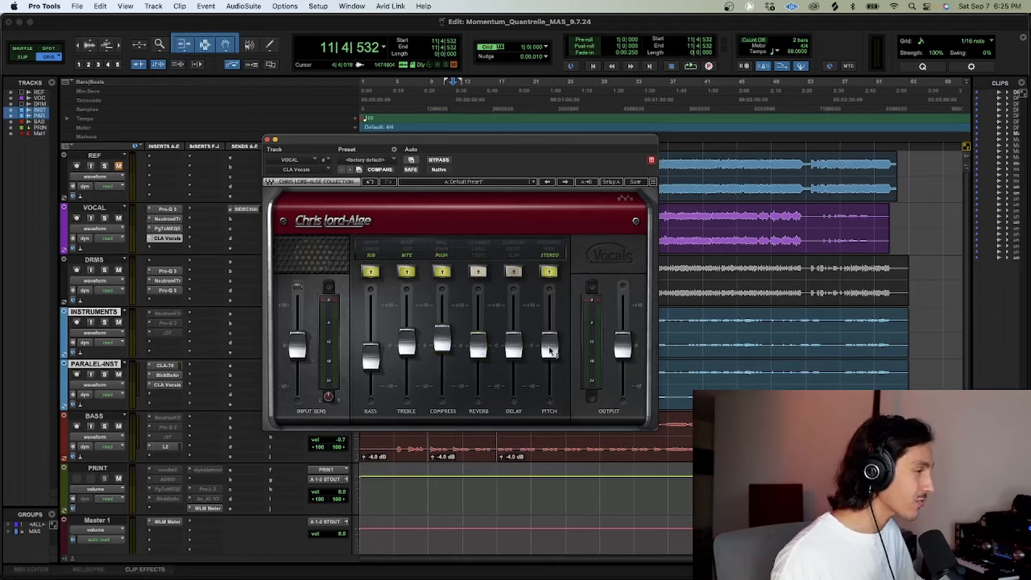
pyautogui.moveTo(553, 342); pyautogui.dragTo(554, 359)
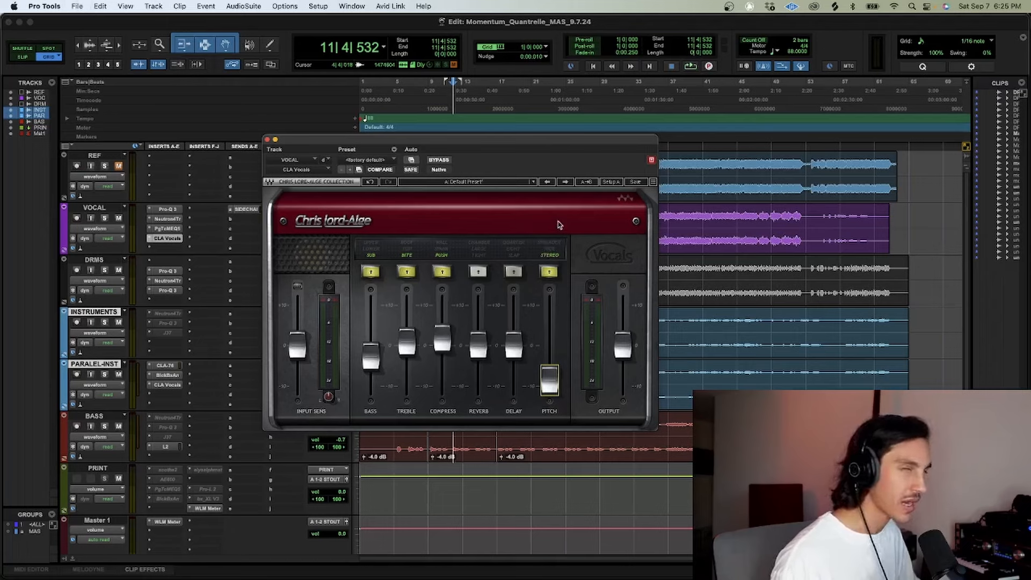
# - Audition the vocal with the Stereo pitch effect off and on, and lower its pitch fader to -9.5
pyautogui.press('space')
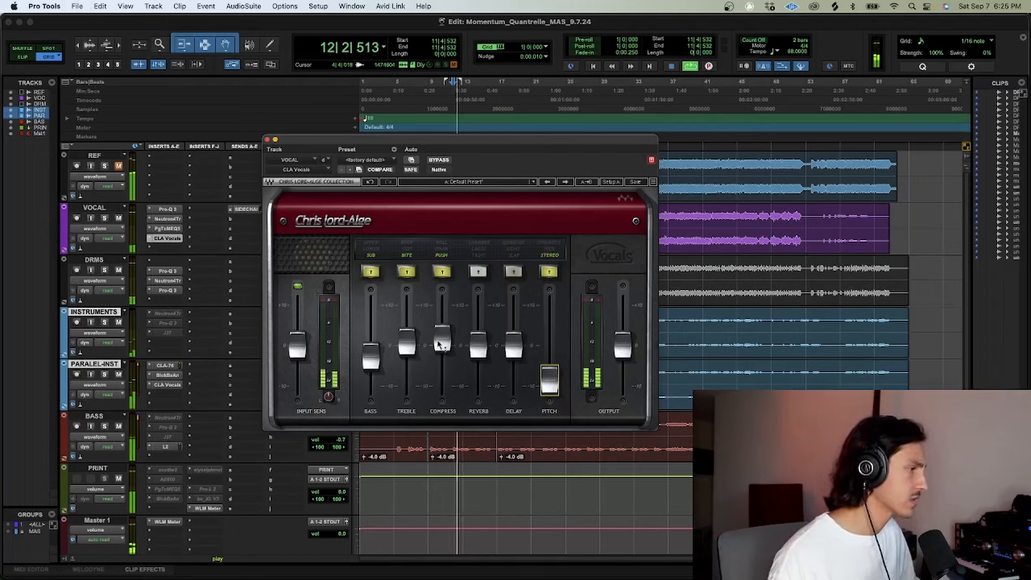
pyautogui.click(554, 260)
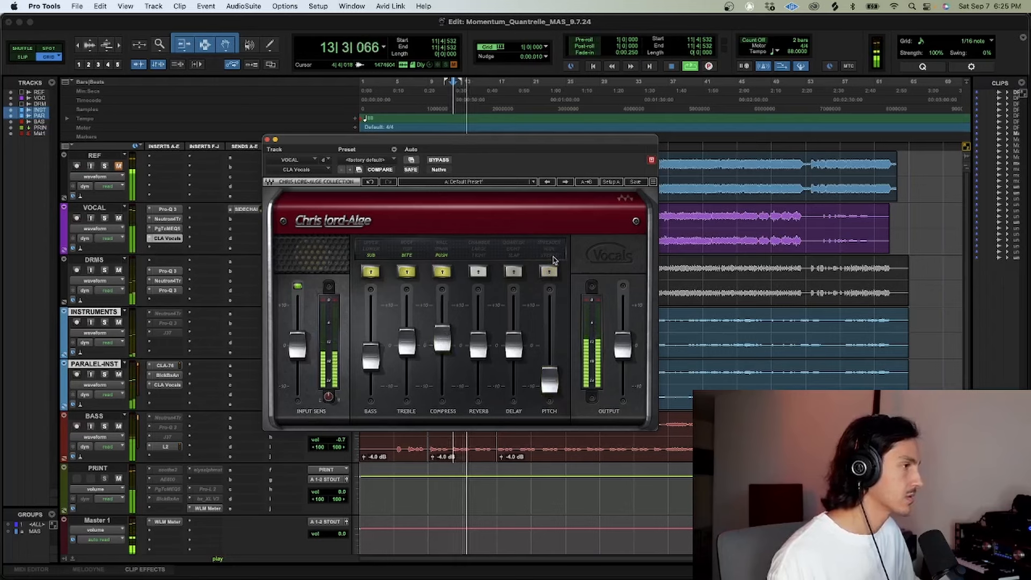
pyautogui.click(554, 260)
pyautogui.moveTo(549, 380); pyautogui.dragTo(556, 383)
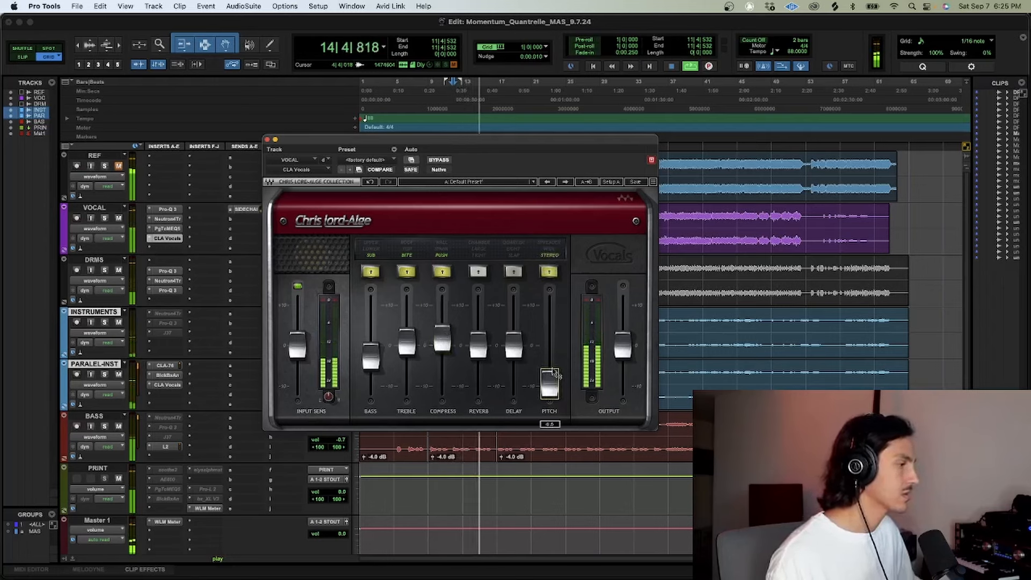
# - Lower the CLA Vocals output slightly to match levels, comparing the plug-in bypassed and active
pyautogui.click(440, 161)
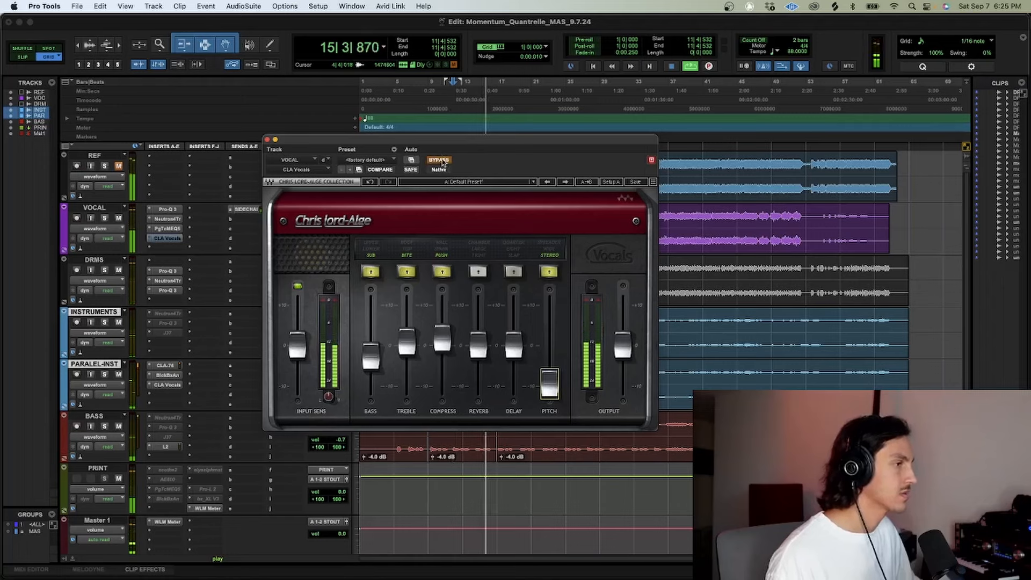
pyautogui.click(441, 161)
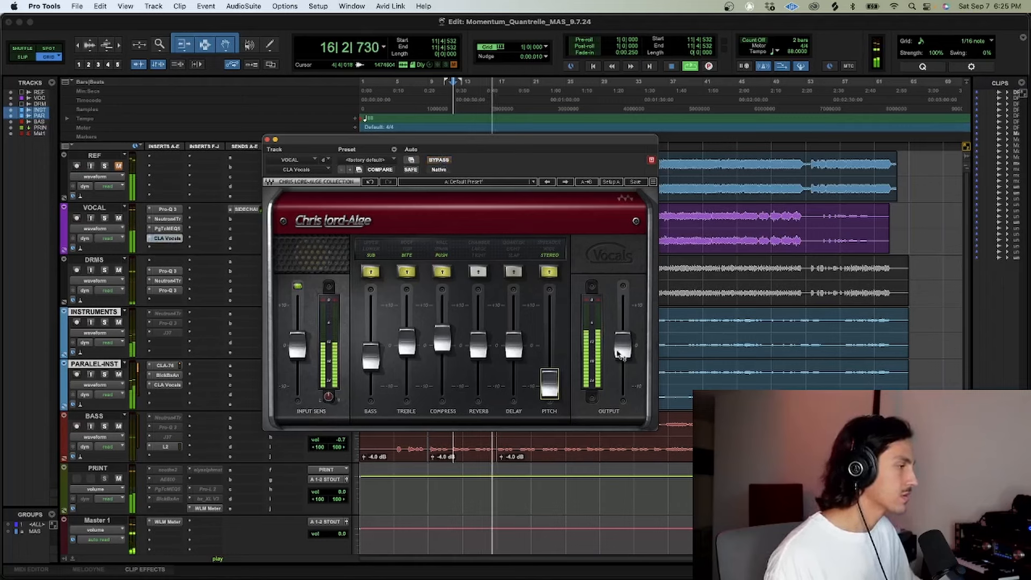
pyautogui.moveTo(623, 347); pyautogui.dragTo(623, 350)
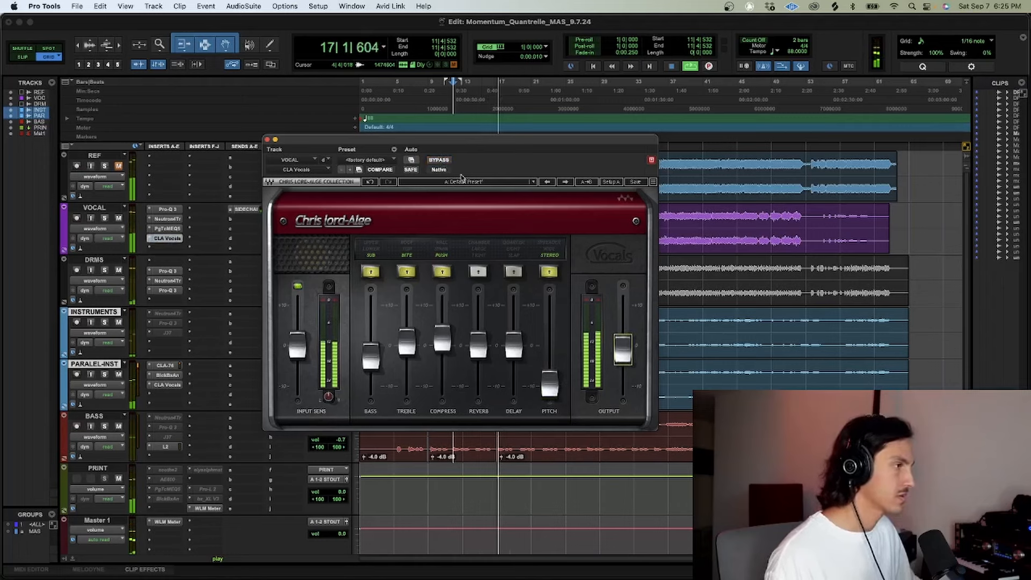
pyautogui.click(443, 162)
pyautogui.click(444, 161)
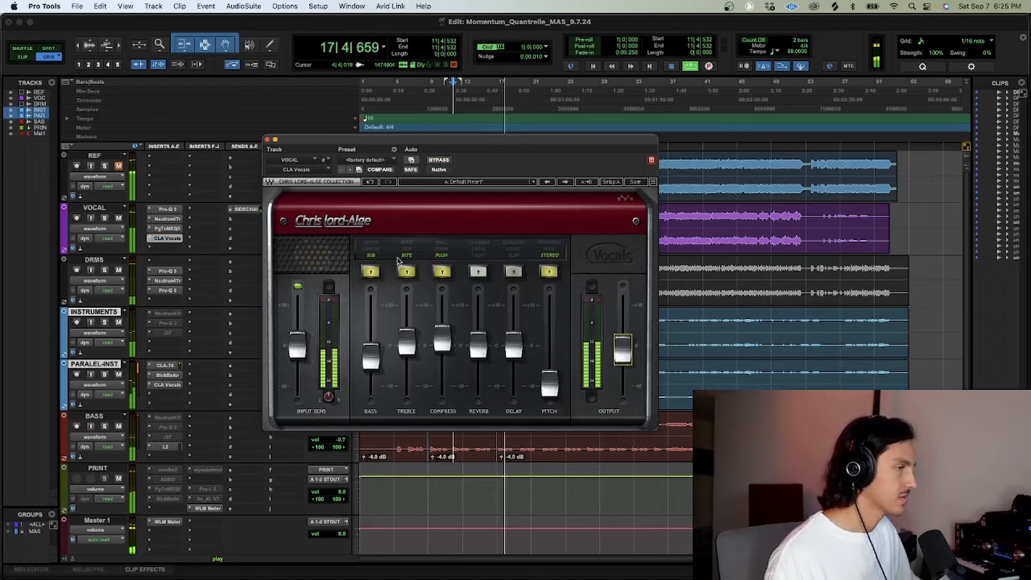
# - Stop playback and check the VOCAL track's Neutron transient shaper before returning to CLA Vocals
pyautogui.press('space')
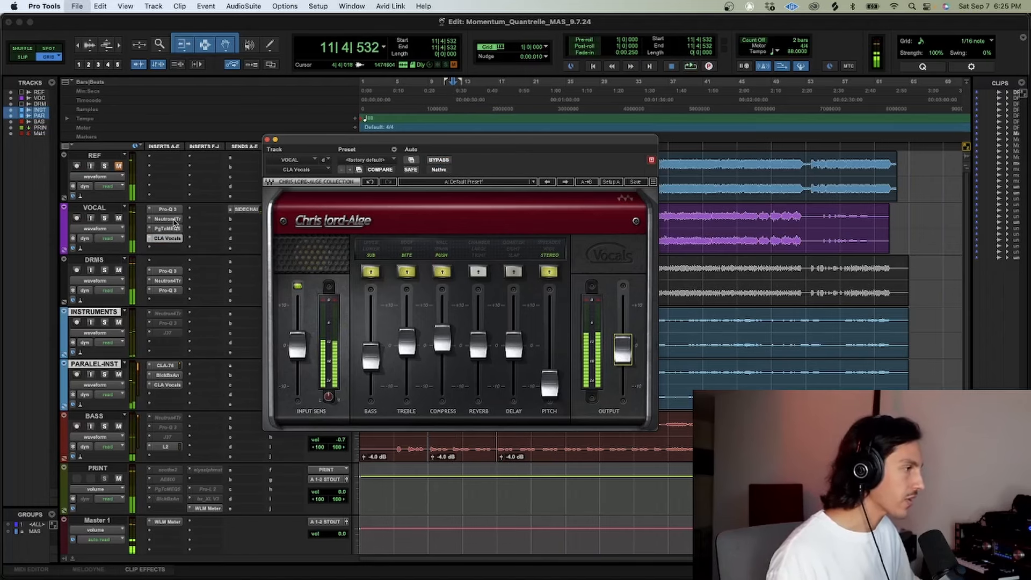
pyautogui.click(172, 219)
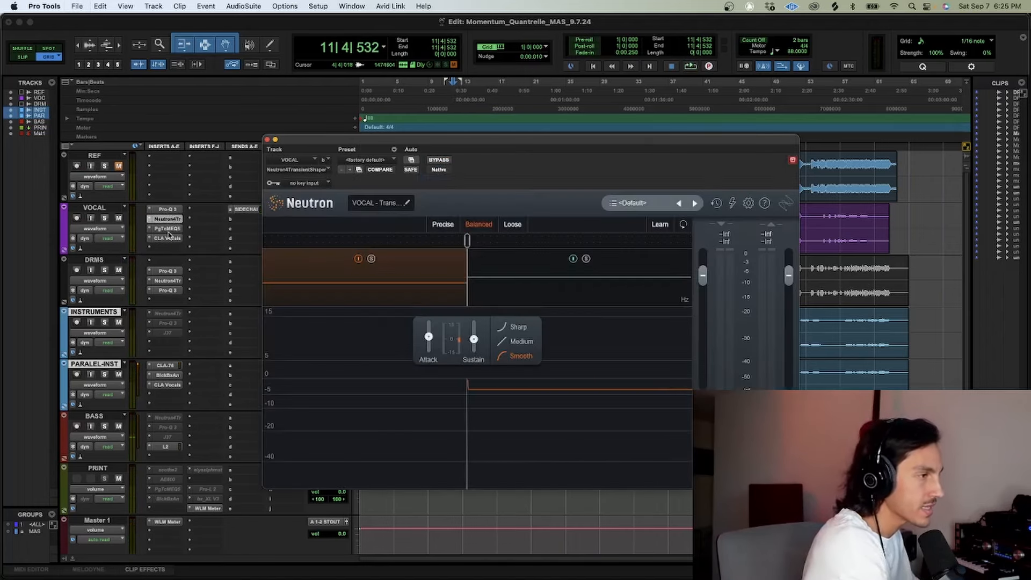
pyautogui.click(168, 237)
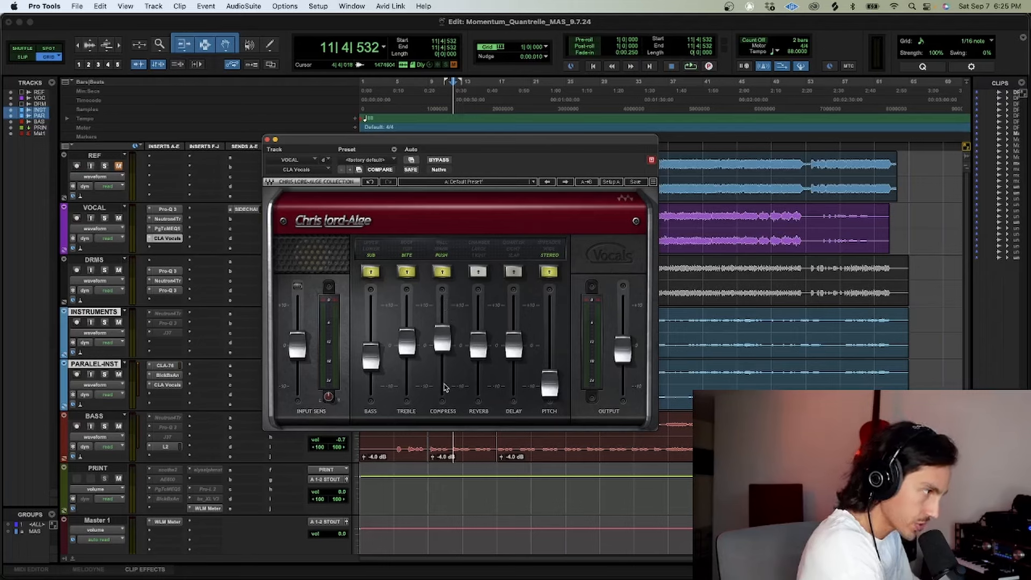
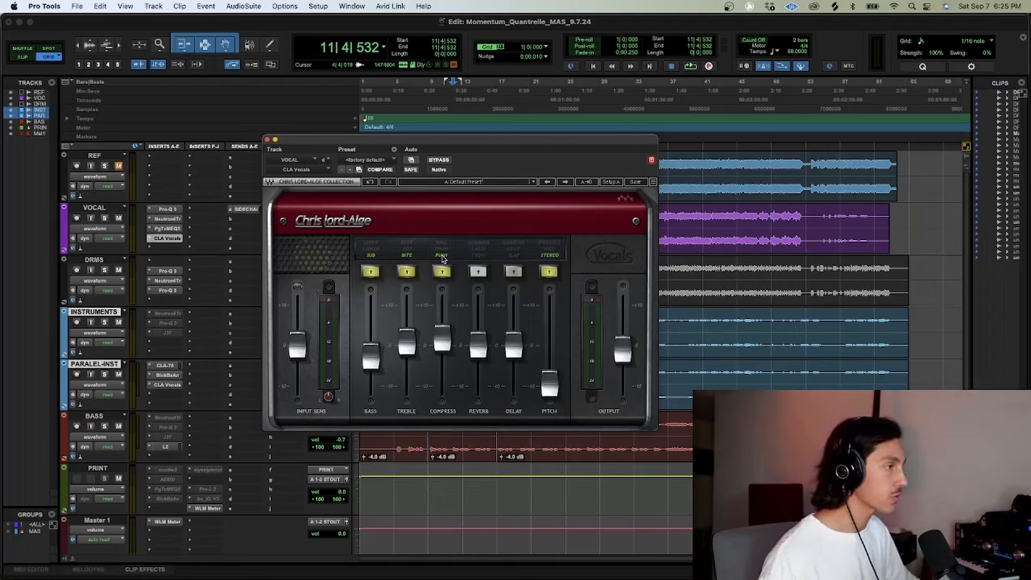
# - Compare the vocal with the CLA Vocals compressor off and on, leave it on Push, and save the session
pyautogui.click(442, 257)
pyautogui.press('space')
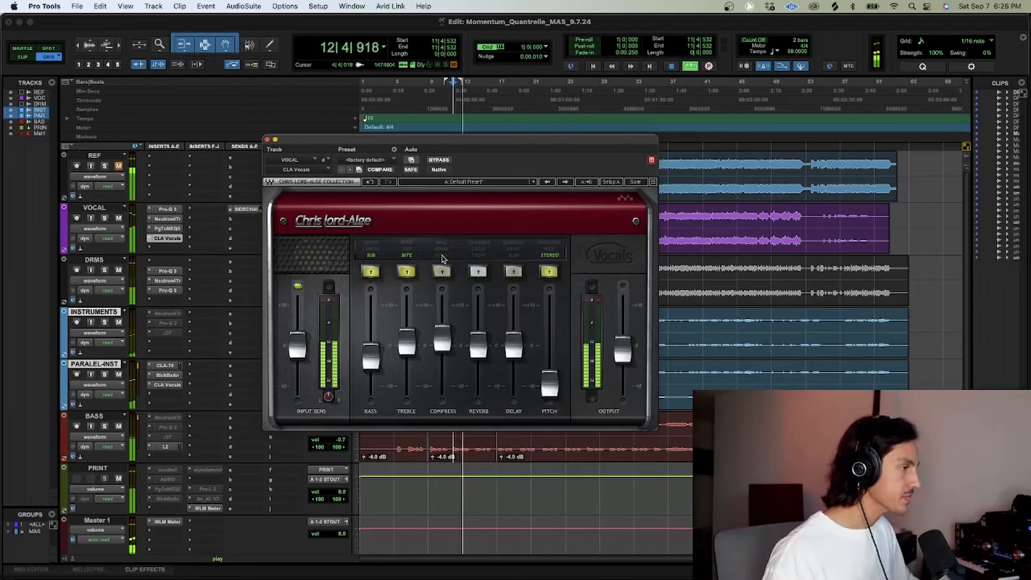
pyautogui.click(443, 258)
pyautogui.press('space')
pyautogui.press('space')
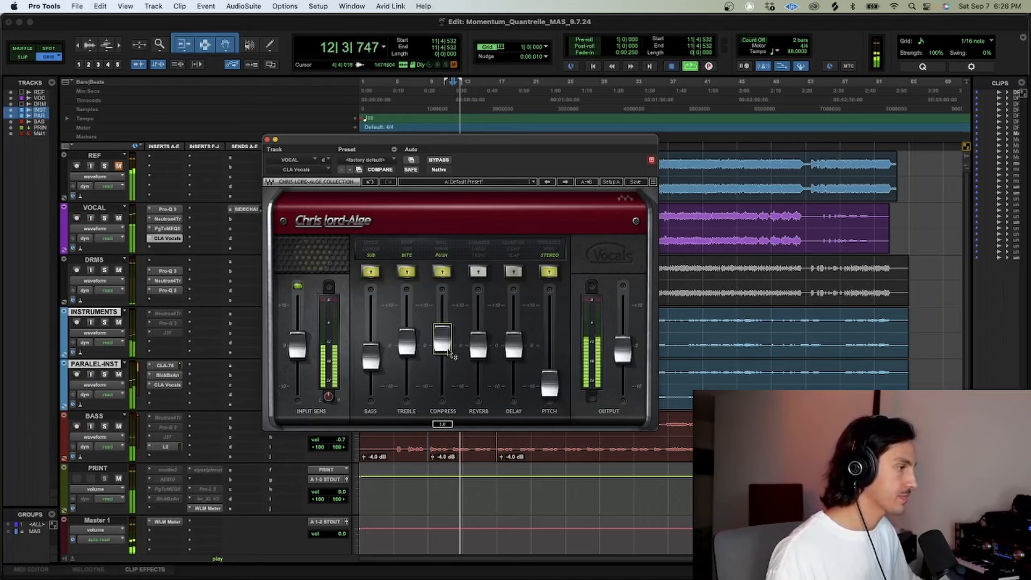
pyautogui.press('space')
pyautogui.press('super+s')
# - In the VOCAL track's Pro-Q 3, set the 213.98 Hz bell band's gain to -1.98 dB
pyautogui.click(167, 210)
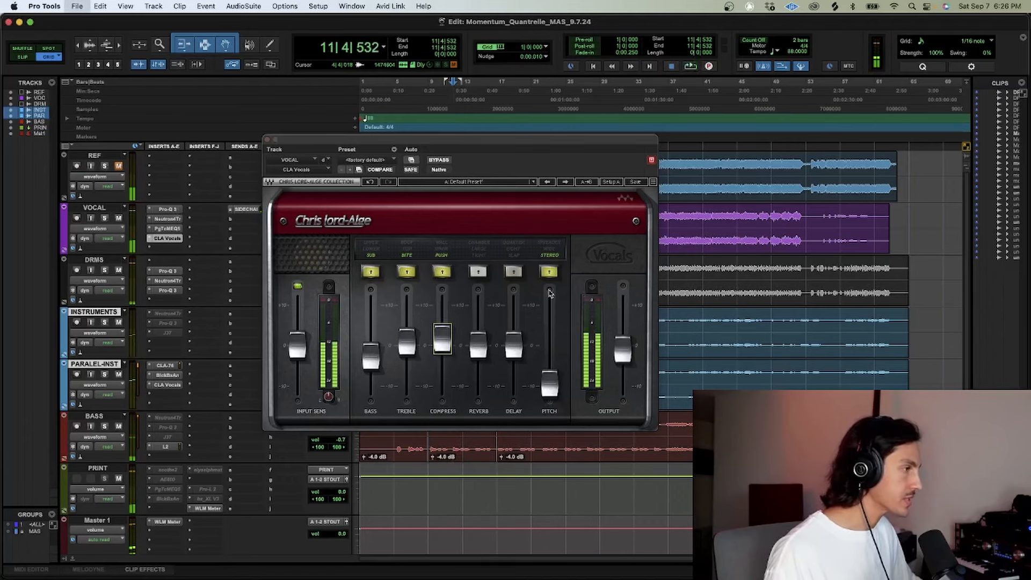
pyautogui.moveTo(521, 344); pyautogui.dragTo(520, 348)
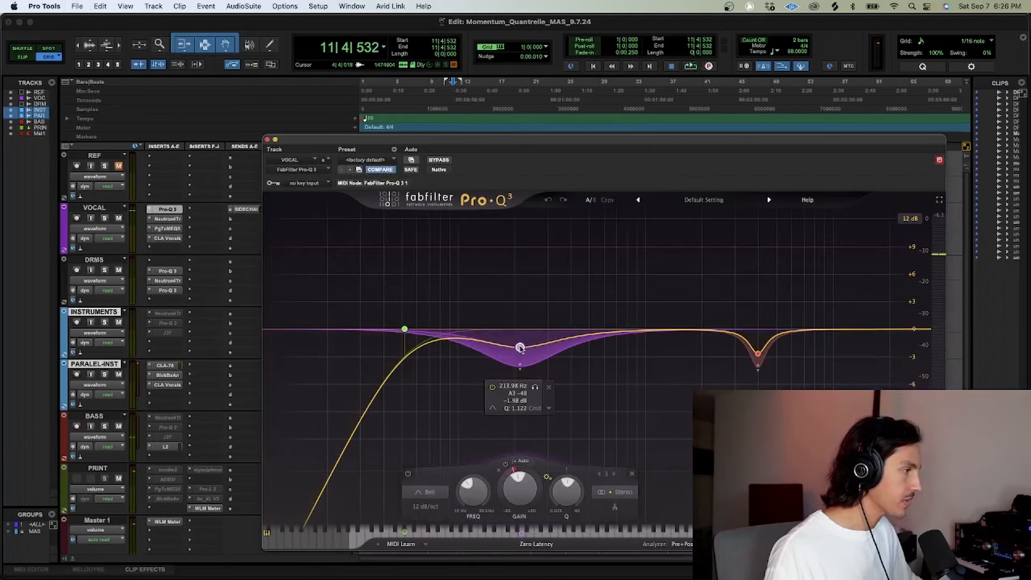
# - Nudge the low band's Sustain in the VOCAL track's Neutron transient shaper and compare the vocal with all its inserts bypassed and active
pyautogui.click(167, 219)
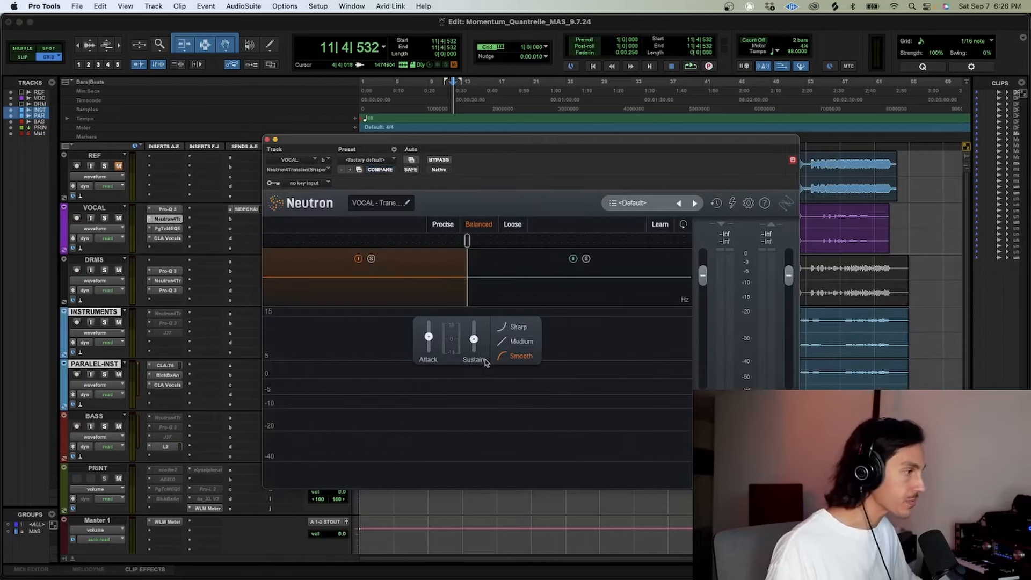
pyautogui.moveTo(474, 343); pyautogui.dragTo(476, 345)
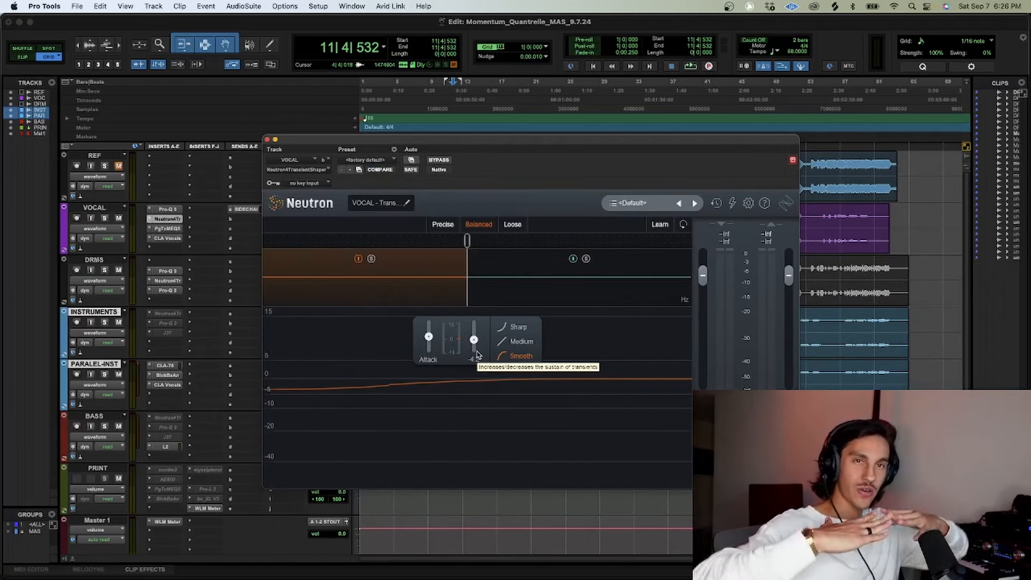
pyautogui.press('space')
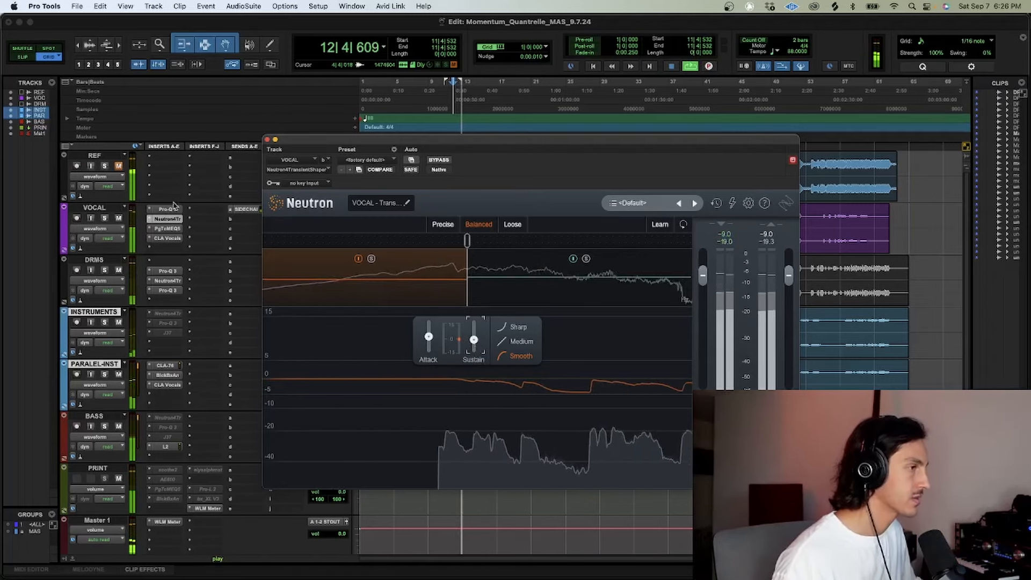
pyautogui.keyDown('shift'); pyautogui.keyDown('super'); pyautogui.click(174, 210); pyautogui.keyUp('super'); pyautogui.keyUp('shift')
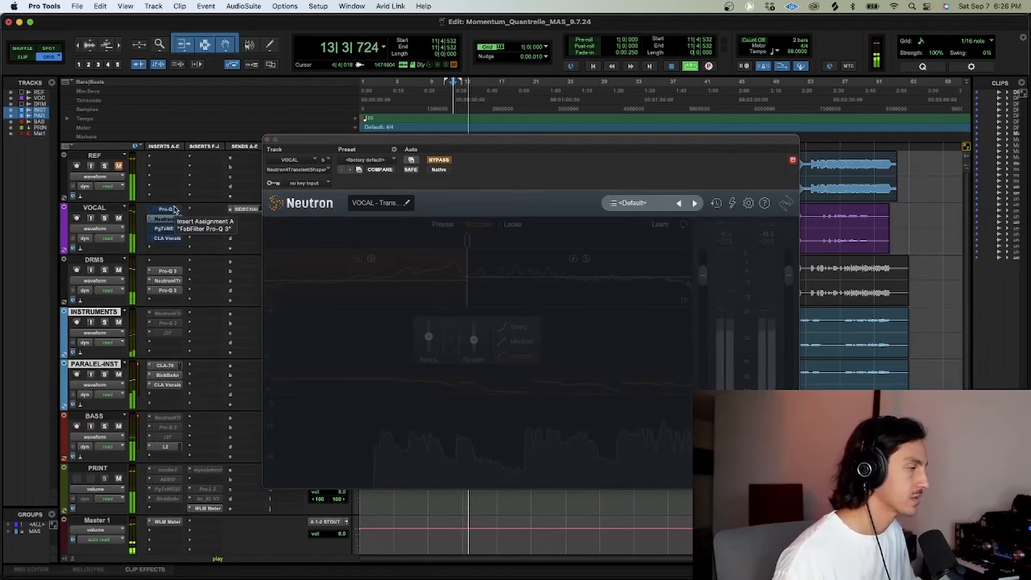
pyautogui.keyDown('shift'); pyautogui.keyDown('super'); pyautogui.click(174, 210); pyautogui.keyUp('super'); pyautogui.keyUp('shift')
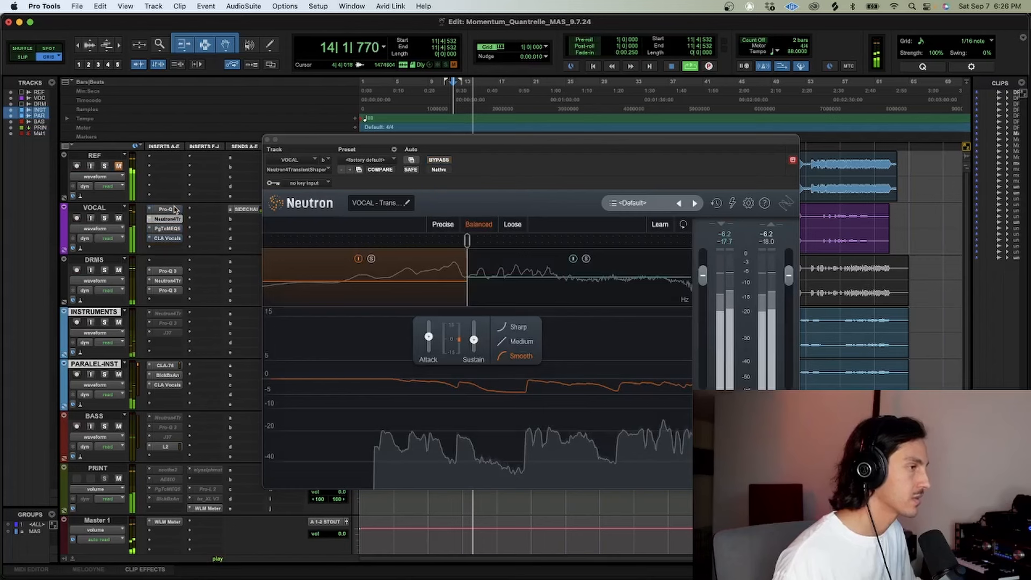
pyautogui.click(172, 237)
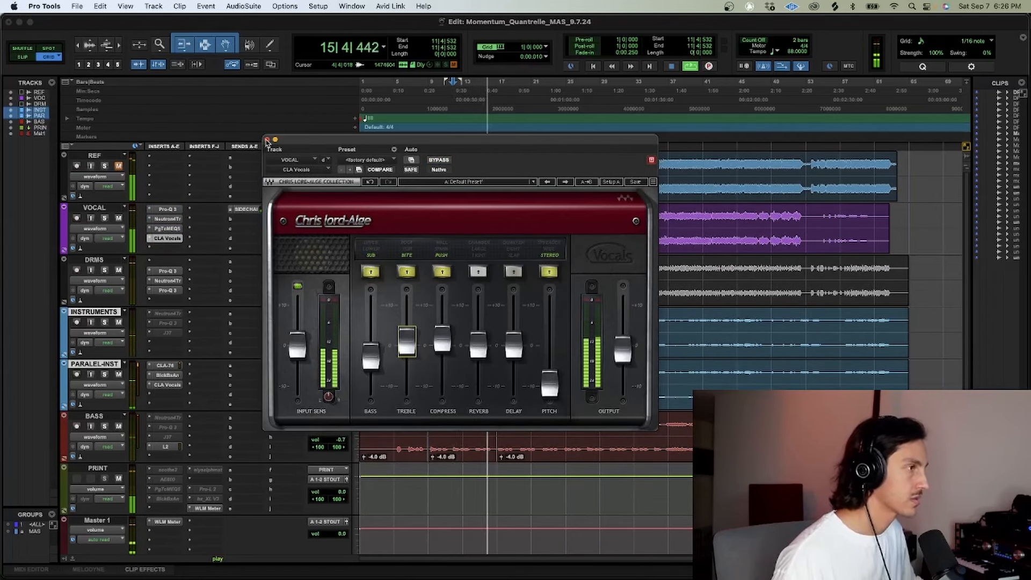
pyautogui.click(267, 140)
# - Audition the mix while checking the Black Box HG-2 on the PARALEL-INST track, close the plug-in and save the session
pyautogui.click(168, 375)
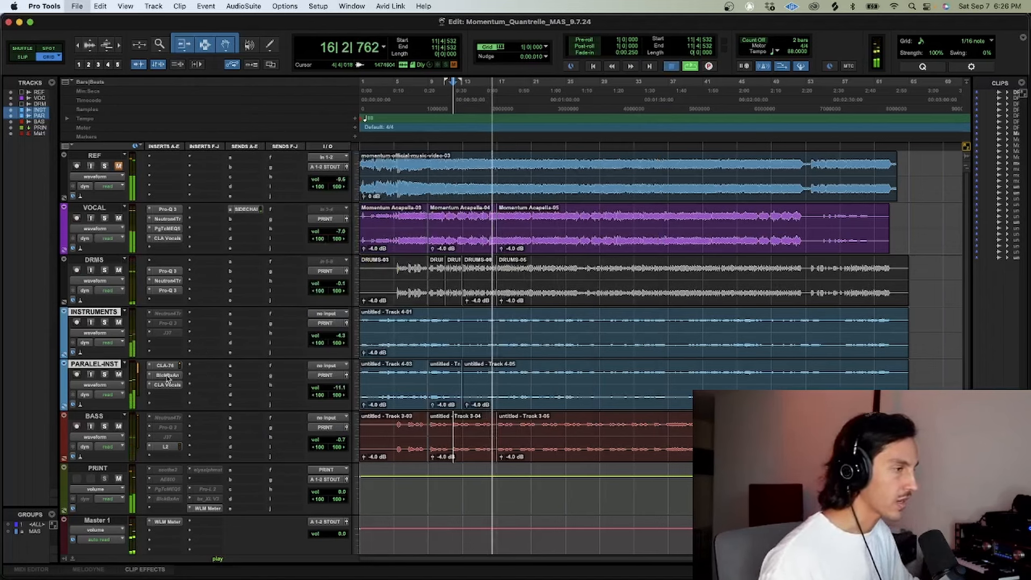
pyautogui.press('space')
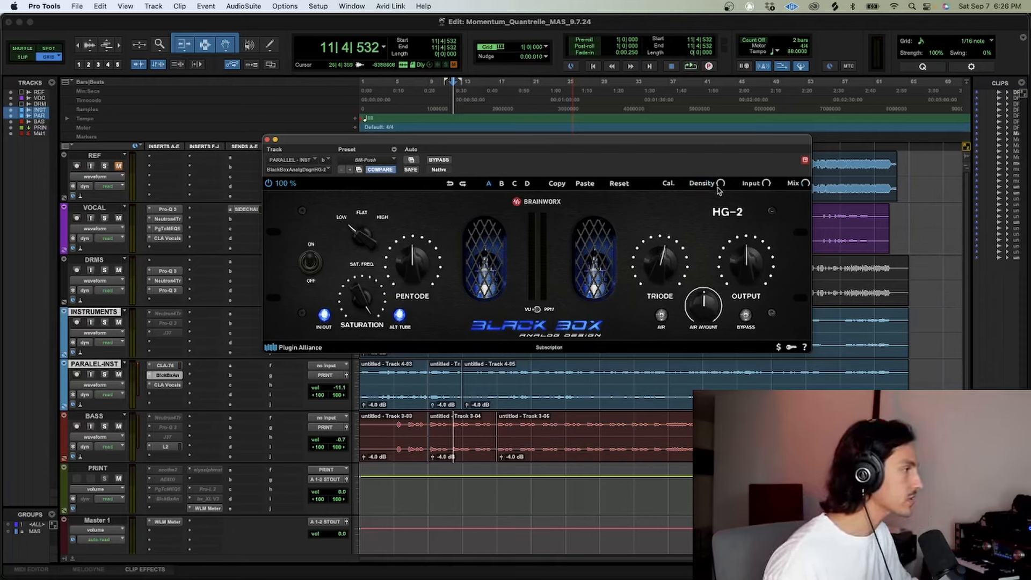
pyautogui.press('space')
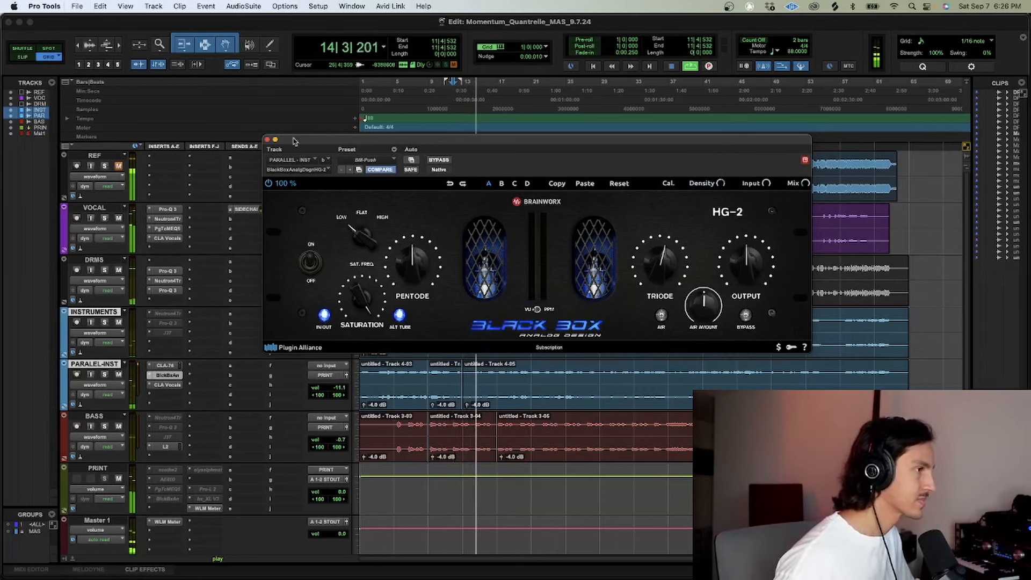
pyautogui.click(268, 140)
pyautogui.press('super+s')
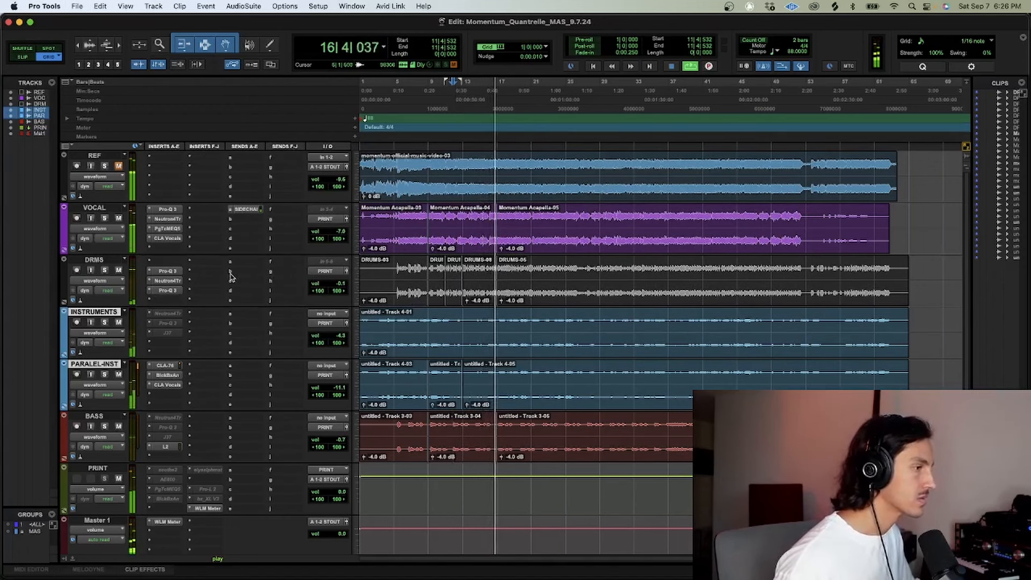
# - Copy the Black Box HG-2 to the DRMS track, set its saturation frequency to Flat and adjust its drive during playback
pyautogui.press('space')
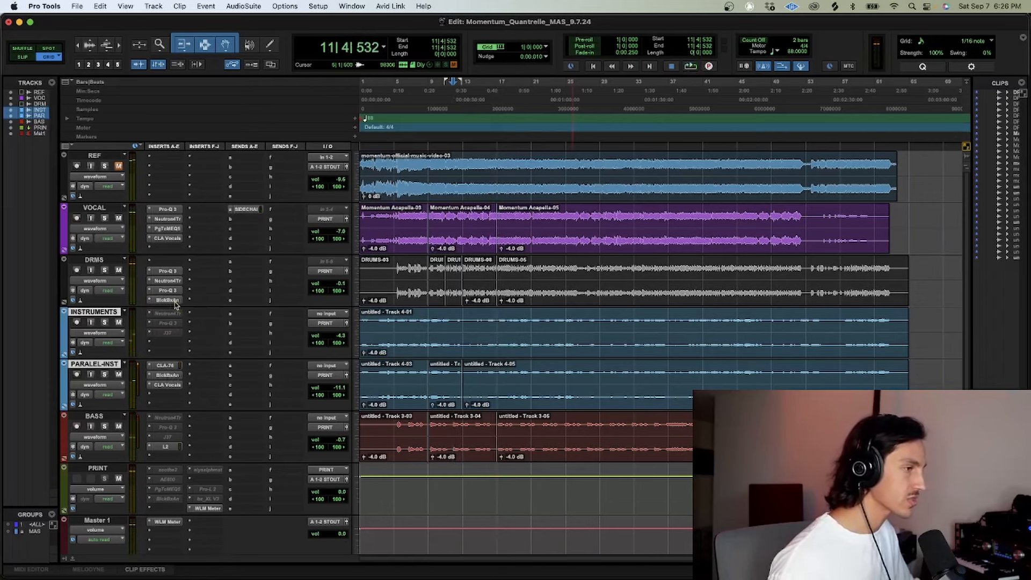
pyautogui.click(168, 300)
pyautogui.moveTo(480, 146); pyautogui.dragTo(454, 304)
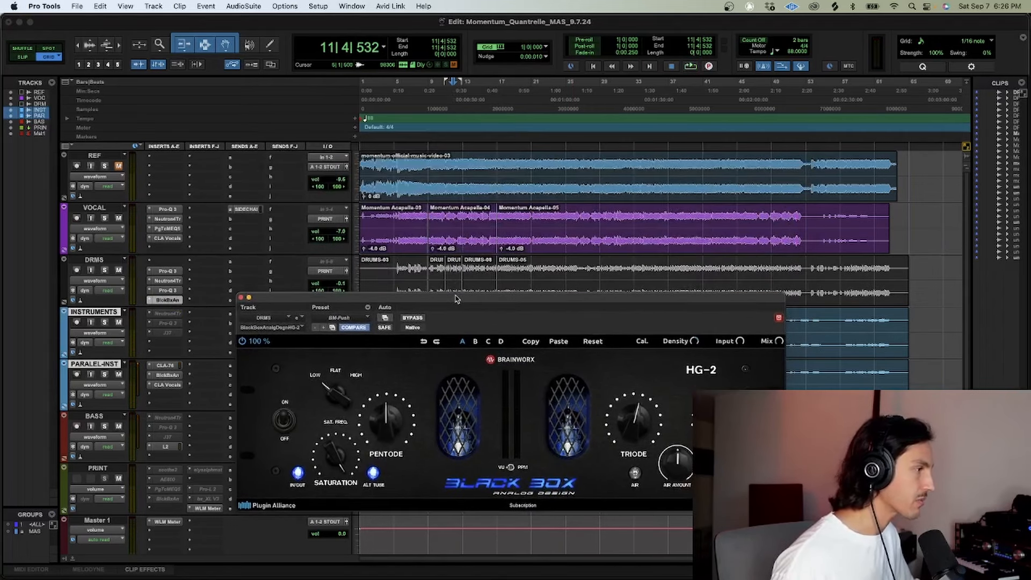
pyautogui.press('space')
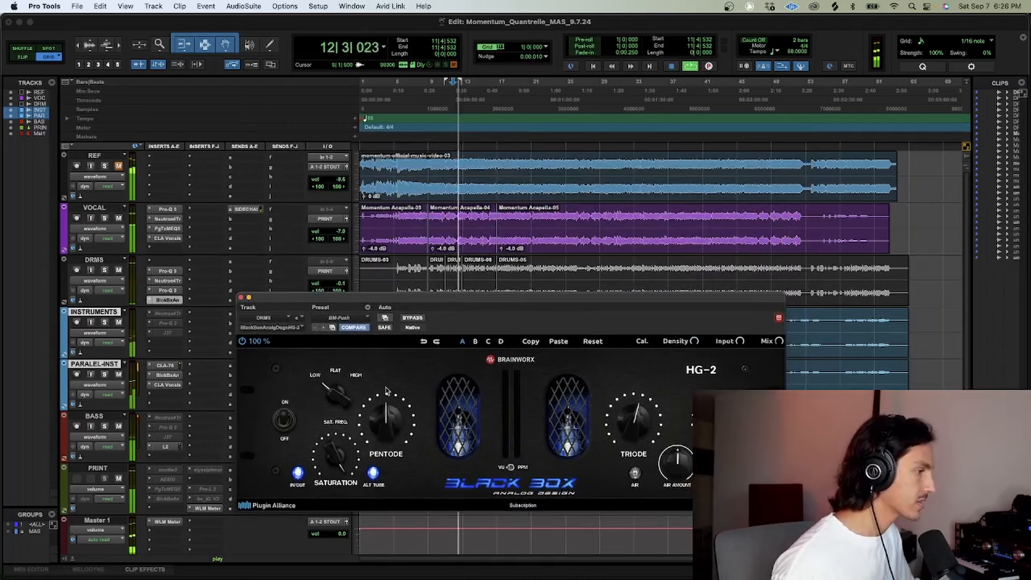
pyautogui.moveTo(339, 392); pyautogui.dragTo(337, 382)
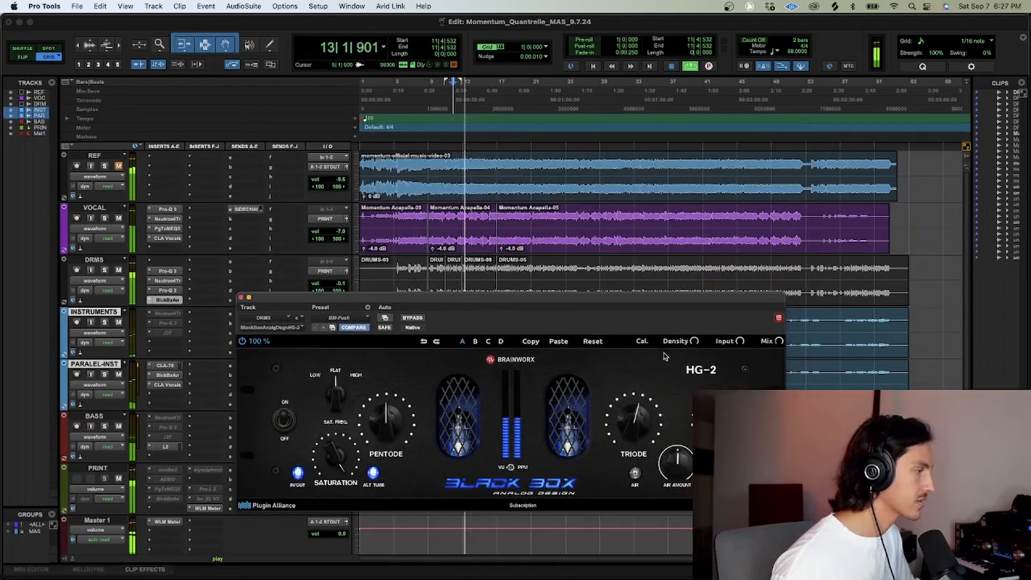
pyautogui.moveTo(697, 343); pyautogui.dragTo(698, 351)
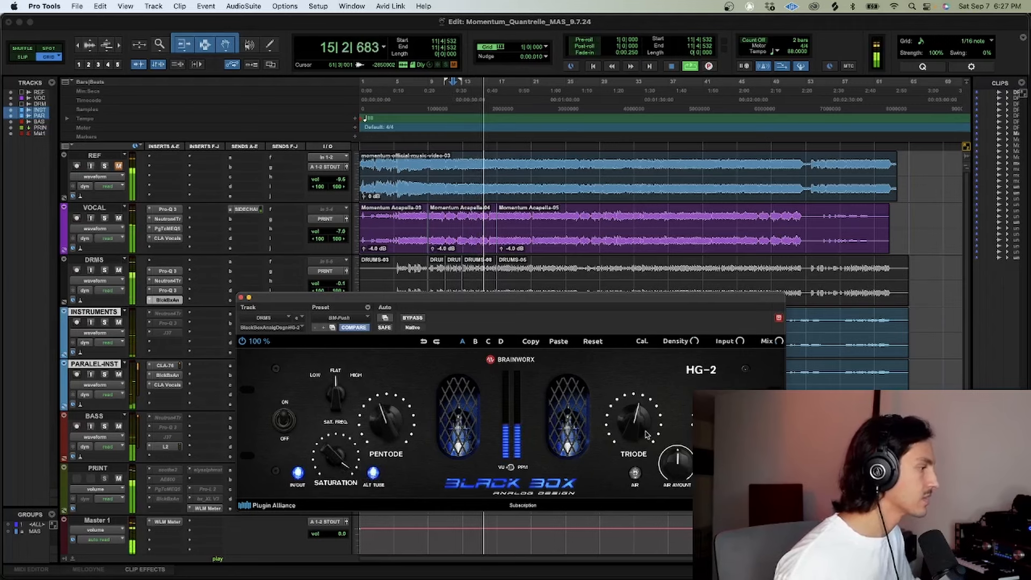
# - Compare the drums with the HG-2 bypassed and active, then check the plug-in's Mix amount
pyautogui.click(412, 318)
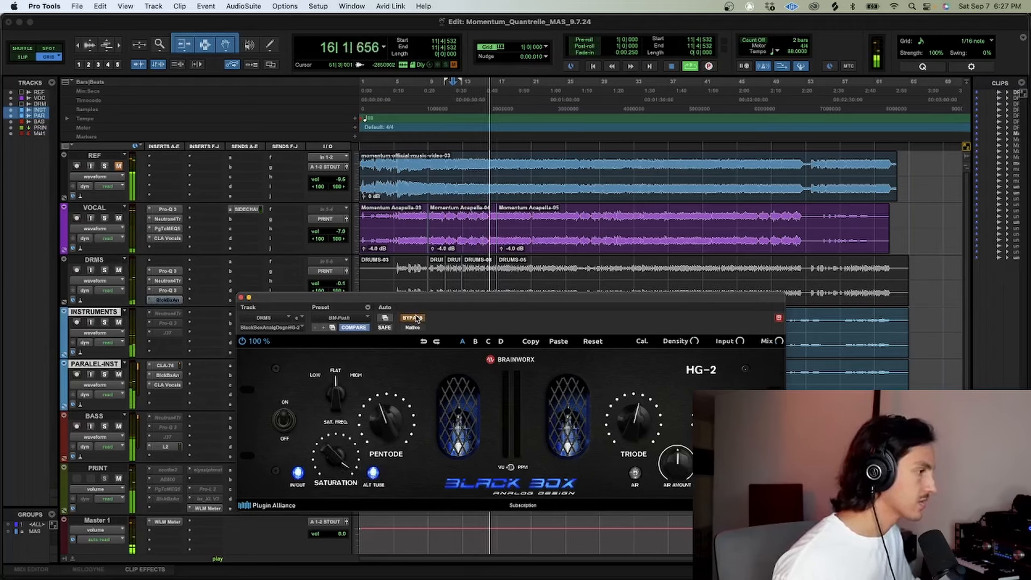
pyautogui.click(413, 318)
pyautogui.moveTo(778, 345)
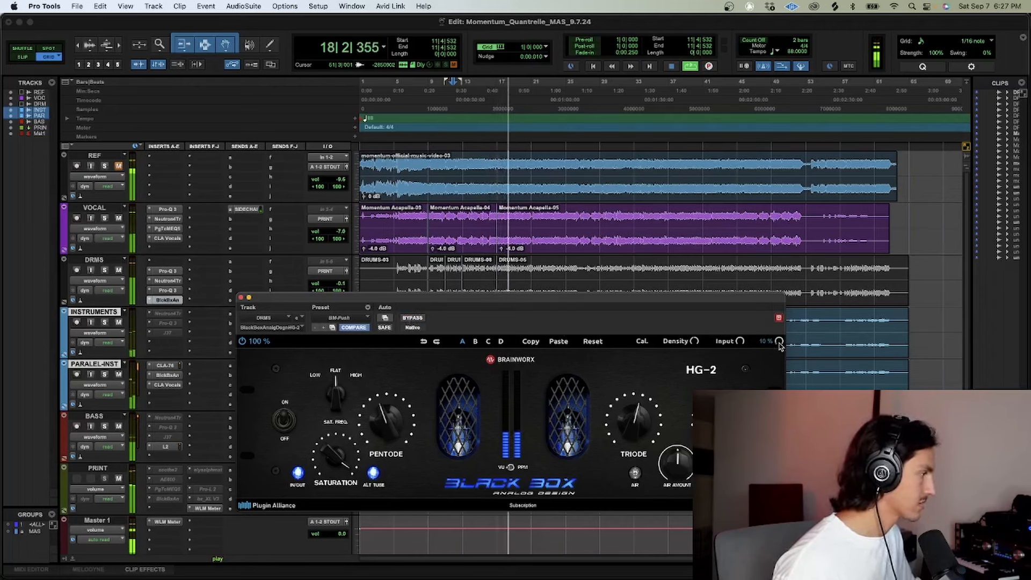
# - Raise the VOCAL track's volume to -6.5 dB, close the HG-2 window and stop playback
pyautogui.click(338, 232)
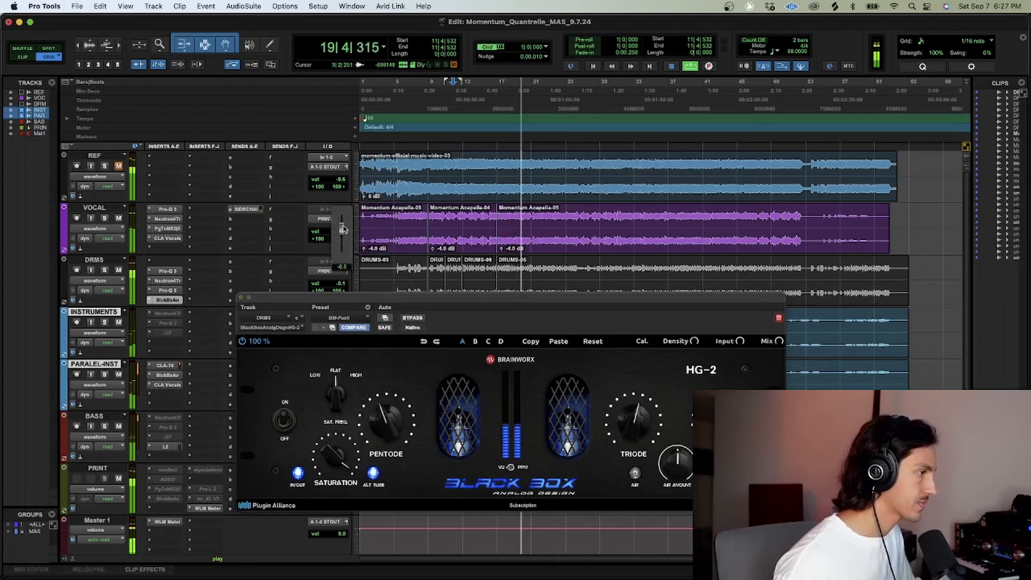
pyautogui.moveTo(343, 229); pyautogui.dragTo(344, 229)
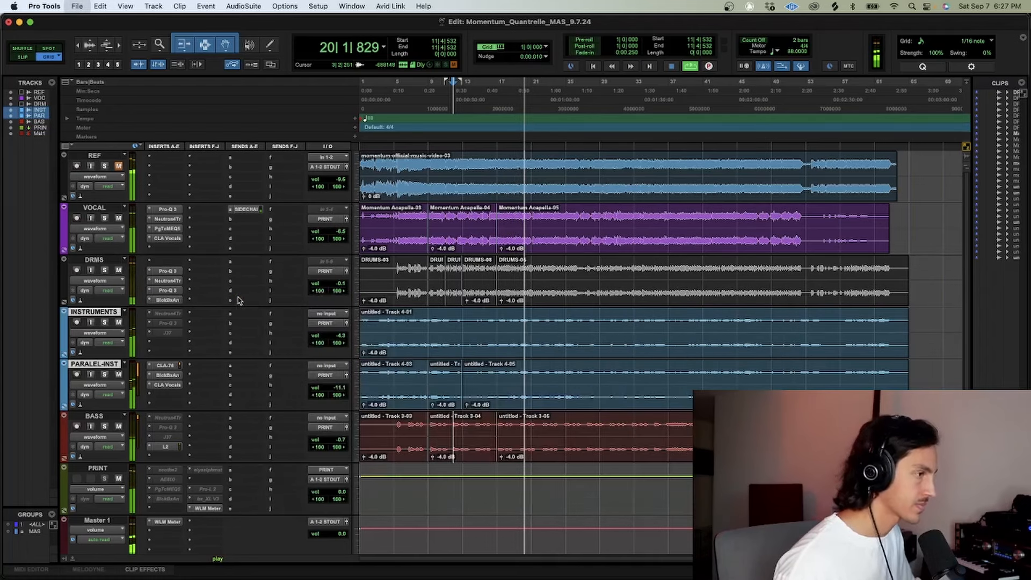
pyautogui.click(242, 297)
pyautogui.press('space')
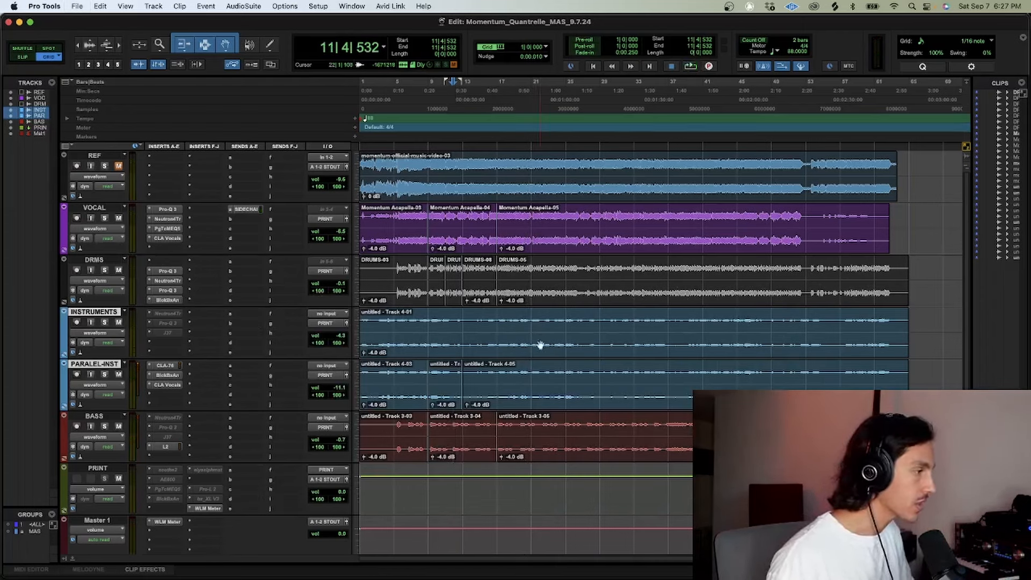
# - Separate the INSTRUMENTS and PARALEL-INST clips from bar 9 to bar 22 and save the session
pyautogui.moveTo(538, 326); pyautogui.dragTo(430, 396)
pyautogui.press('super+e')
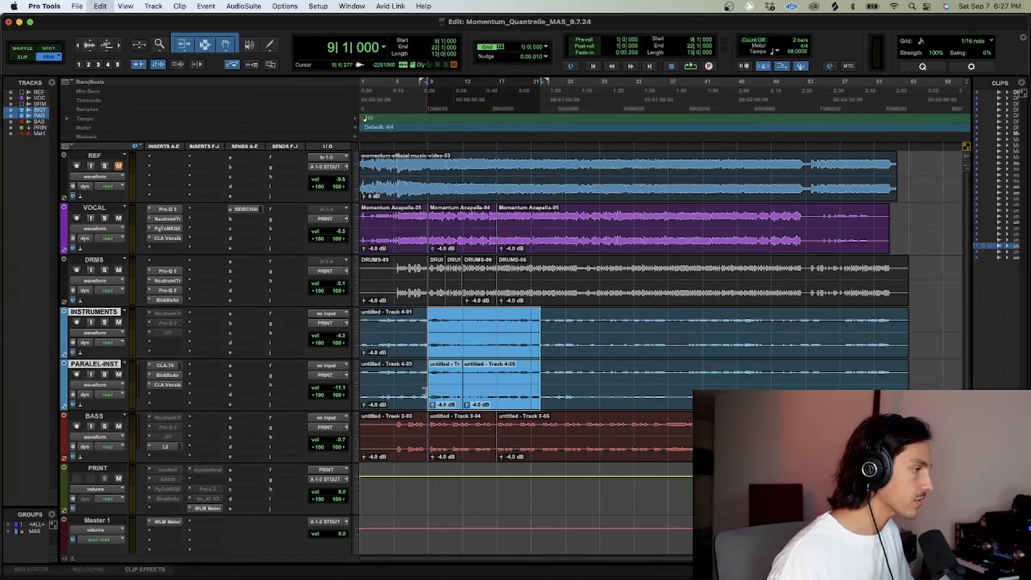
pyautogui.press('super+s')
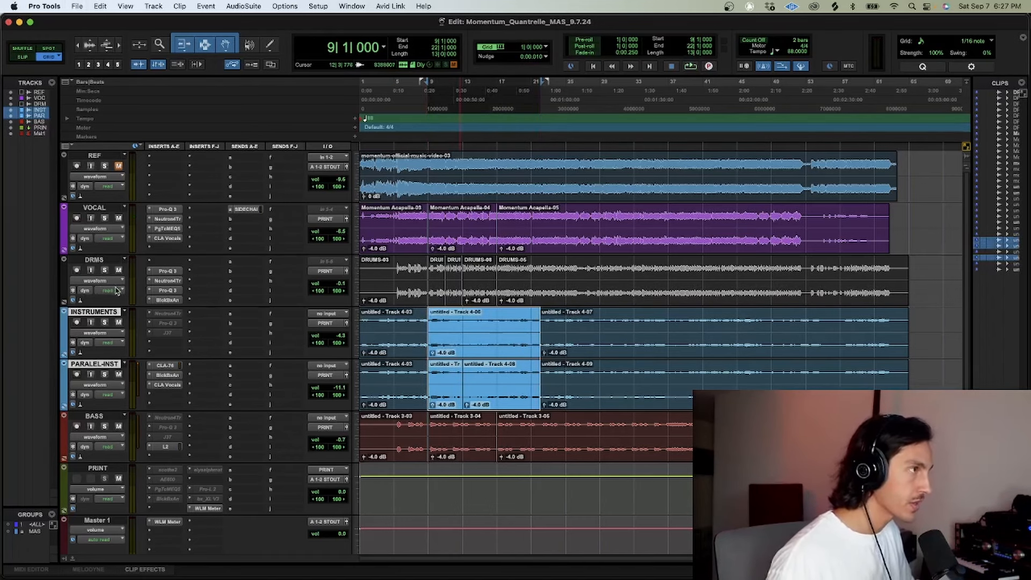
# - Create a stereo aux input track named INST, set its input to Bus 5-6 and rename that bus INST
pyautogui.press('shift+super+n')
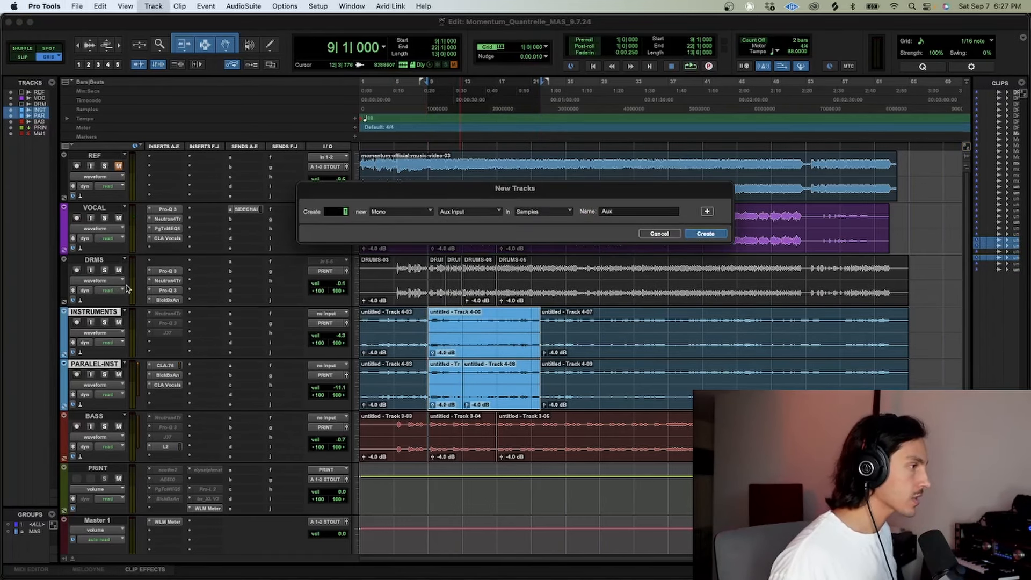
pyautogui.click(327, 323)
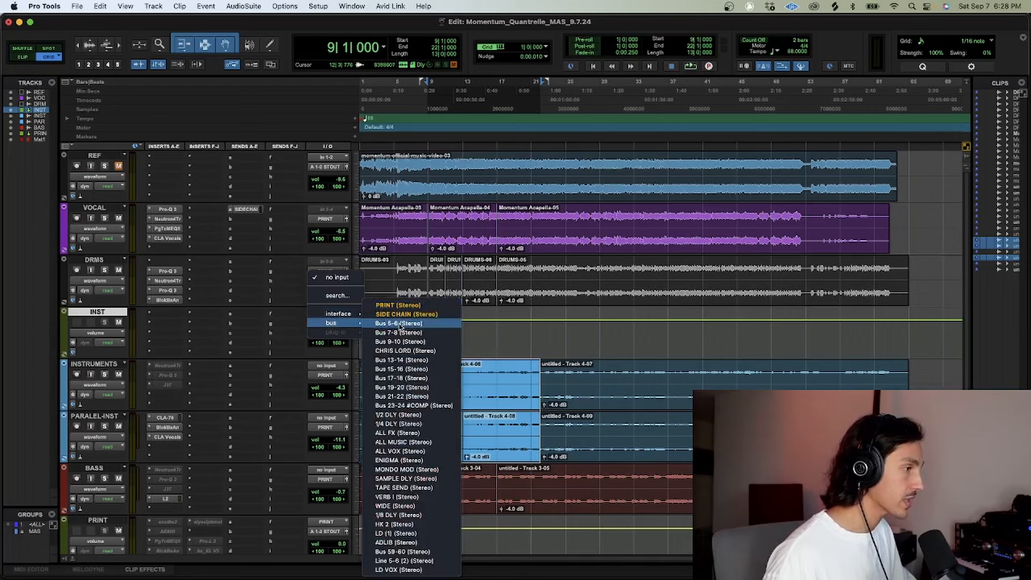
pyautogui.click(400, 324)
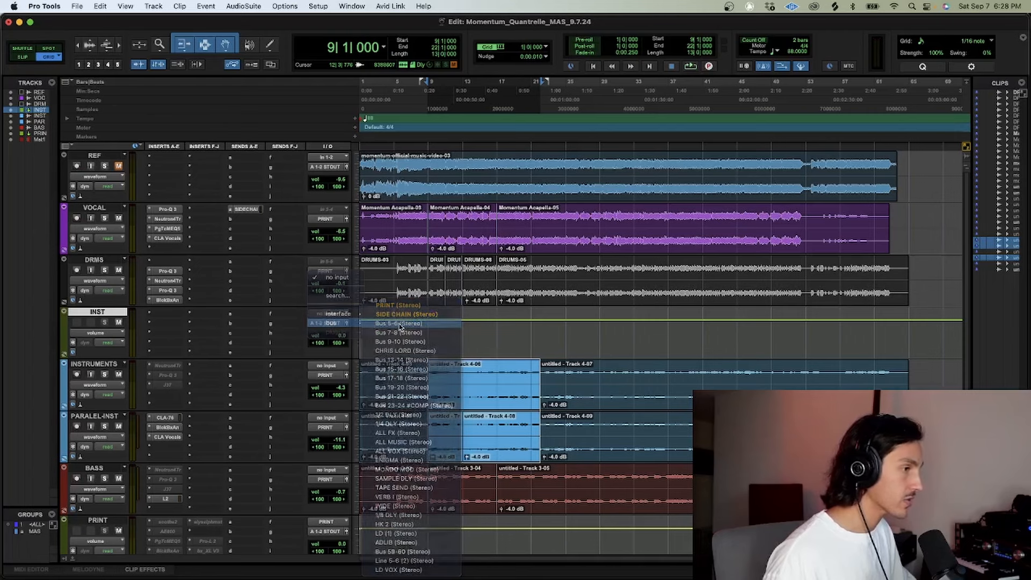
pyautogui.rightClick(324, 318)
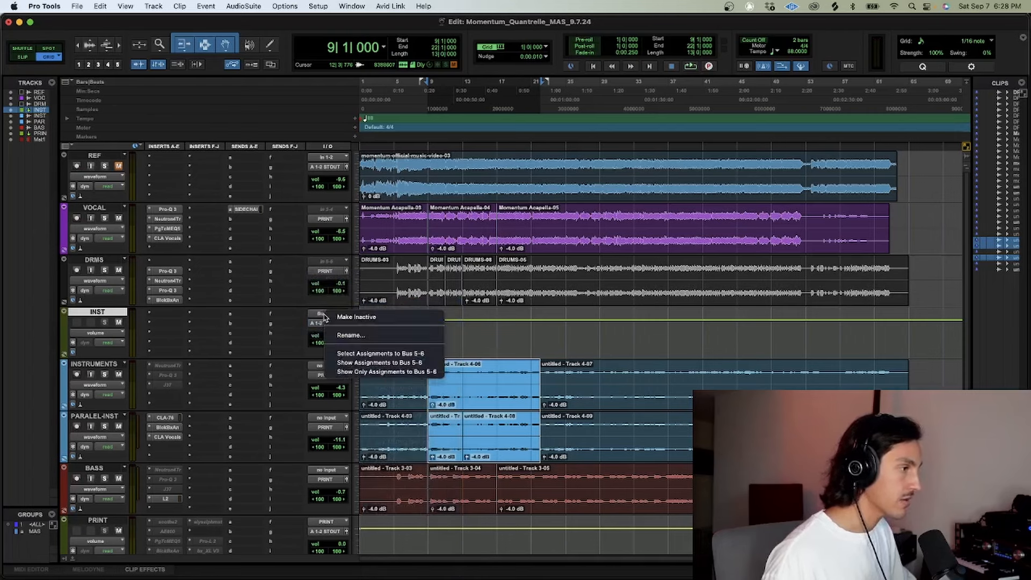
pyautogui.click(340, 336)
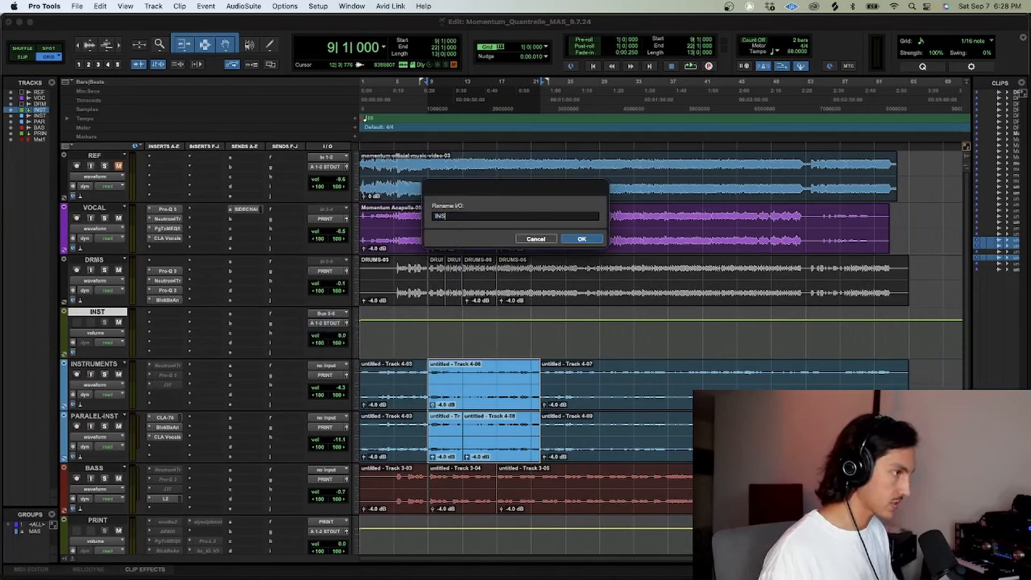
pyautogui.write('INST')
pyautogui.press('Return')
# - Route the outputs of INSTRUMENTS and PARALEL-INST to the INST bus, and the INST track's output to PRINT
pyautogui.click(108, 365)
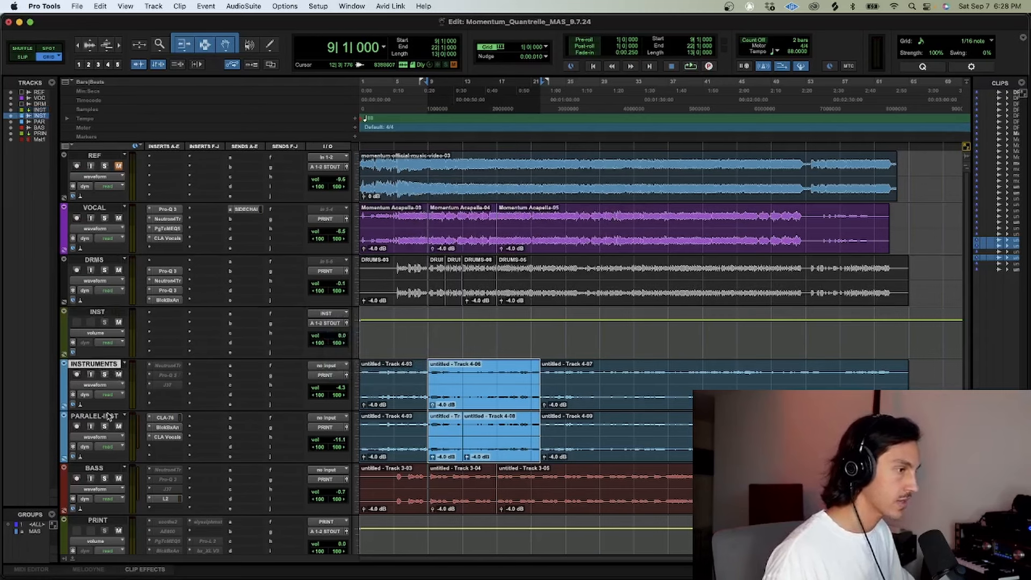
pyautogui.keyDown('shift'); pyautogui.click(296, 417); pyautogui.keyUp('shift')
pyautogui.click(331, 428)
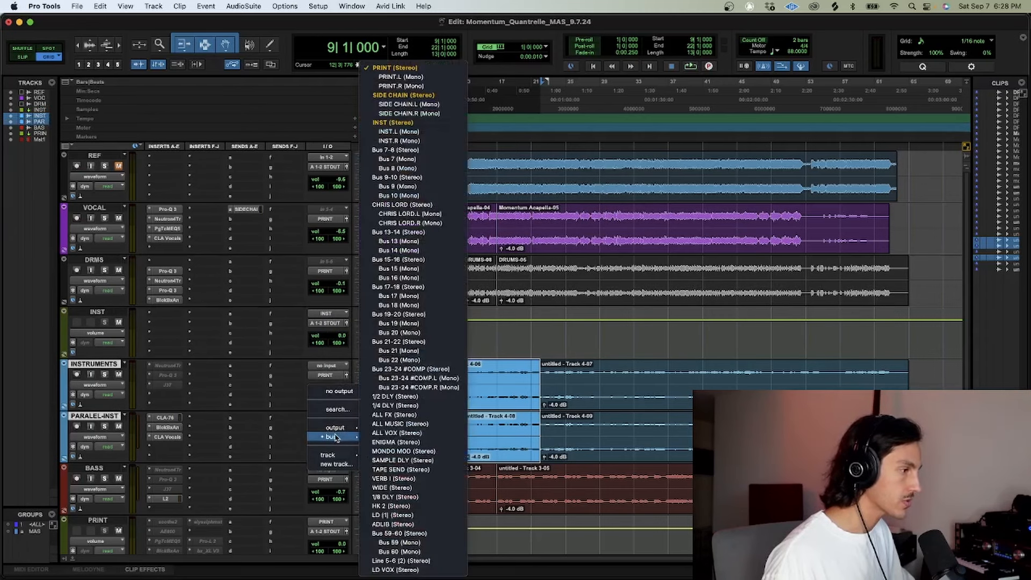
pyautogui.click(400, 123)
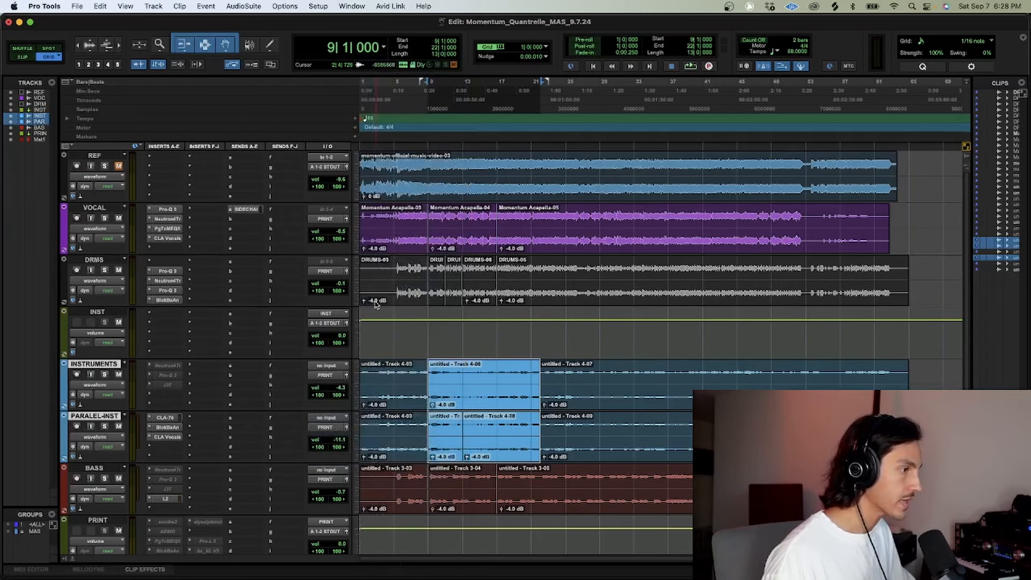
pyautogui.click(327, 324)
pyautogui.moveTo(331, 333)
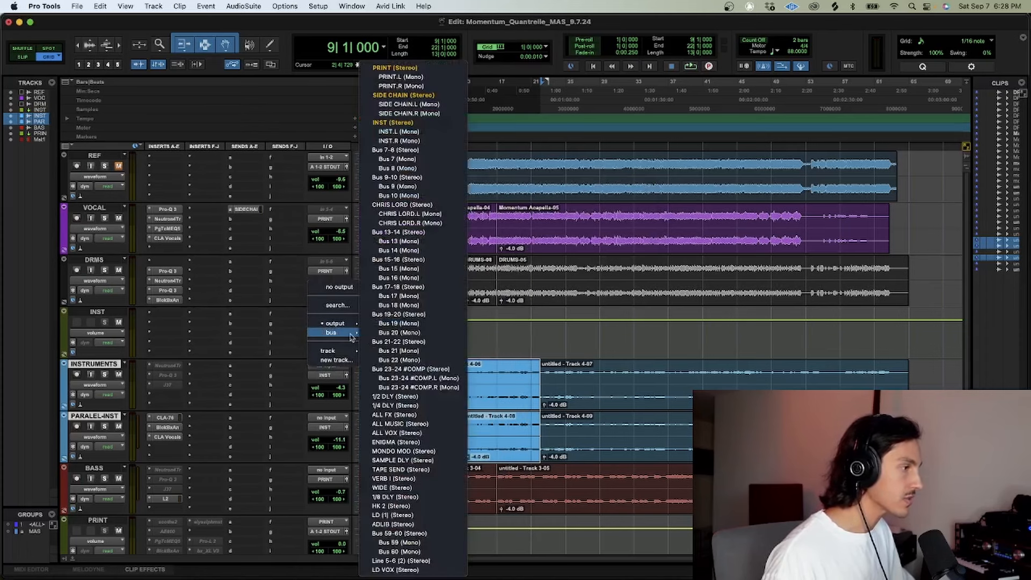
pyautogui.click(398, 68)
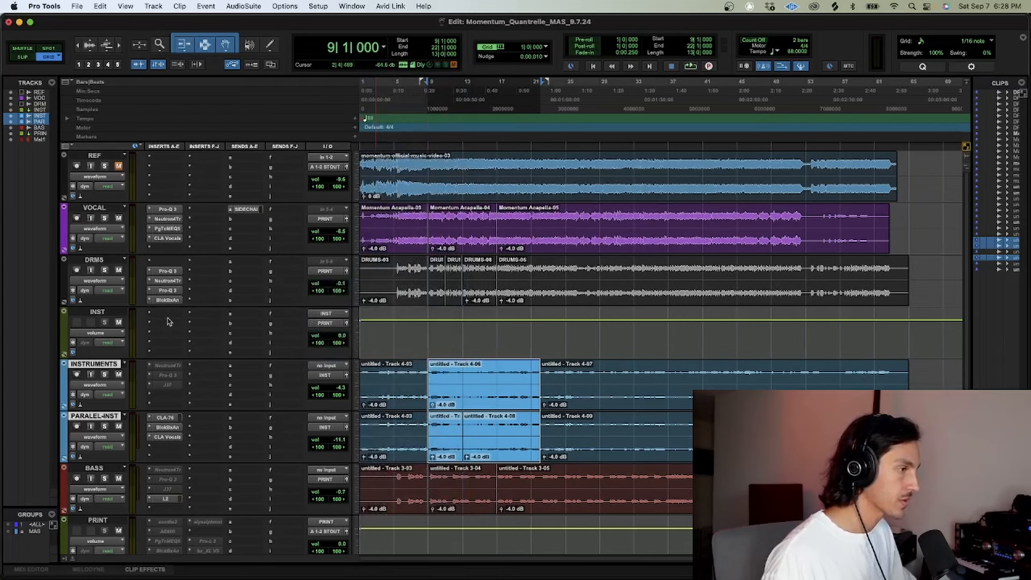
# - Open the VOCAL track's SIDE CHAIN send and insert Trackspacer 2.5 (stereo) on the INST track
pyautogui.click(246, 209)
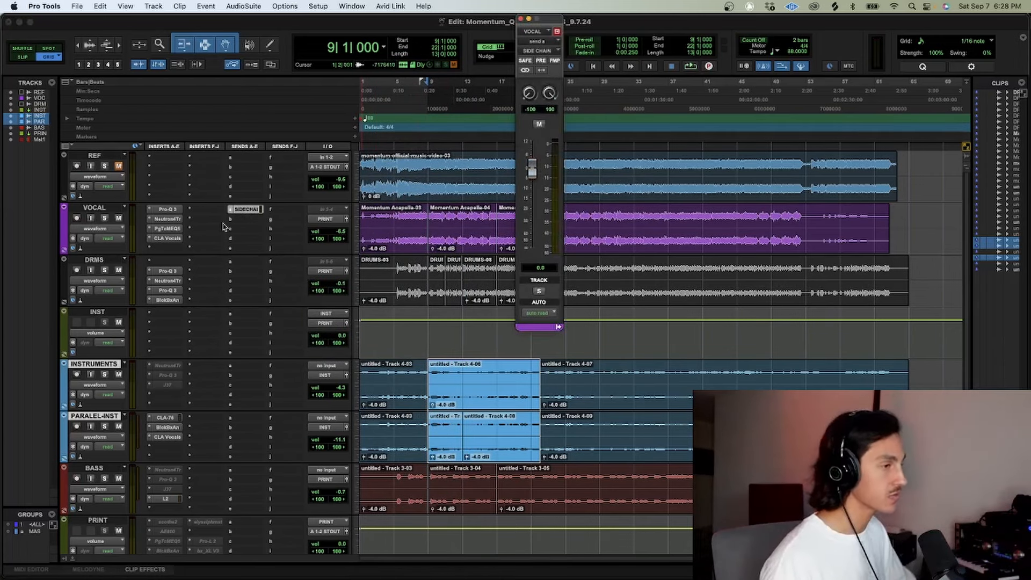
pyautogui.click(159, 316)
pyautogui.write('track')
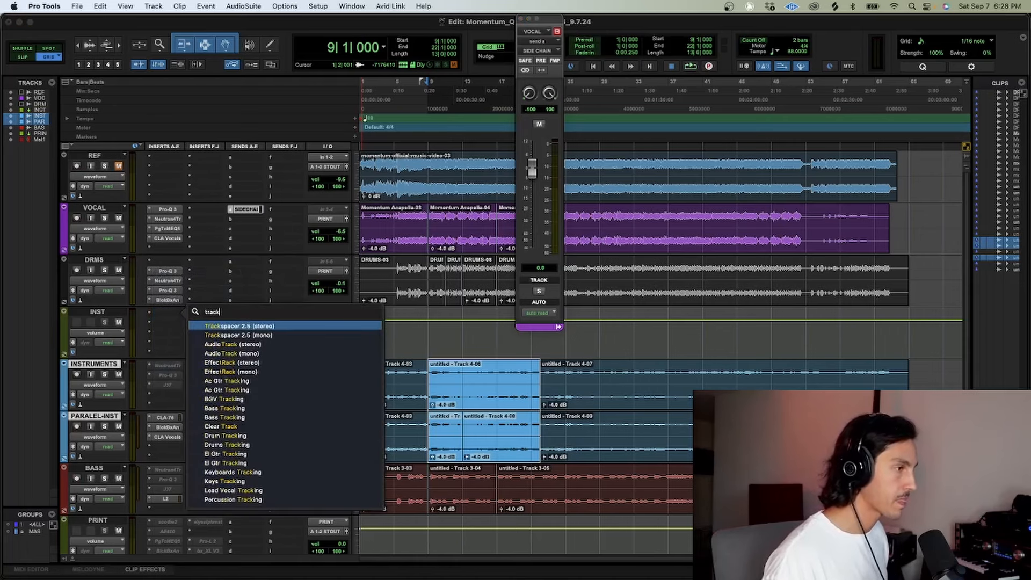
pyautogui.press('Escape')
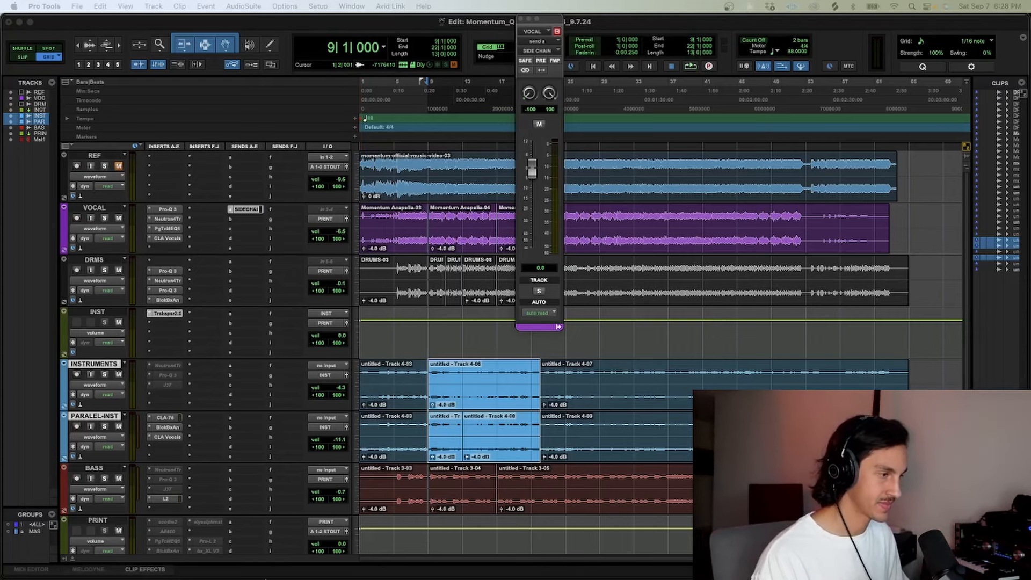
# - Set the INST Trackspacer's key input to the SIDE CHAIN bus and its advanced settings to M/S with pan at 78% Mid
pyautogui.scroll(-2, 313, 484)
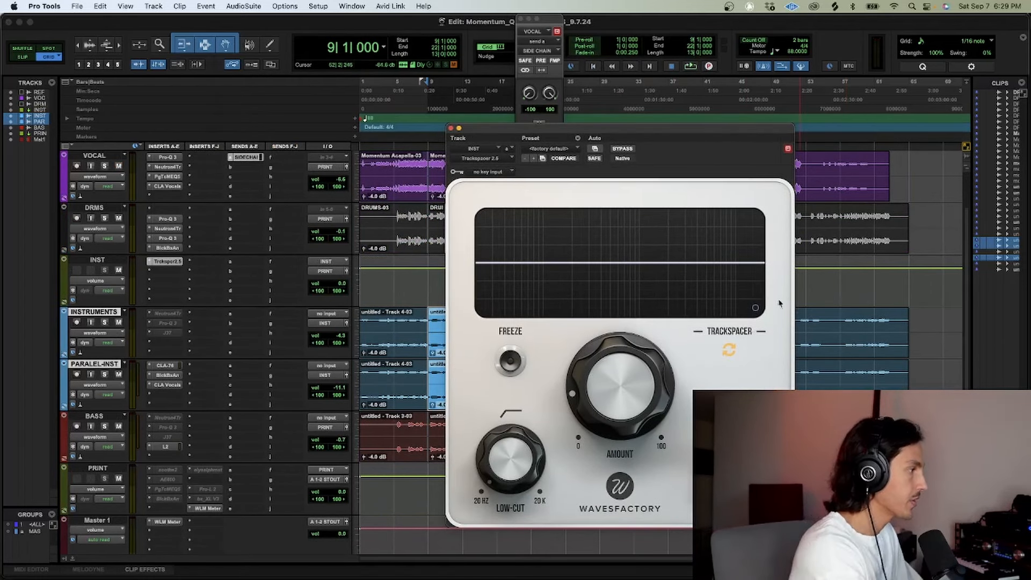
pyautogui.click(756, 309)
pyautogui.click(495, 174)
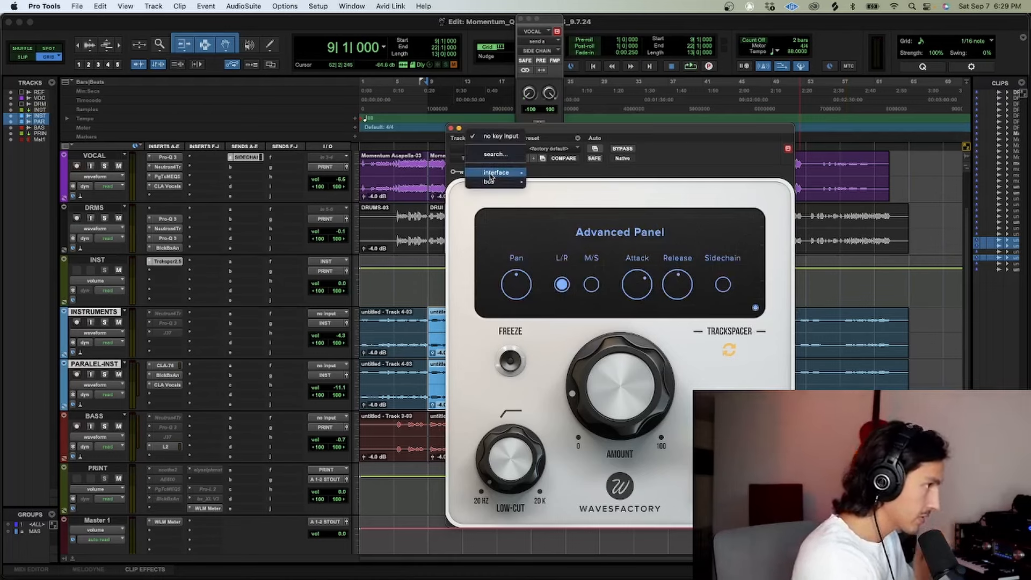
pyautogui.moveTo(493, 182)
pyautogui.click(575, 204)
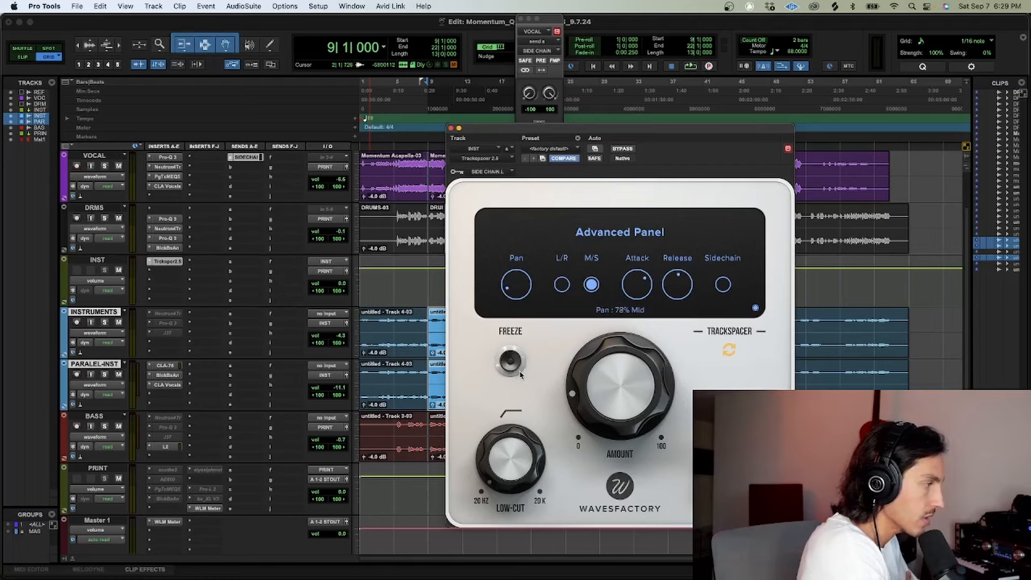
# - Raise Trackspacer's amount to 100%, try out its low-cut and high-cut filters, and audition the ducking from bar 9
pyautogui.moveTo(566, 409); pyautogui.dragTo(636, 83)
pyautogui.moveTo(575, 400)
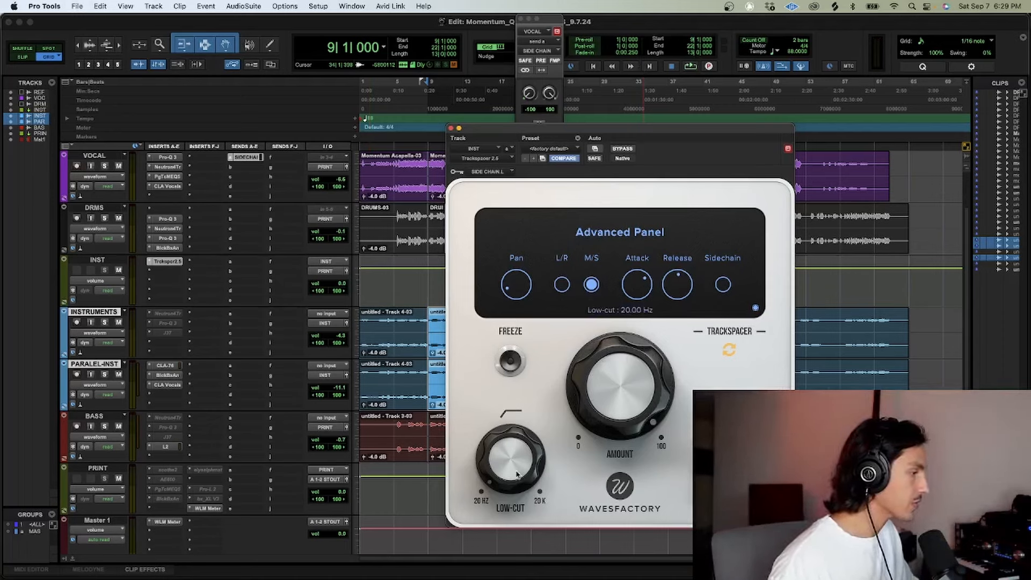
pyautogui.moveTo(517, 474); pyautogui.dragTo(511, 416)
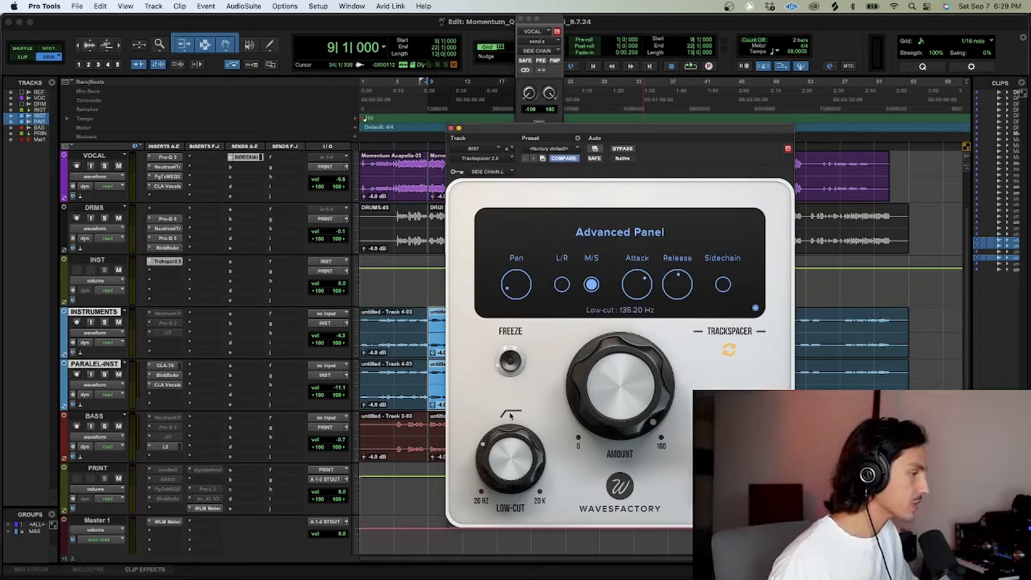
pyautogui.click(756, 309)
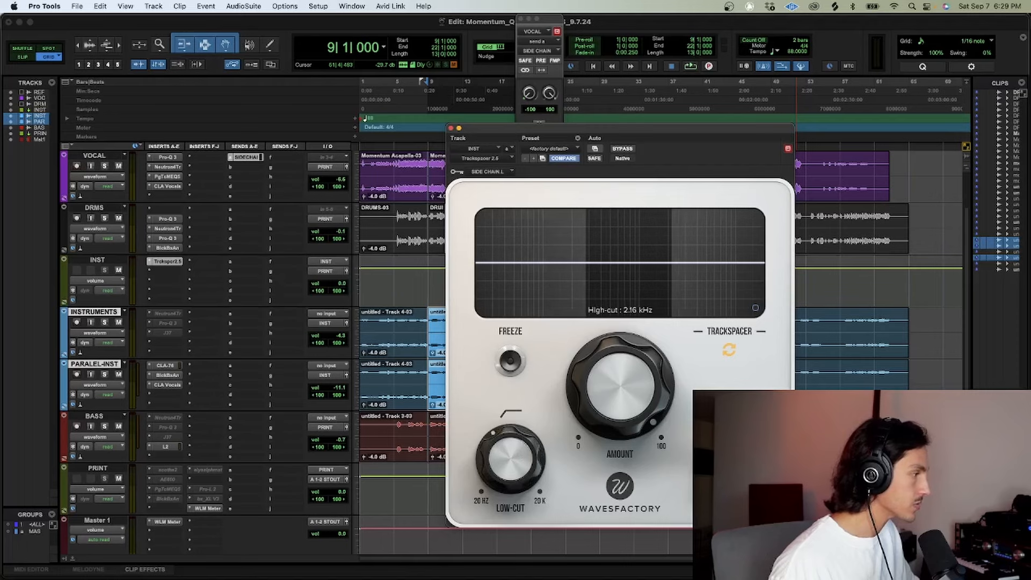
pyautogui.moveTo(646, 429); pyautogui.dragTo(629, 159)
pyautogui.press('space')
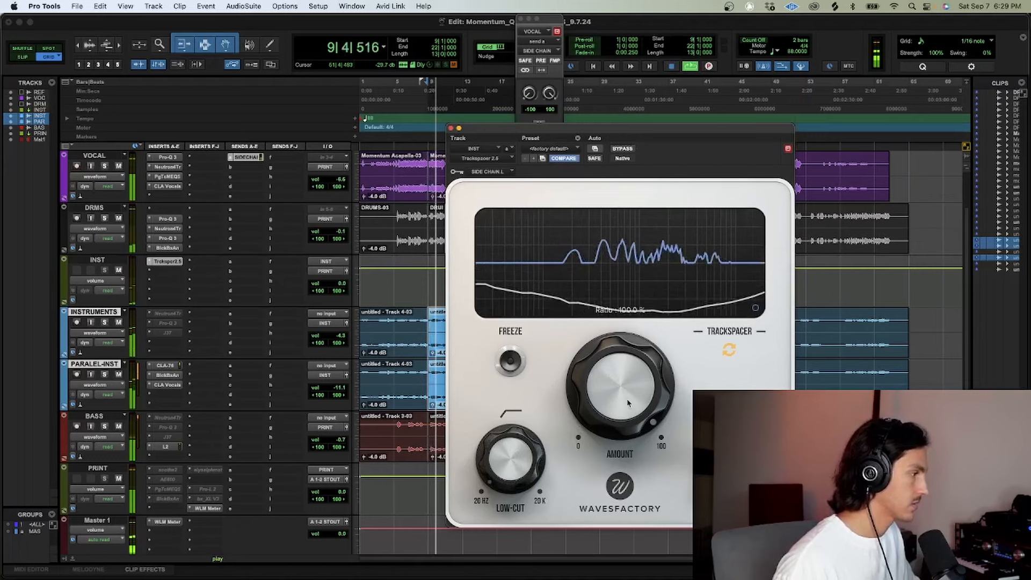
pyautogui.press('space')
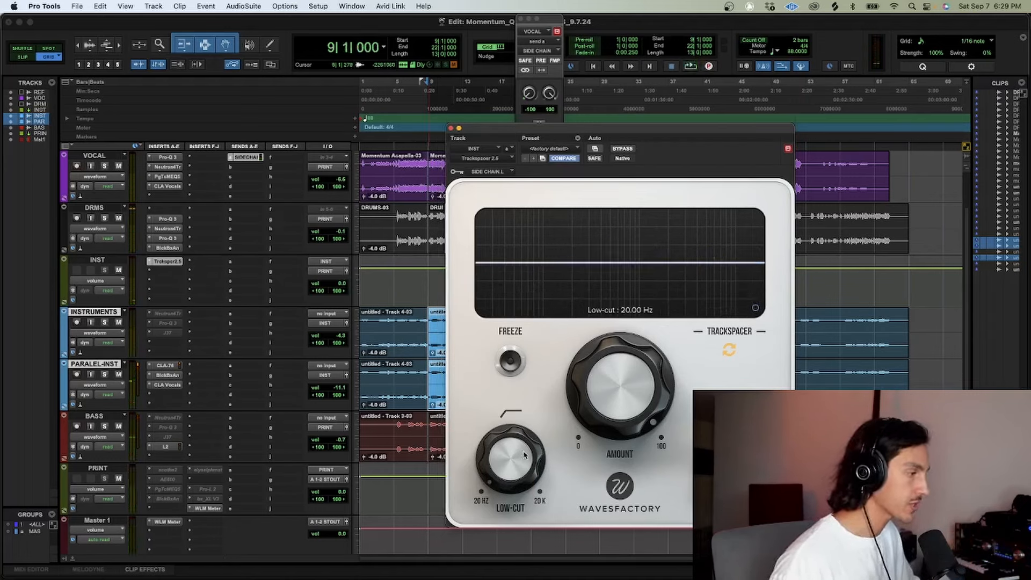
# - Narrow Trackspacer's active band during playback by raising the low-cut to about 262 Hz and lowering the high-cut
pyautogui.moveTo(524, 456); pyautogui.dragTo(525, 423)
pyautogui.moveTo(729, 457); pyautogui.dragTo(730, 478)
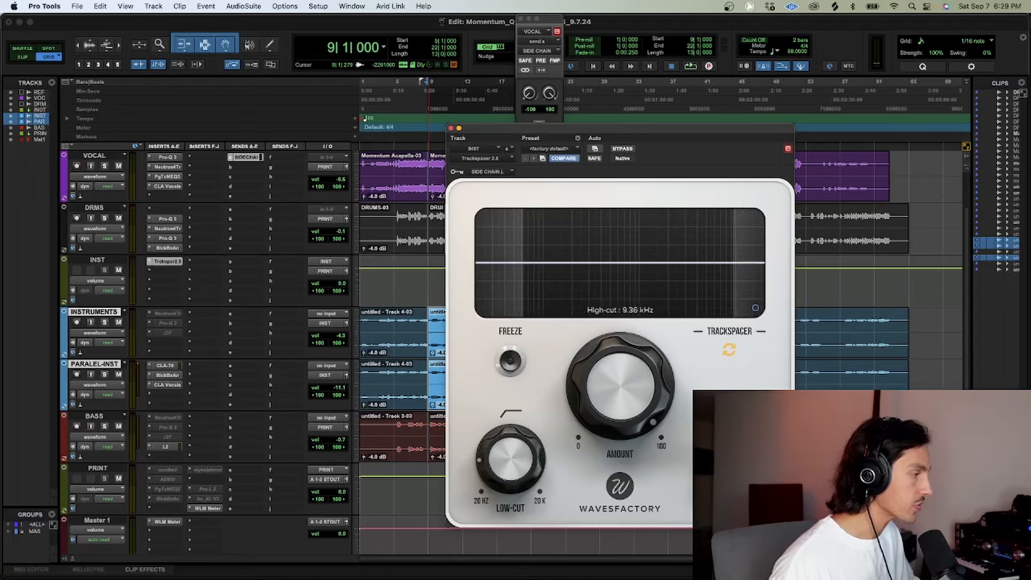
pyautogui.press('space')
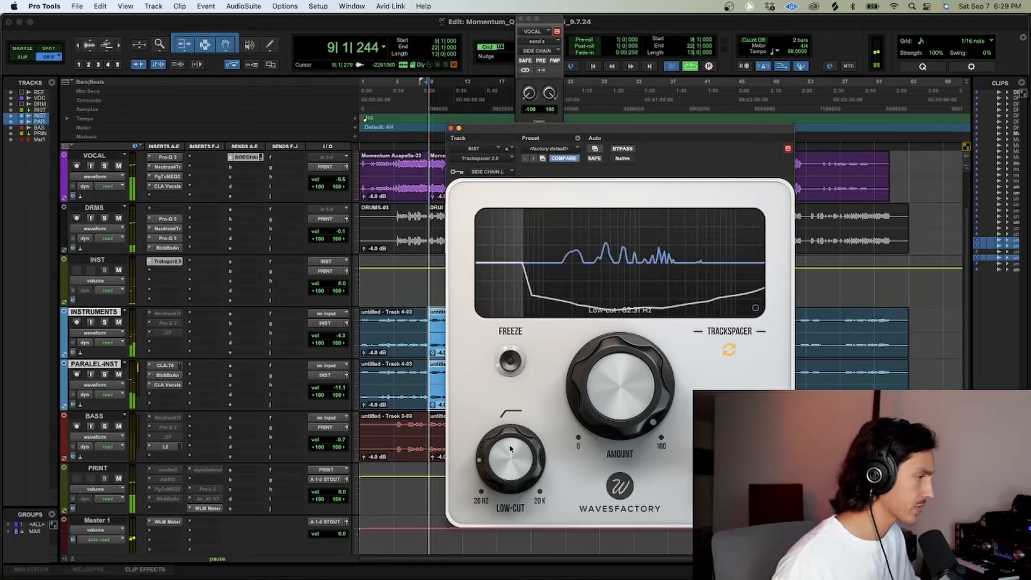
pyautogui.moveTo(510, 437); pyautogui.dragTo(506, 409)
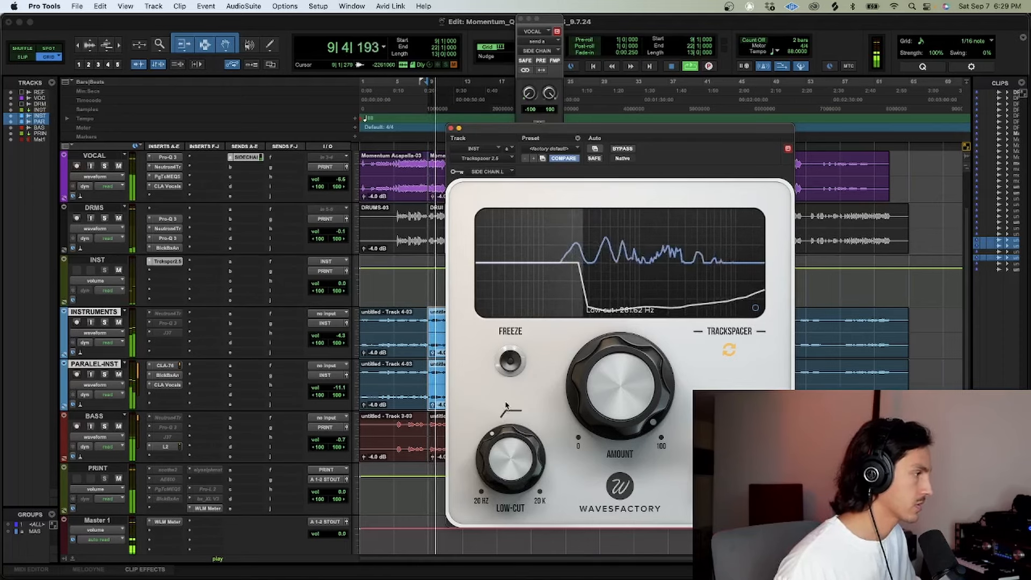
pyautogui.moveTo(729, 459); pyautogui.dragTo(730, 478)
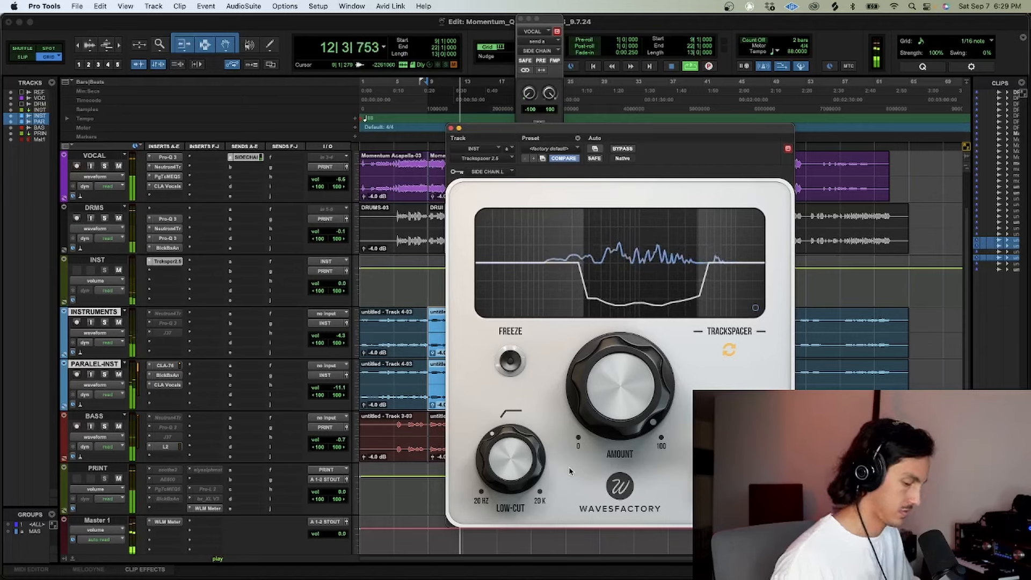
pyautogui.press('space')
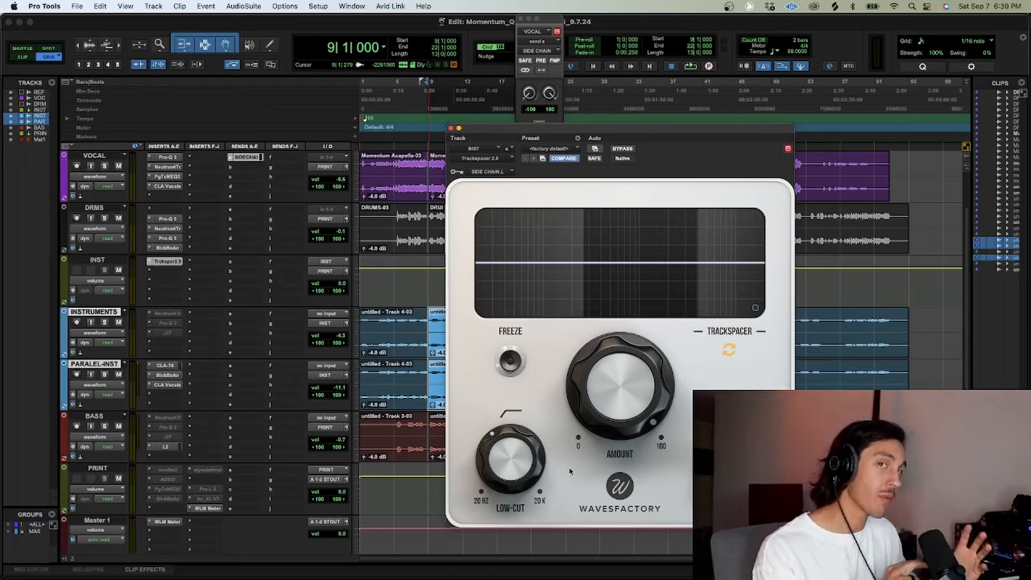
# - Reduce Trackspacer's amount to 21.2% during playback, comparing the result with the plug-in bypassed
pyautogui.press('space')
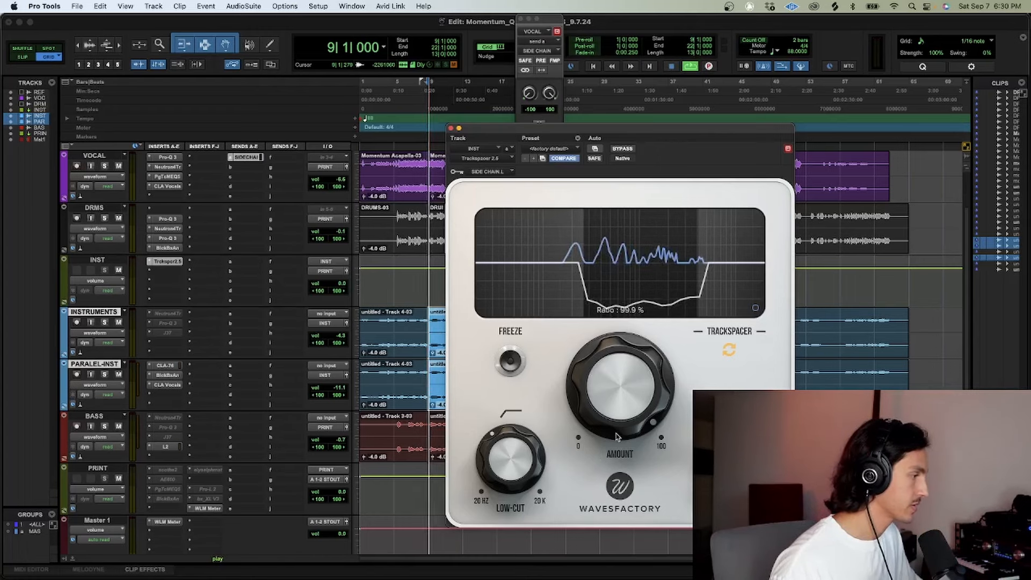
pyautogui.moveTo(620, 401); pyautogui.dragTo(601, 407)
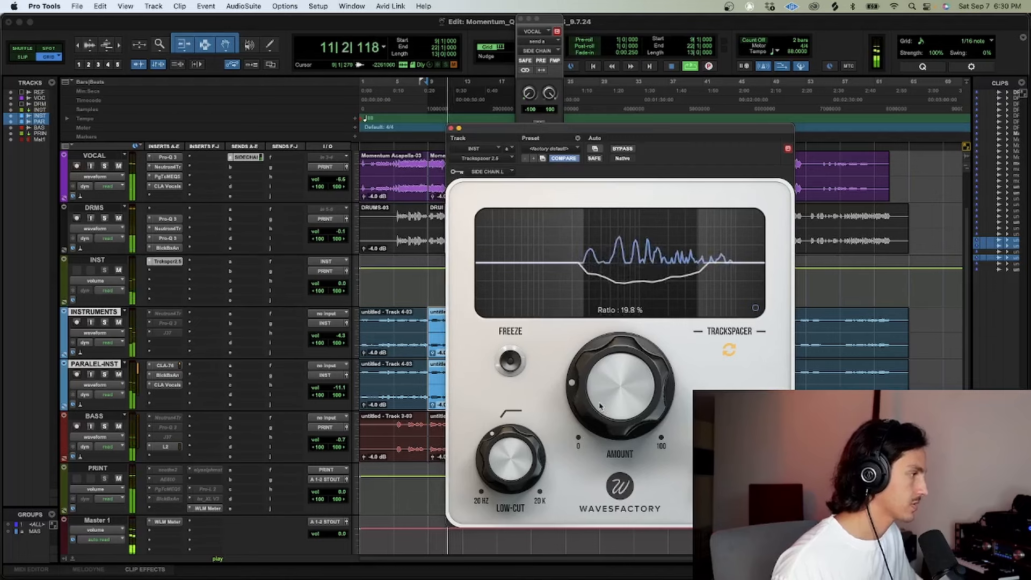
pyautogui.click(618, 150)
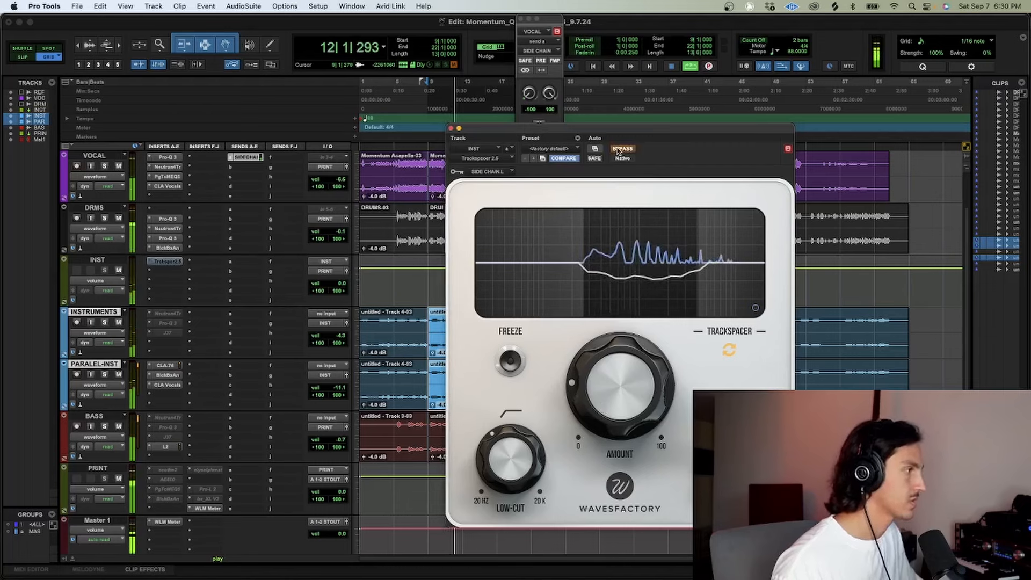
pyautogui.click(617, 150)
pyautogui.moveTo(639, 355); pyautogui.dragTo(639, 349)
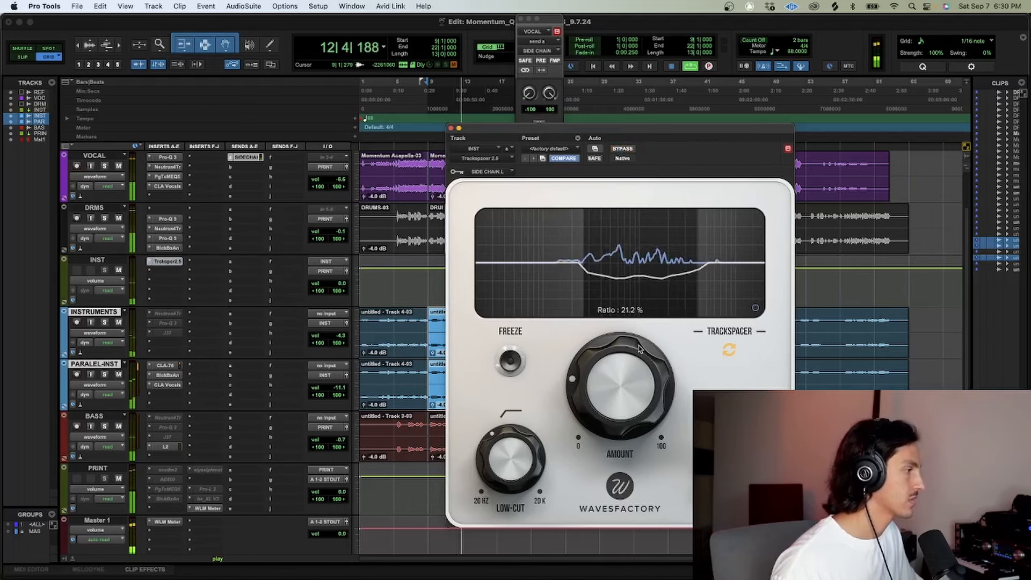
# - Raise Trackspacer's low-cut slightly, lower its high-cut further, and set the amount to 14.3%
pyautogui.moveTo(532, 434); pyautogui.dragTo(514, 449)
pyautogui.moveTo(723, 455); pyautogui.dragTo(723, 461)
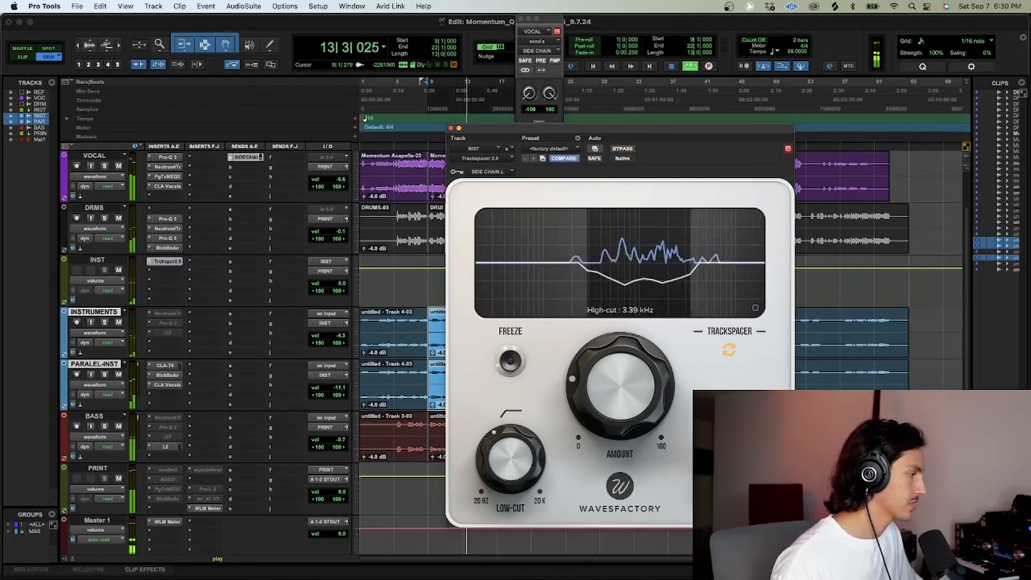
pyautogui.moveTo(622, 402); pyautogui.dragTo(621, 425)
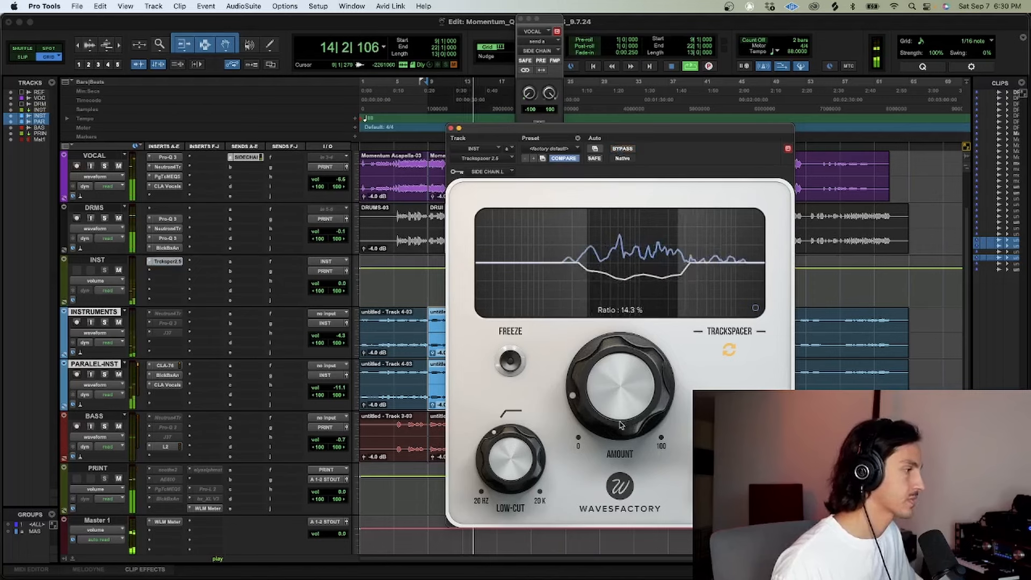
# - Readjust Trackspacer's M/S pan to 71% Mid in its advanced settings while listening from bar 9
pyautogui.click(755, 308)
pyautogui.press('space')
pyautogui.moveTo(520, 289)
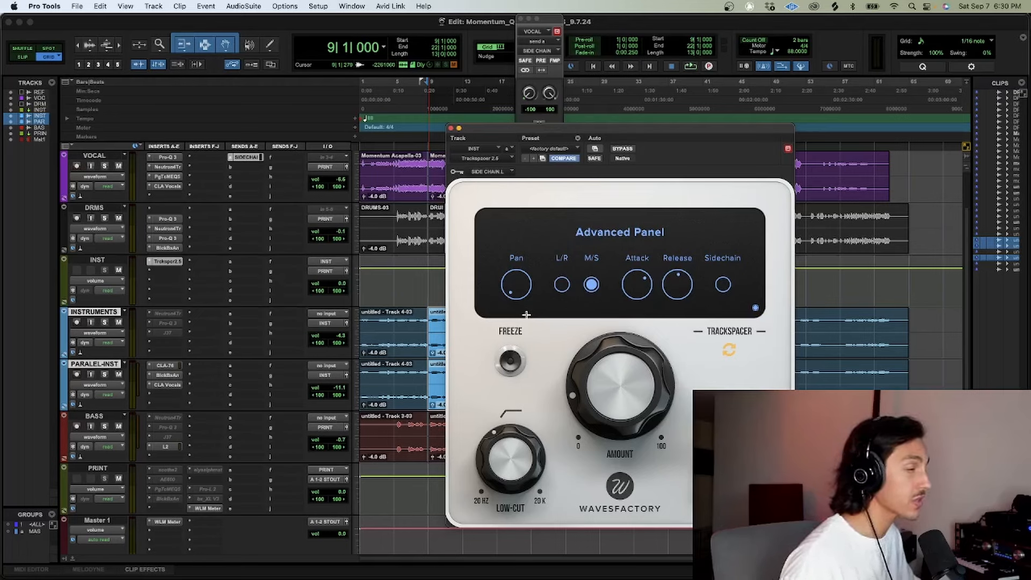
pyautogui.press('space')
pyautogui.moveTo(517, 289); pyautogui.dragTo(517, 269)
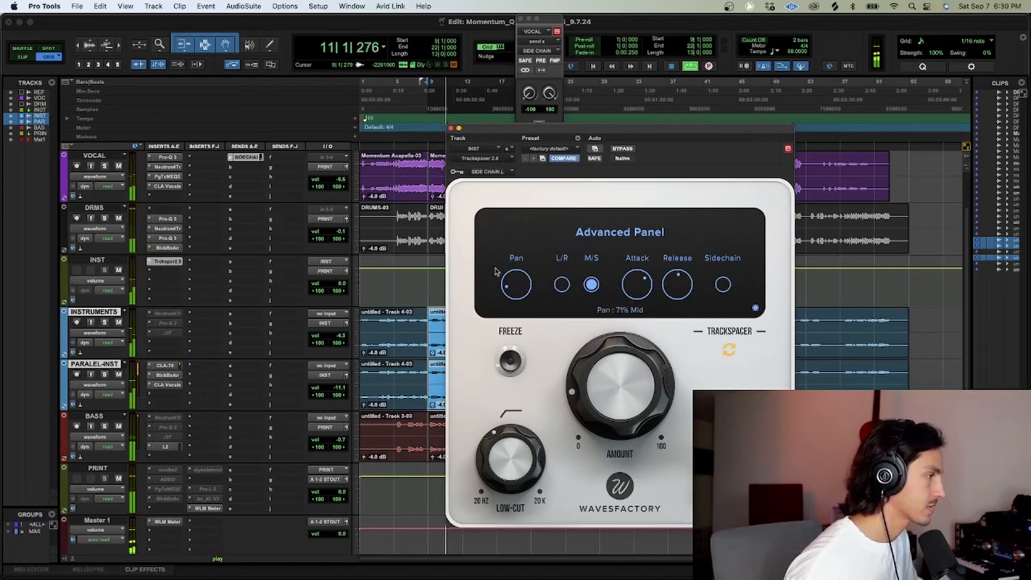
# - Inspect CLA Vocals on VOCAL and both Pro-Q 3 EQs on DRMS during playback, and close the VOCAL side-chain send window
pyautogui.click(167, 186)
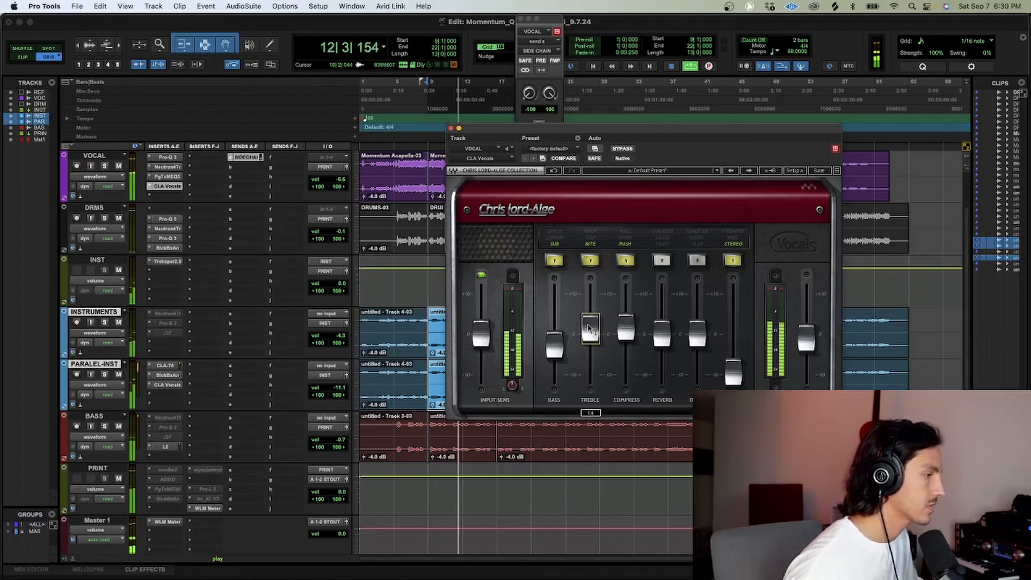
pyautogui.click(451, 129)
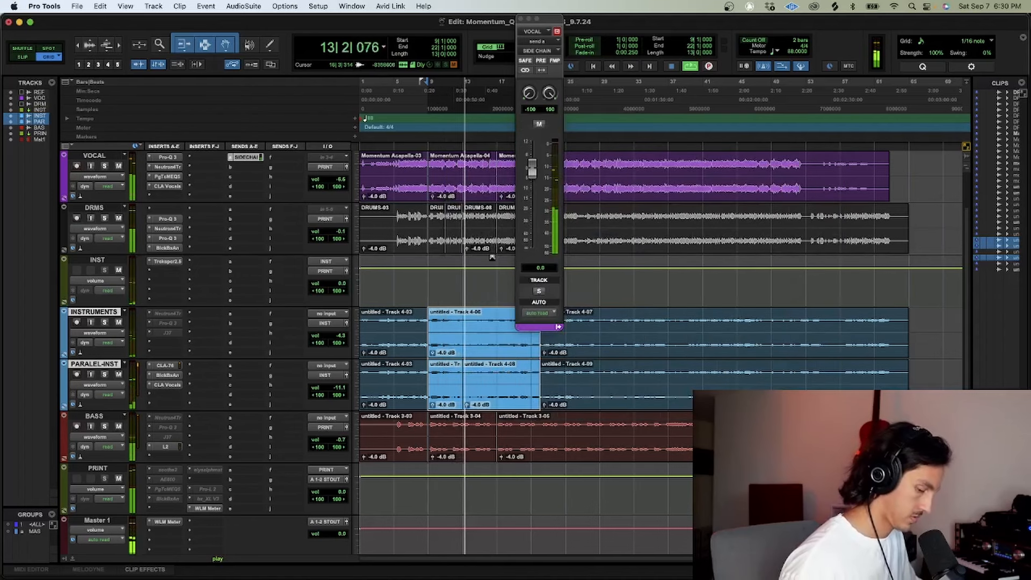
pyautogui.scroll(2, 456, 396)
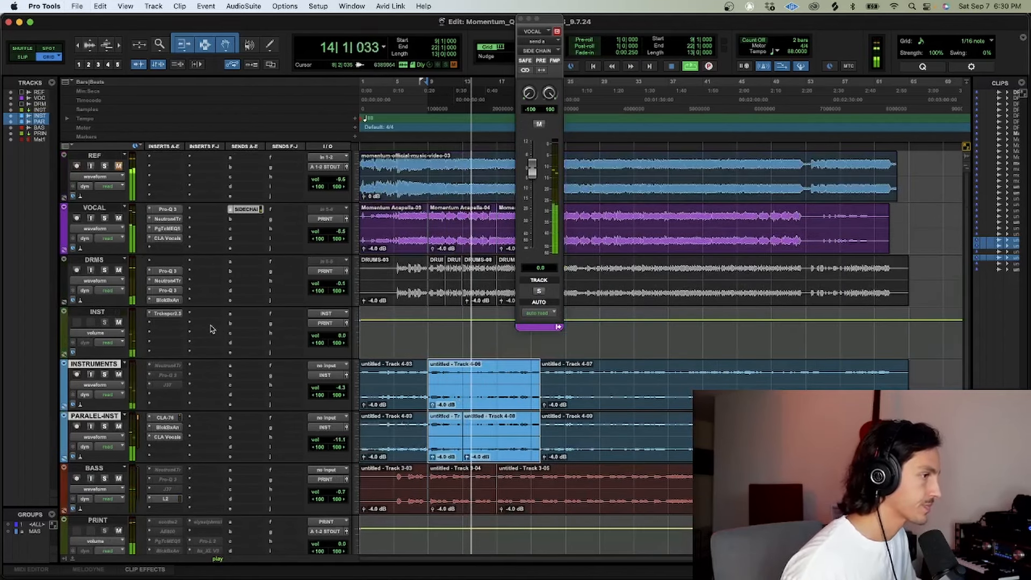
pyautogui.click(166, 271)
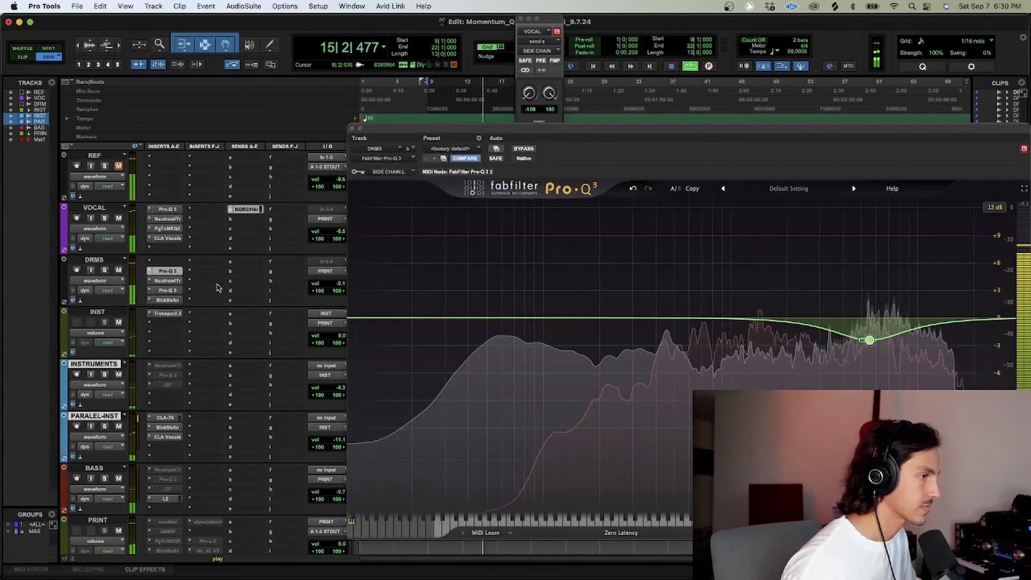
pyautogui.click(166, 290)
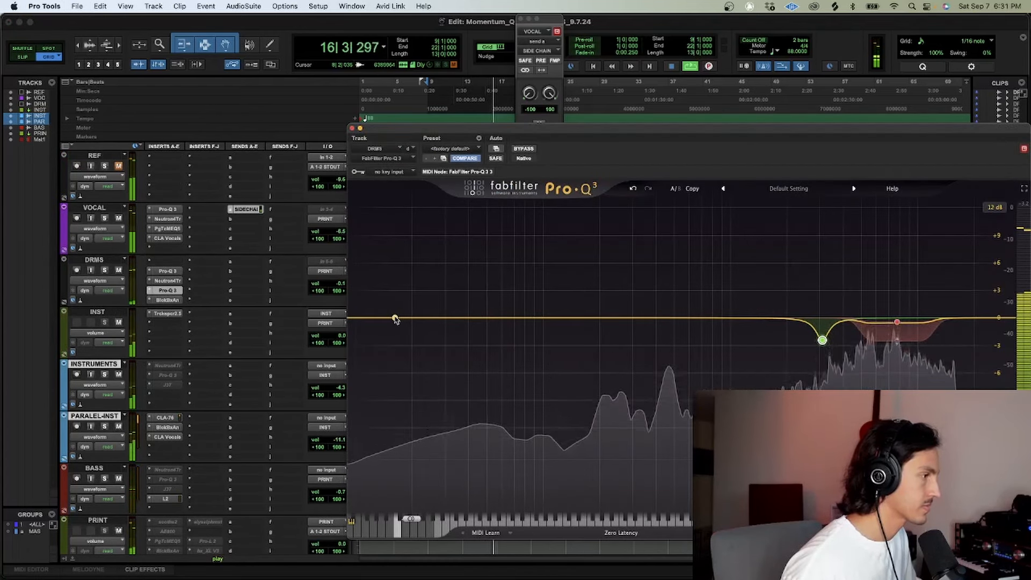
pyautogui.click(352, 128)
pyautogui.press('space')
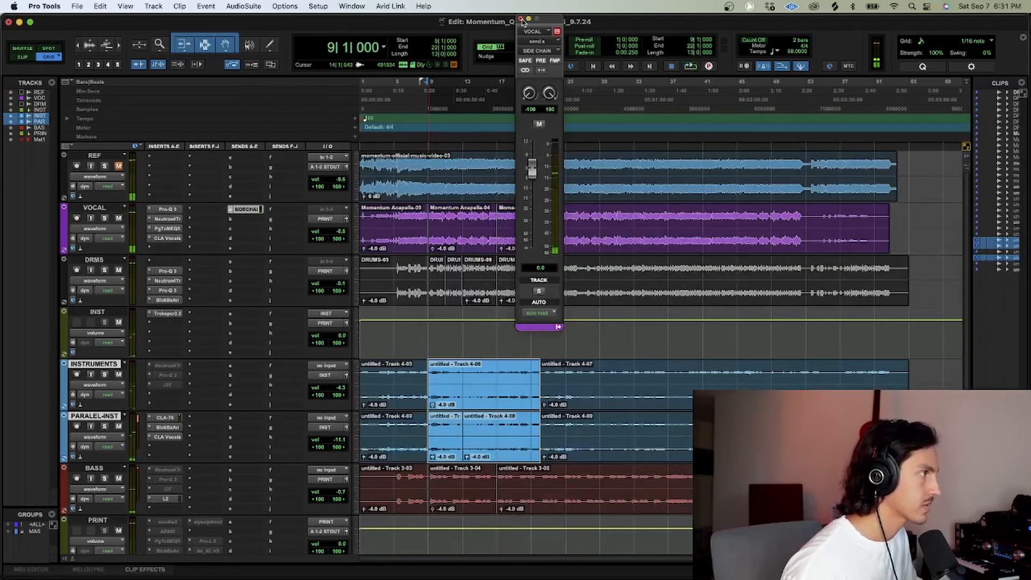
pyautogui.click(521, 19)
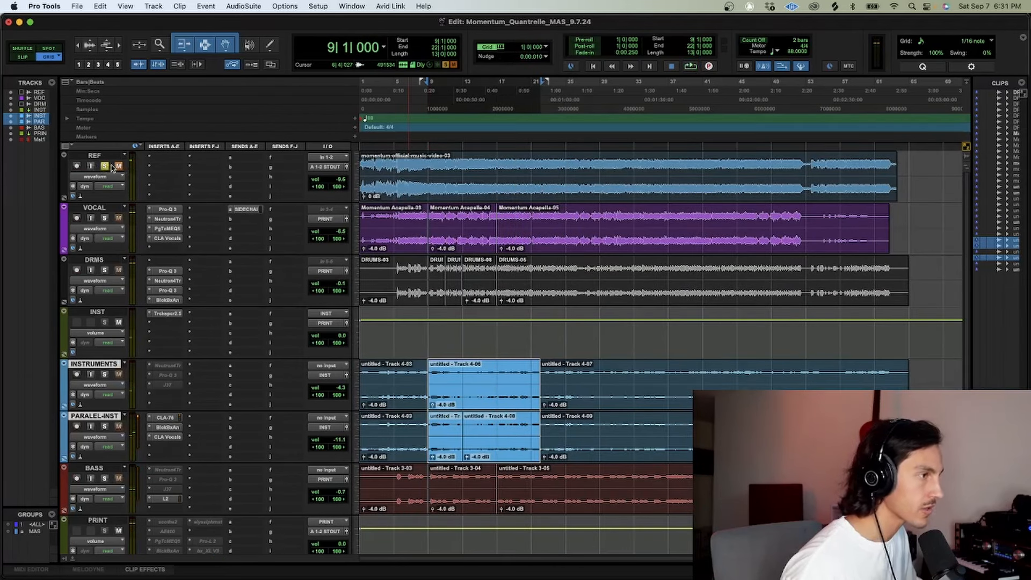
# - Compare the mix with the soloed, unmuted REF track from bar 10, and return REF to muted and unsoloed
pyautogui.press('space')
pyautogui.click(433, 172)
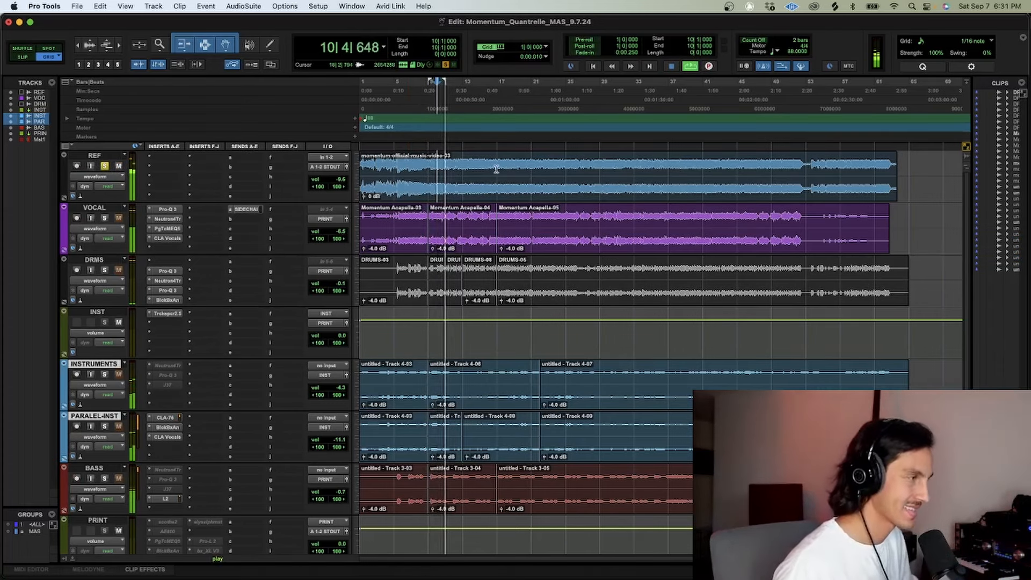
pyautogui.click(119, 167)
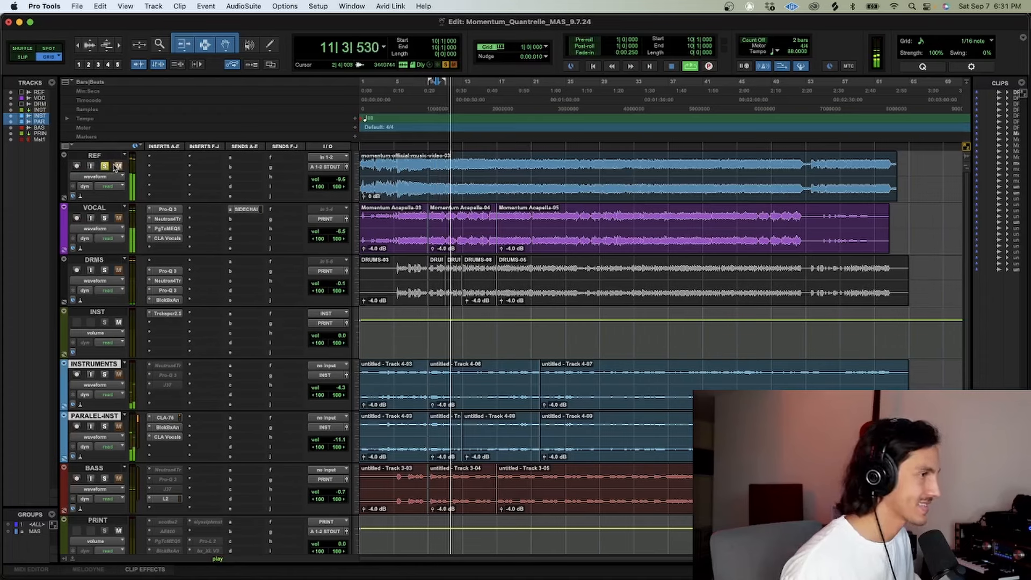
pyautogui.click(106, 167)
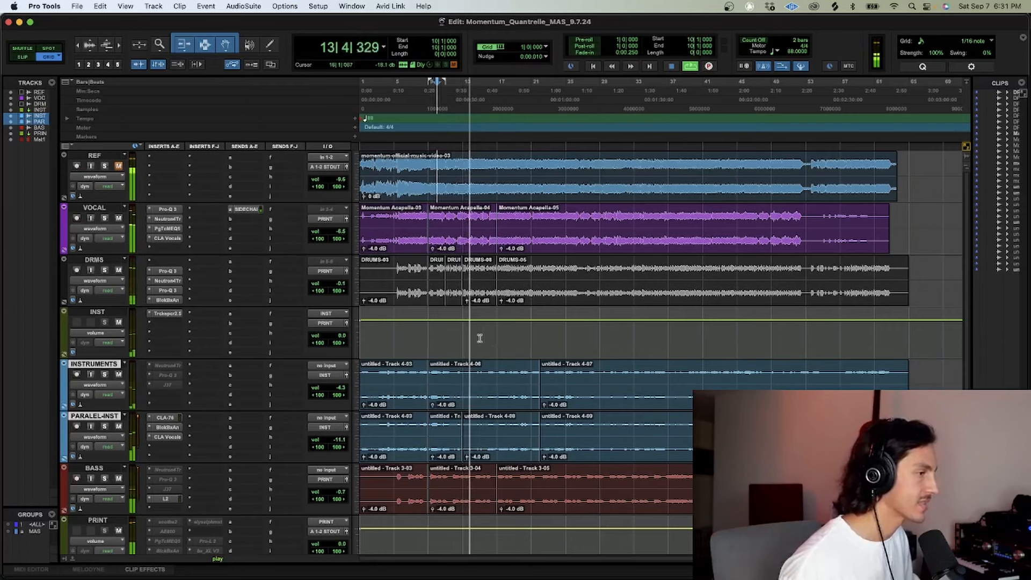
pyautogui.press('space')
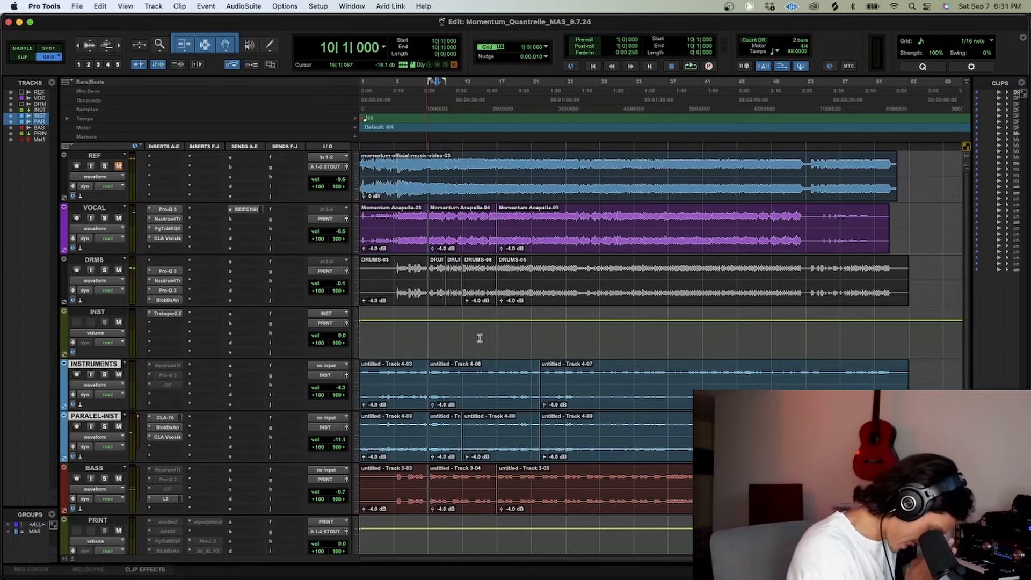
# - Insert the Sibilance (stereo) plug-in in the first free slot of the DRMS track's second insert group
pyautogui.click(211, 265)
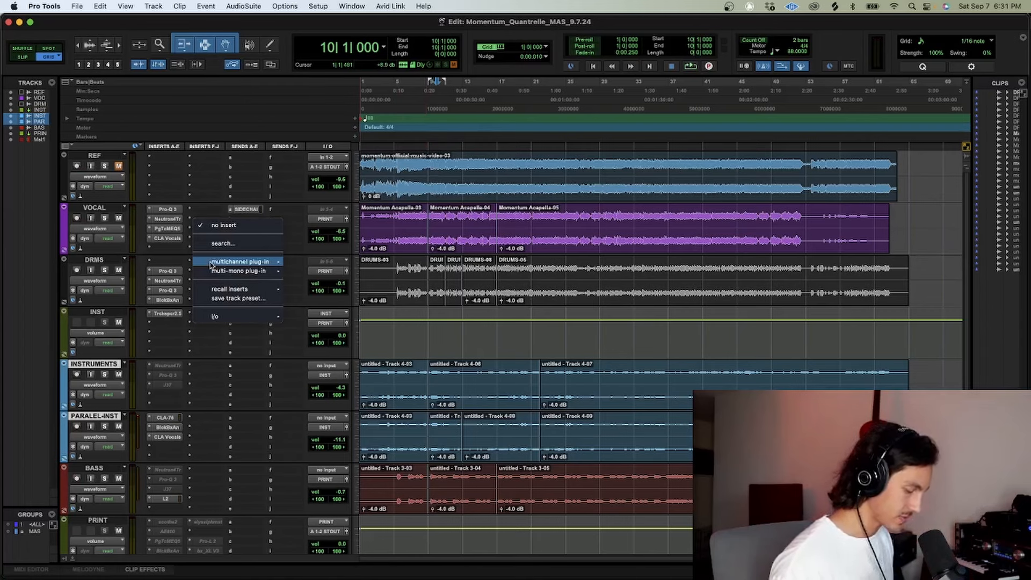
pyautogui.press('Escape')
pyautogui.write('sib')
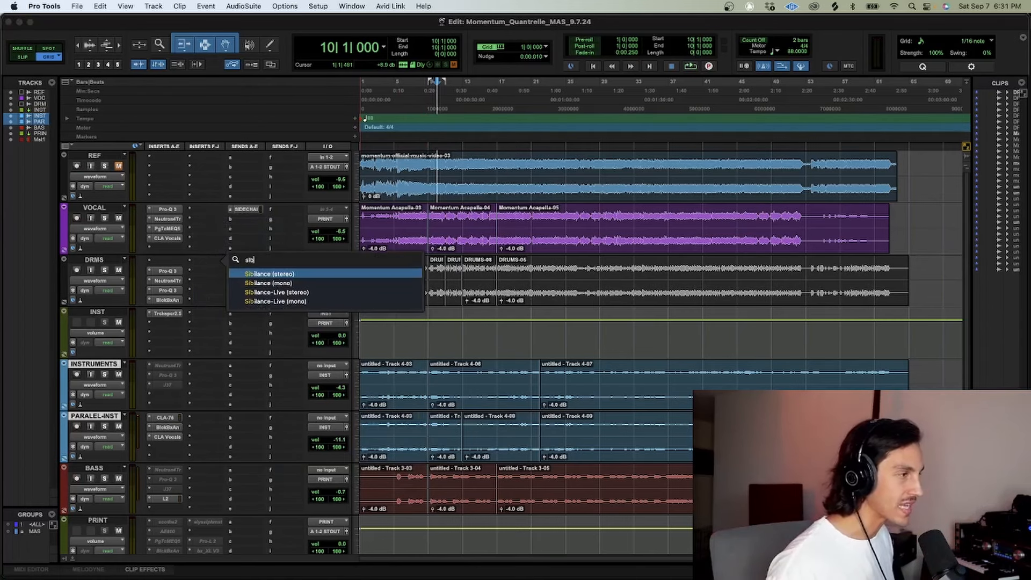
pyautogui.press('Return')
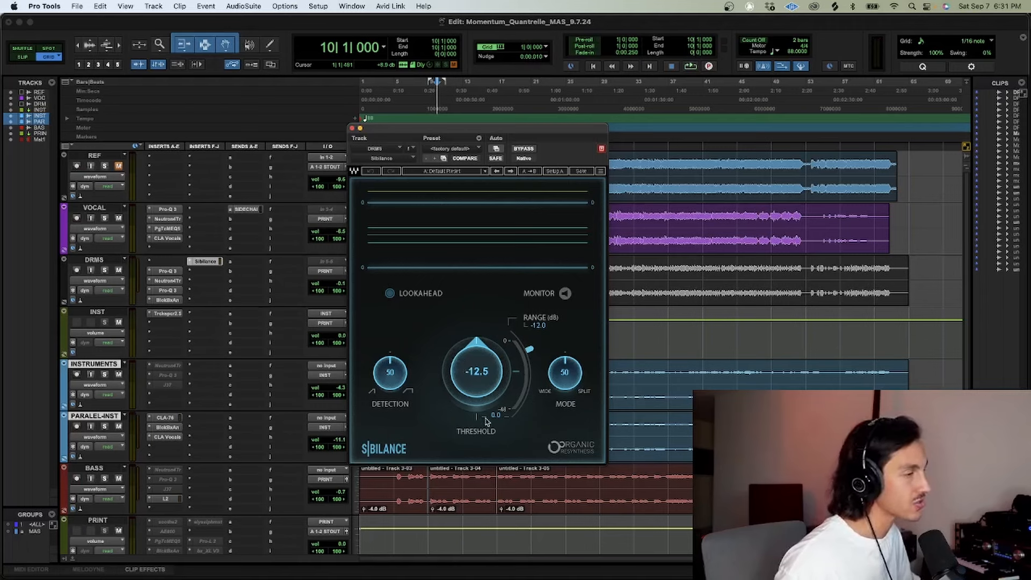
# - Start playback from bar 10, set the DRMS Sibilance threshold to about -9.1, and compare the result with the plug-in bypassed
pyautogui.press('space')
pyautogui.moveTo(486, 379); pyautogui.dragTo(486, 360)
pyautogui.click(531, 149)
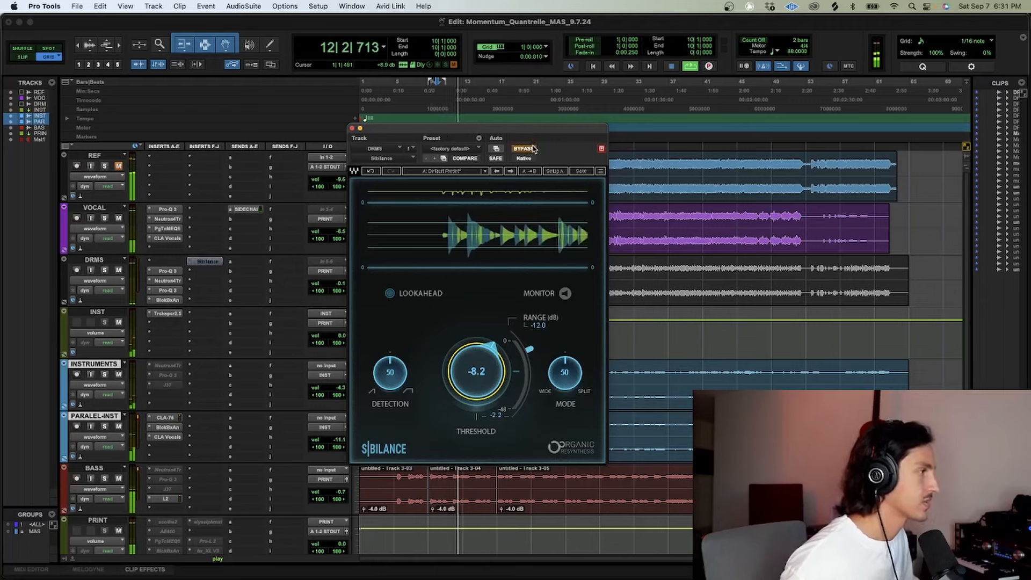
pyautogui.click(532, 149)
pyautogui.moveTo(486, 365); pyautogui.dragTo(486, 371)
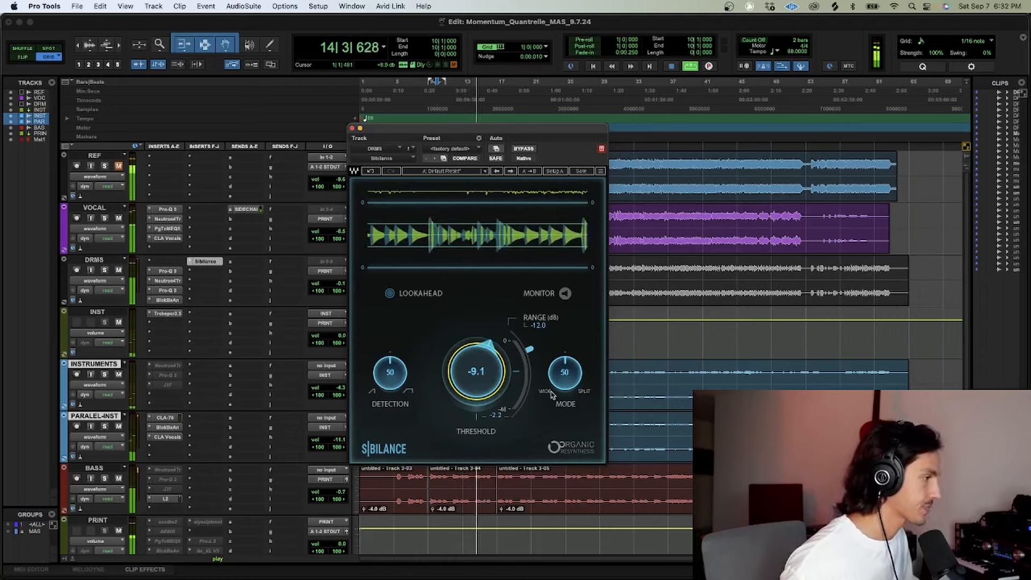
# - Set Sibilance's Mode to 100 (full Split) with the threshold at -9.2, and compare it with bypass
pyautogui.moveTo(553, 395); pyautogui.dragTo(560, 390)
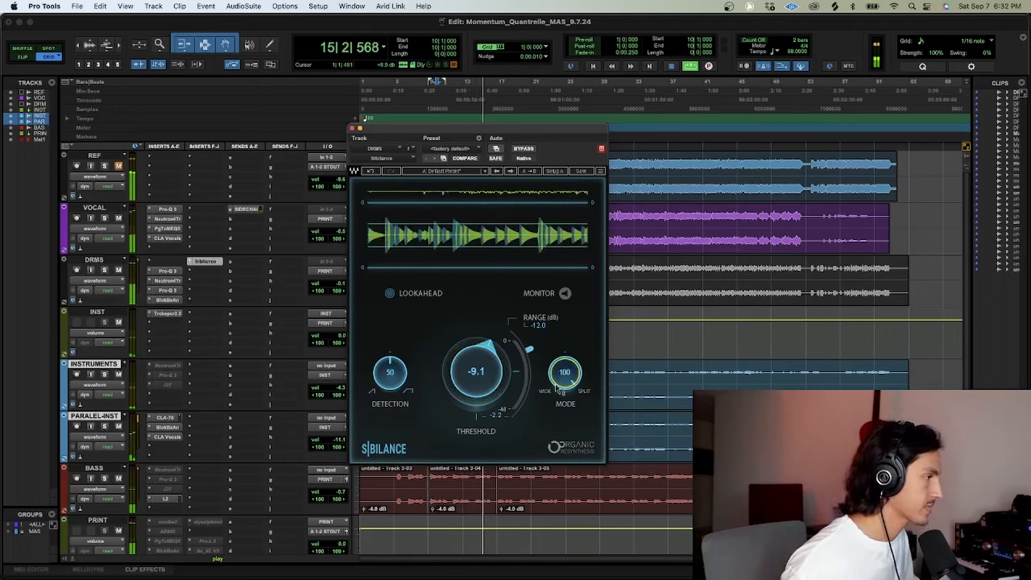
pyautogui.moveTo(486, 374); pyautogui.dragTo(486, 376)
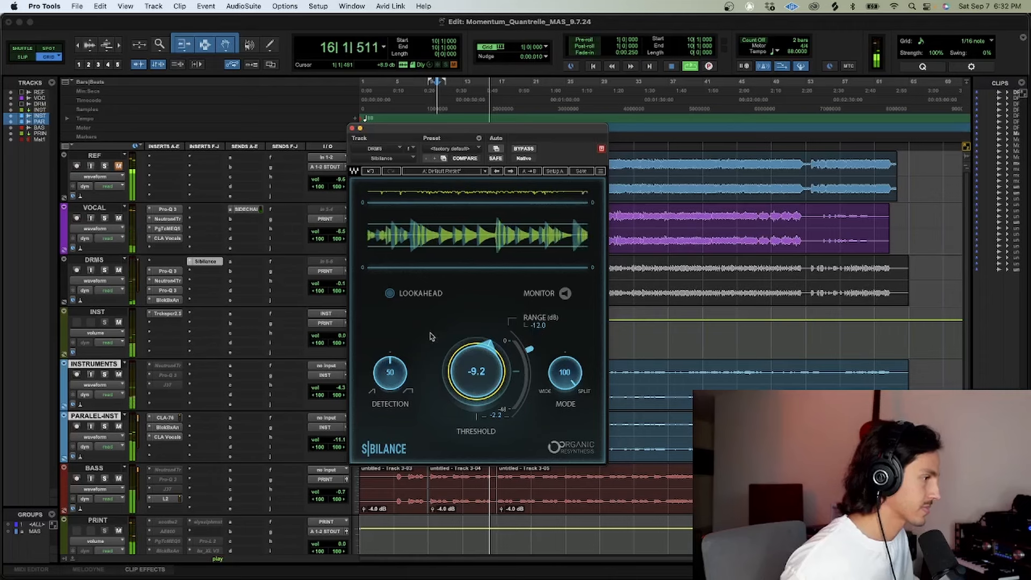
pyautogui.click(397, 375)
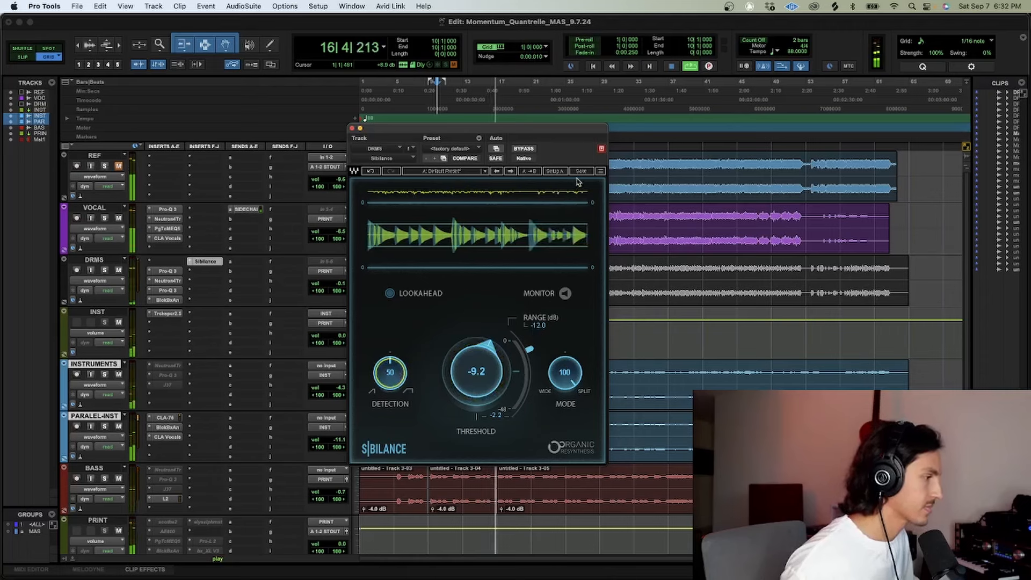
pyautogui.click(520, 150)
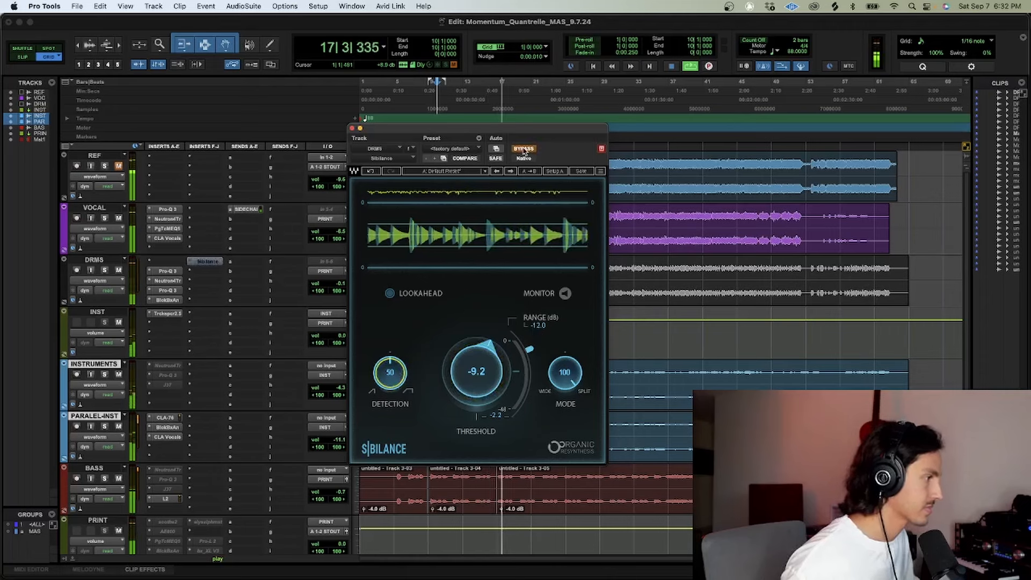
pyautogui.click(520, 151)
# - Monitor only the detected sibilance while lowering the threshold to -14.6, and return to normal monitoring
pyautogui.click(565, 294)
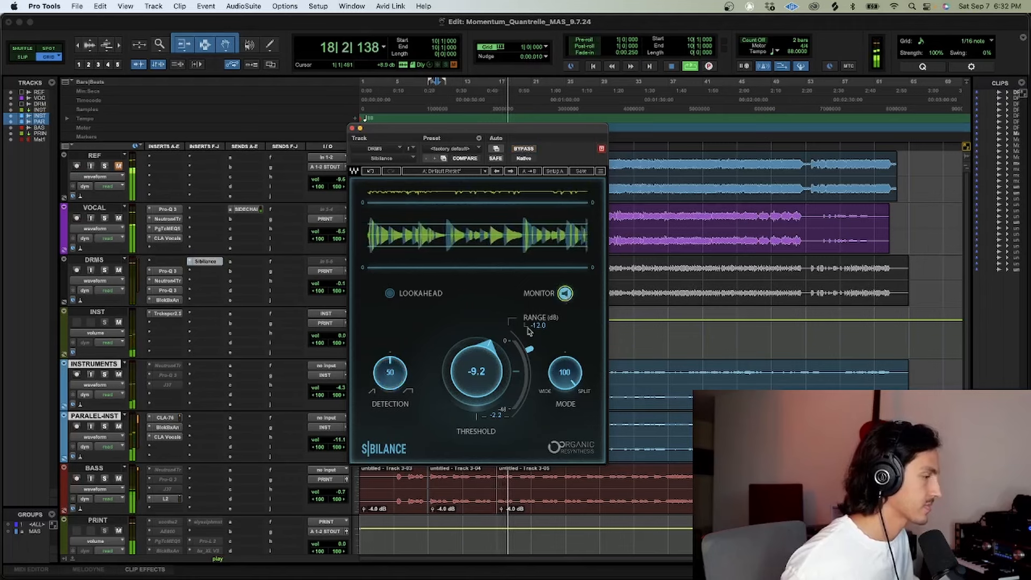
pyautogui.moveTo(489, 349); pyautogui.dragTo(501, 377)
pyautogui.click(565, 294)
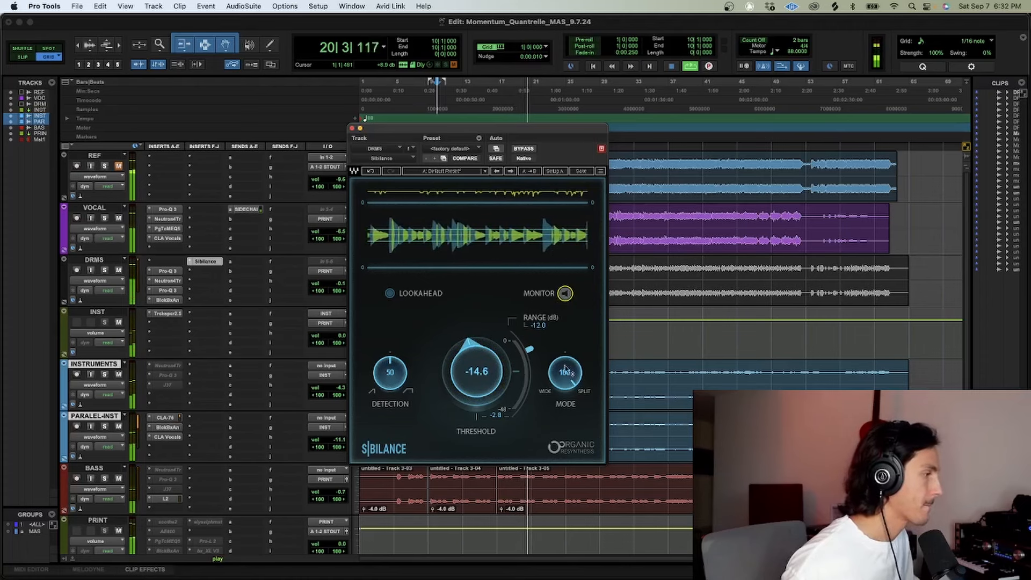
# - Set Sibilance's Mode to 85, compare it against bypass during playback, and close the plug-in with the session saved
pyautogui.moveTo(565, 373); pyautogui.dragTo(565, 381)
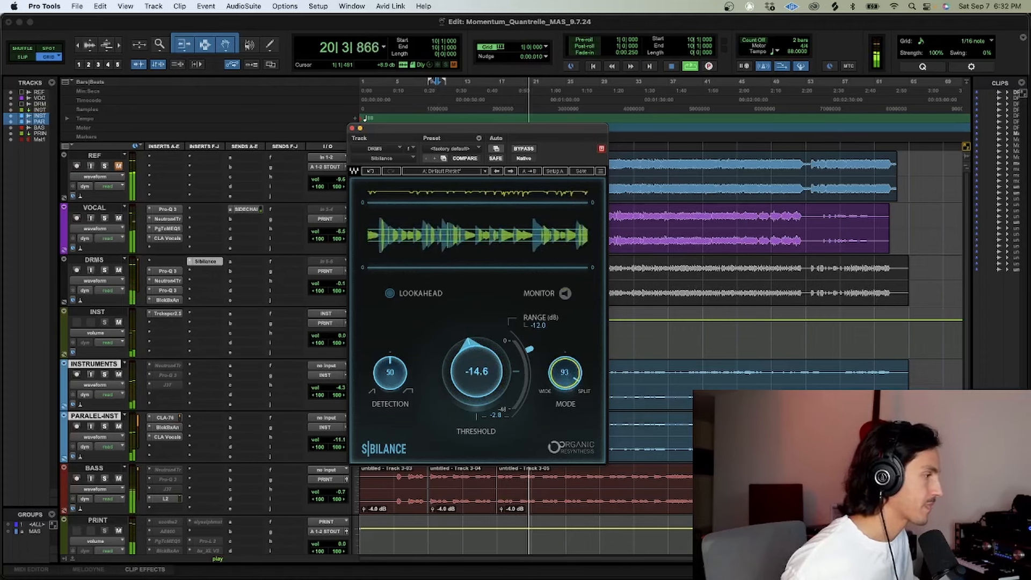
pyautogui.click(525, 150)
pyautogui.click(526, 151)
pyautogui.press('super+s')
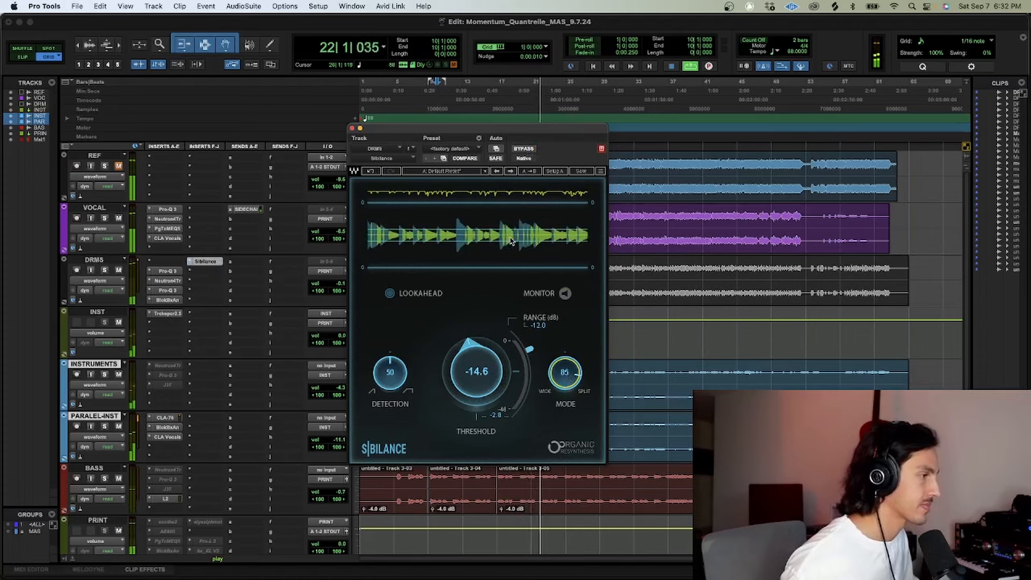
pyautogui.click(525, 149)
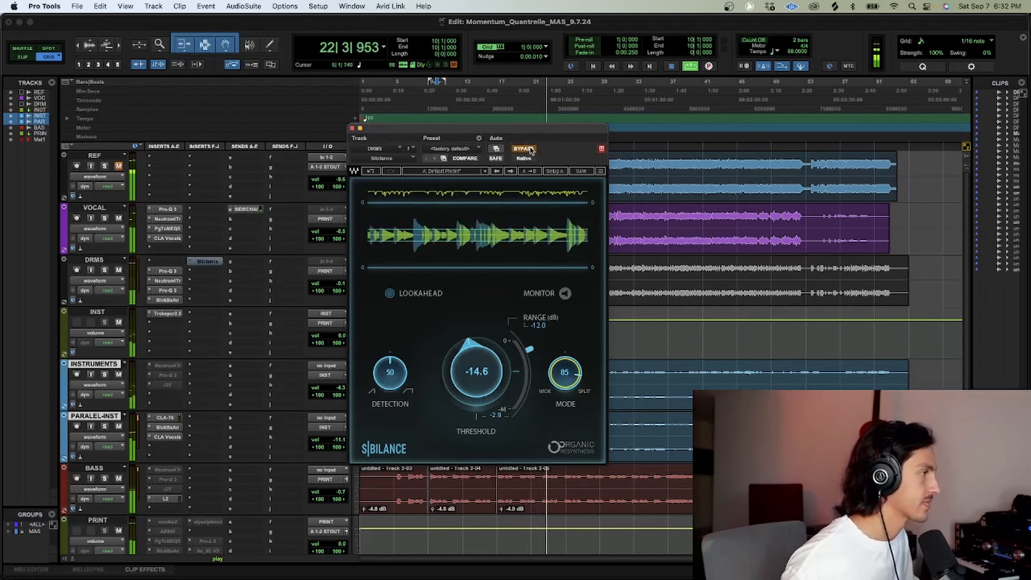
pyautogui.click(531, 151)
pyautogui.click(353, 128)
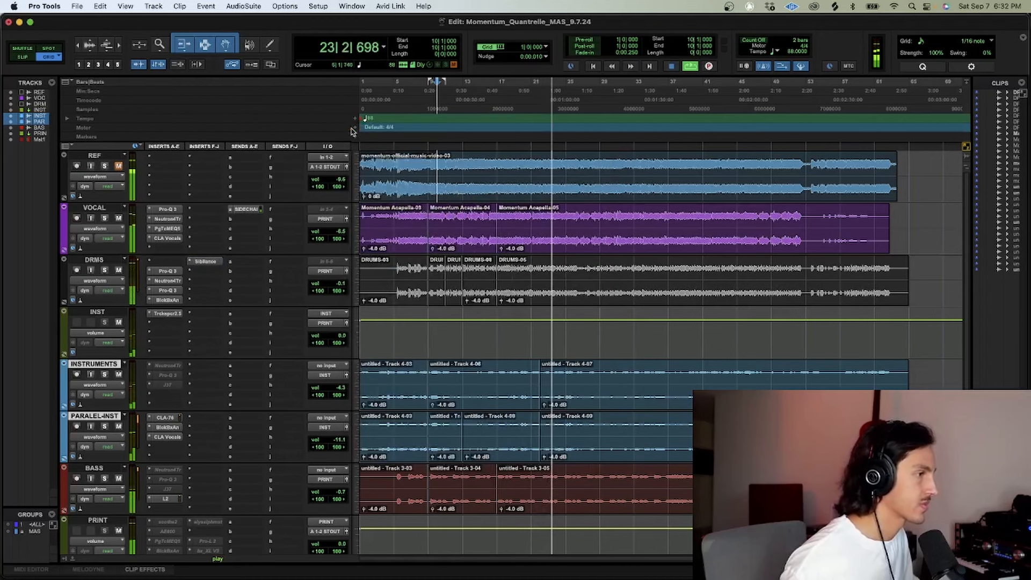
pyautogui.press('space')
pyautogui.press('super+s')
# - Insert Dangerous BAX EQ Master (stereo) in the DRMS slot below Sibilance and move its window over the tracks
pyautogui.click(202, 267)
pyautogui.press('Escape')
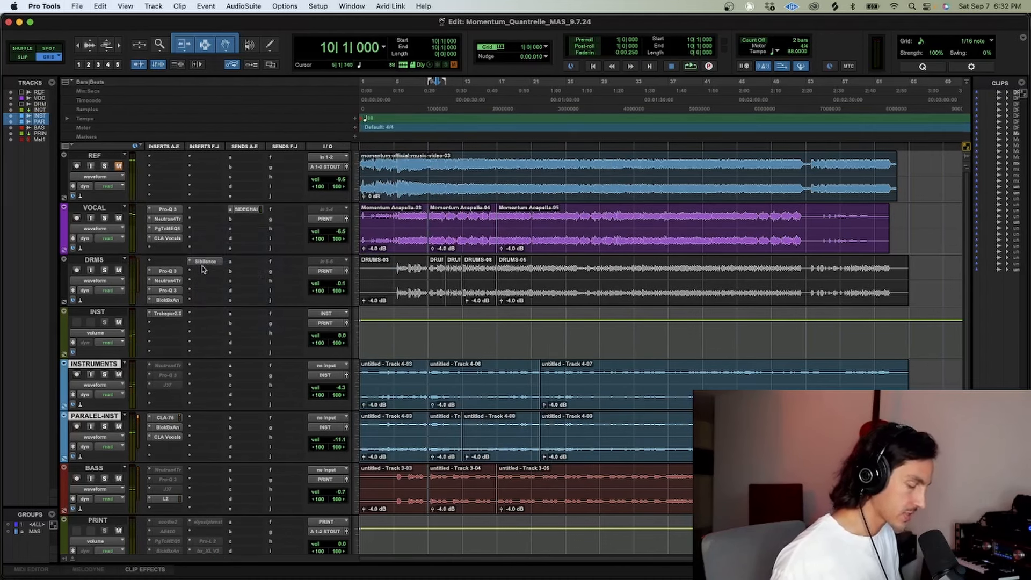
pyautogui.click(202, 269)
pyautogui.write('bax')
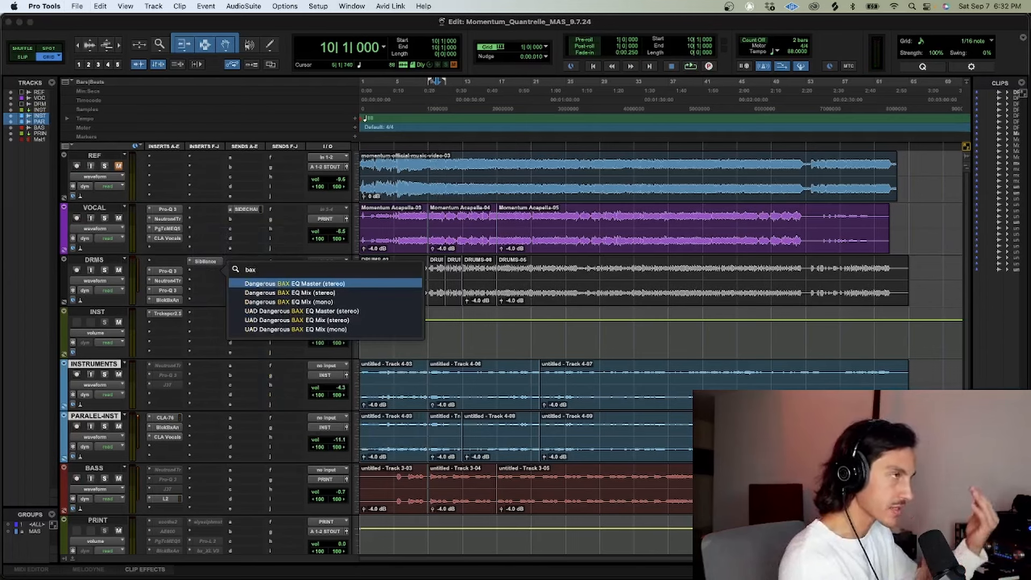
pyautogui.click(329, 284)
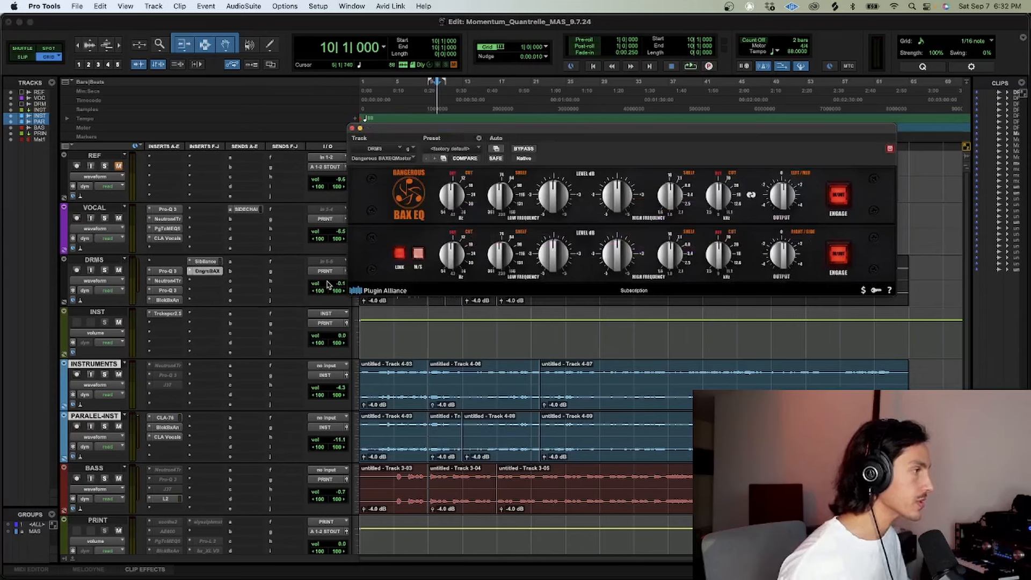
pyautogui.moveTo(479, 130); pyautogui.dragTo(396, 199)
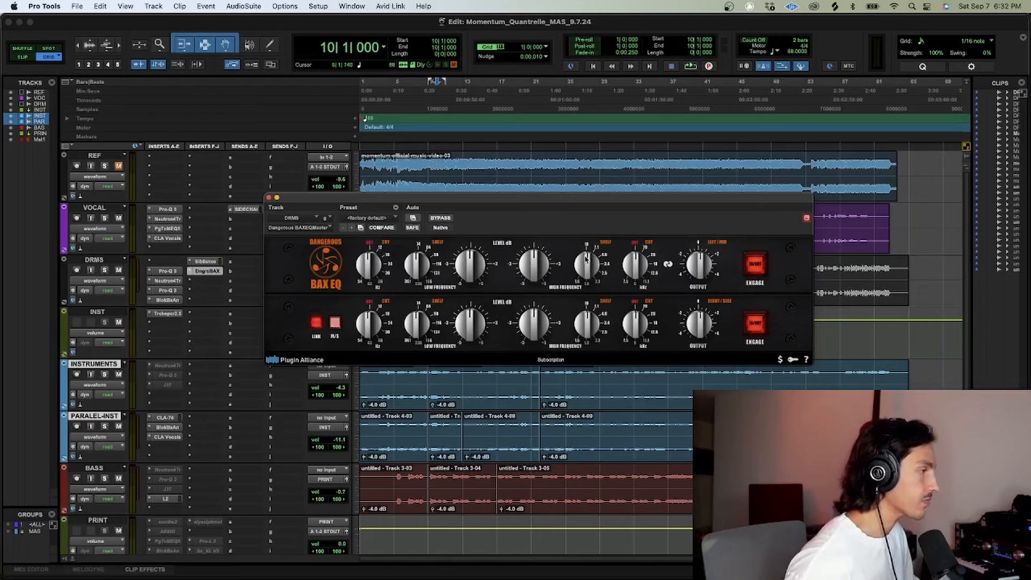
# - Boost the BAX EQ's high-frequency level on DRMS and audition it from bar 13 against bypass
pyautogui.moveTo(532, 261); pyautogui.dragTo(532, 251)
pyautogui.press('space')
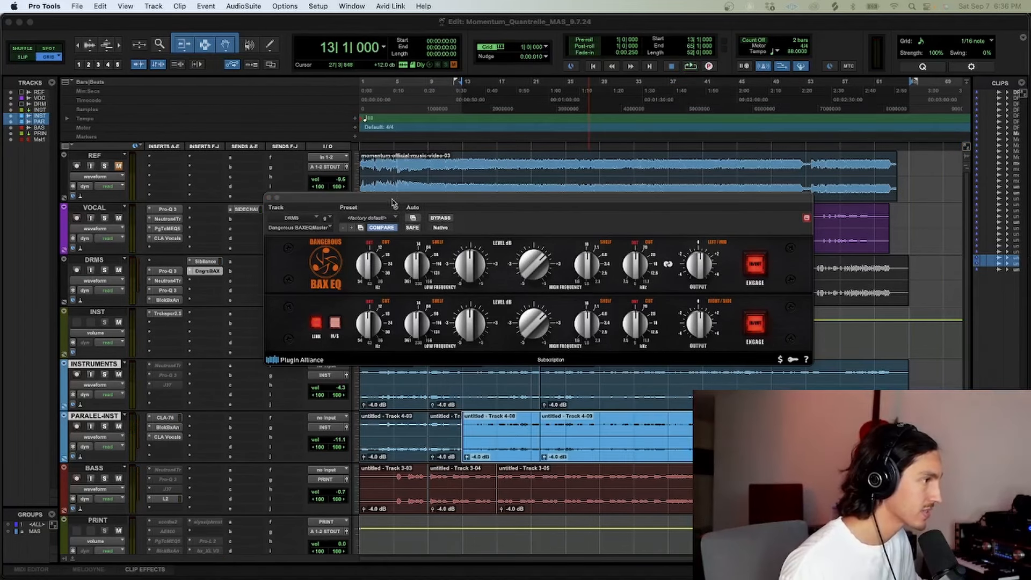
pyautogui.moveTo(394, 209); pyautogui.dragTo(478, 320)
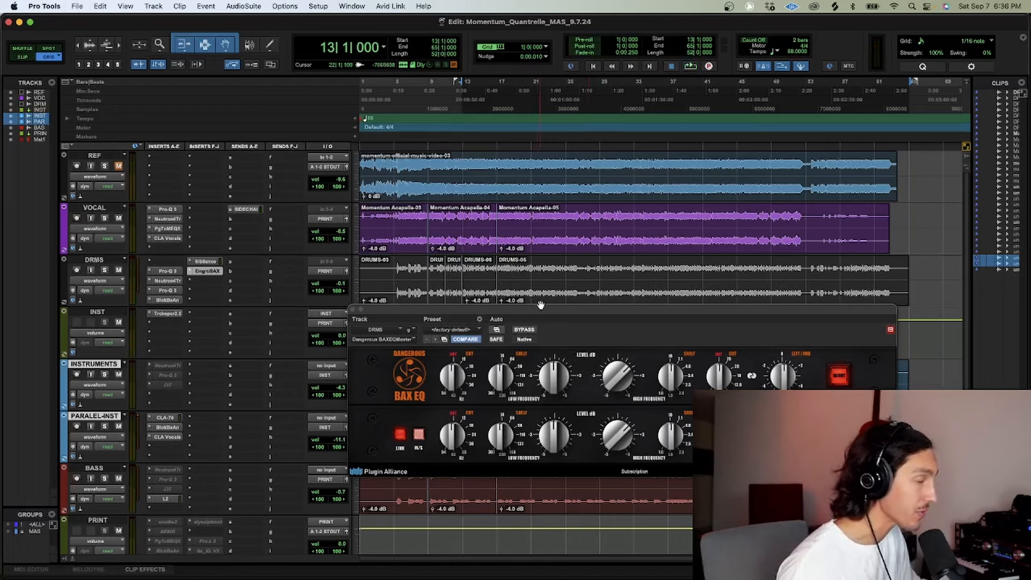
pyautogui.press('space')
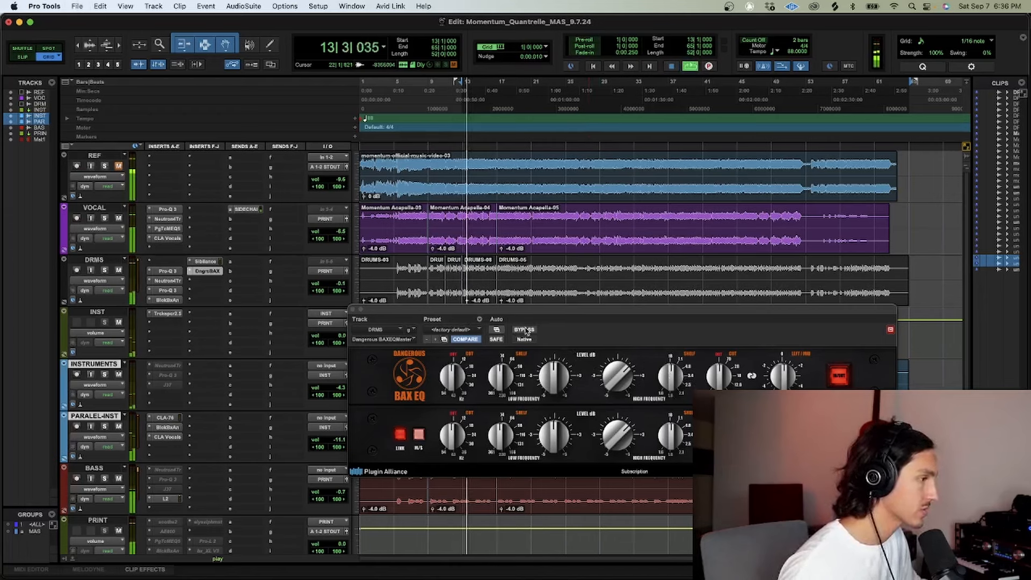
pyautogui.click(524, 329)
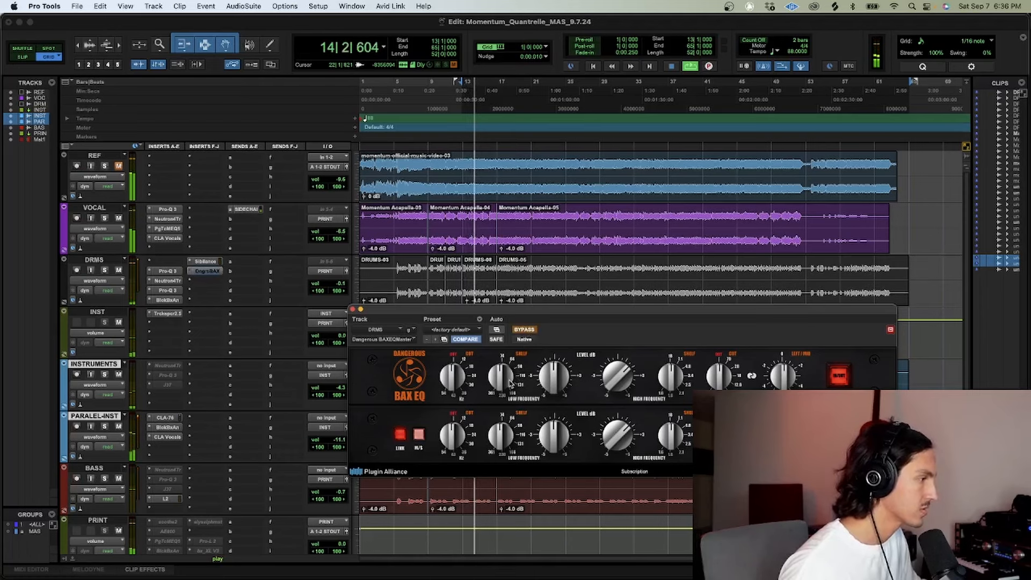
# - Adjust the BAX EQ's low-frequency shelf, boost its low-frequency level slightly, and compare with bypass from bar 13
pyautogui.moveTo(512, 368); pyautogui.dragTo(513, 352)
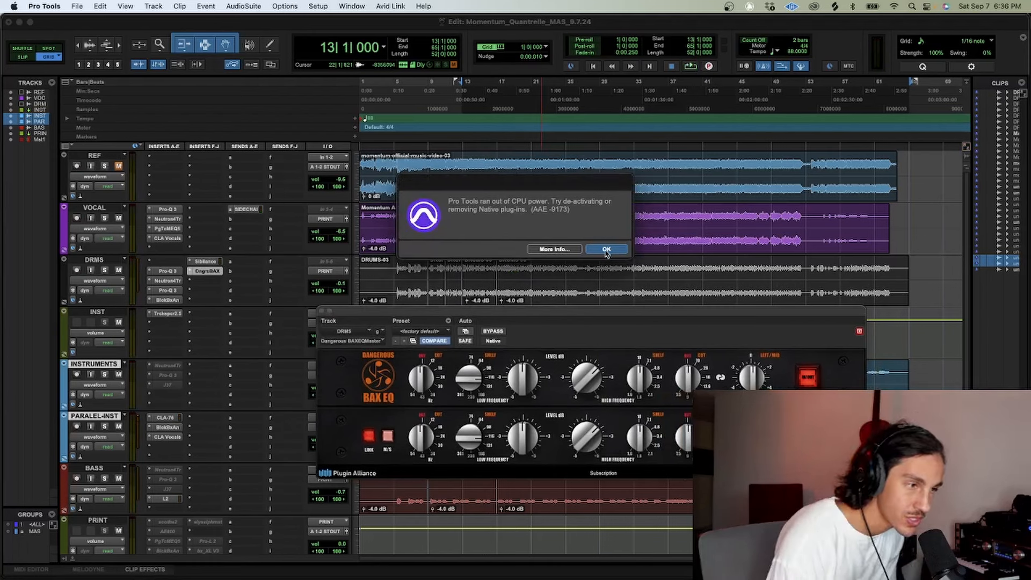
pyautogui.click(606, 250)
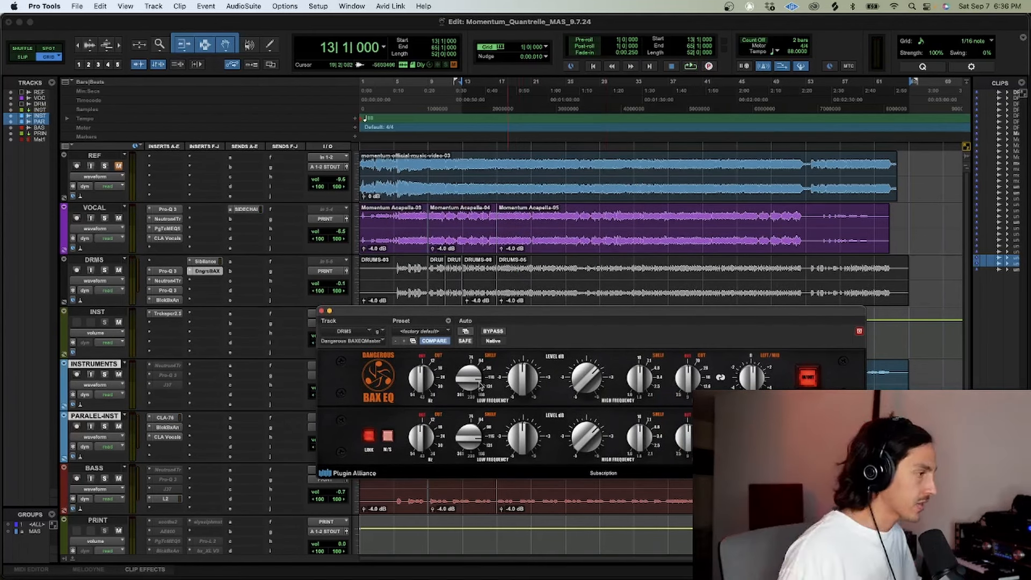
pyautogui.moveTo(473, 379); pyautogui.dragTo(526, 378)
pyautogui.press('space')
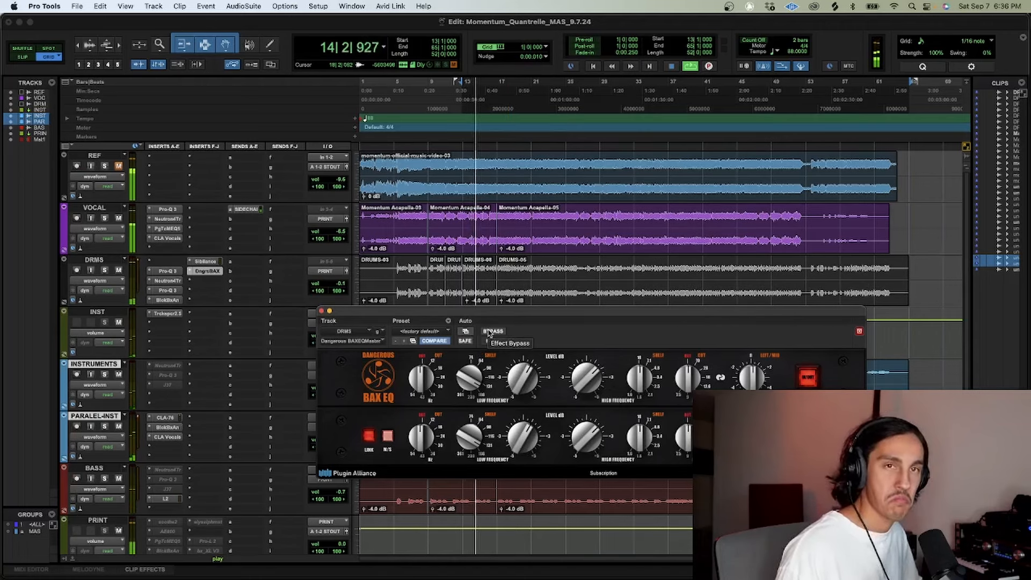
pyautogui.click(492, 332)
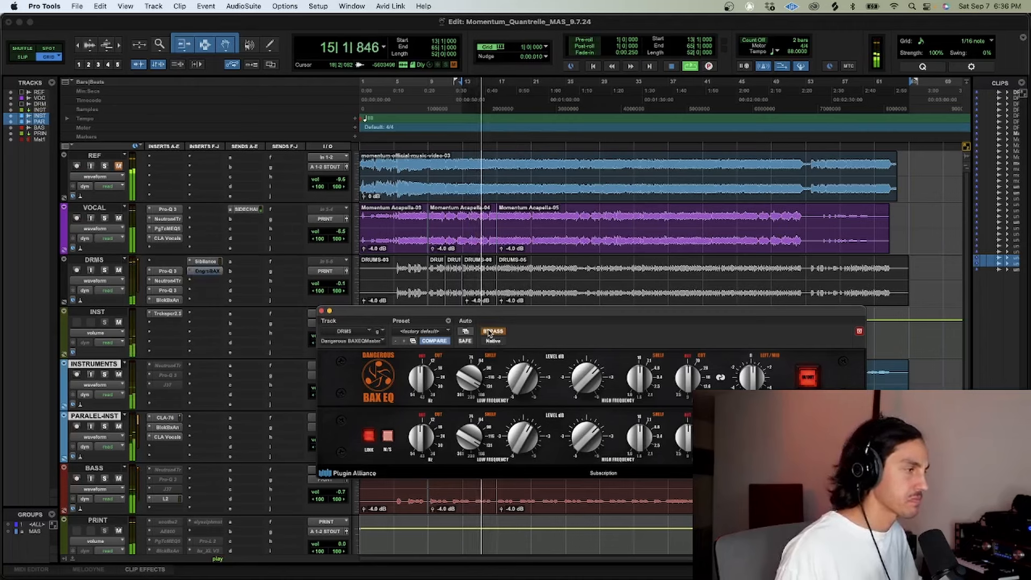
pyautogui.click(492, 331)
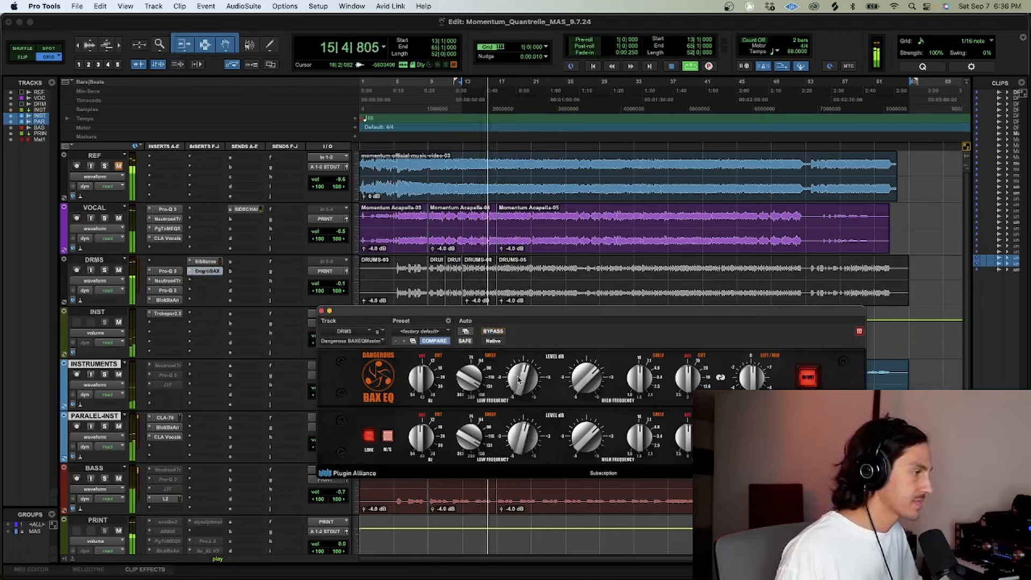
# - Close the BAX EQ, lower the DRMS track volume to -1.0 dB, and save the session
pyautogui.click(322, 312)
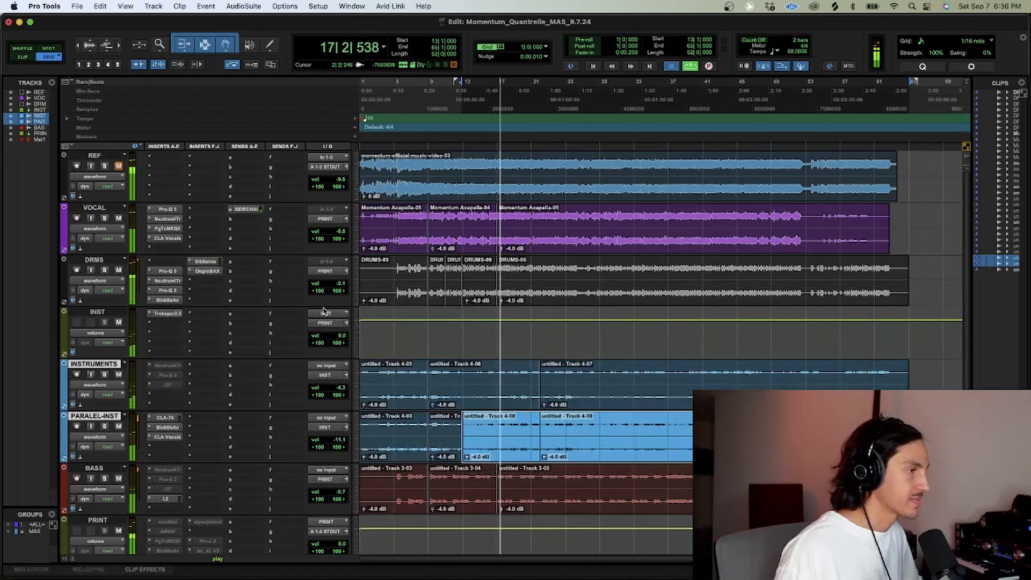
pyautogui.press('space')
pyautogui.click(340, 285)
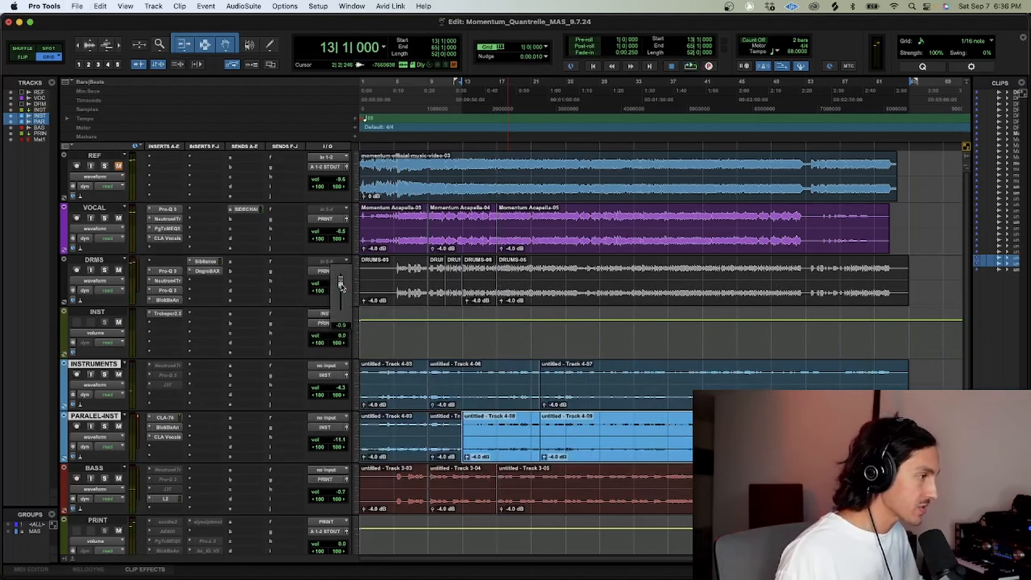
pyautogui.press('super+s')
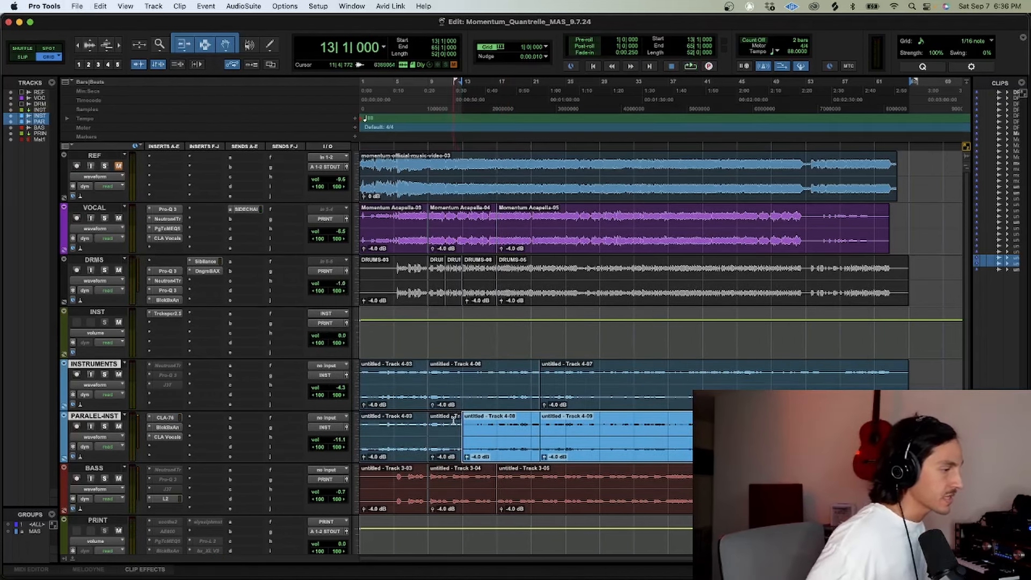
# - Separate the REF clip at bars 13 to 21 and save the session
pyautogui.scroll(-3, 456, 427)
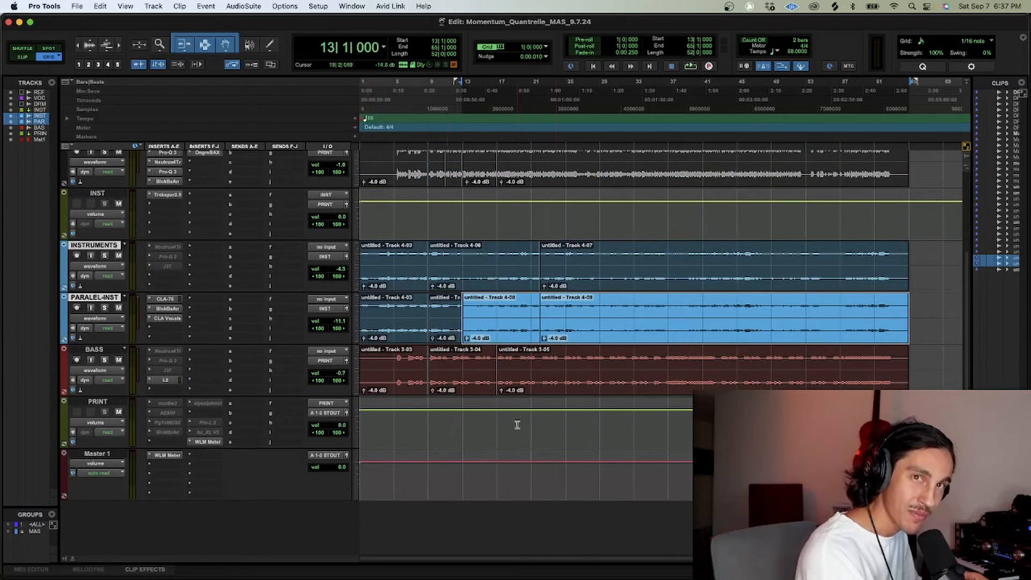
pyautogui.scroll(3, 558, 425)
pyautogui.moveTo(463, 165); pyautogui.dragTo(531, 172)
pyautogui.press('super+e')
pyautogui.press('super+s')
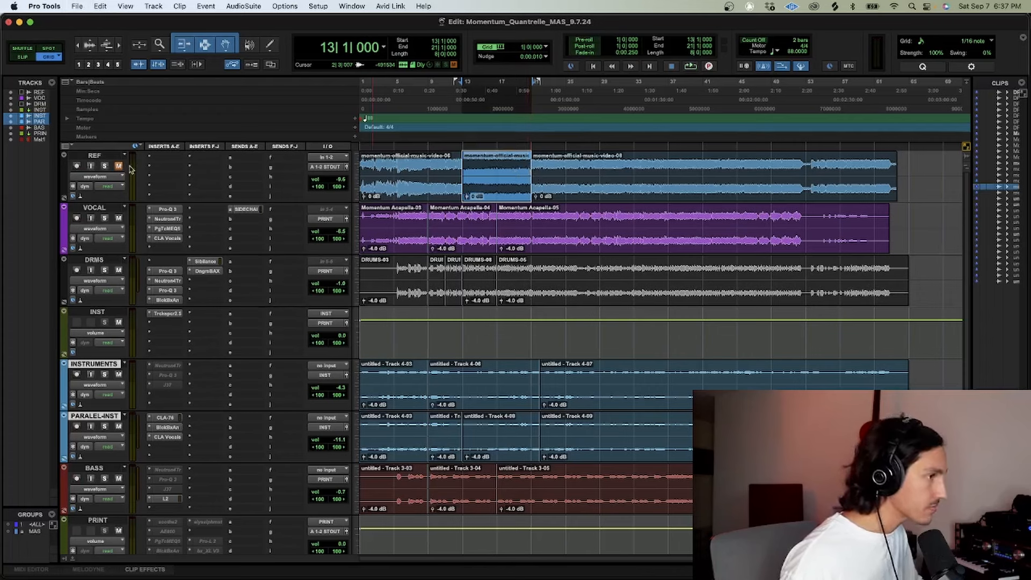
# - Play REF soloed and unmuted from bar 13, set its volume to -6.8 dB, and return it to muted and unsoloed
pyautogui.click(105, 166)
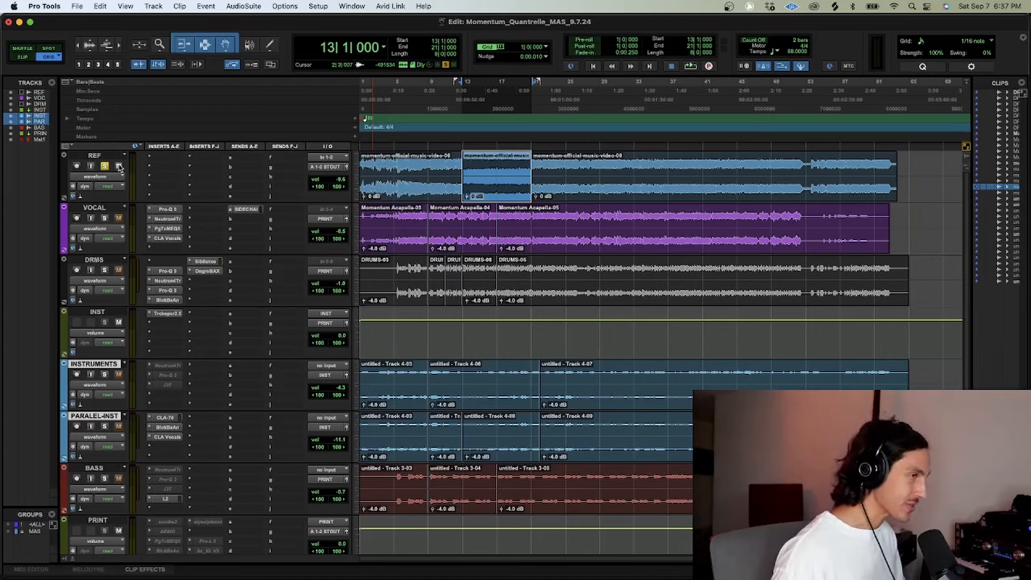
pyautogui.press('space')
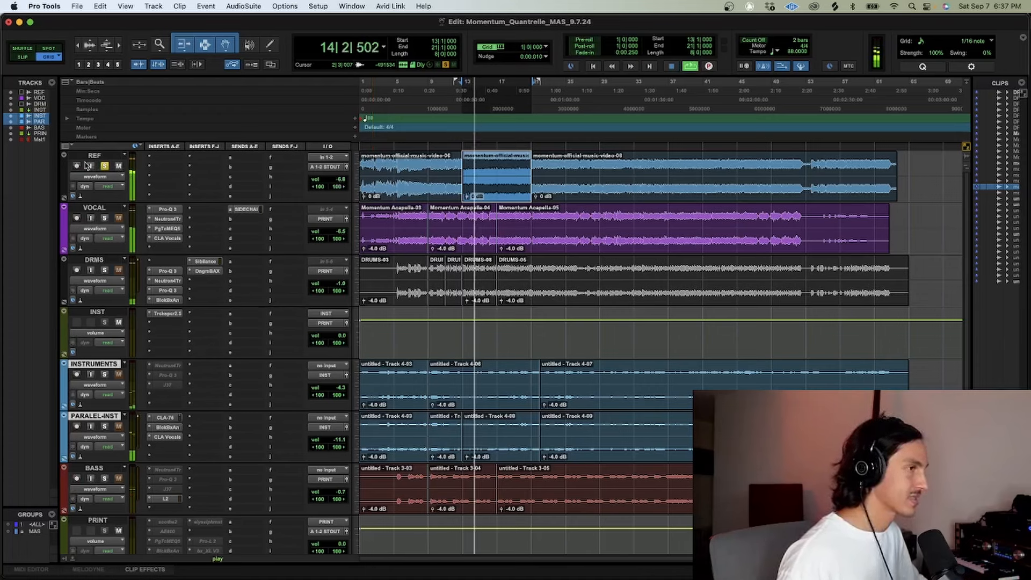
pyautogui.click(118, 167)
pyautogui.click(105, 166)
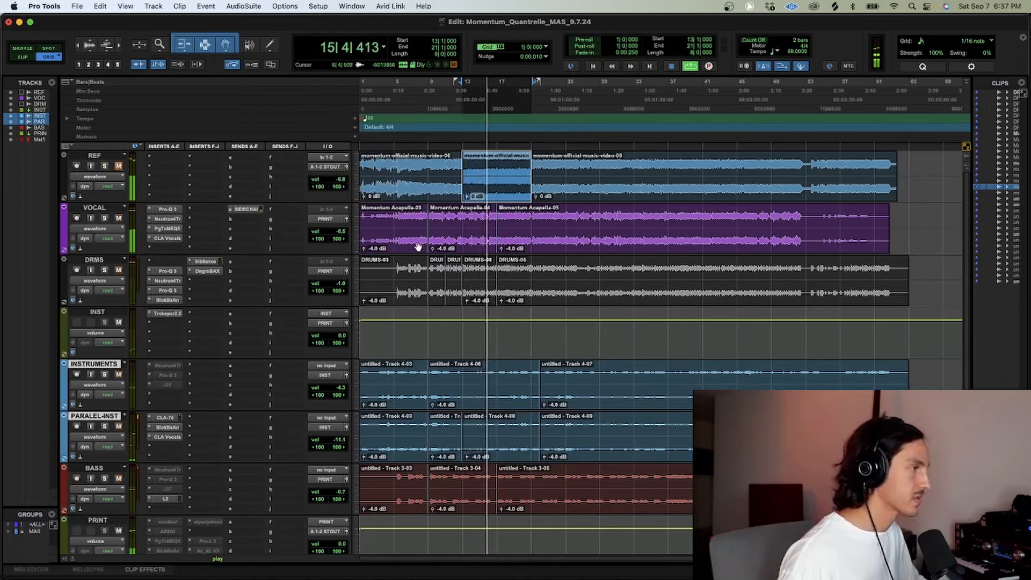
# - Play the mix from bar 13 and set the VOCAL track volume to -5.8 dB
pyautogui.press('space')
pyautogui.press('space')
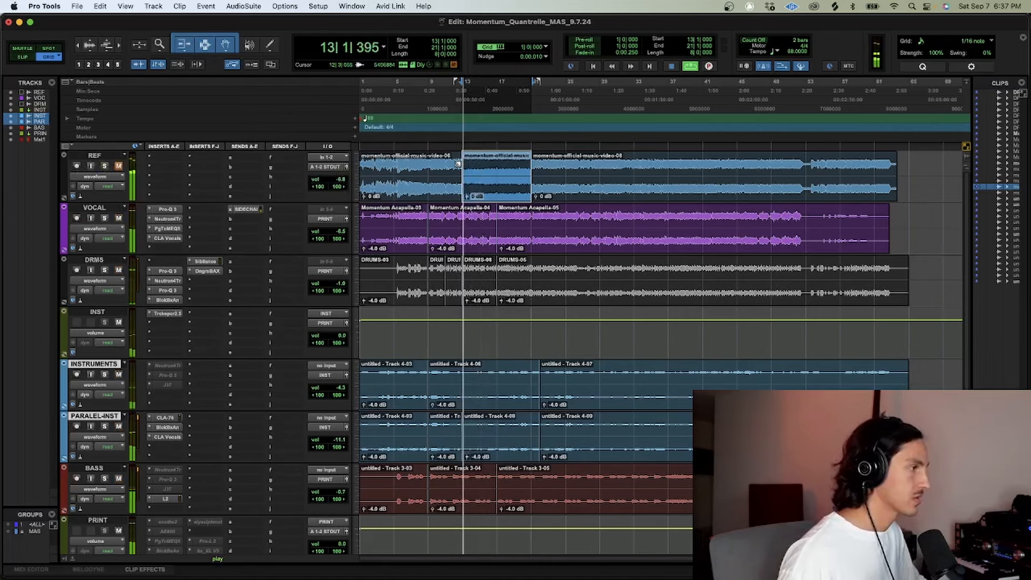
pyautogui.moveTo(341, 233); pyautogui.dragTo(344, 229)
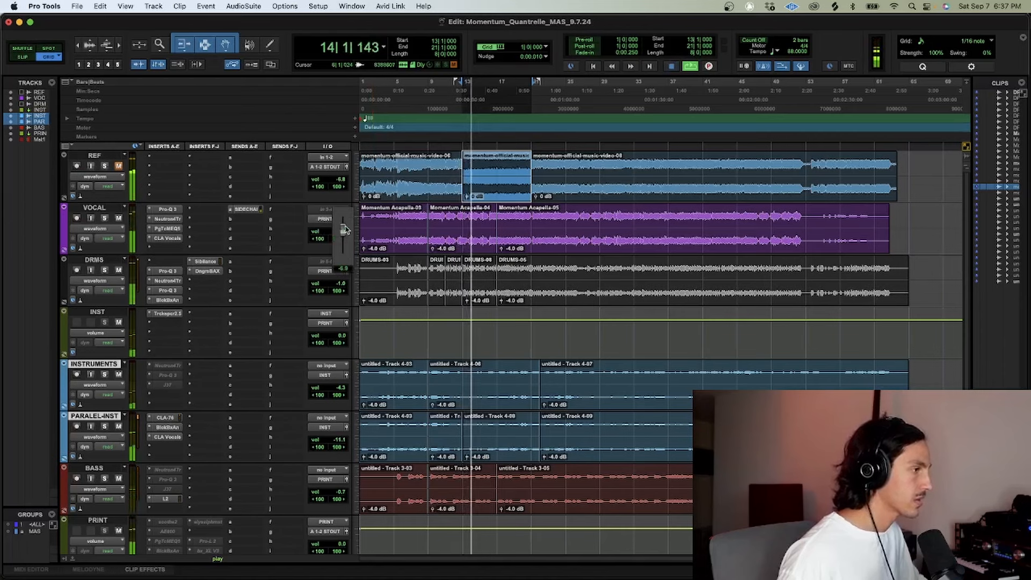
# - Raise the Pitch level in the VOCAL track's CLA Vocals, close the plugin, and stop playback
pyautogui.click(175, 238)
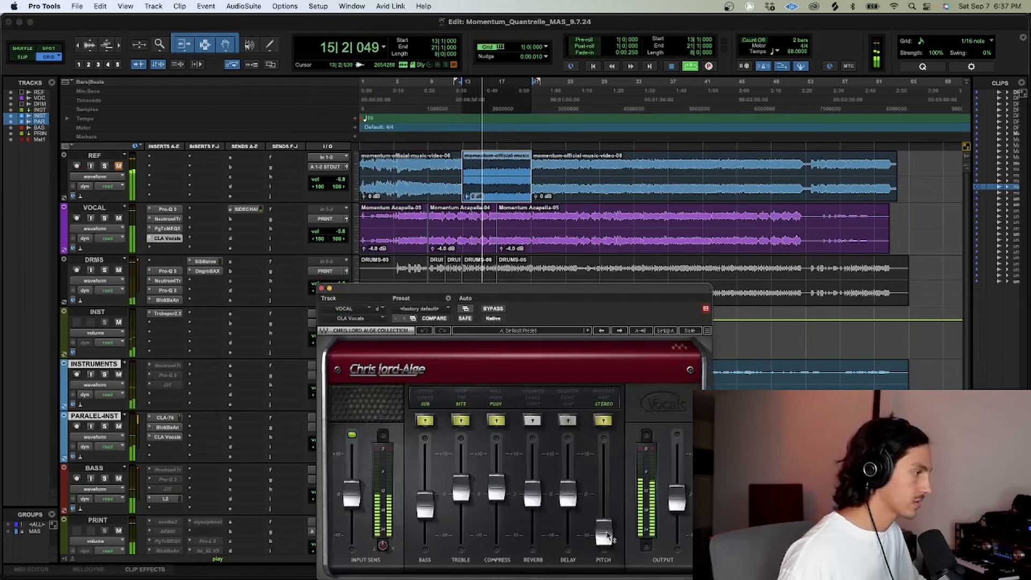
pyautogui.moveTo(608, 536); pyautogui.dragTo(608, 519)
pyautogui.click(321, 289)
pyautogui.press('space')
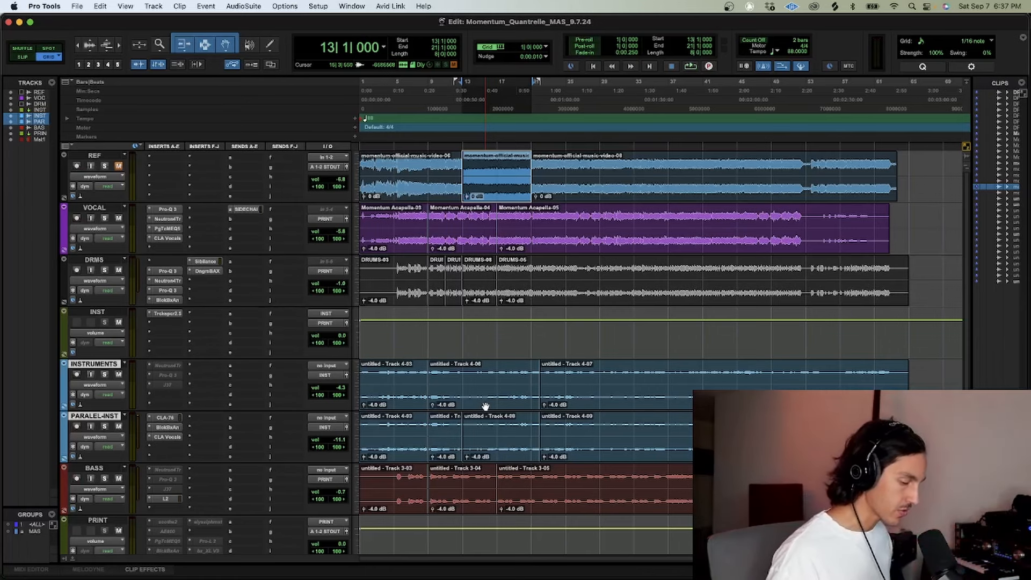
# - Move the PRINT track's elysia alpha master to insert E, activate it, and open it
pyautogui.scroll(-5, 485, 406)
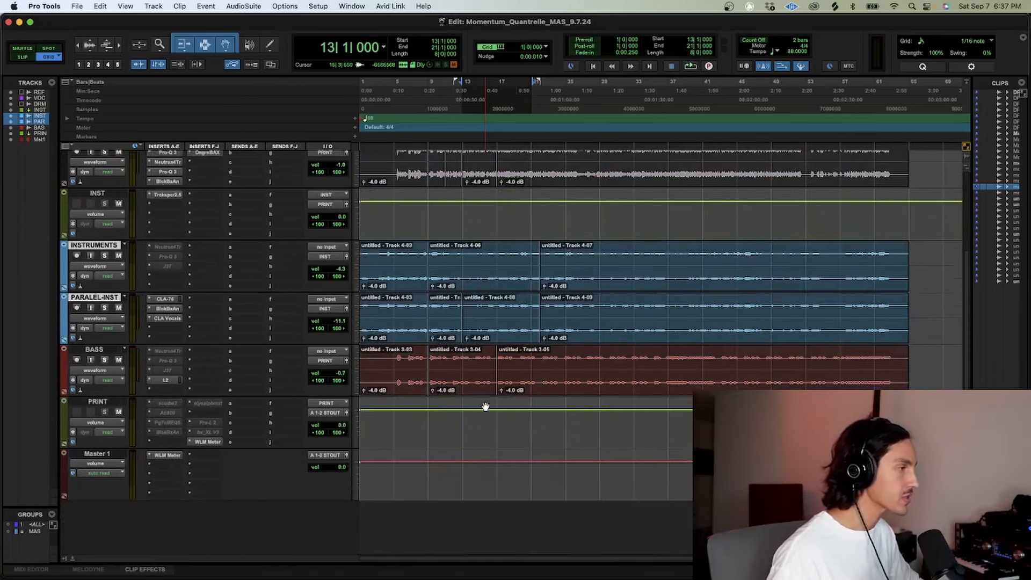
pyautogui.scroll(5, 474, 455)
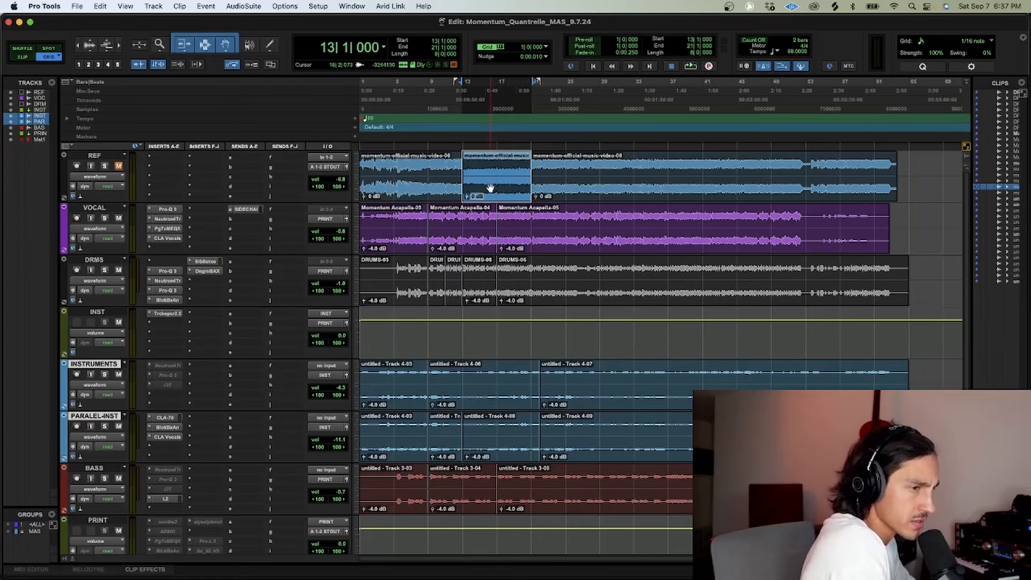
pyautogui.scroll(-3, 508, 368)
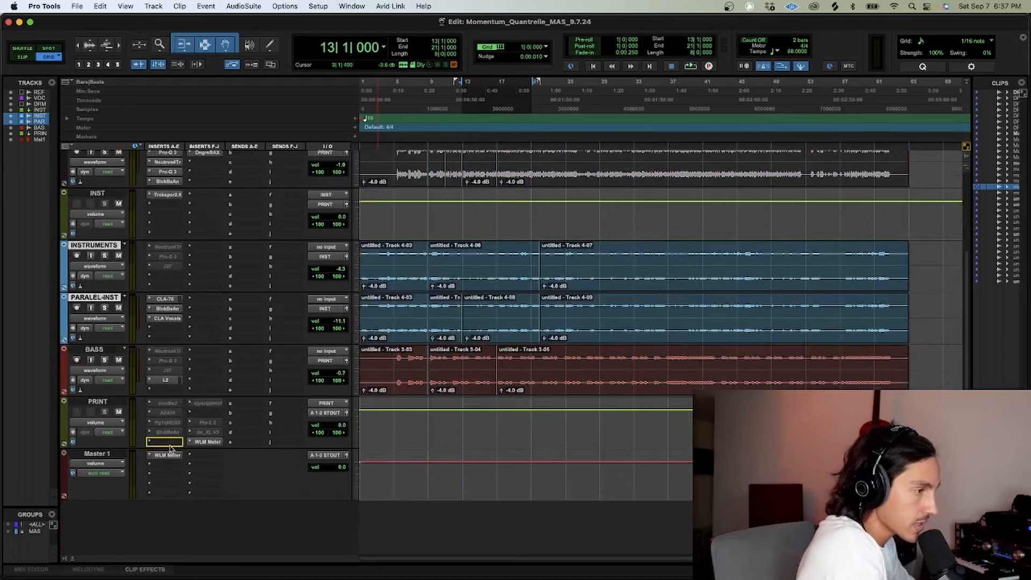
pyautogui.moveTo(170, 447); pyautogui.dragTo(170, 445)
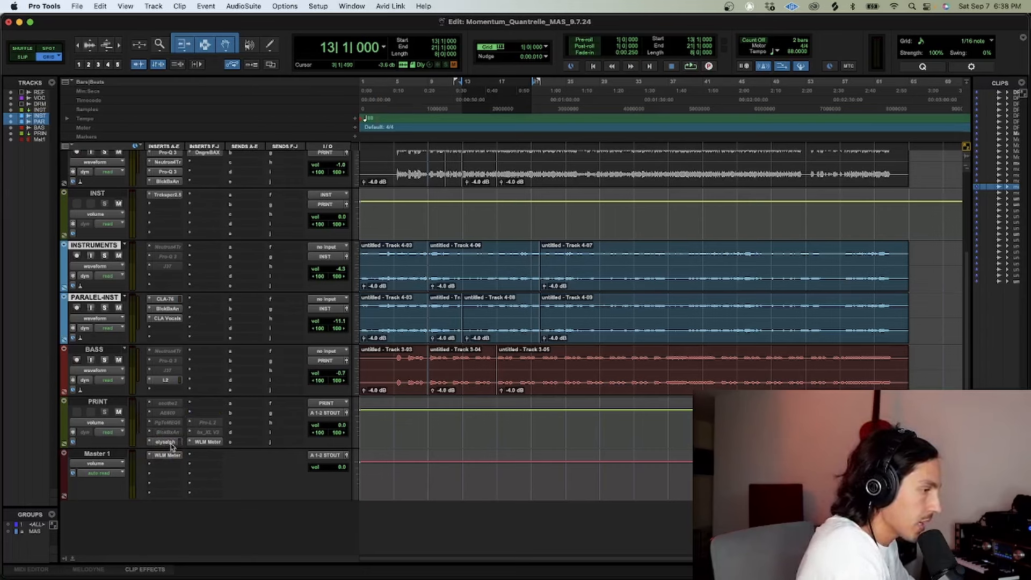
pyautogui.click(170, 444)
# - Select the INSTRUMENTS clip spanning bars 9 to 22 and switch on the second-channel EQ in the elysia alpha master
pyautogui.moveTo(492, 245); pyautogui.dragTo(423, 245)
pyautogui.press('super+z')
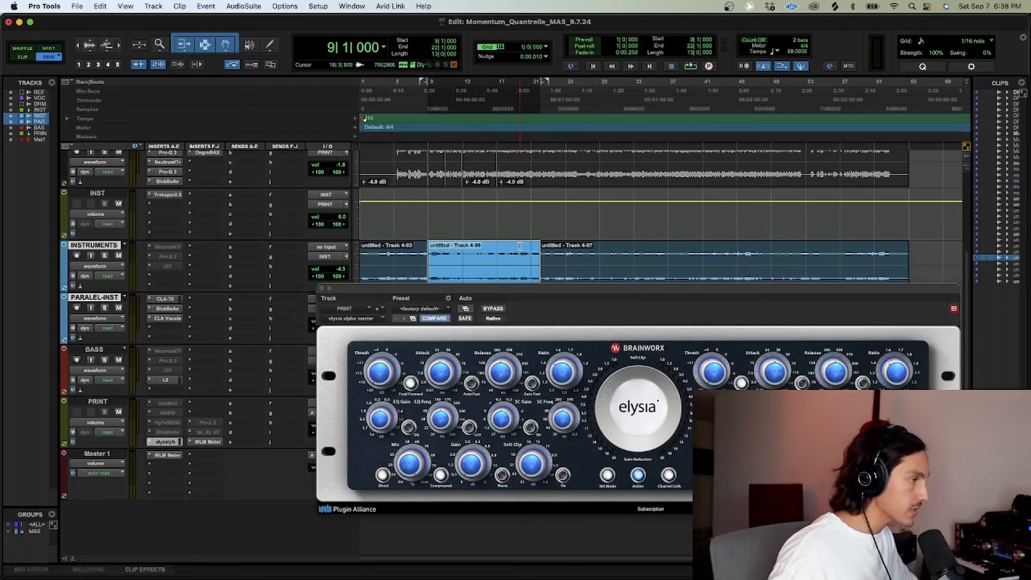
pyautogui.moveTo(593, 289); pyautogui.dragTo(484, 160)
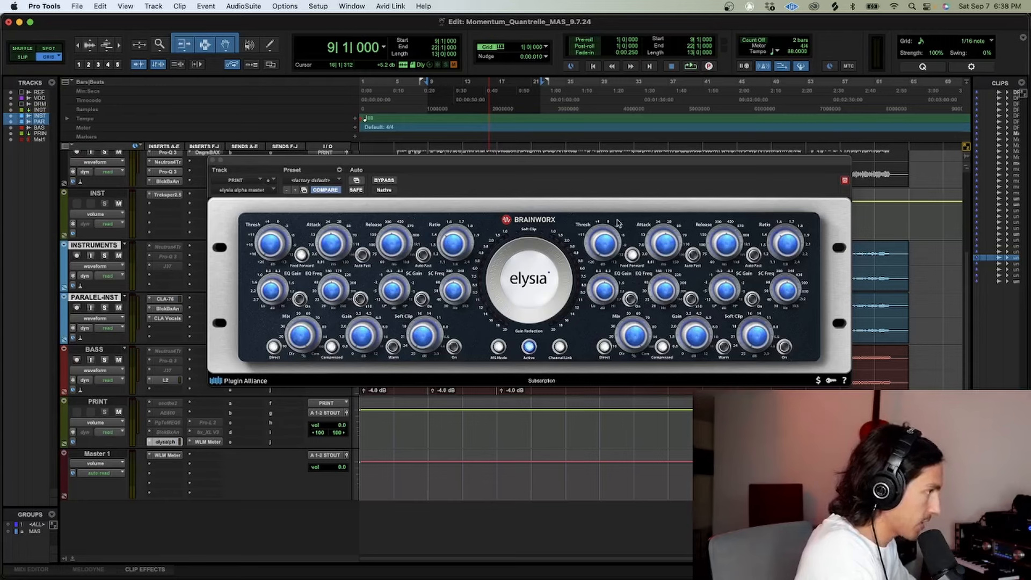
pyautogui.click(691, 323)
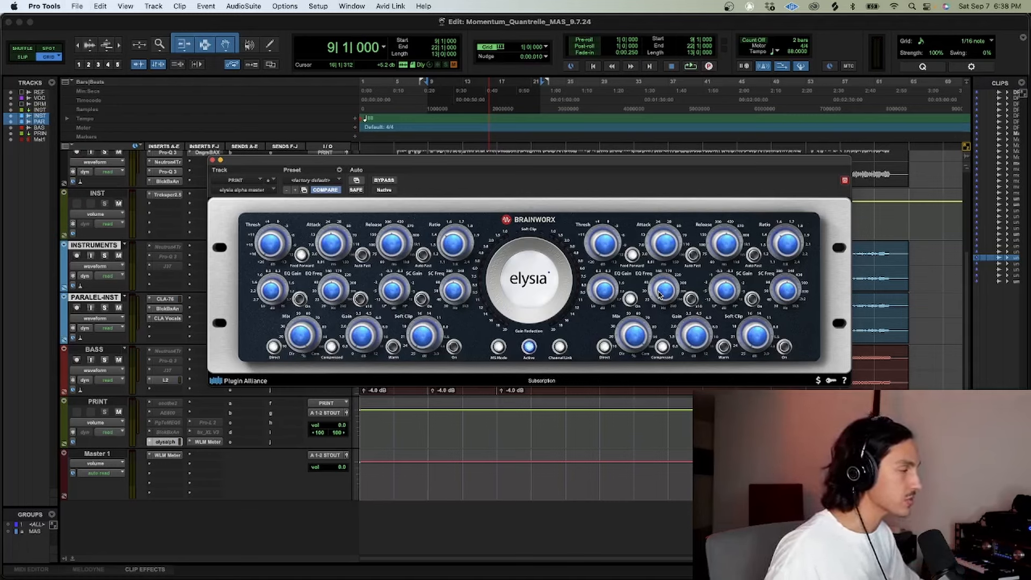
# - Play the mix from bar 9 and compare it with the elysia alpha master active and inactive
pyautogui.press('space')
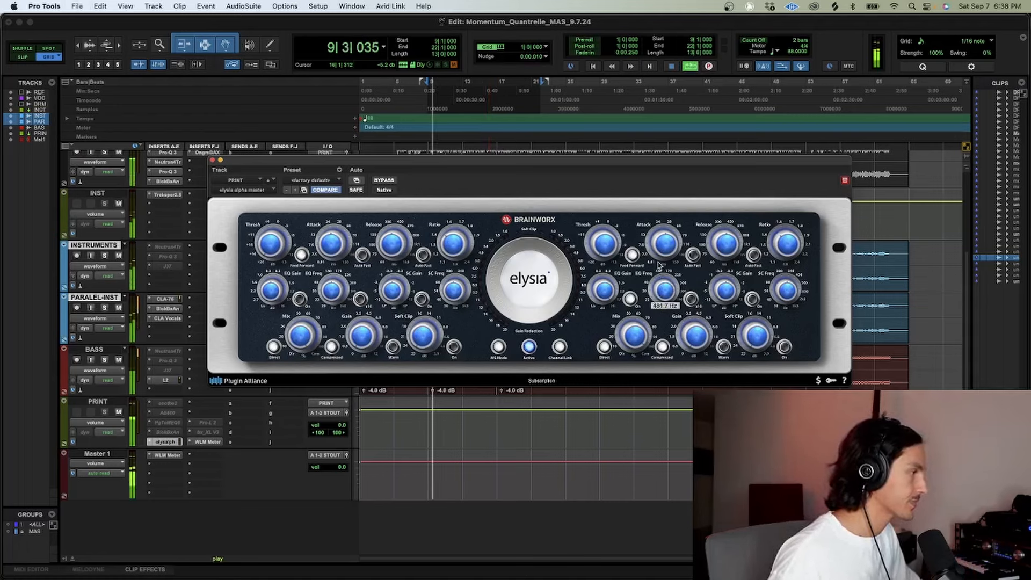
pyautogui.click(528, 348)
pyautogui.click(528, 348)
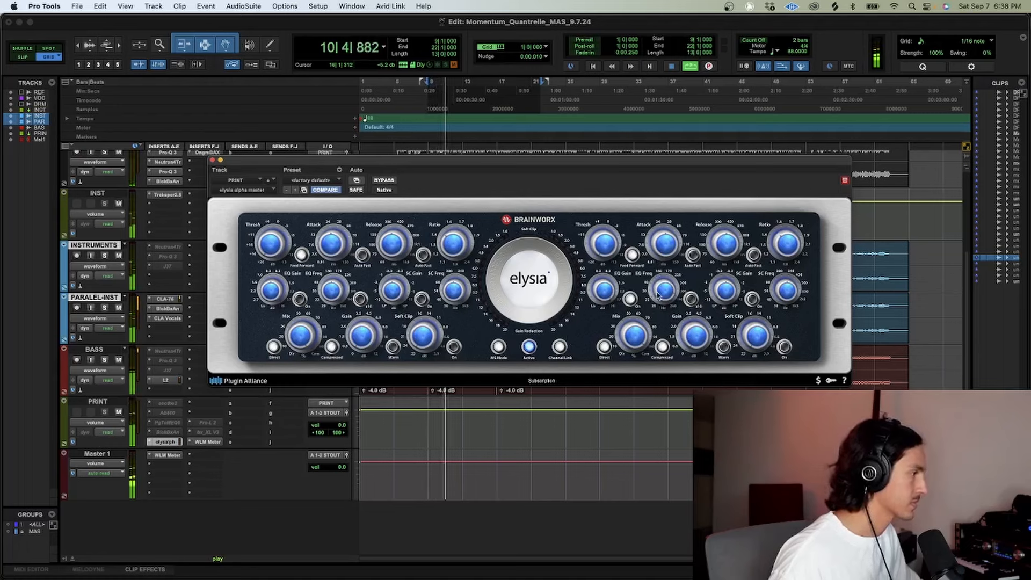
pyautogui.moveTo(661, 300)
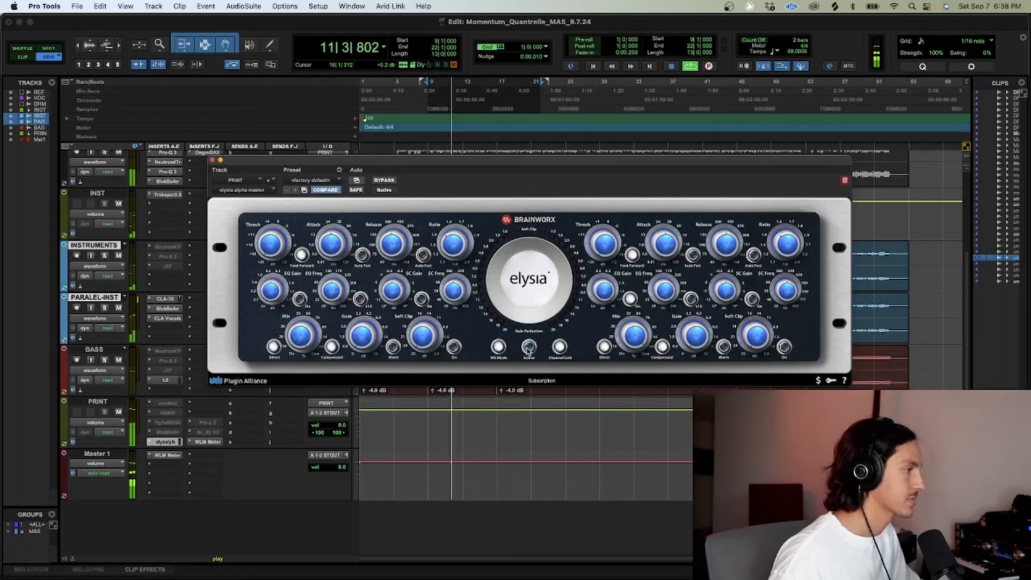
pyautogui.press('space')
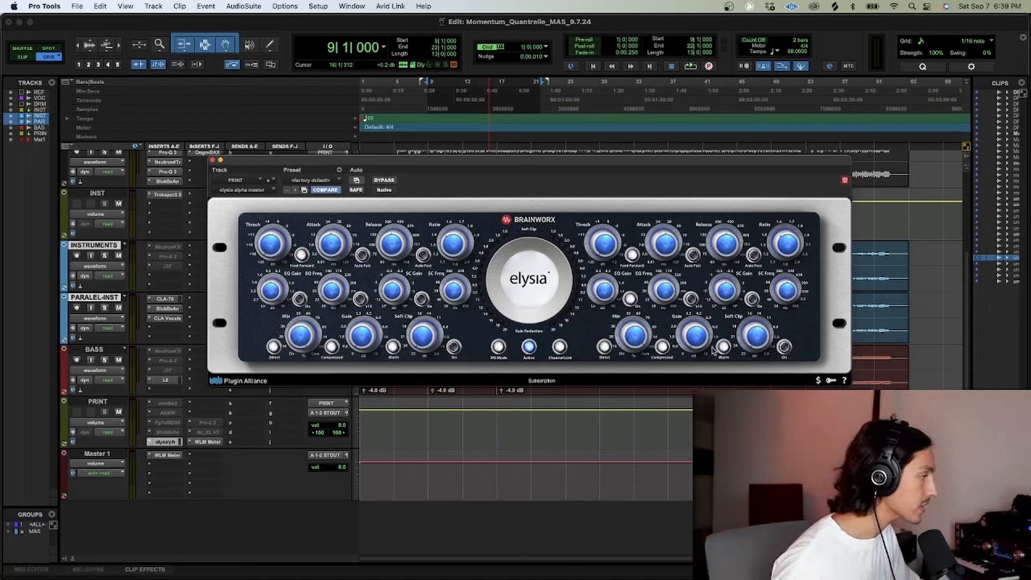
pyautogui.press('space')
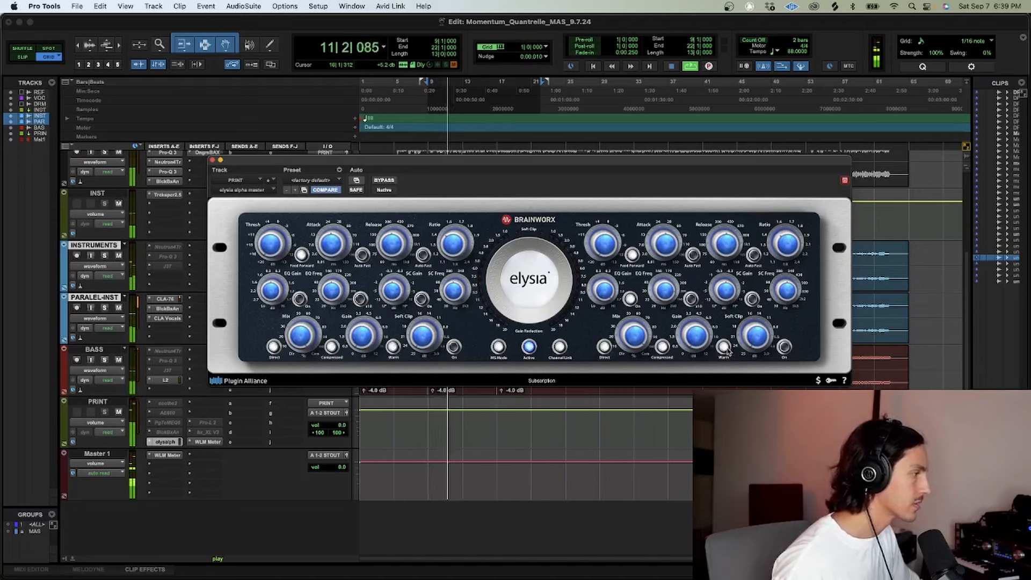
pyautogui.moveTo(692, 333)
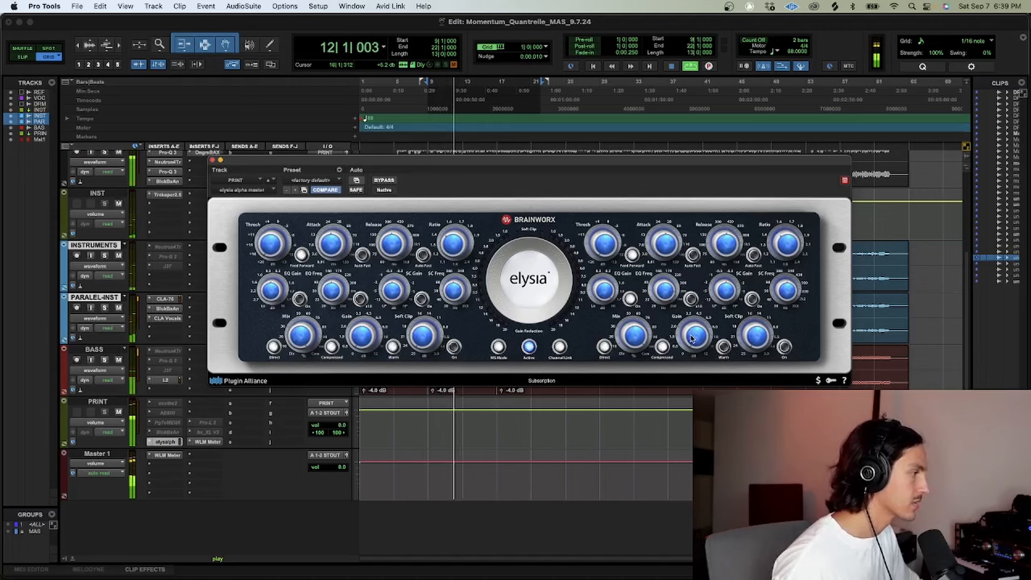
pyautogui.press('space')
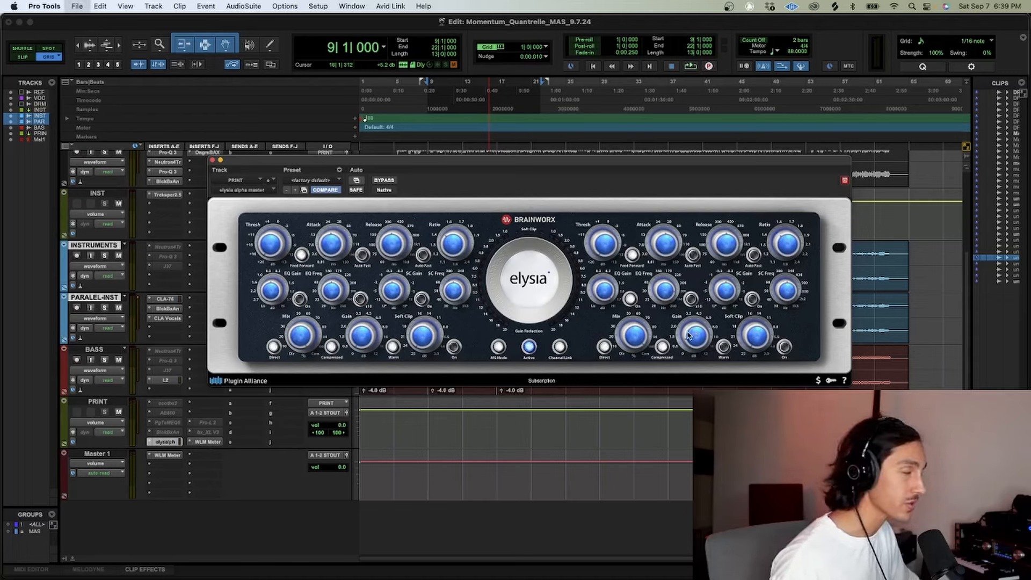
# - Move the elysia alpha master to insert A on the PRINT track and save the session during playback
pyautogui.press('space')
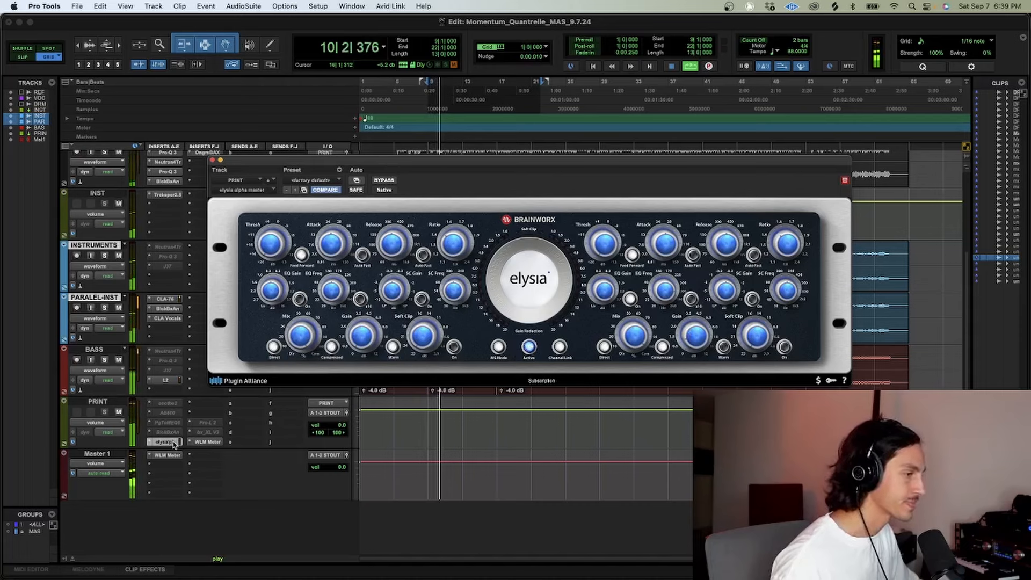
pyautogui.click(171, 403)
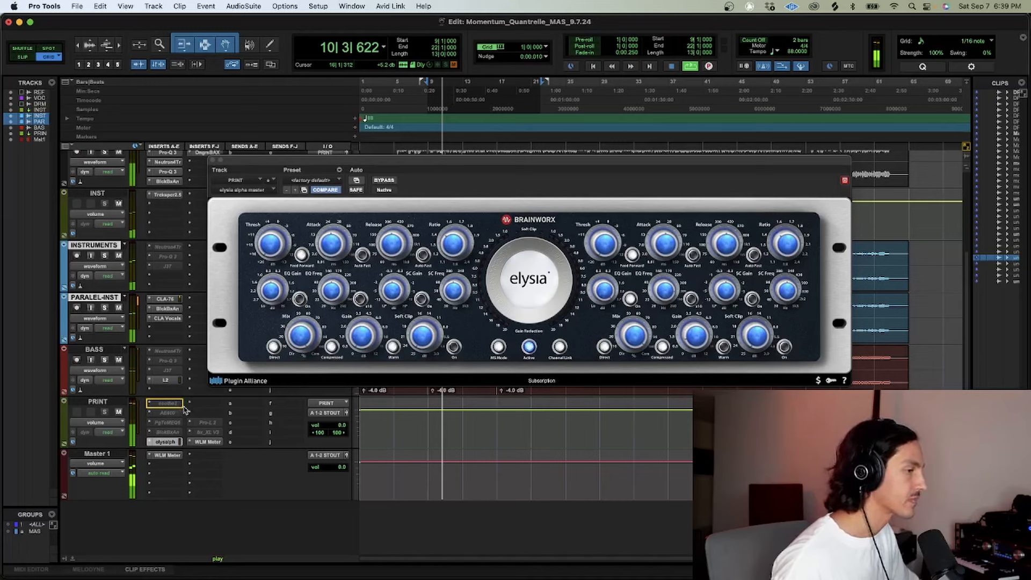
pyautogui.press('super+s')
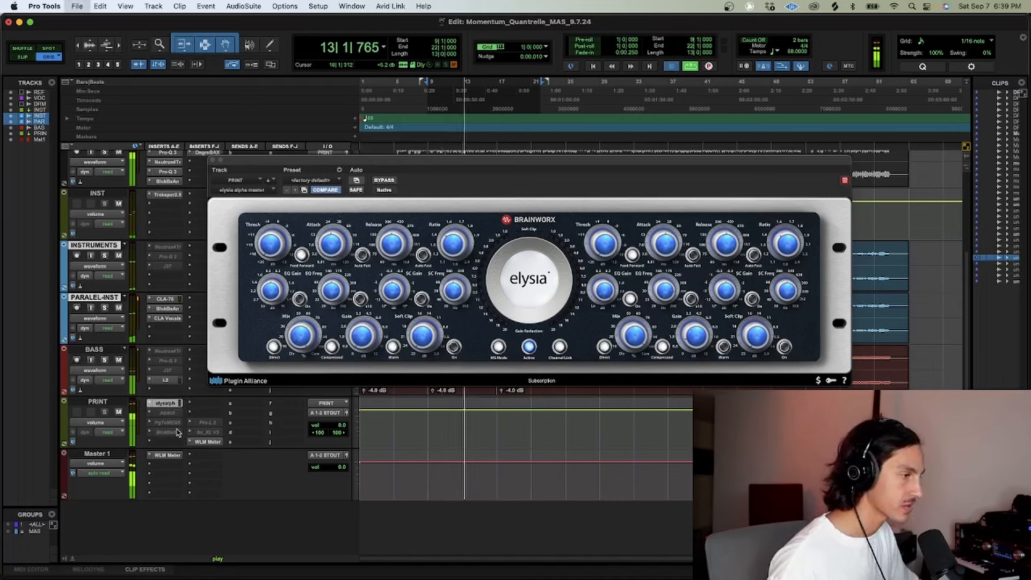
pyautogui.press('space')
# - Open the Black Box HG-2 in the PRINT track's insert B and select the BASS clip at bars 9 to 17
pyautogui.click(174, 413)
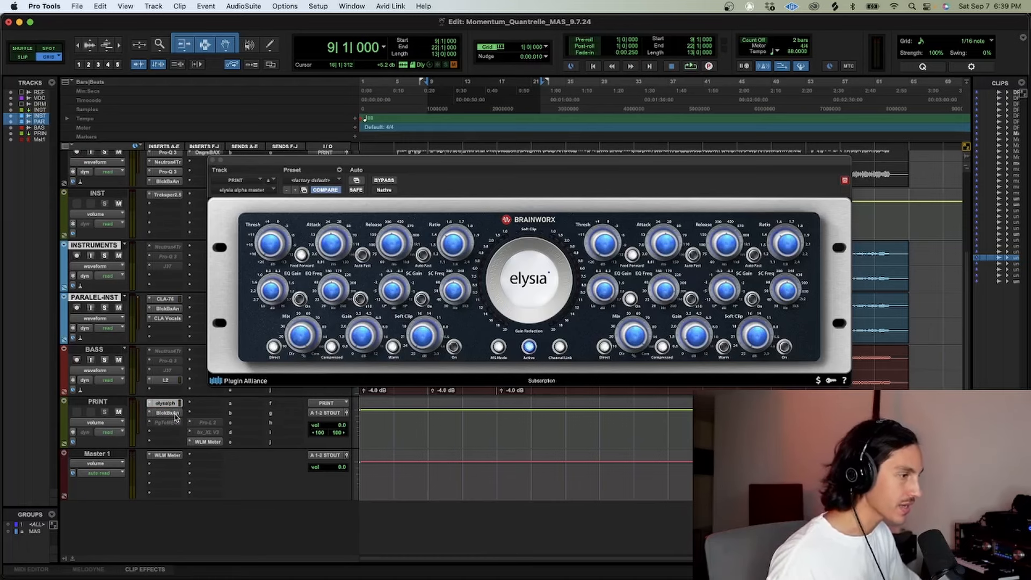
pyautogui.click(174, 413)
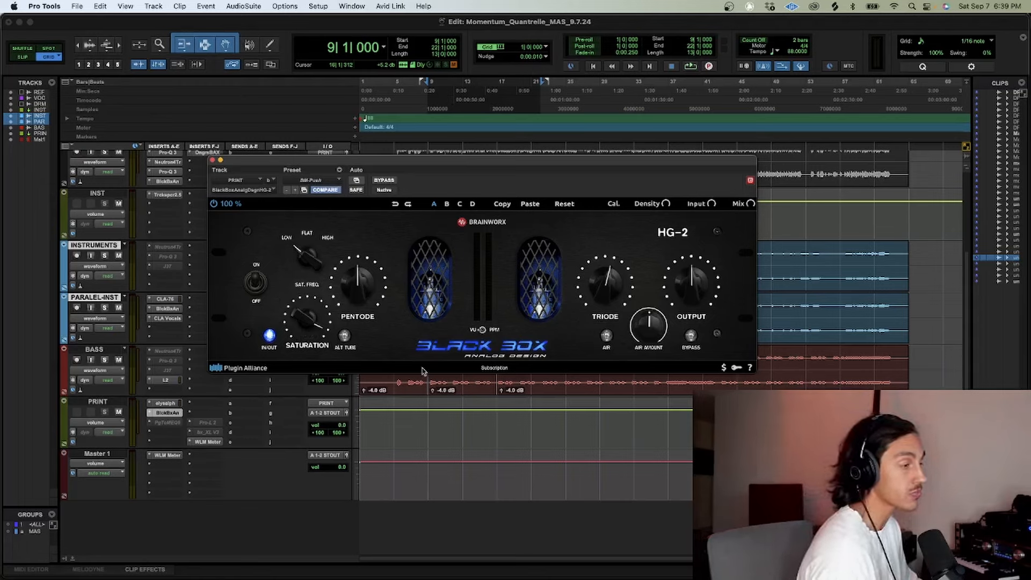
pyautogui.click(469, 390)
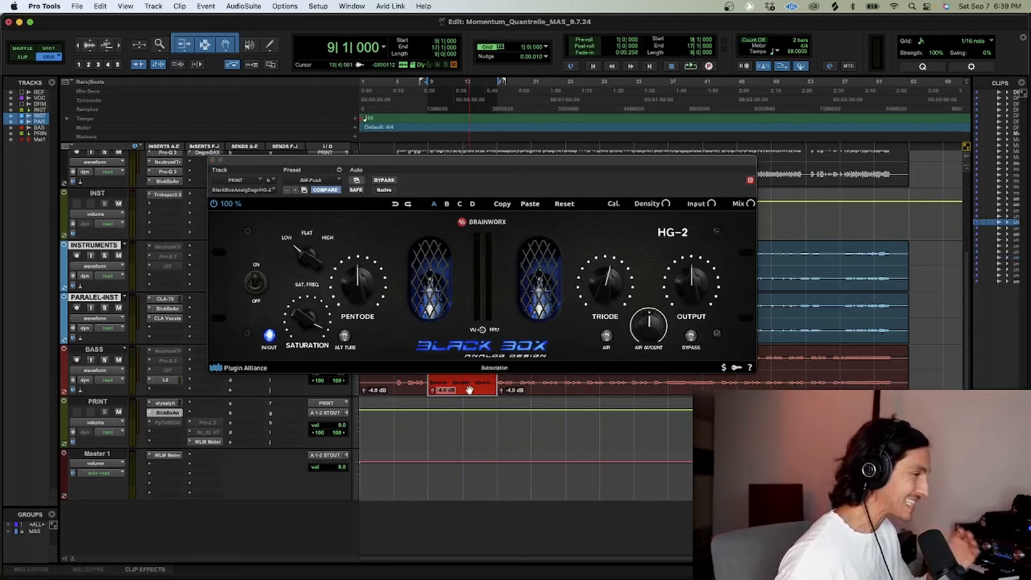
# - Play from bar 9, compare the HG-2 with bypass, and set its saturation frequency to Flat
pyautogui.press('space')
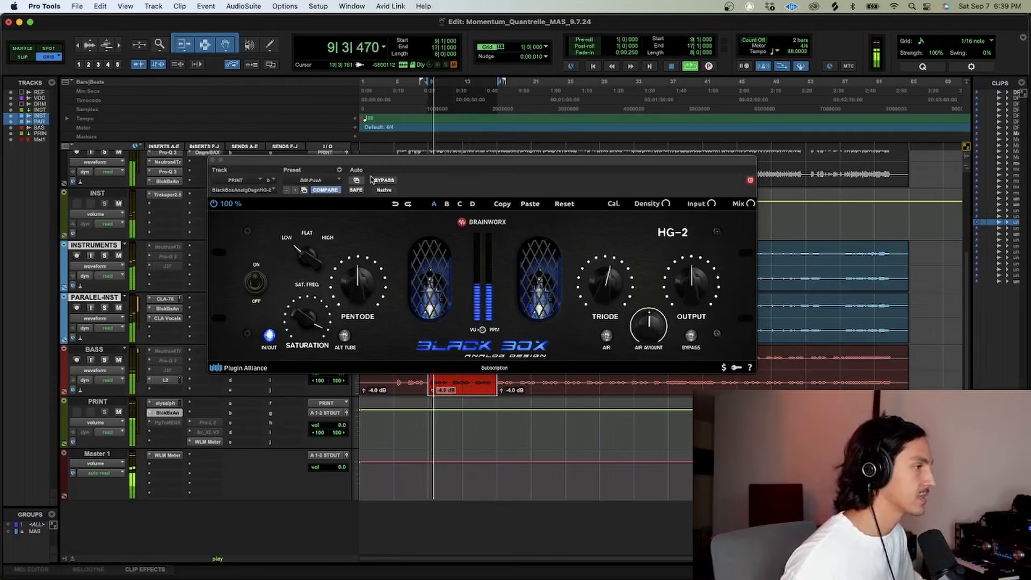
pyautogui.click(384, 180)
pyautogui.click(383, 180)
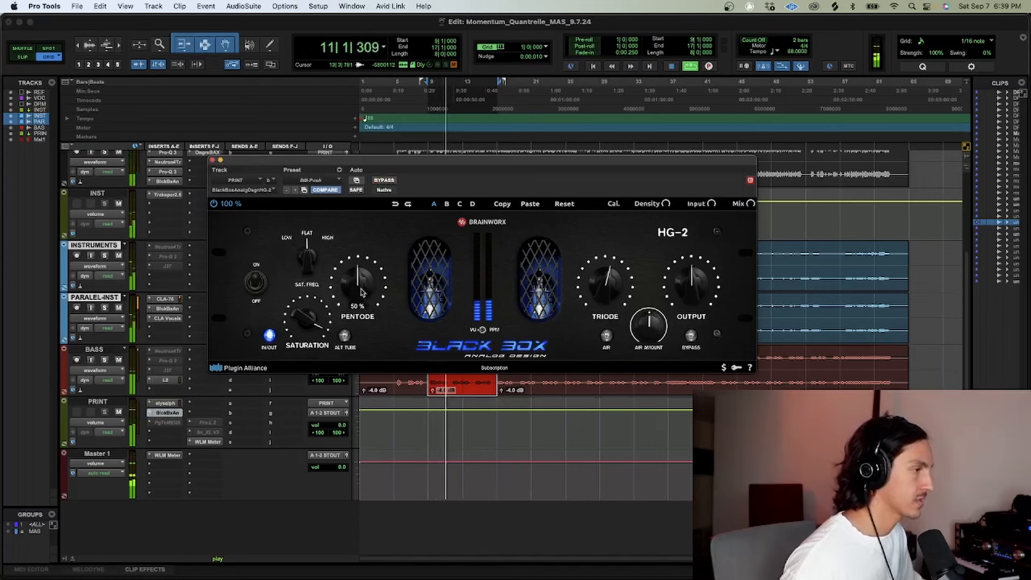
# - Raise the HG-2's Triode, lower its Pentode slightly, then close the plugin and stop playback
pyautogui.moveTo(607, 292); pyautogui.dragTo(608, 282)
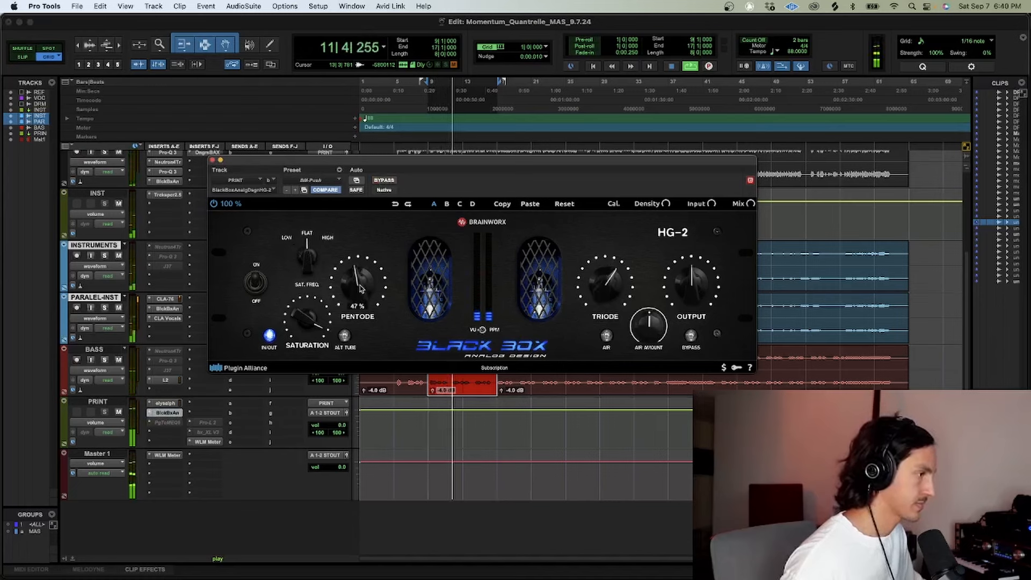
pyautogui.moveTo(362, 287); pyautogui.dragTo(362, 291)
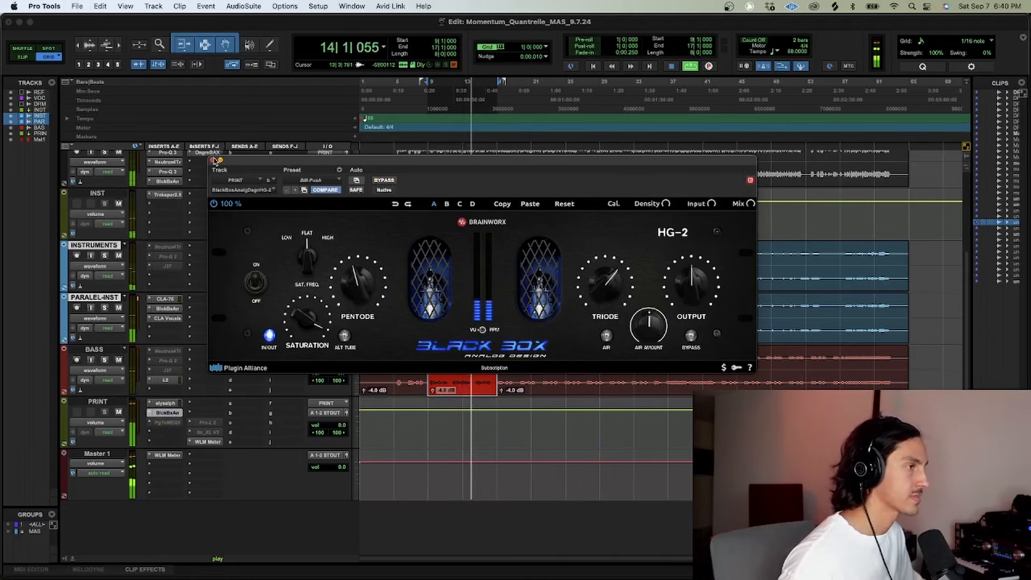
pyautogui.click(212, 160)
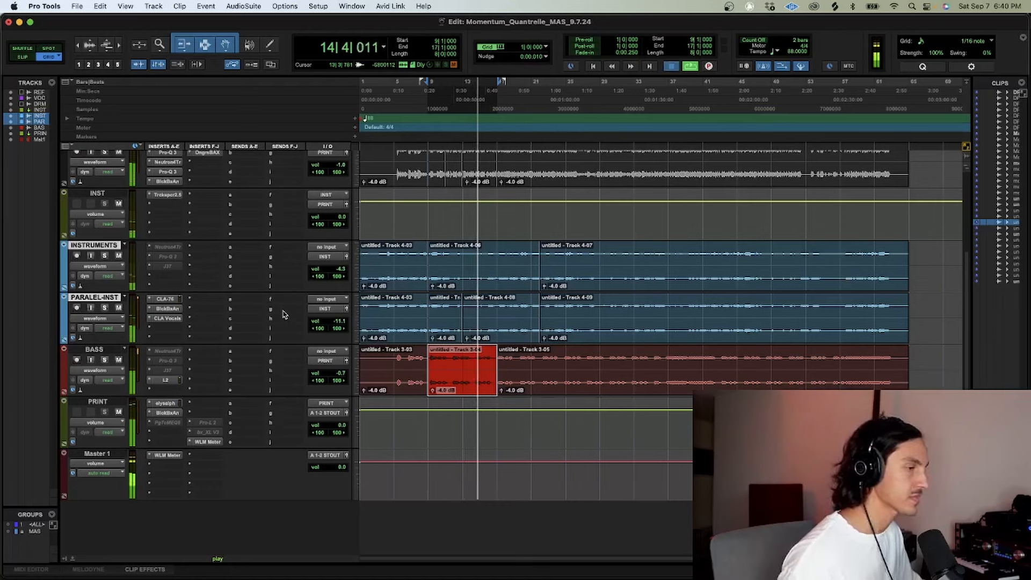
pyautogui.press('space')
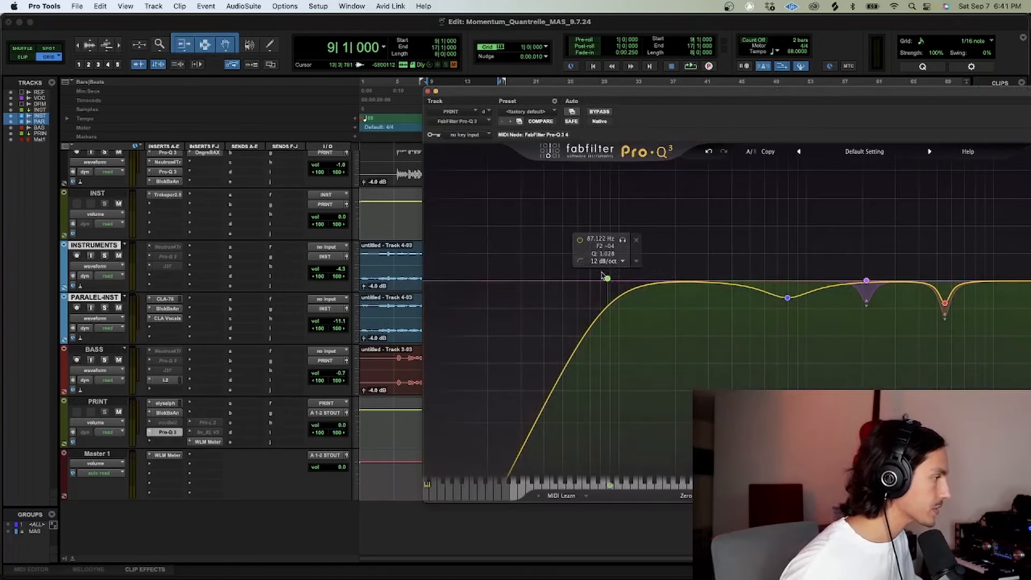
# - Delete the low-cut band near 87 Hz from the PRINT track's Pro-Q 3 and reposition the plugin window
pyautogui.click(608, 278)
pyautogui.click(638, 242)
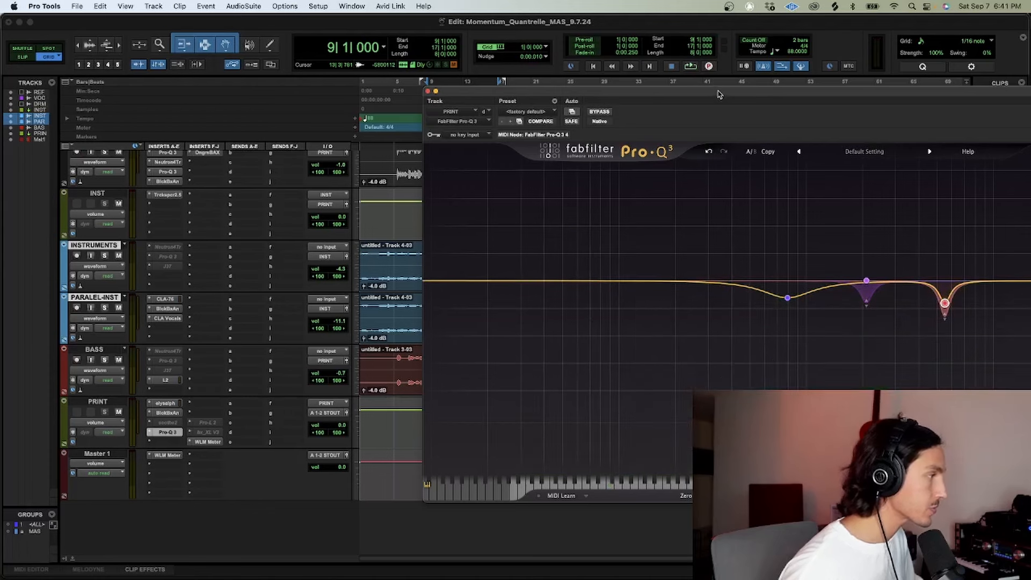
pyautogui.moveTo(719, 93); pyautogui.dragTo(455, 82)
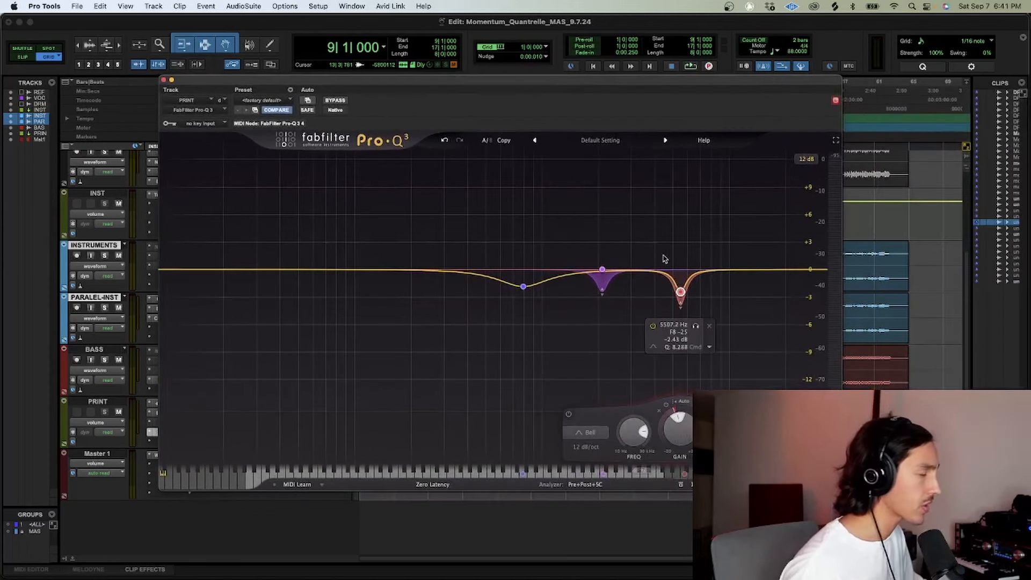
# - Switch the Pro-Q 3 to Linear Phase mode and turn off its broad midrange dip
pyautogui.click(602, 269)
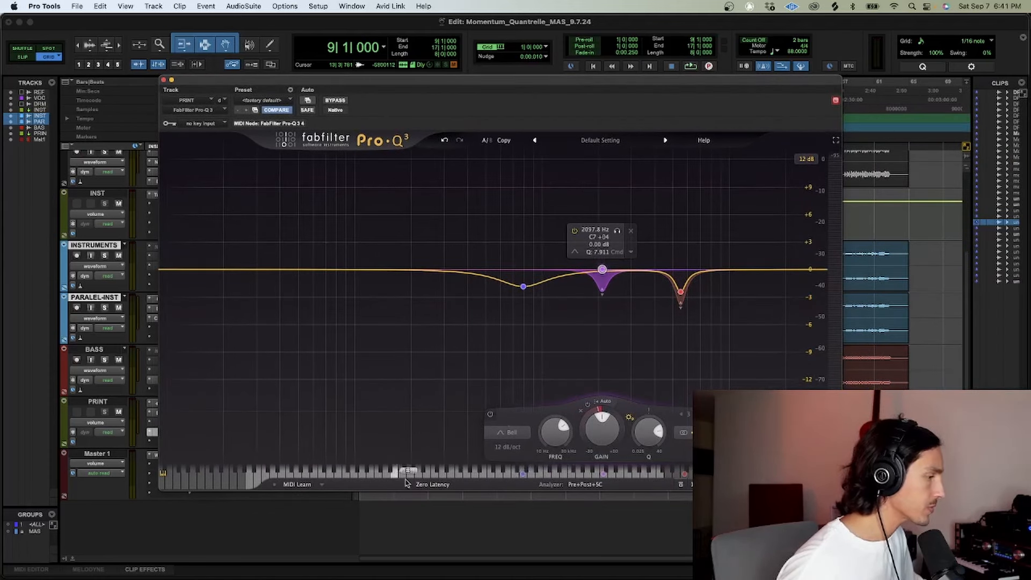
pyautogui.click(433, 484)
pyautogui.click(429, 522)
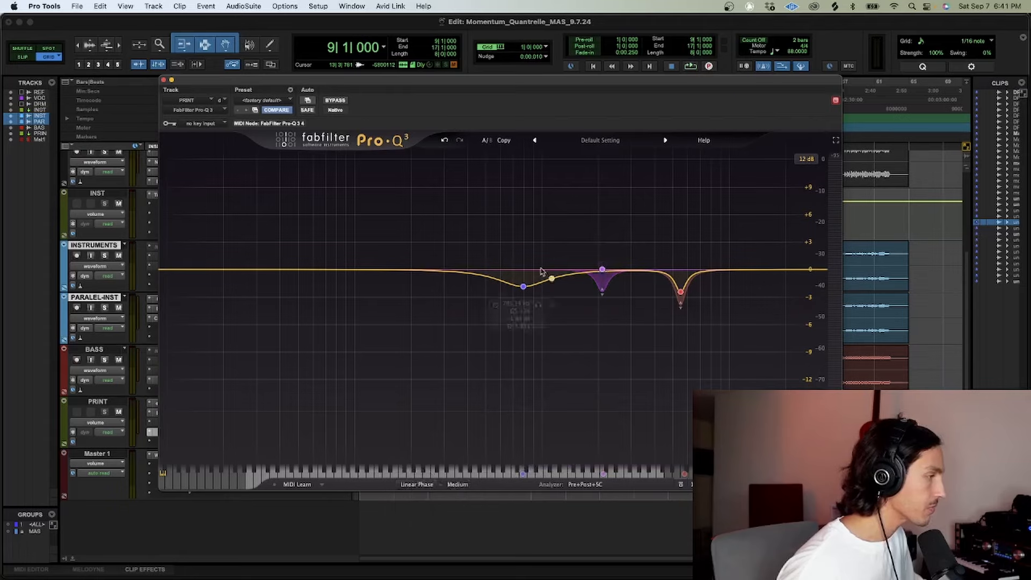
pyautogui.click(602, 269)
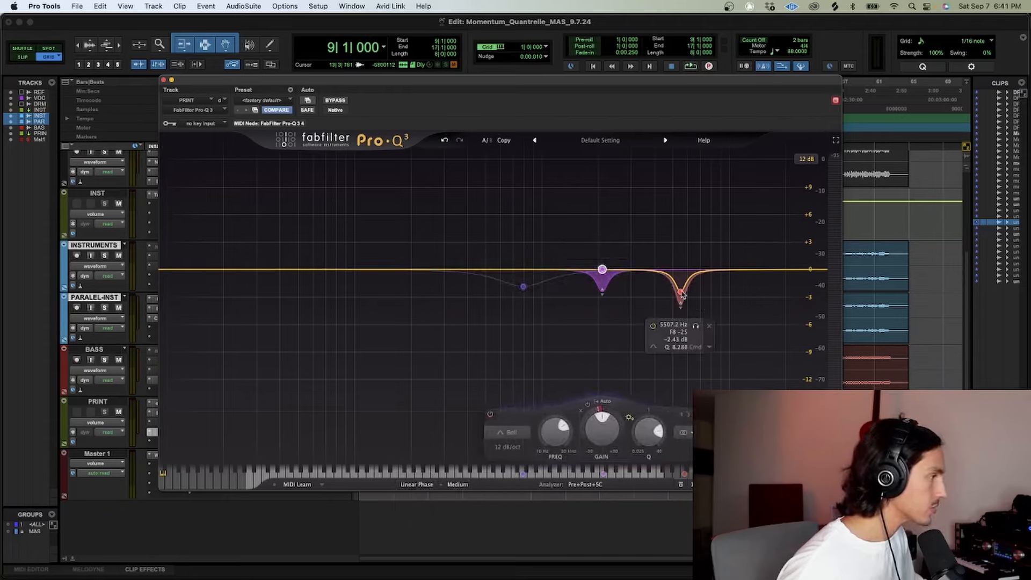
# - Change the stereo placement of the two narrow Pro-Q 3 dips, then audition the lower one and tune it to about 2265 Hz, -0.36 dB
pyautogui.moveTo(589, 236); pyautogui.dragTo(689, 304)
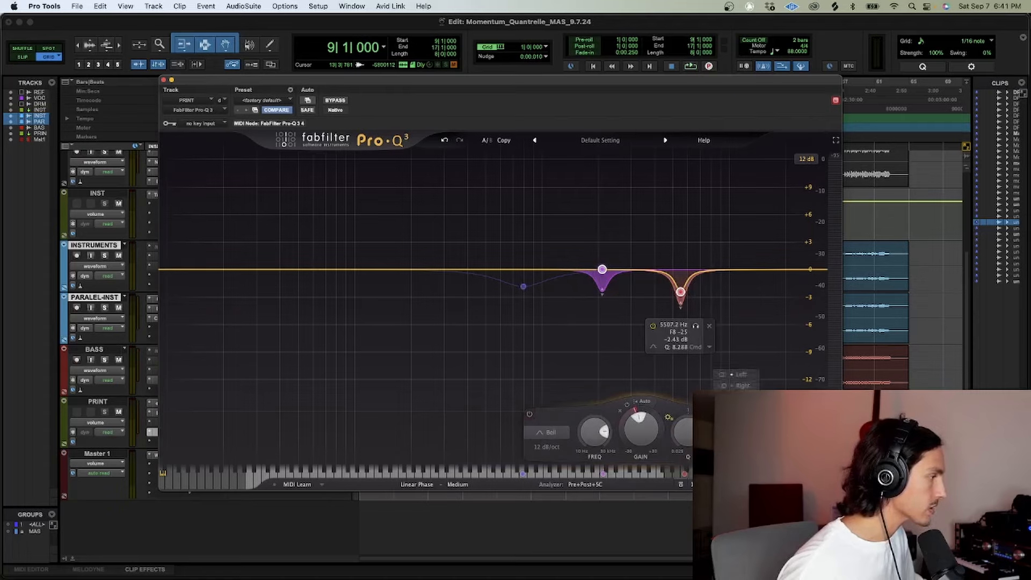
pyautogui.click(735, 432)
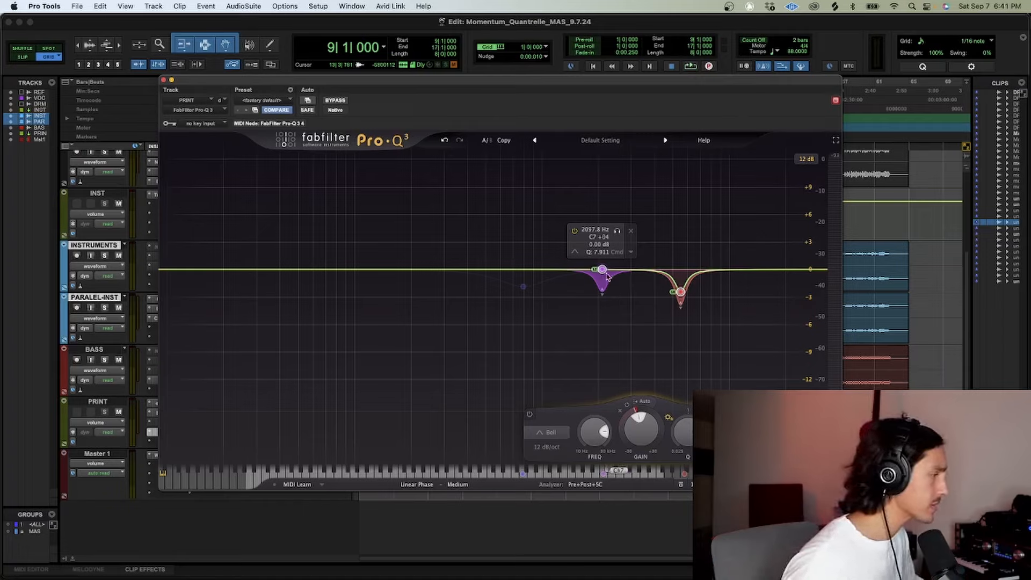
pyautogui.press('space')
pyautogui.moveTo(603, 270); pyautogui.dragTo(606, 273)
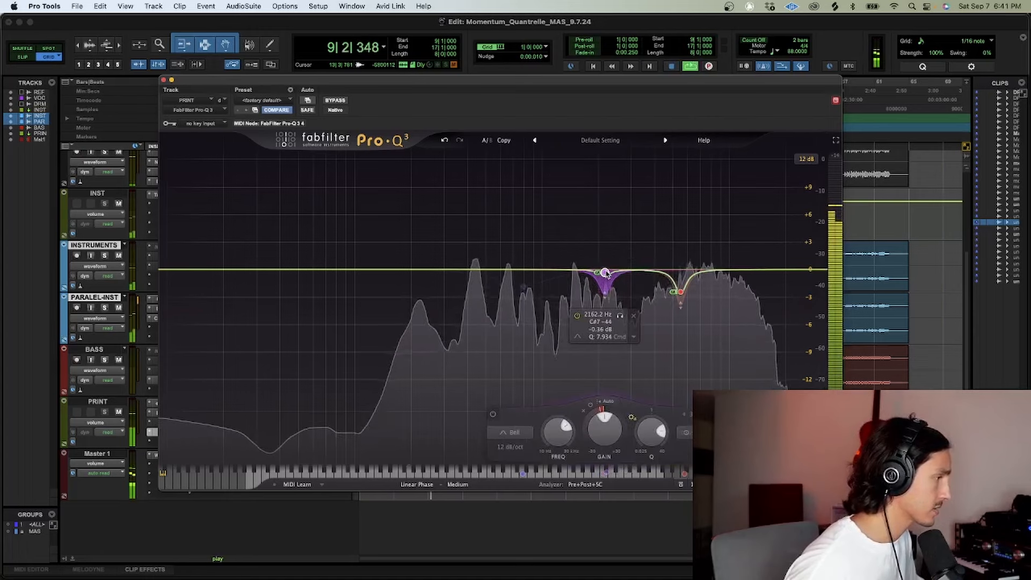
pyautogui.click(622, 317)
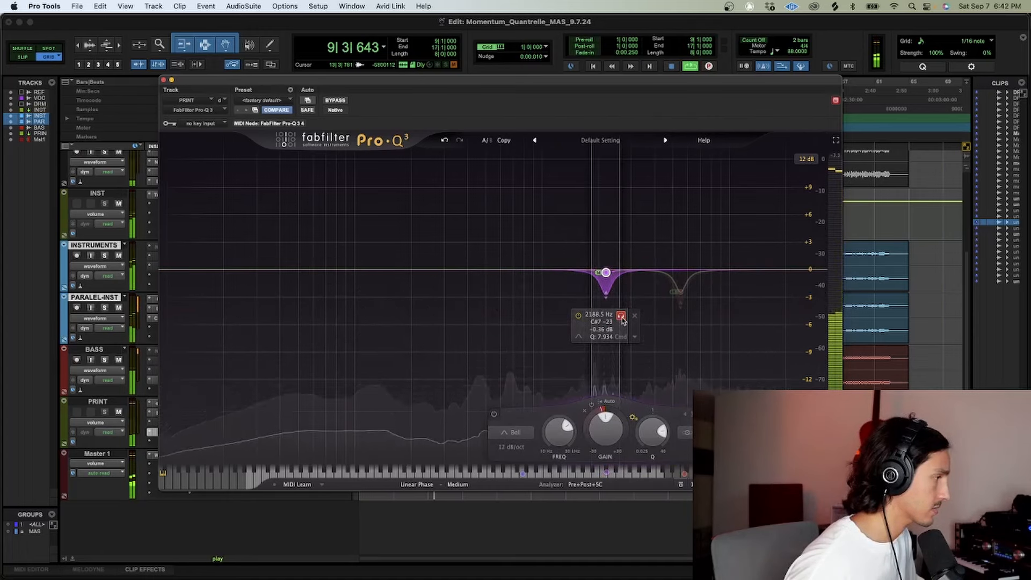
pyautogui.moveTo(622, 318); pyautogui.dragTo(624, 318)
pyautogui.press('Return')
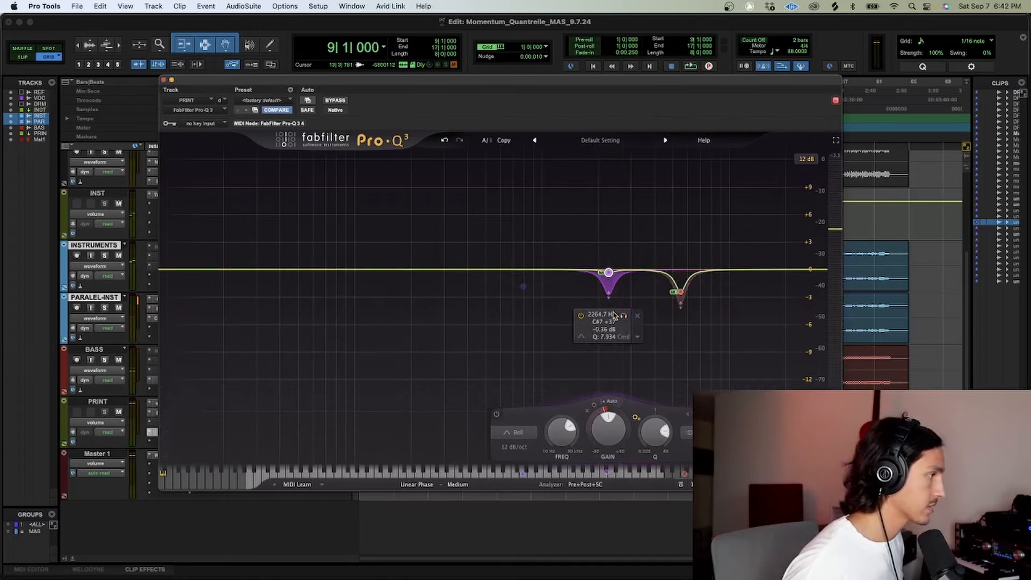
# - Restart playback, dismiss the CPU overload error, and switch the Pro-Q 3 processing mode to Zero Latency
pyautogui.press('space')
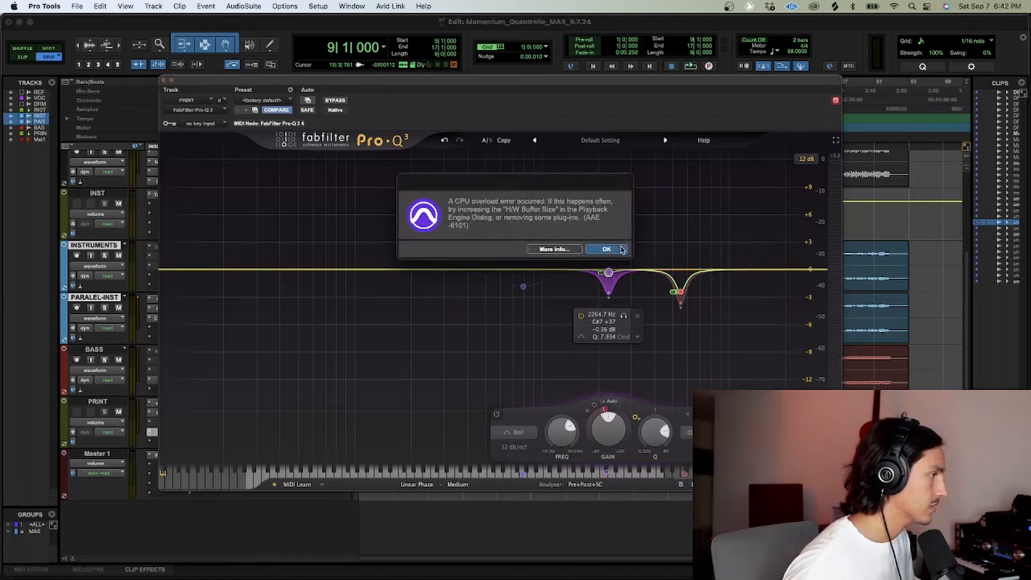
pyautogui.click(620, 250)
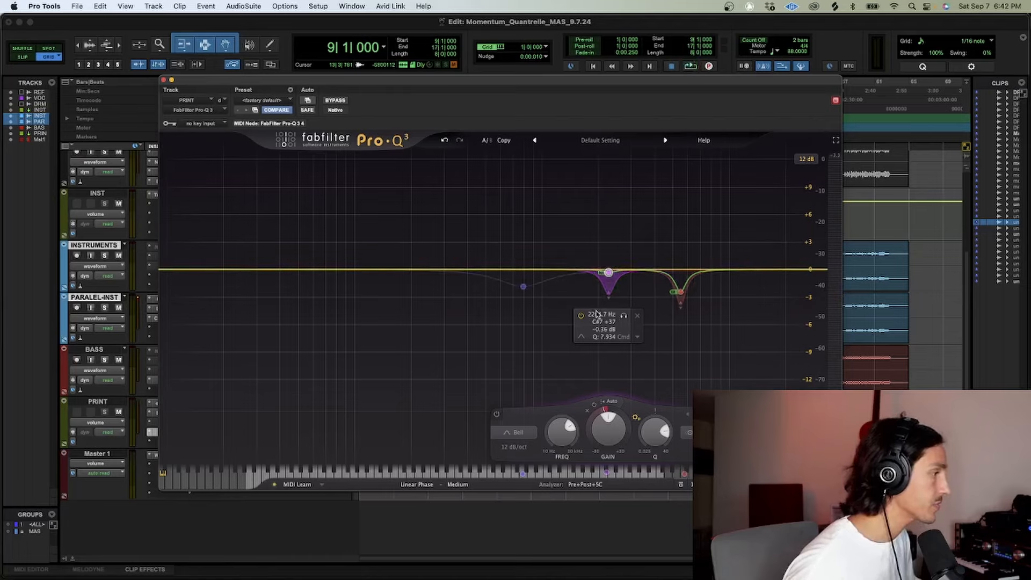
pyautogui.press('space')
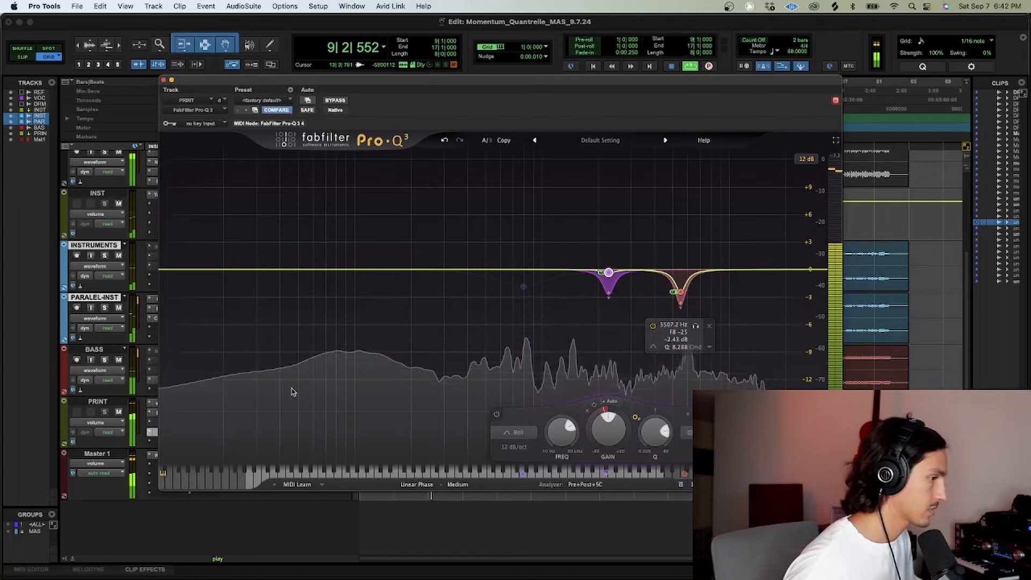
pyautogui.click(421, 485)
pyautogui.click(428, 497)
pyautogui.click(607, 249)
# - Play from bar 9, audition and shift the upper dip to about 5768 Hz, and deepen the lower dip to about -1.18 dB
pyautogui.press('space')
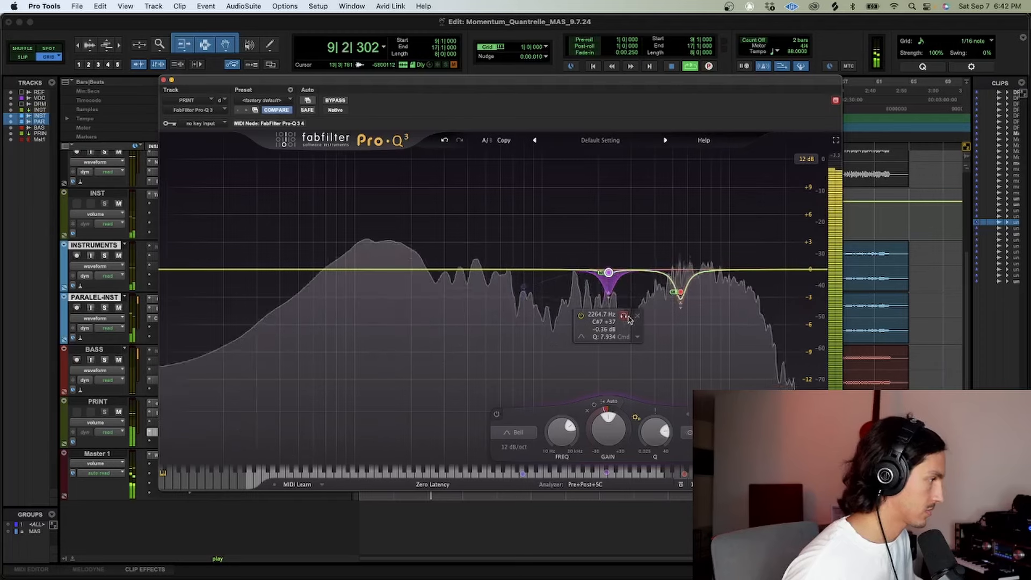
pyautogui.click(680, 295)
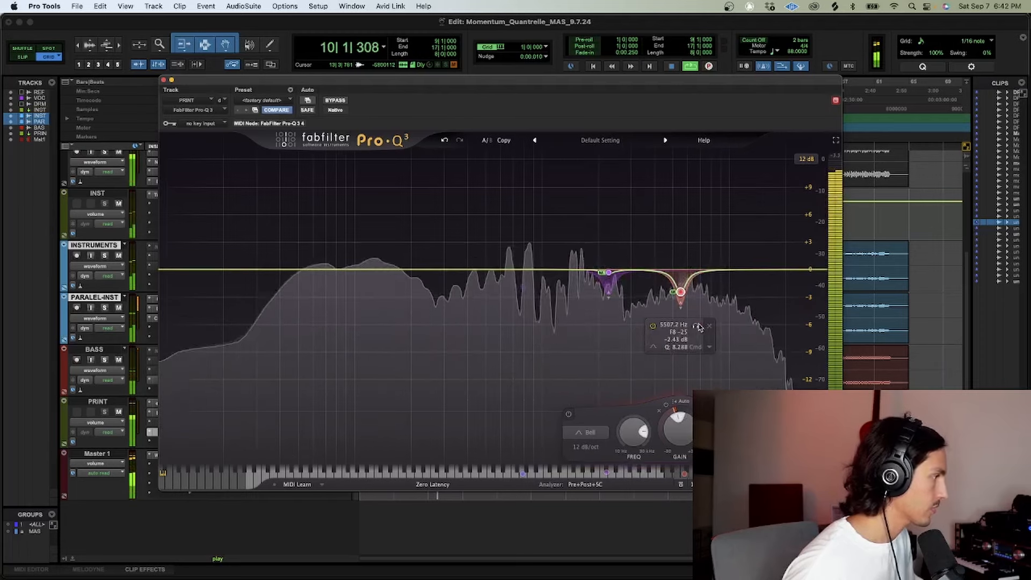
pyautogui.moveTo(697, 325); pyautogui.dragTo(702, 324)
pyautogui.press('space')
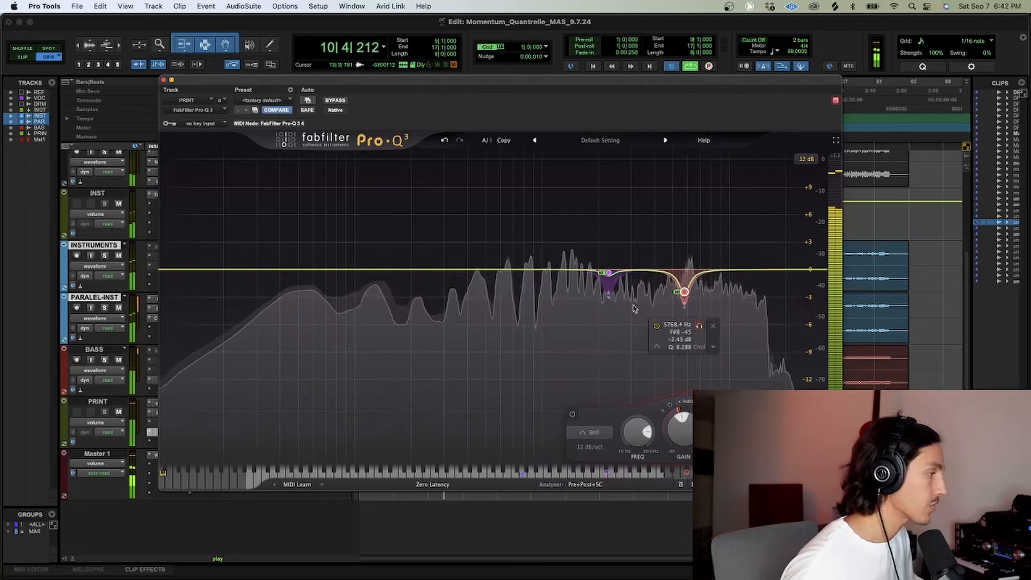
pyautogui.click(609, 279)
pyautogui.moveTo(609, 278); pyautogui.dragTo(609, 280)
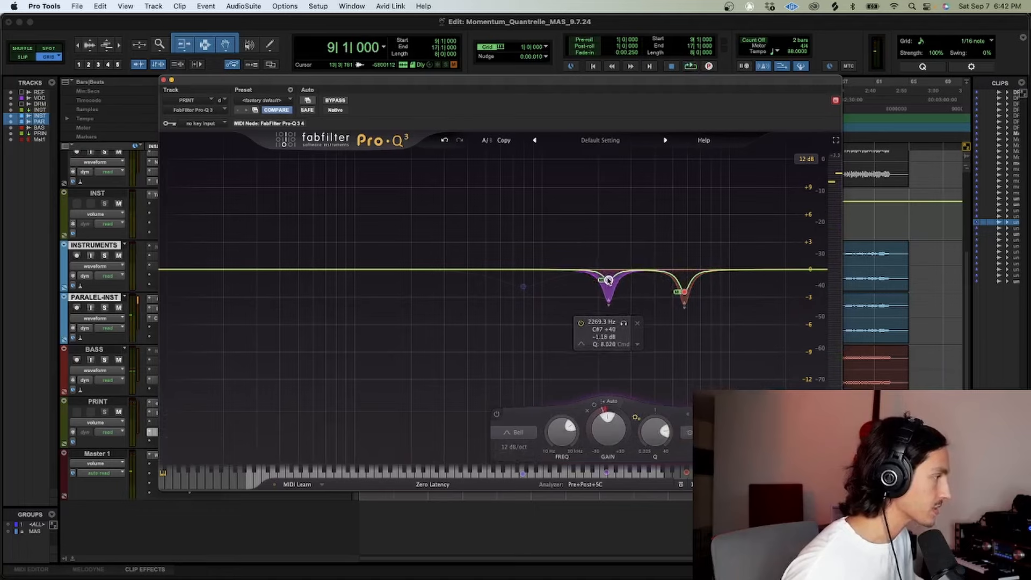
# - Widen both dips, the upper to a Q of about 3.5, save, and ease the upper dip to about -2.10 dB during playback
pyautogui.click(684, 292)
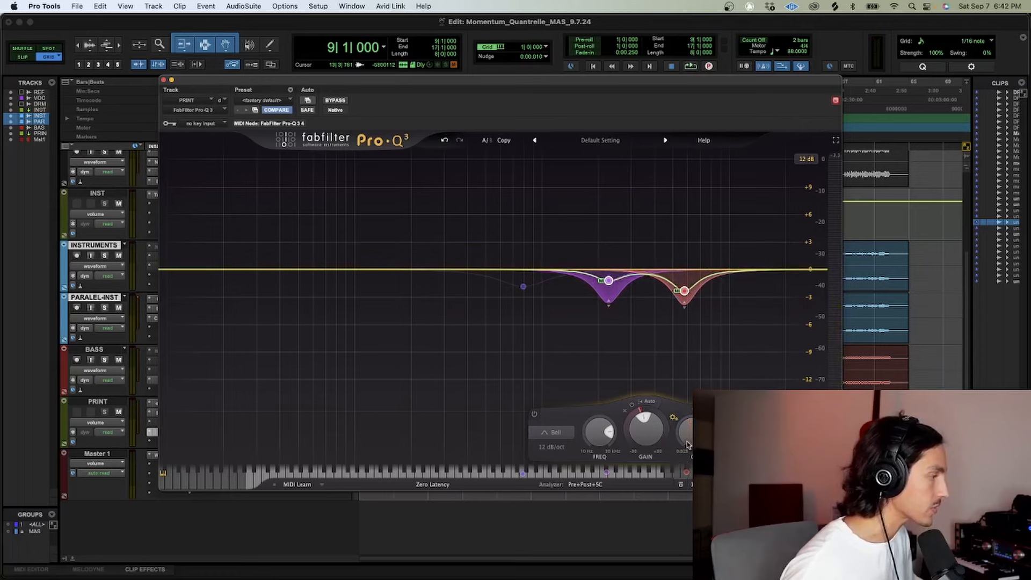
pyautogui.press('super+s')
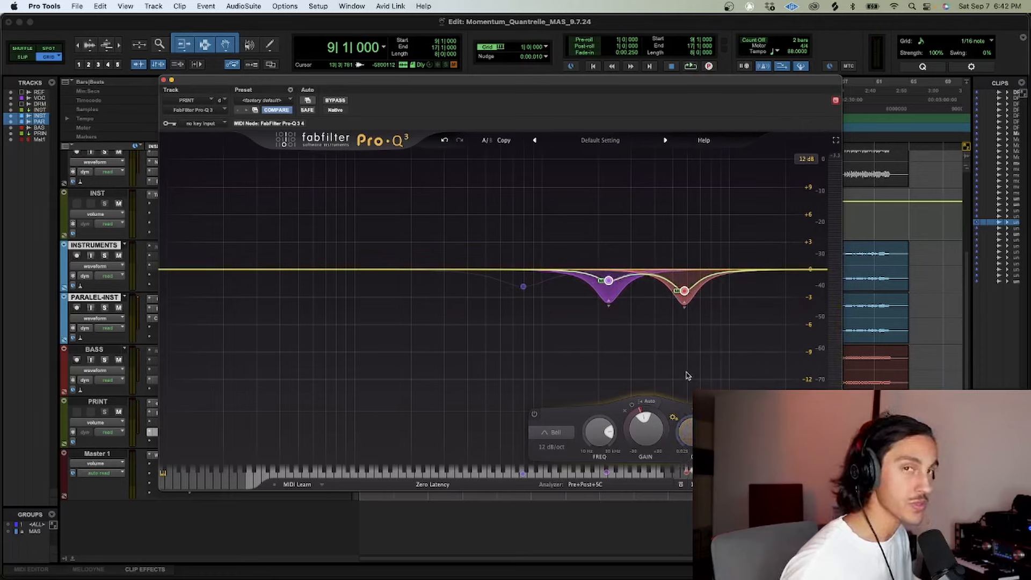
pyautogui.press('space')
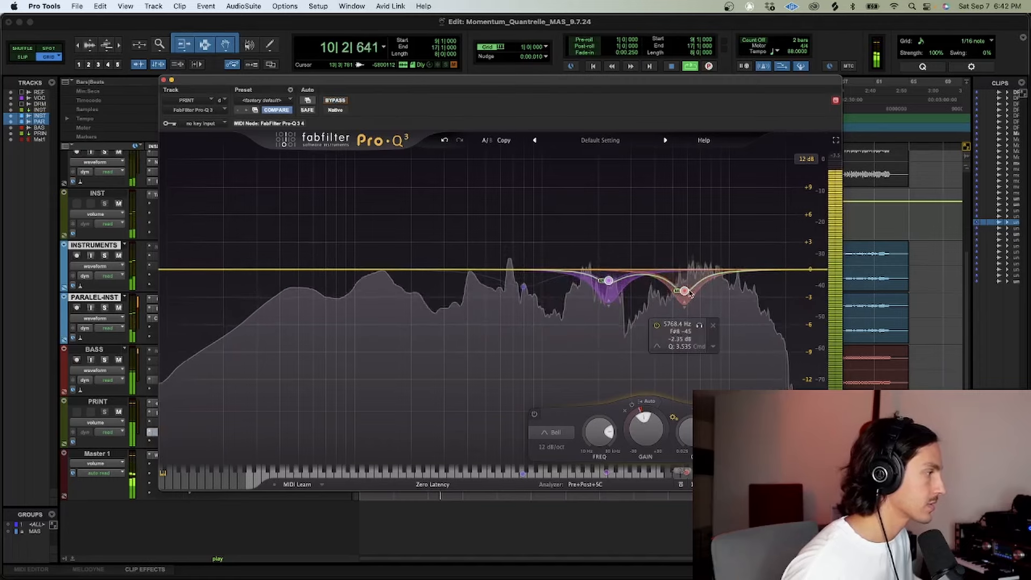
pyautogui.moveTo(686, 292); pyautogui.dragTo(688, 290)
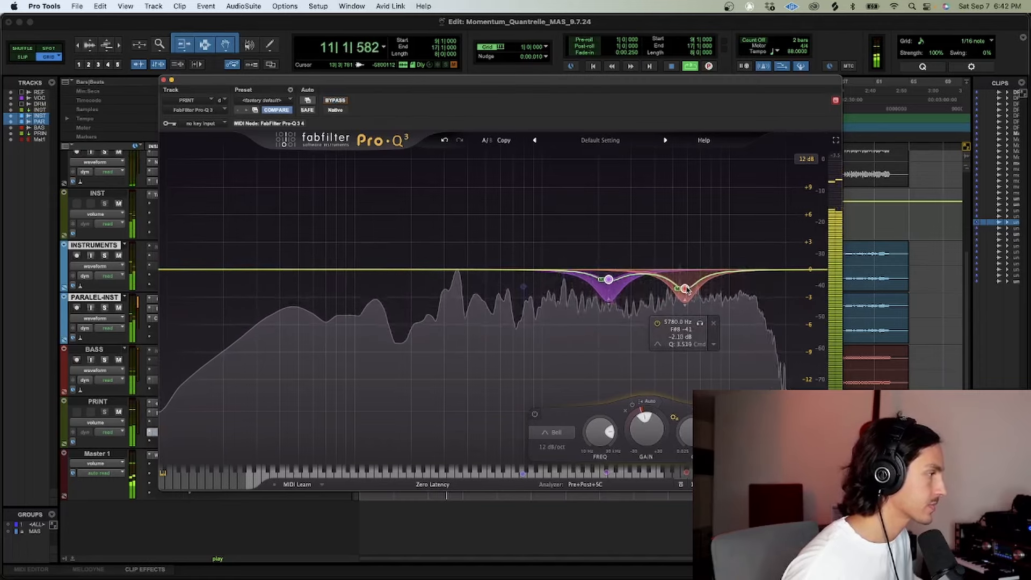
# - Close the Pro-Q 3 window, compare the PRINT mix with the EQ bypassed, and stop playback
pyautogui.click(163, 80)
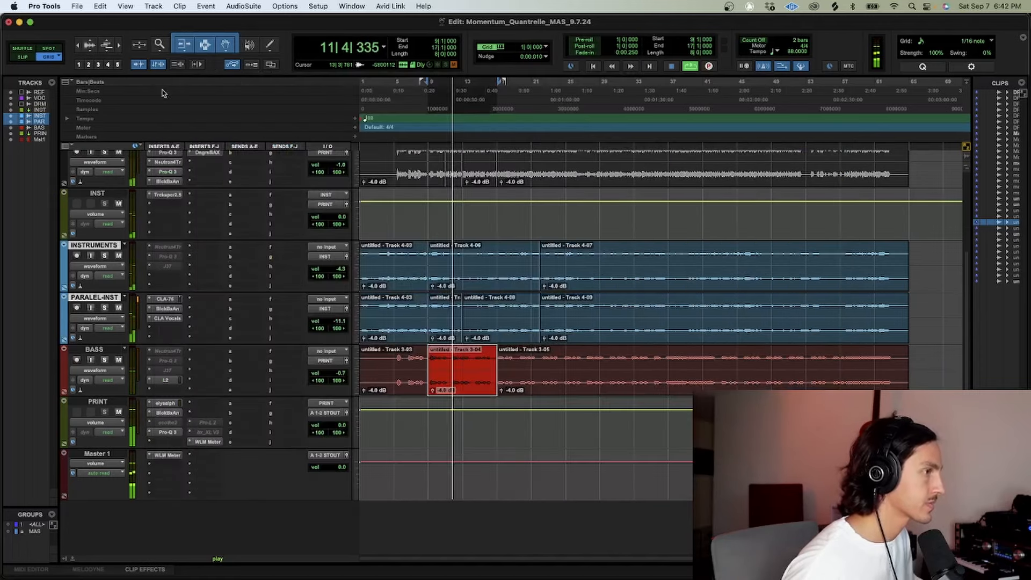
pyautogui.moveTo(171, 426); pyautogui.dragTo(169, 423)
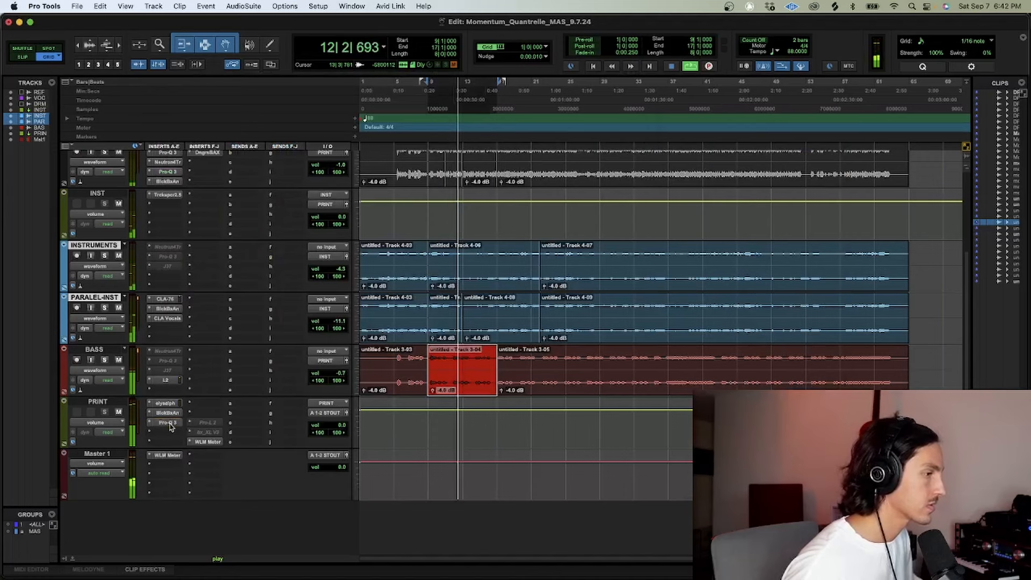
pyautogui.press('space')
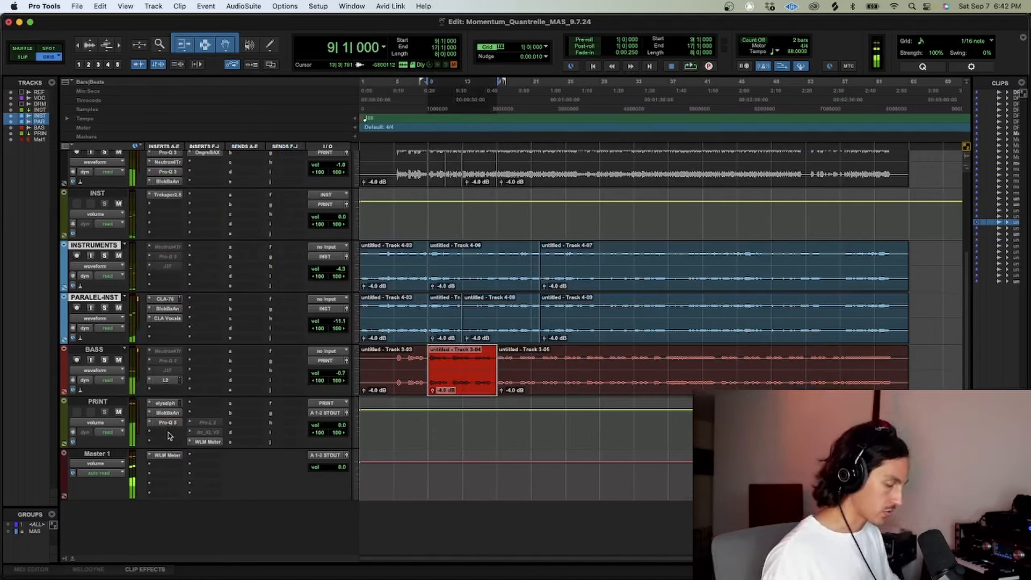
# - Insert the stereo PuigTec EQP1A on the PRINT track directly after the Pro-Q 3
pyautogui.click(168, 433)
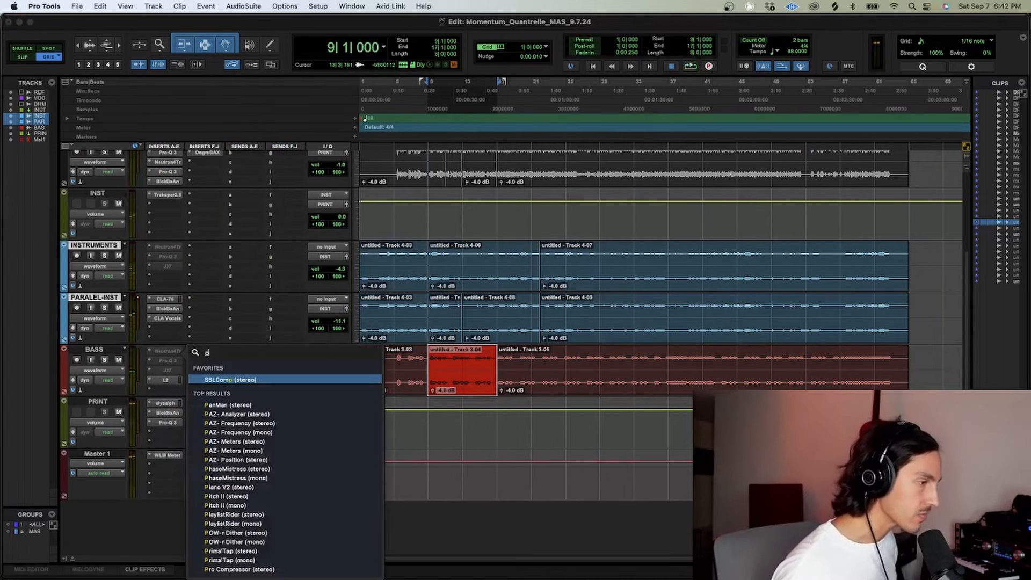
pyautogui.write('puig')
pyautogui.press('Down')
pyautogui.press('Down')
pyautogui.press('Return')
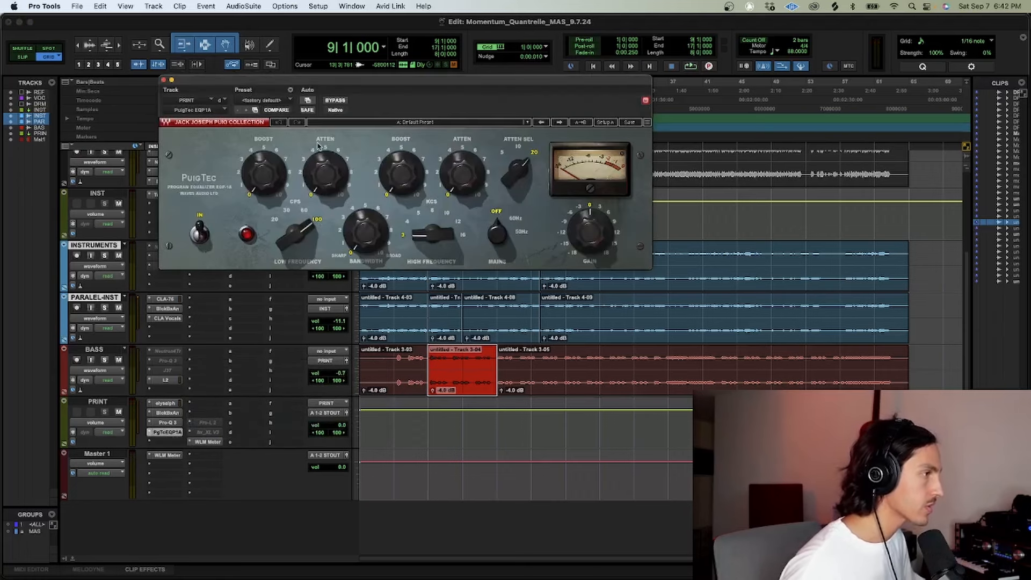
# - Save, then set the PuigTec's low boost to 2 and its high boost to about 3 at 10 KCS, and start playback
pyautogui.press('super+s')
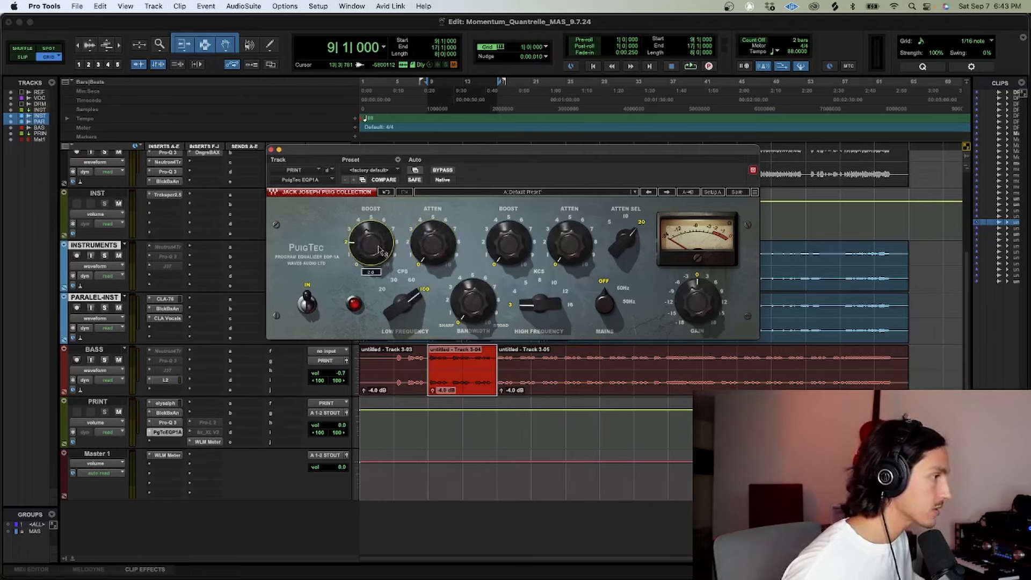
pyautogui.moveTo(559, 291); pyautogui.dragTo(540, 265)
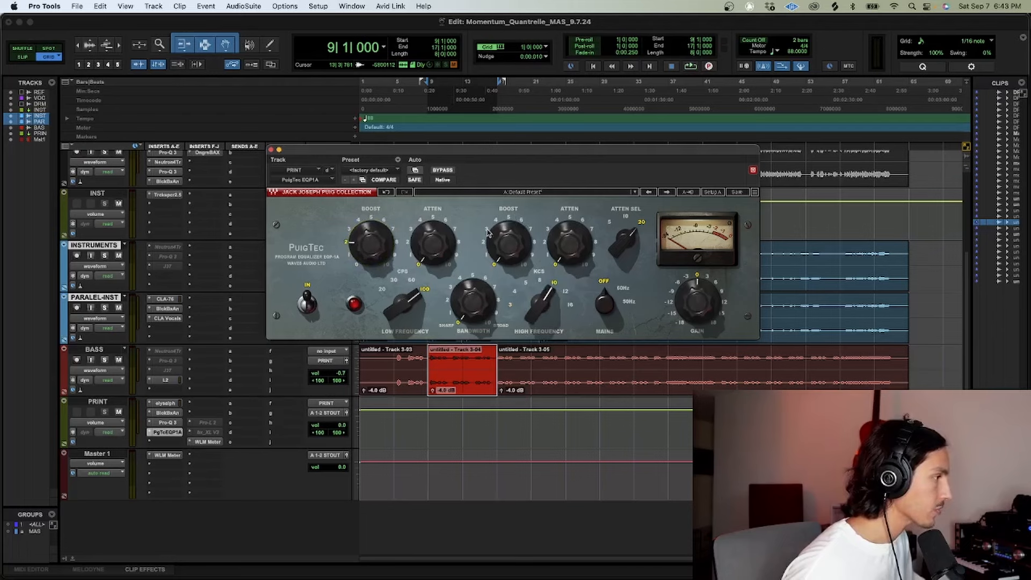
pyautogui.press('space')
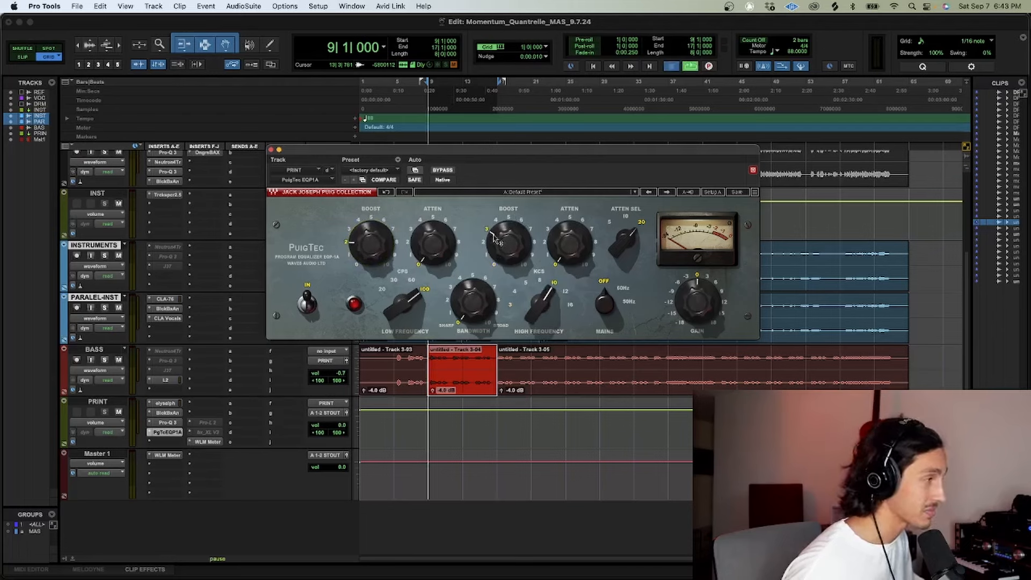
# - Compare the PuigTec with bypass, return playback to bar 9, and close the plugin window
pyautogui.click(444, 170)
pyautogui.click(445, 171)
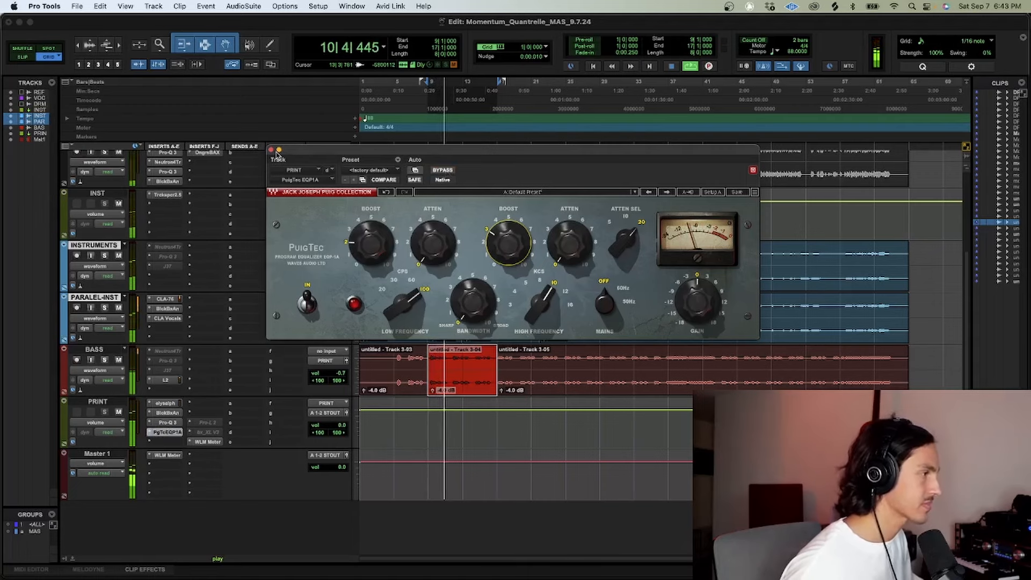
pyautogui.press('Return')
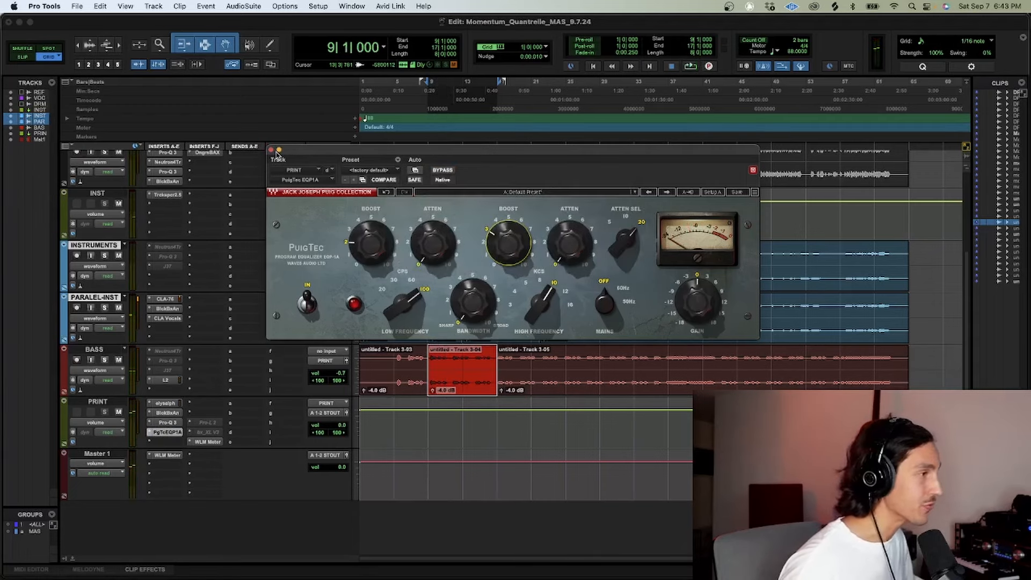
pyautogui.click(271, 150)
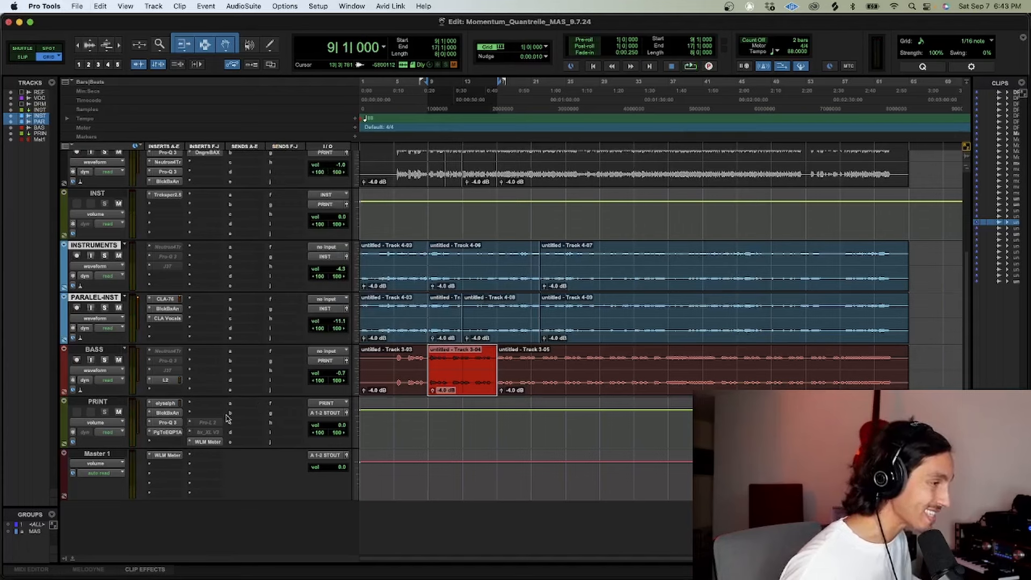
# - Move the bx_XL V3 into the PRINT insert slot below the PuigTec, save, then enable the plugin and open it
pyautogui.moveTo(177, 443); pyautogui.dragTo(177, 442)
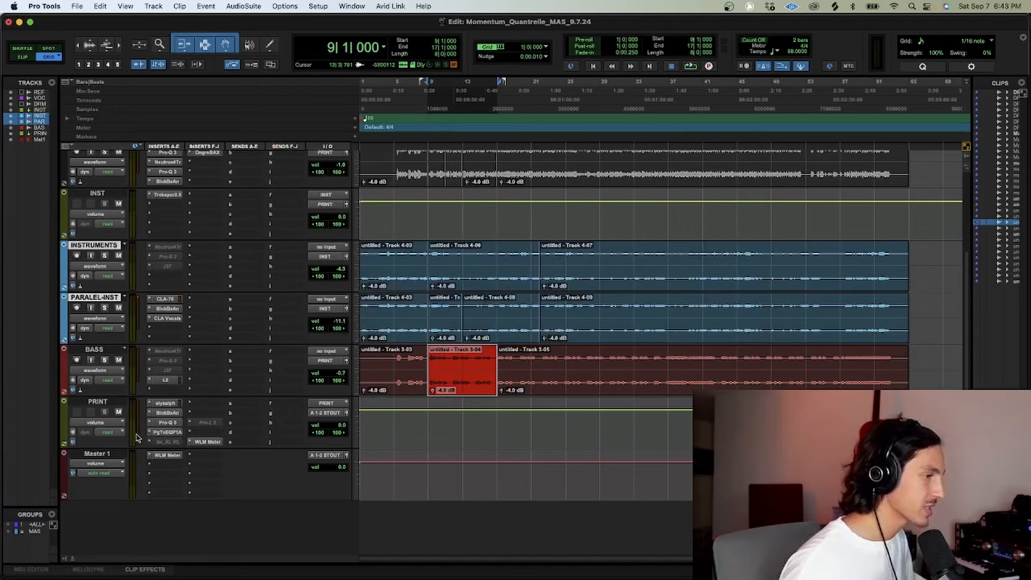
pyautogui.press('super+s')
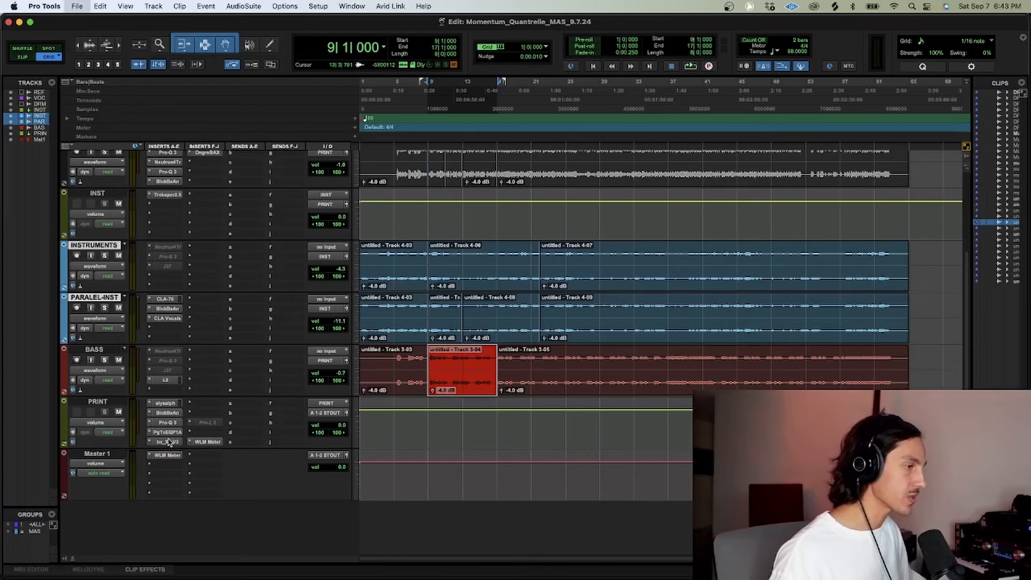
pyautogui.click(169, 444)
pyautogui.click(170, 445)
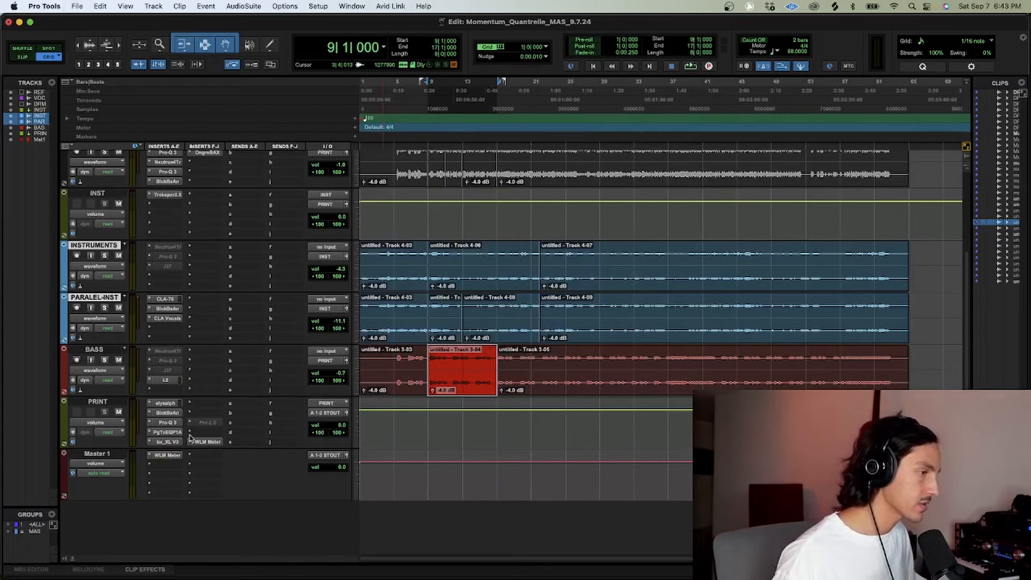
pyautogui.click(174, 442)
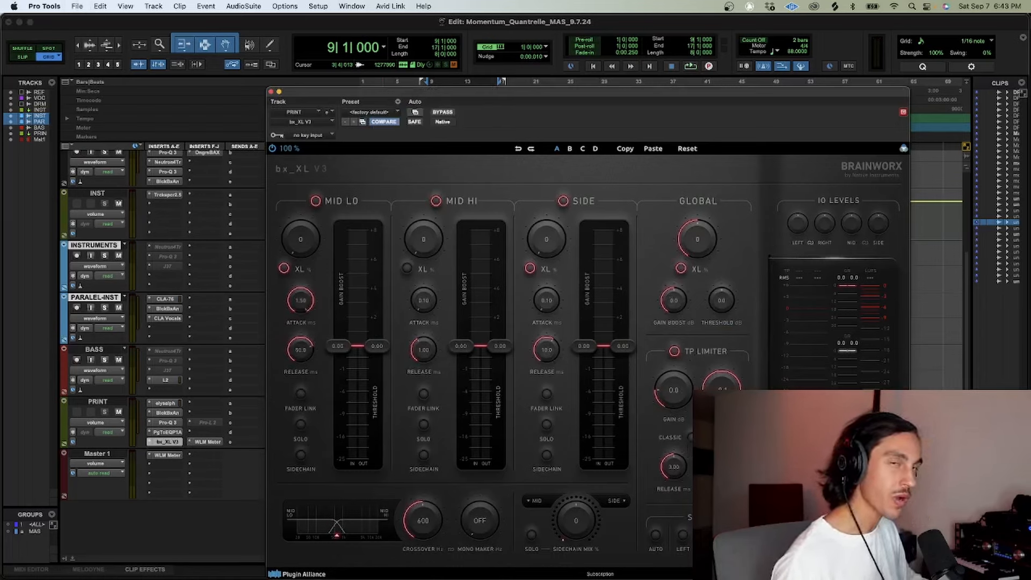
# - Raise the bx_XL V3 crossover to 4779 Hz during playback, then stop and save the session
pyautogui.press('space')
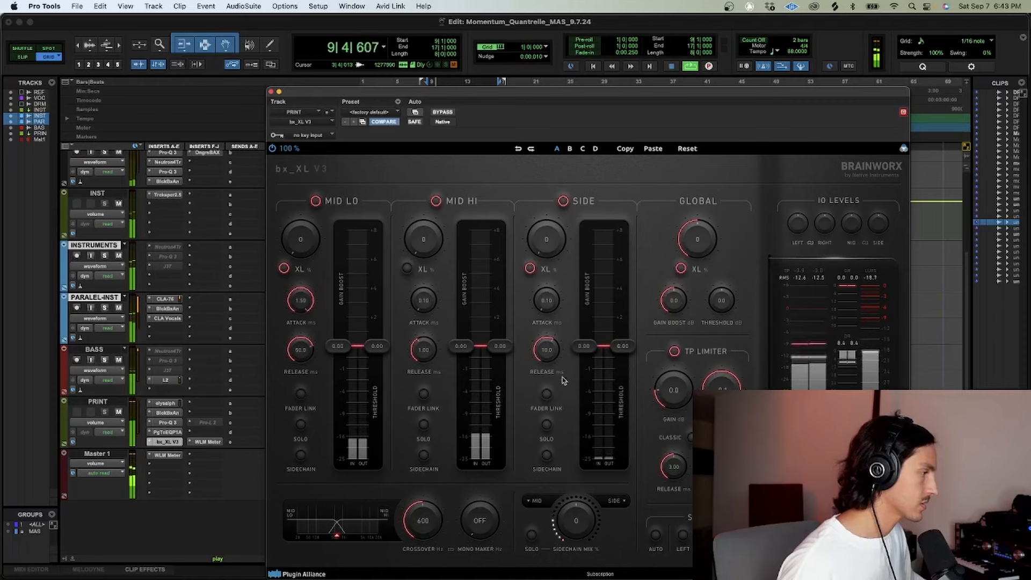
pyautogui.moveTo(416, 521); pyautogui.dragTo(424, 503)
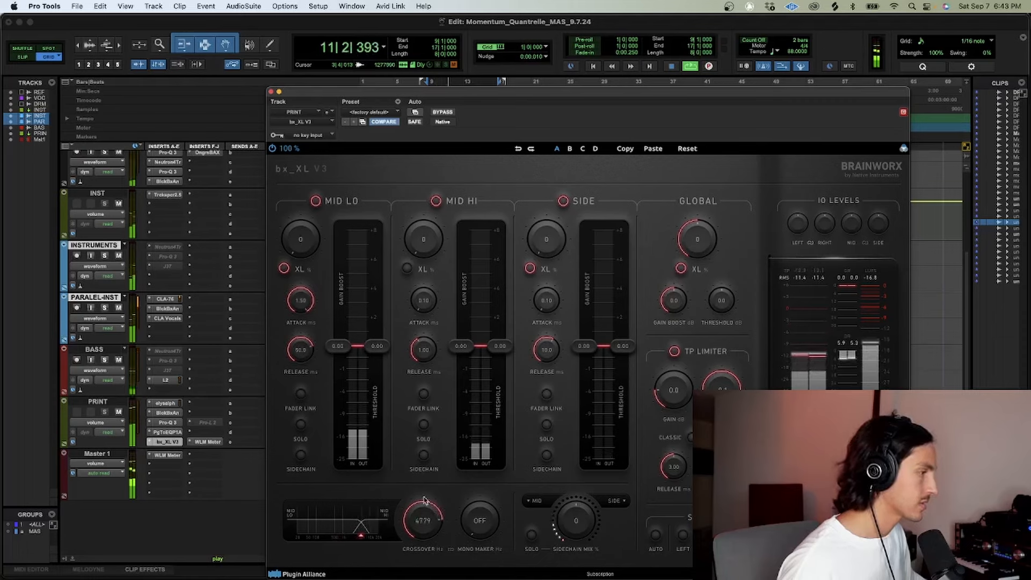
pyautogui.press('space')
pyautogui.press('super+s')
# - Set the bx_XL V3 XL amounts to 13 for Mid Lo, 21 for Mid Hi, 23 for Side and 13 for Global, and play back
pyautogui.moveTo(433, 237); pyautogui.dragTo(432, 235)
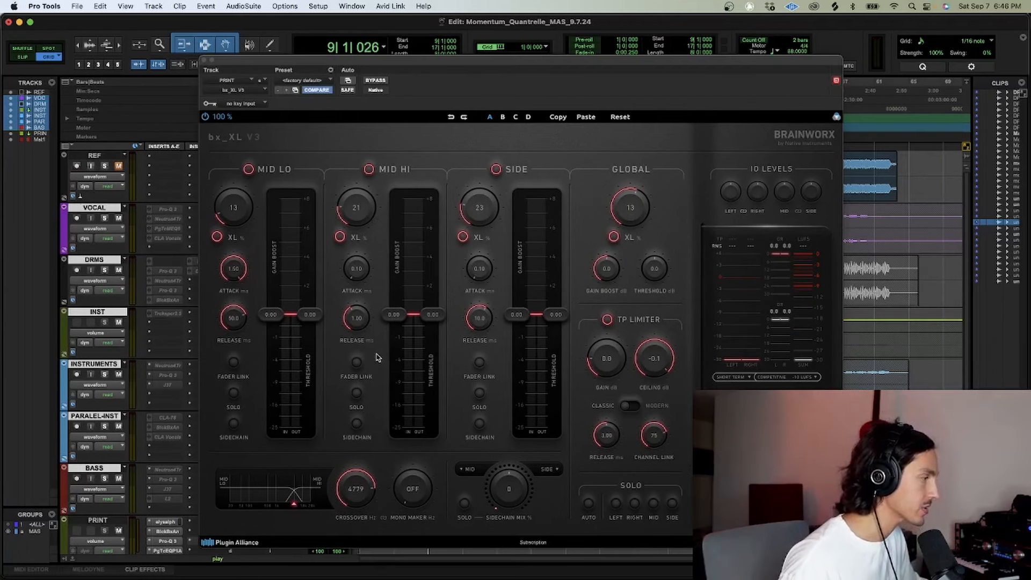
pyautogui.press('space')
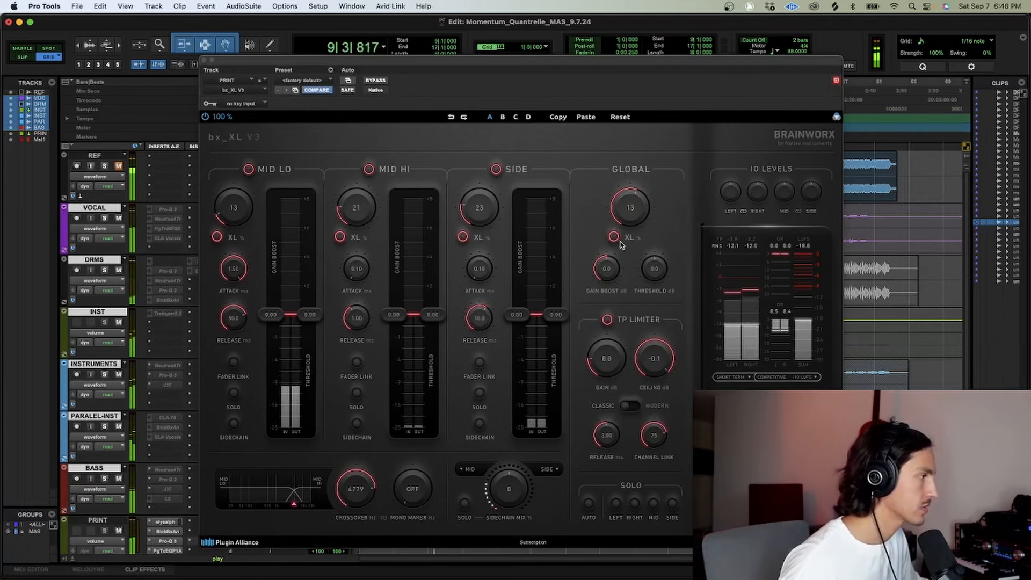
# - Compare the bx_XL V3 with its XL stages off and on, and set its Mono Maker to 36 Hz during playback
pyautogui.click(615, 239)
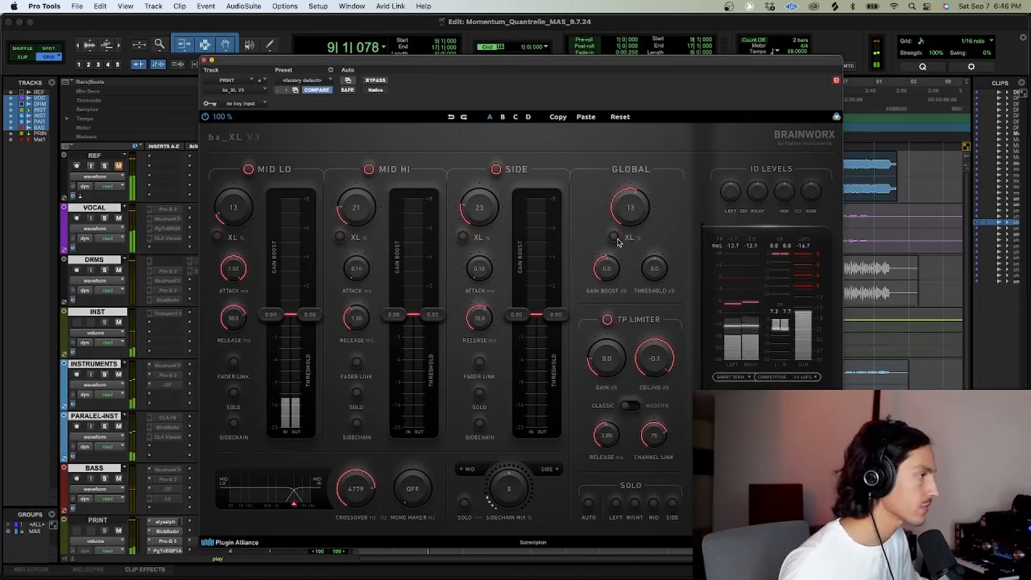
pyautogui.click(615, 238)
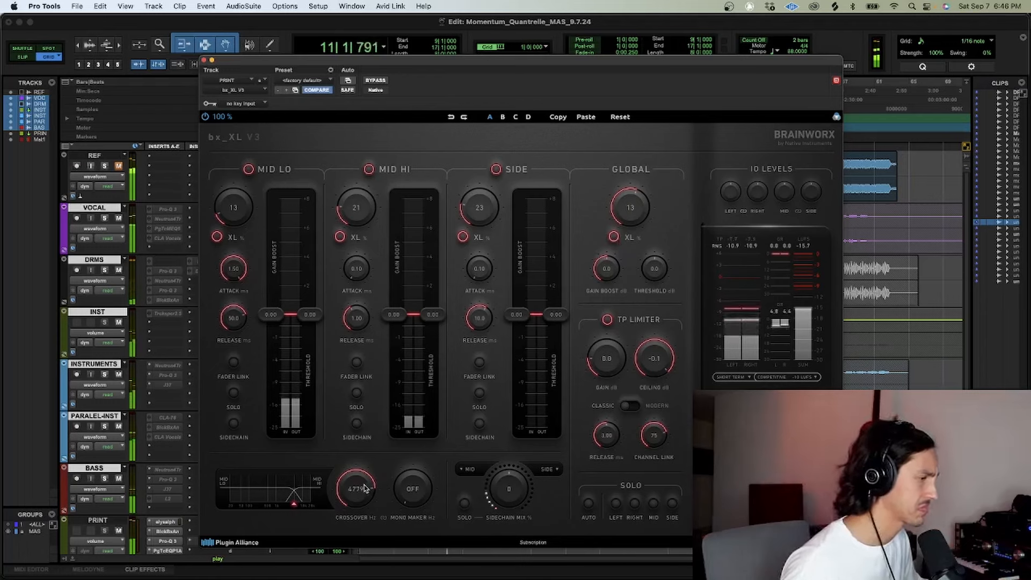
pyautogui.moveTo(395, 490); pyautogui.dragTo(395, 487)
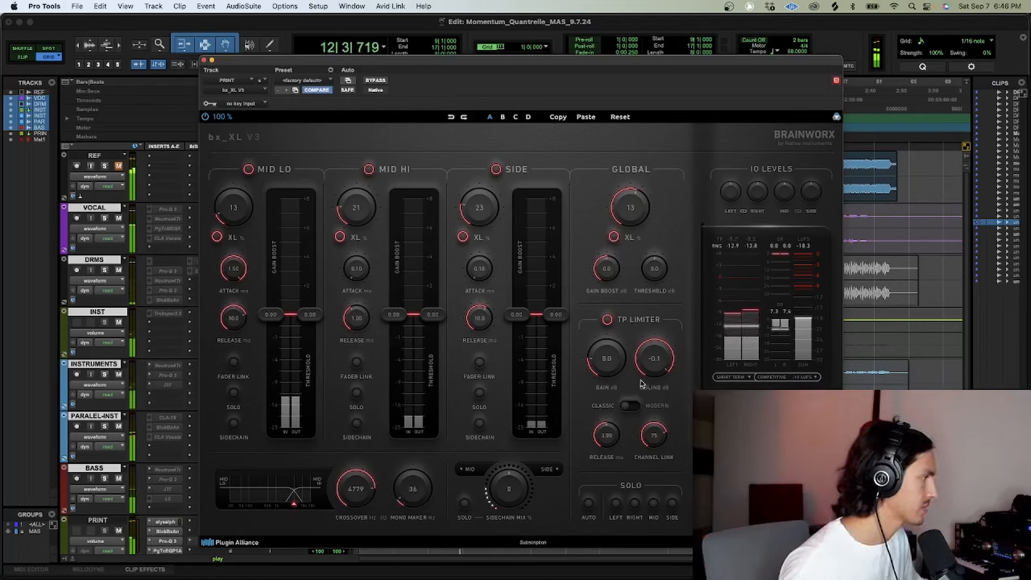
pyautogui.press('space')
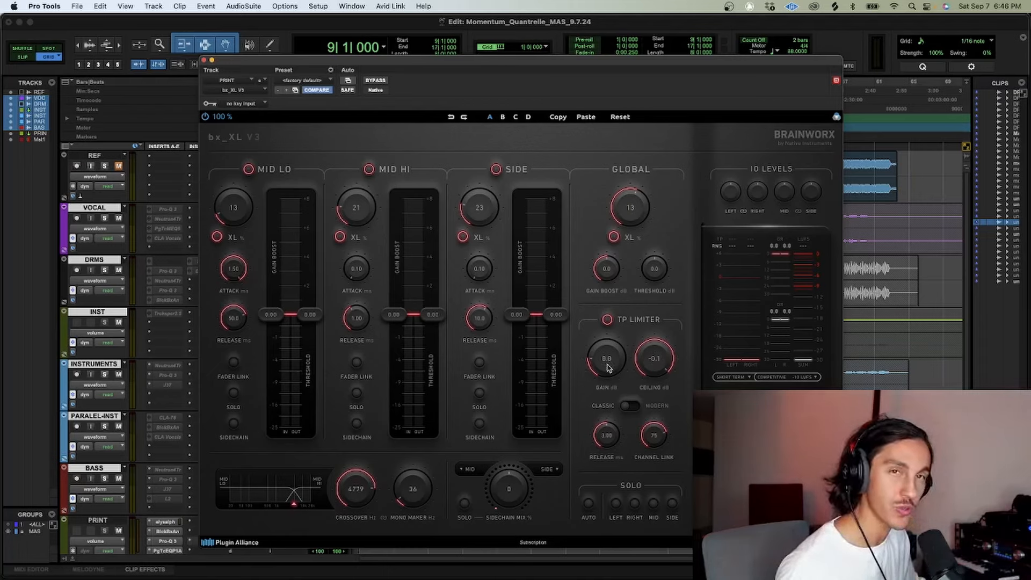
# - Raise the bx_XL V3 TP Limiter gain to 6.7 dB during playback and close the plugin window
pyautogui.press('space')
pyautogui.moveTo(608, 369); pyautogui.dragTo(605, 346)
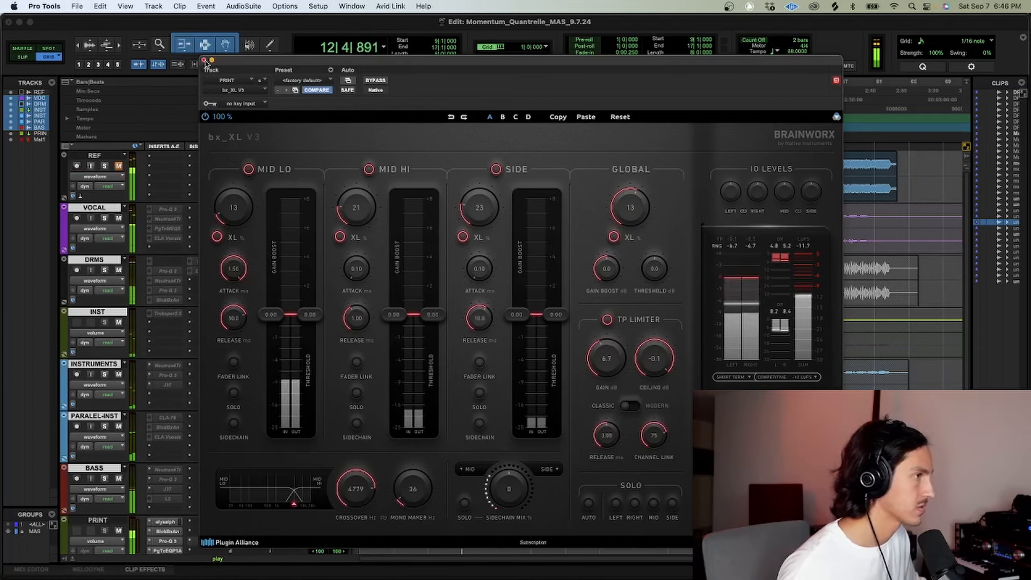
pyautogui.click(204, 60)
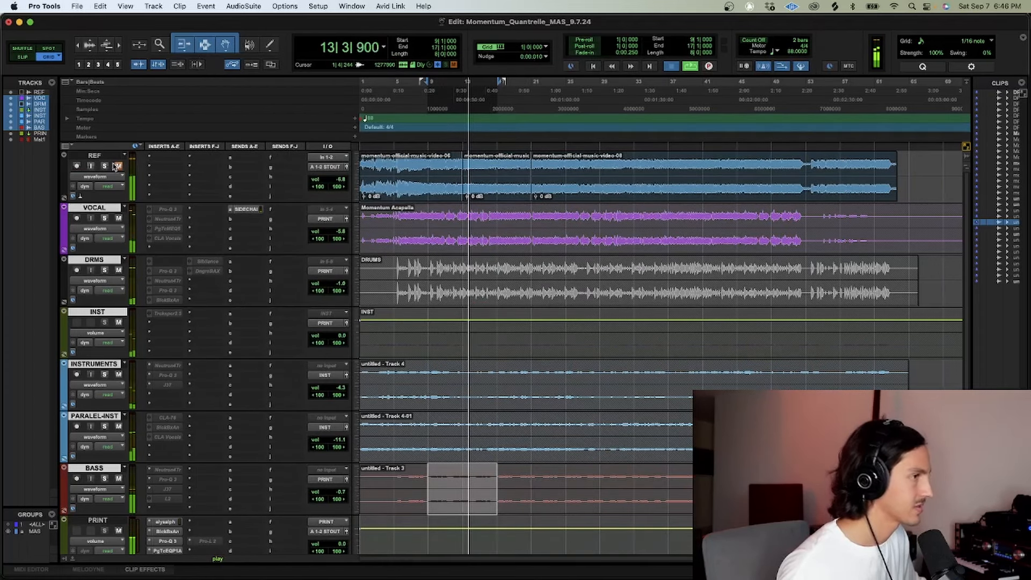
# - Set the REF track's volume to 0.0 dB and compare it soloed against the limited mix during playback
pyautogui.press('space')
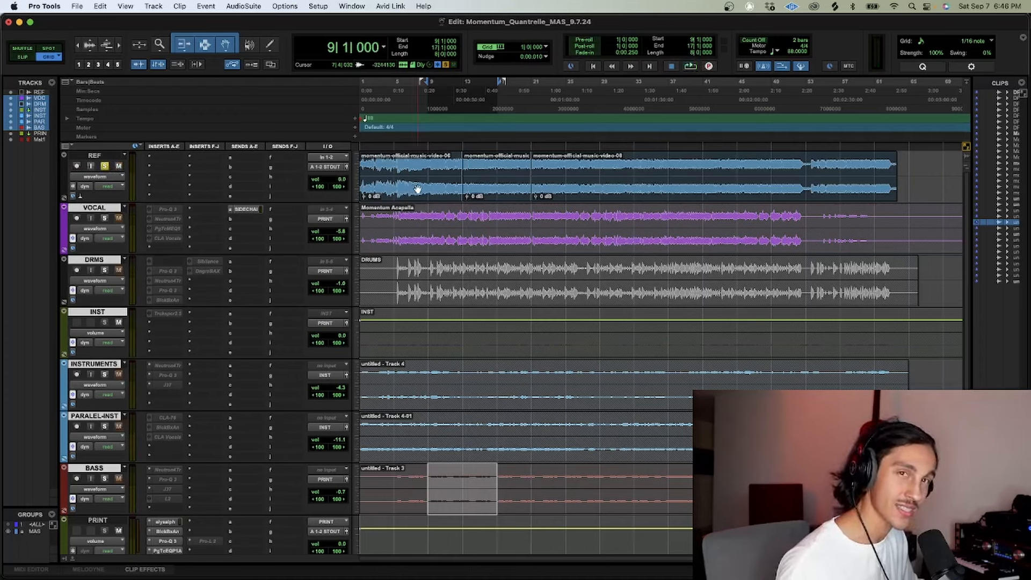
pyautogui.press('space')
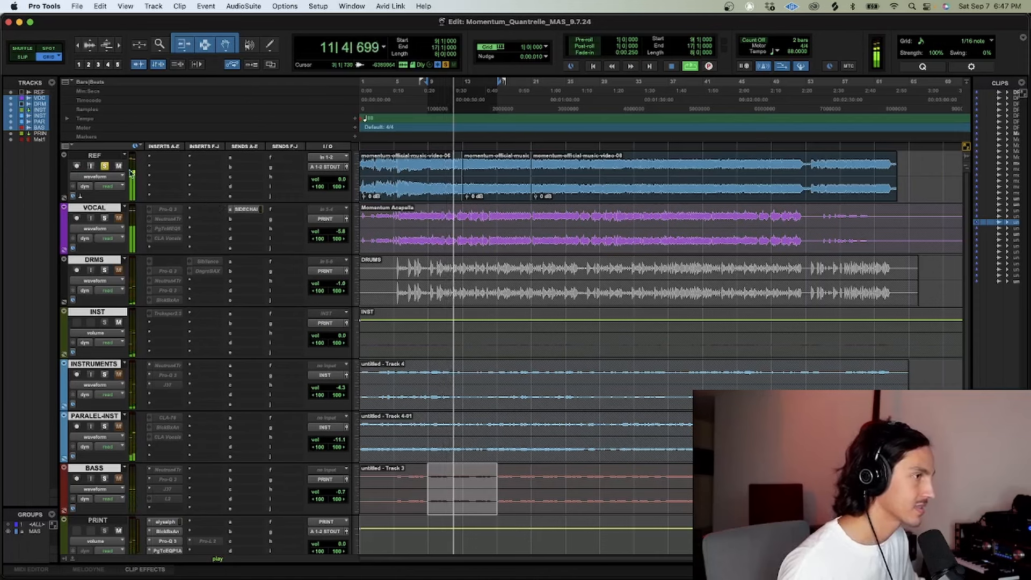
pyautogui.press('space')
pyautogui.press('space')
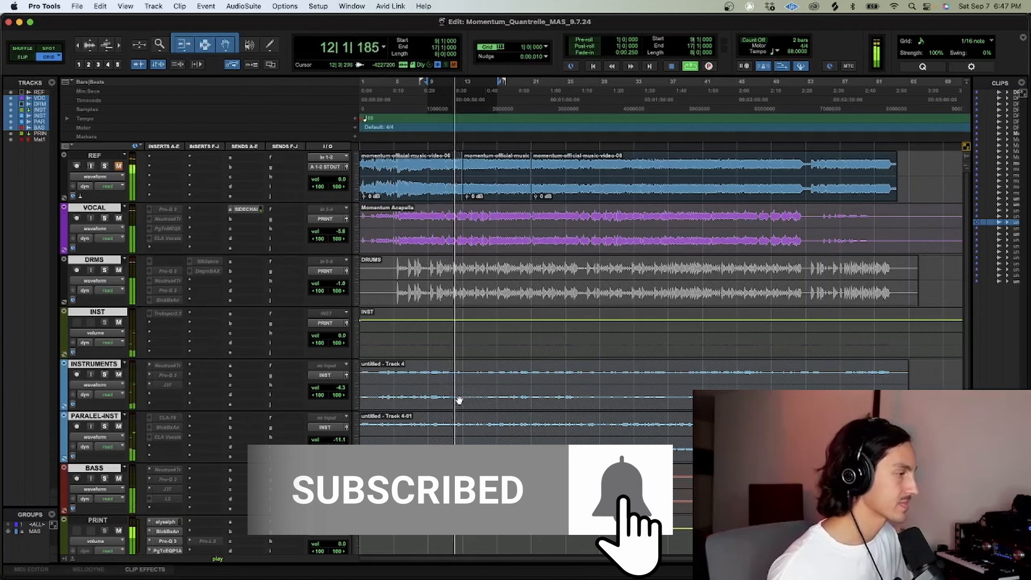
# - Select bars 9 to 17 across the PARALEL-INST and BASS tracks and stop playback
pyautogui.moveTo(431, 433); pyautogui.dragTo(515, 490)
pyautogui.press('space')
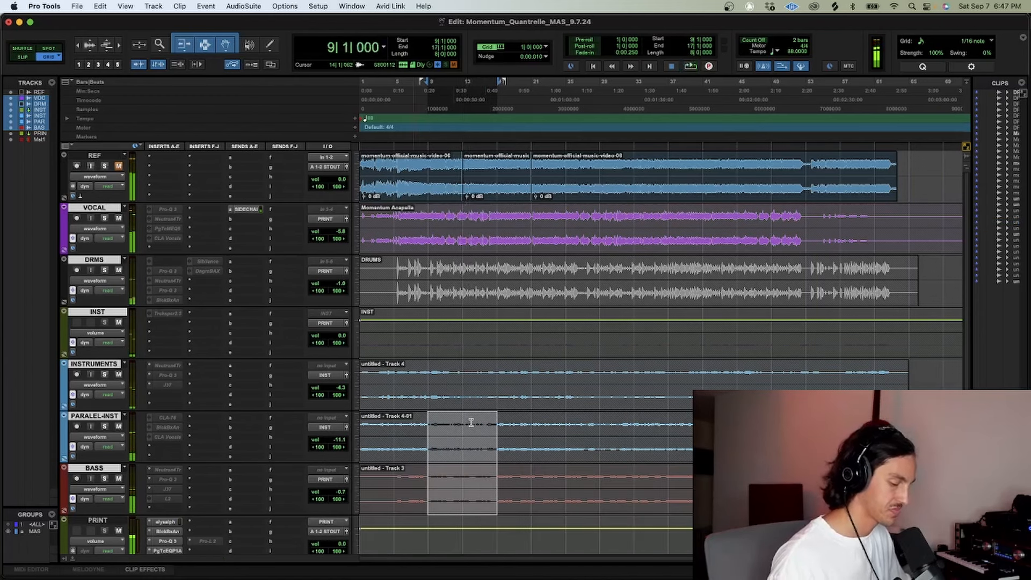